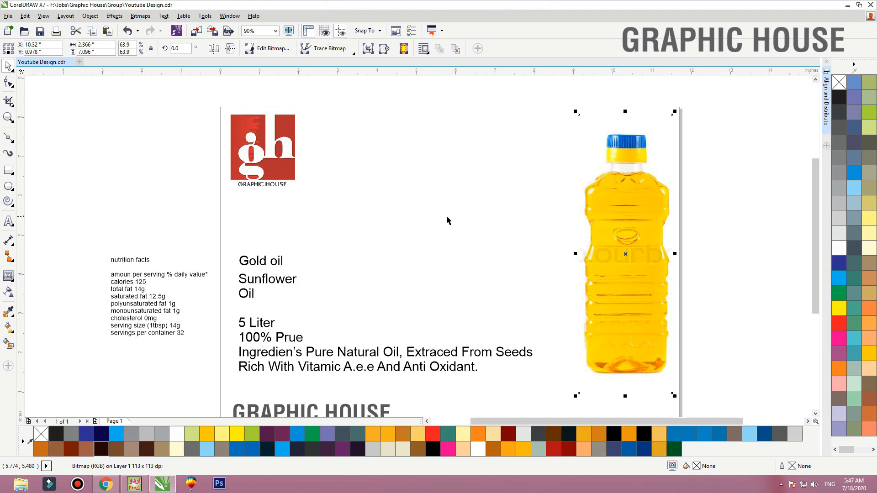
Nudge the bottle image slightly and draw a thin vertical guide rectangle about 0.116 × 5.071 in along its body
{"action": "left_click_drag", "start_coordinate": [647, 288], "coordinate": [644, 289]}
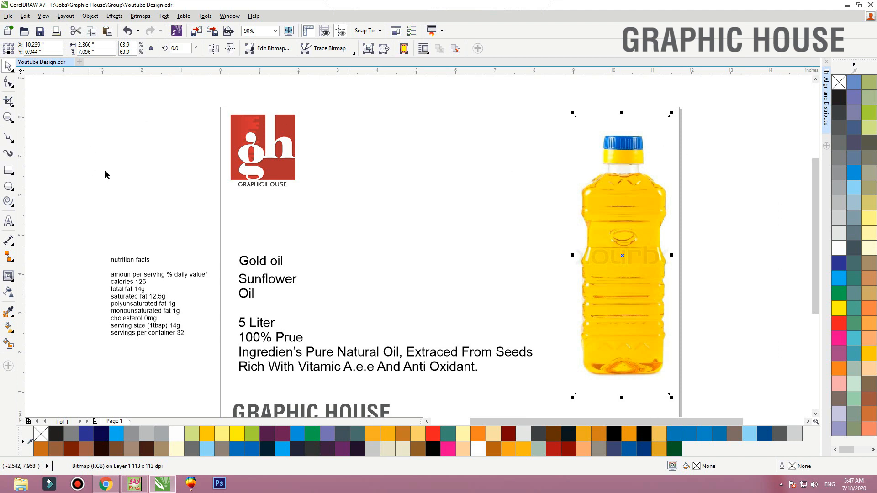
{"action": "left_click", "coordinate": [8, 170]}
{"action": "left_click_drag", "start_coordinate": [621, 174], "coordinate": [626, 377]}
{"action": "key", "text": "space"}
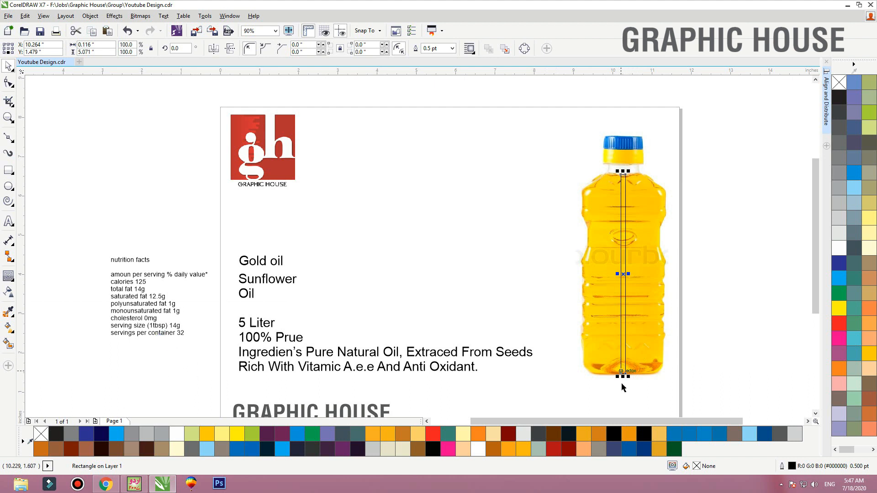
Duplicate the guide rectangle at about 2.78 in high, fill the copy red and widen it to about 1.954 in across the bottle
{"action": "left_click_drag", "start_coordinate": [624, 377], "coordinate": [623, 218]}
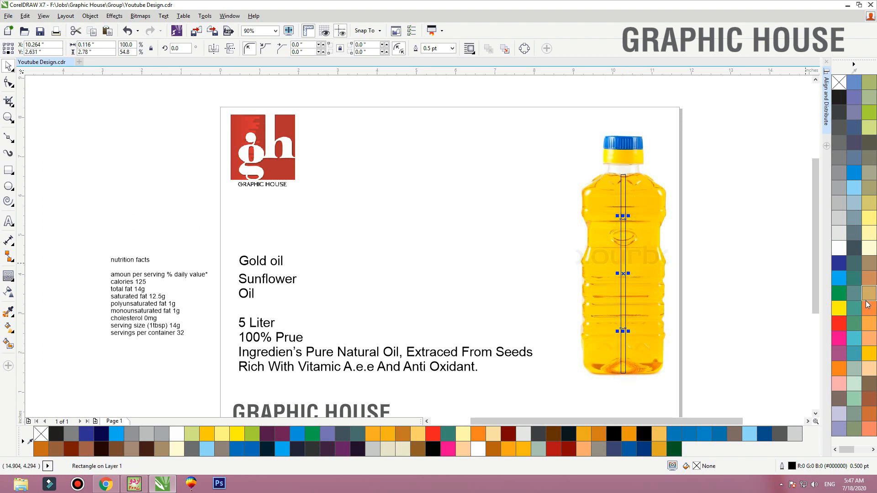
{"action": "left_click", "coordinate": [839, 323]}
{"action": "left_click_drag", "start_coordinate": [629, 274], "coordinate": [666, 273]}
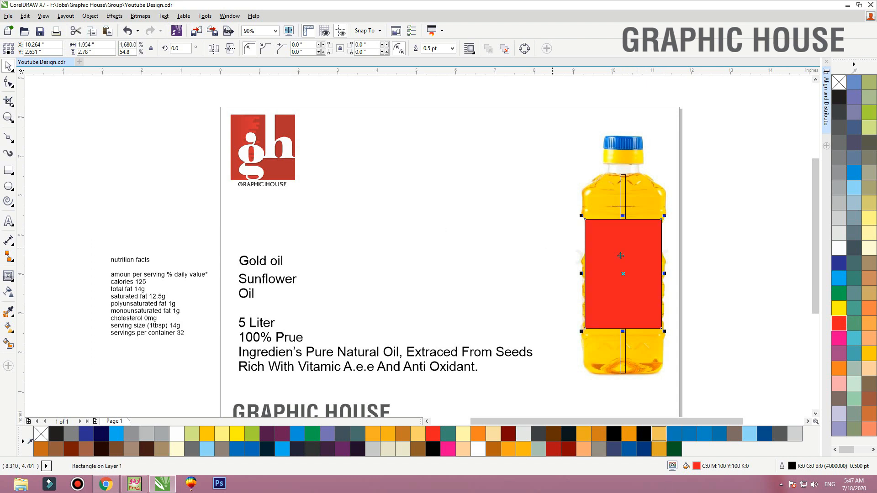
Move the red rectangle away from the bottle into the empty page area and scale it to about 2.494 × 3.547 in
{"action": "left_click_drag", "start_coordinate": [620, 255], "coordinate": [396, 259]}
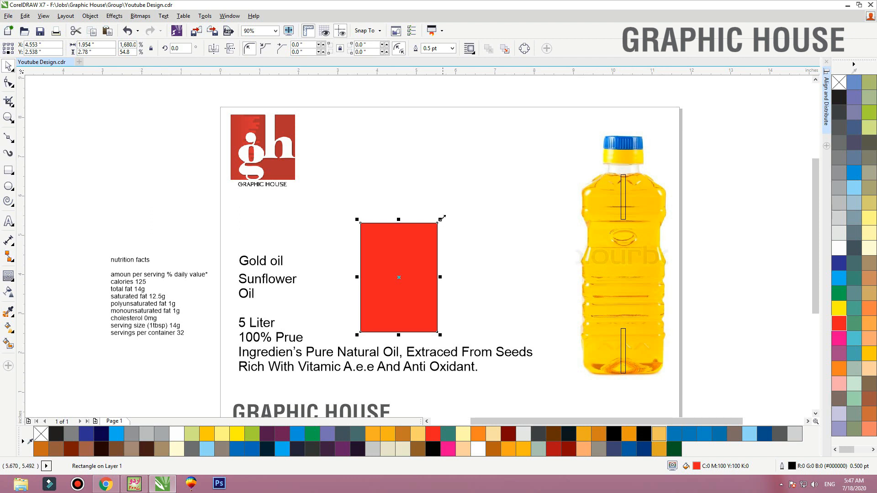
{"action": "left_click_drag", "start_coordinate": [441, 218], "coordinate": [501, 152]}
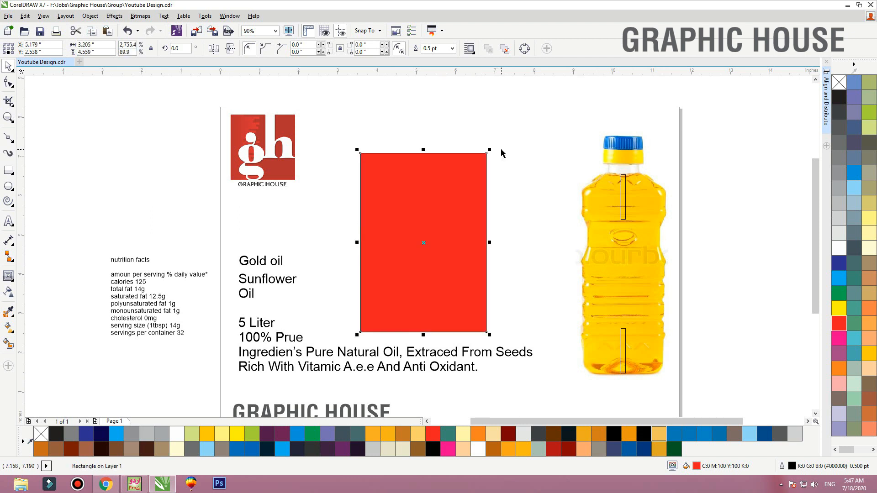
{"action": "left_click_drag", "start_coordinate": [418, 237], "coordinate": [642, 236]}
{"action": "left_click_drag", "start_coordinate": [713, 148], "coordinate": [496, 166]}
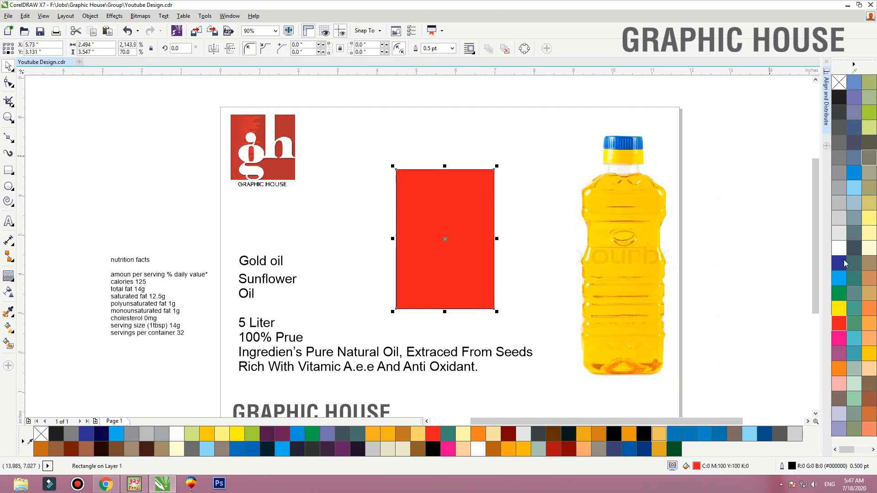
Fill the label rectangle with C:0 M:20 Y:100 K:0 and remove its outline
{"action": "left_click", "coordinate": [869, 353]}
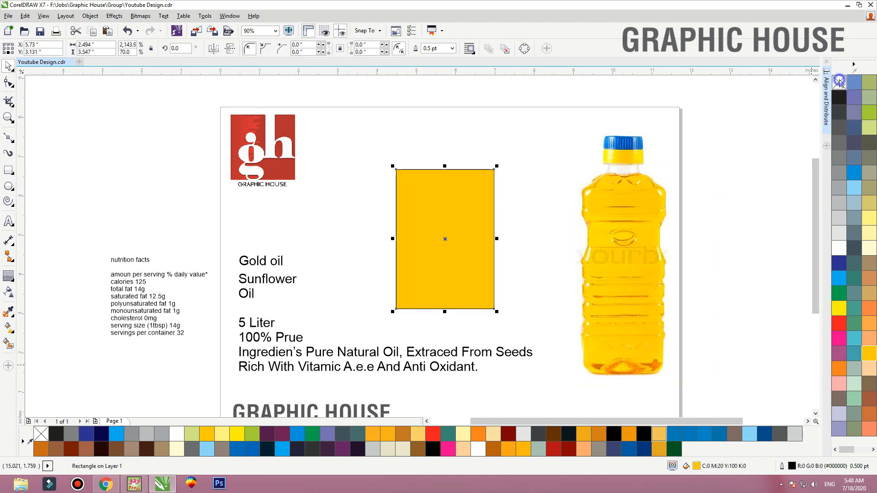
{"action": "right_click", "coordinate": [839, 81]}
Add a one-step inside contour of about 0.14 in to the label rectangle and break the contour apart
{"action": "left_click", "coordinate": [9, 276]}
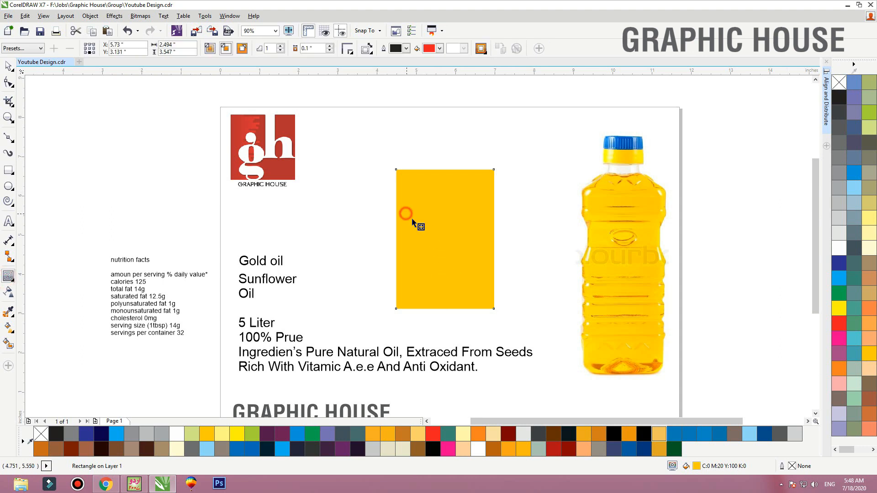
{"action": "left_click_drag", "start_coordinate": [412, 222], "coordinate": [398, 225]}
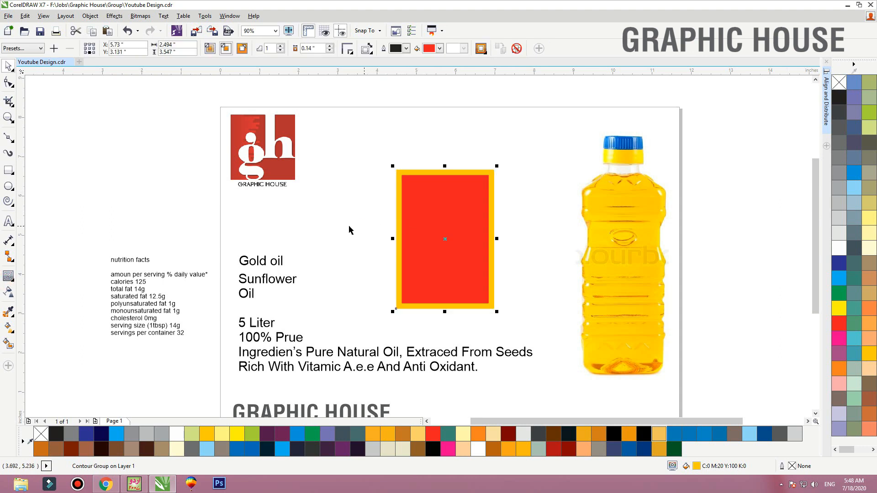
{"action": "key", "text": "ctrl+k"}
{"action": "left_click", "coordinate": [497, 228]}
{"action": "left_click_drag", "start_coordinate": [468, 256], "coordinate": [485, 283]}
{"action": "key", "text": "ctrl+z"}
Give the inner contour rectangle a black hairline outline and remove its fill
{"action": "right_click", "coordinate": [837, 100]}
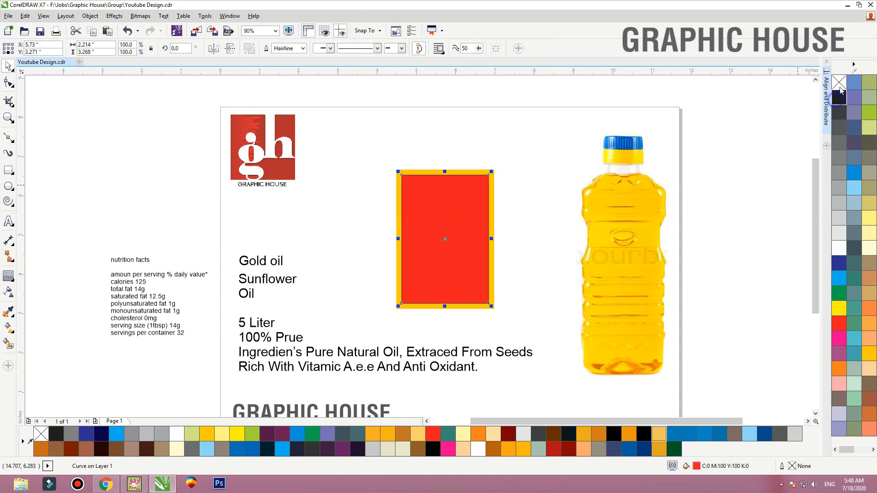
{"action": "left_click", "coordinate": [840, 86]}
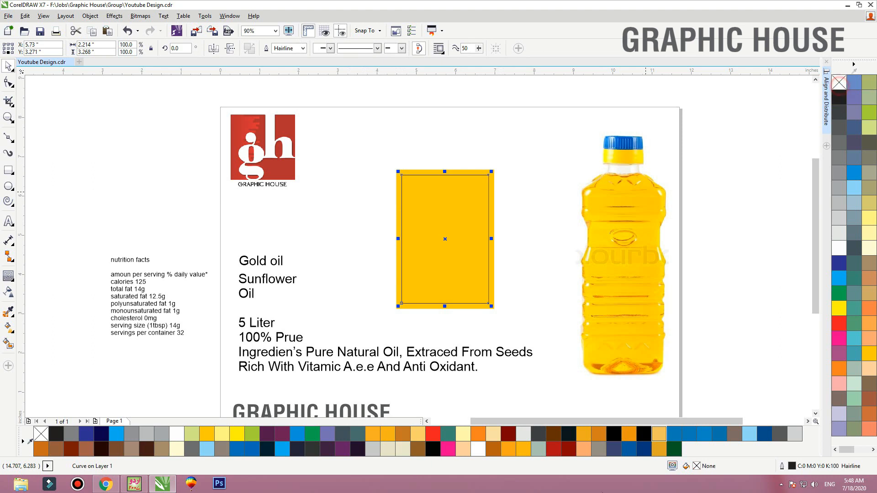
{"action": "left_click", "coordinate": [333, 206]}
Move the "Gold oil" text into the empty space below the logo and draw a rectangle about 2.533 × 0.875 in around there
{"action": "left_click_drag", "start_coordinate": [259, 264], "coordinate": [305, 239]}
{"action": "key", "text": "z"}
{"action": "left_click_drag", "start_coordinate": [196, 166], "coordinate": [526, 284]}
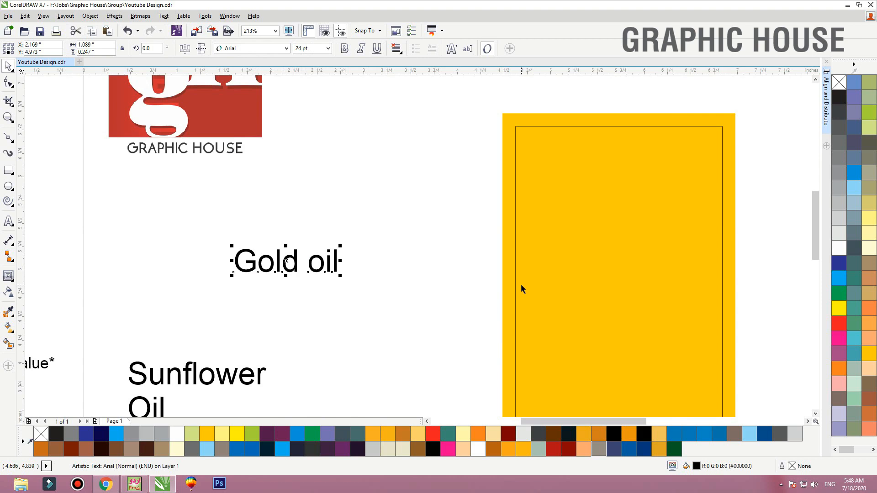
{"action": "left_click", "coordinate": [8, 170]}
{"action": "left_click_drag", "start_coordinate": [184, 180], "coordinate": [421, 262]}
{"action": "key", "text": "space"}
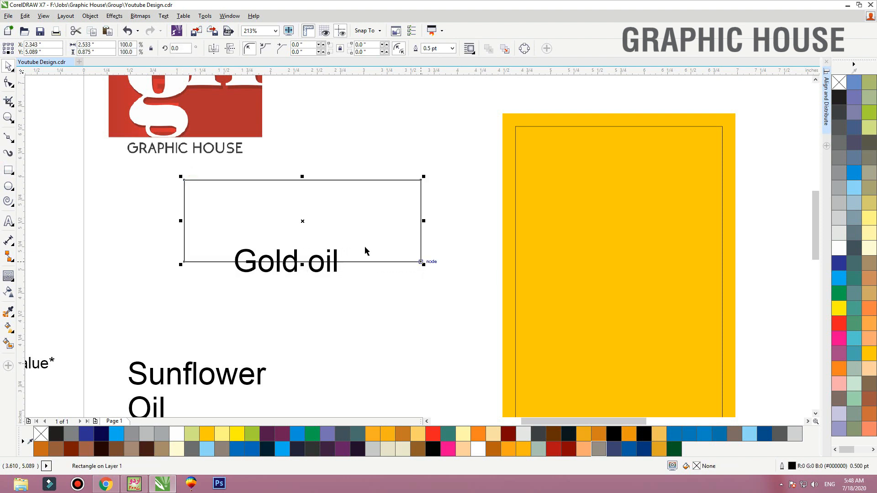
Round the new rectangle's lower-left and upper-right corners to a radius of about 0.438 in
{"action": "left_click", "coordinate": [9, 84]}
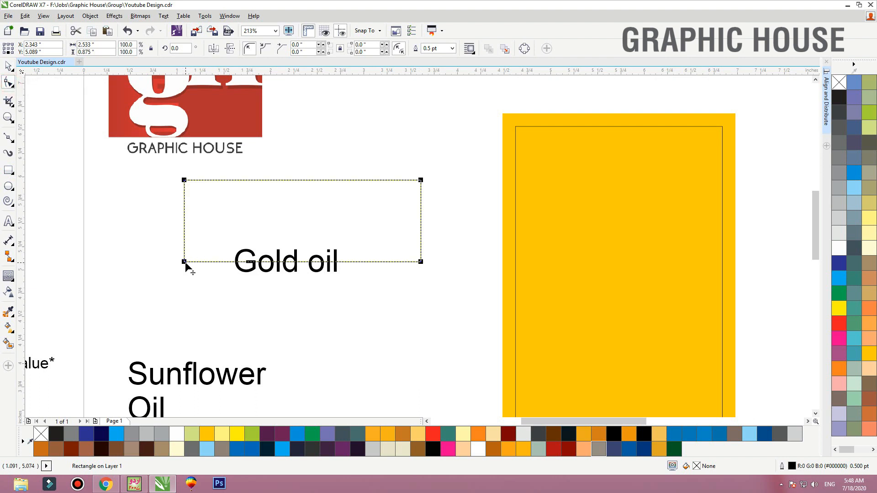
{"action": "left_click_drag", "start_coordinate": [186, 263], "coordinate": [315, 295]}
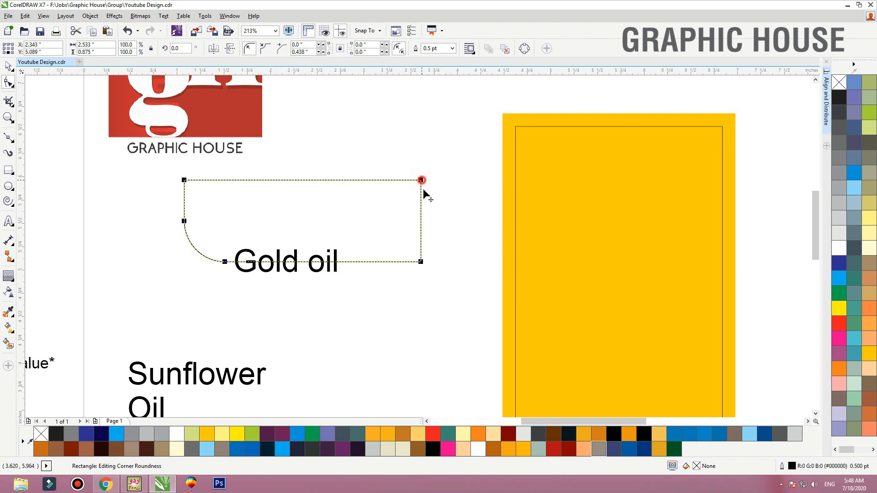
{"action": "left_click_drag", "start_coordinate": [423, 190], "coordinate": [446, 290]}
{"action": "key", "text": "space"}
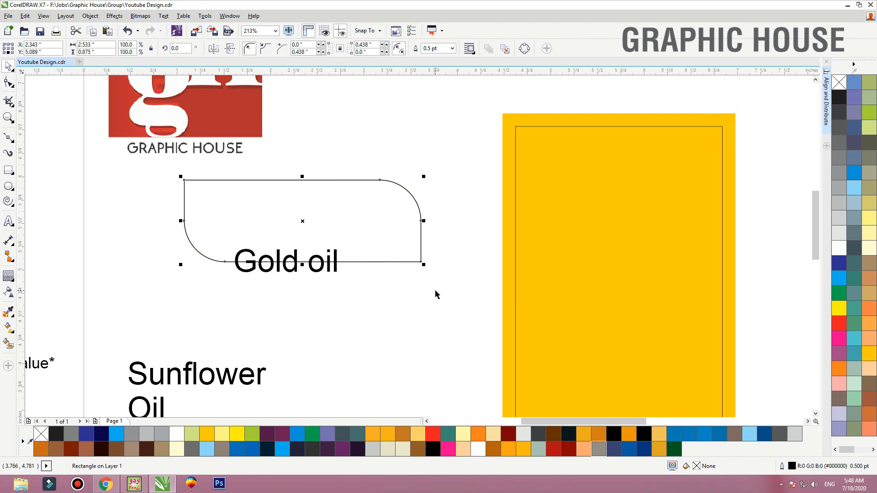
Convert the rounded rectangle to curves and delete the extra nodes at its two rounded corners
{"action": "key", "text": "ctrl+q"}
{"action": "key", "text": "F10"}
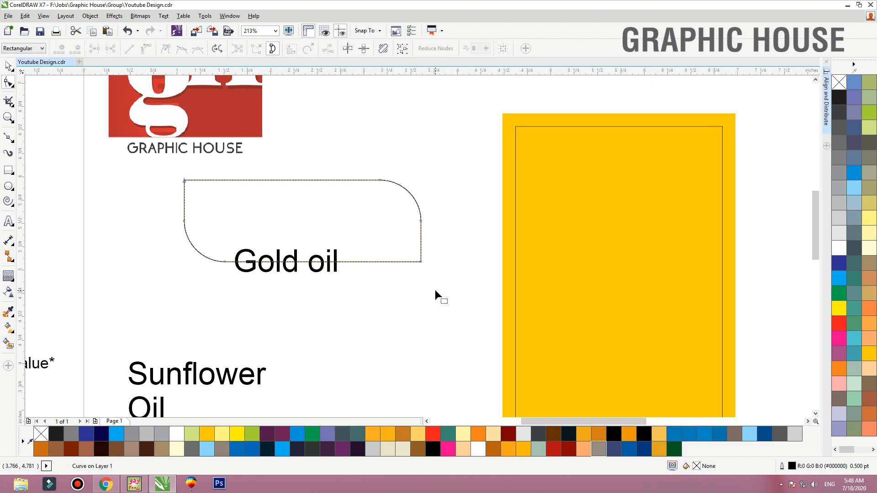
{"action": "left_click_drag", "start_coordinate": [454, 155], "coordinate": [371, 235]}
{"action": "key", "text": "Delete"}
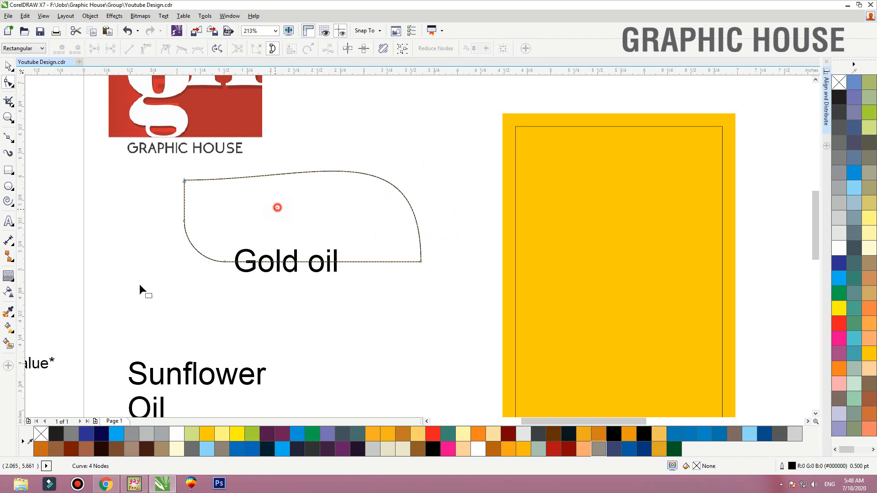
{"action": "left_click_drag", "start_coordinate": [139, 284], "coordinate": [141, 299]}
{"action": "key", "text": "Delete"}
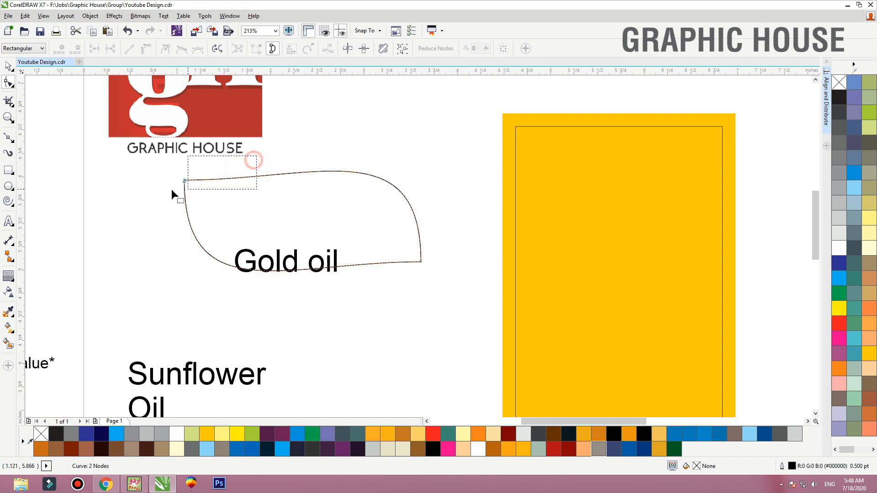
Adjust the curve handles of the shape's upper-left node to form a flowing leaf-like banner
{"action": "left_click_drag", "start_coordinate": [171, 191], "coordinate": [173, 192]}
{"action": "left_click_drag", "start_coordinate": [315, 180], "coordinate": [306, 209]}
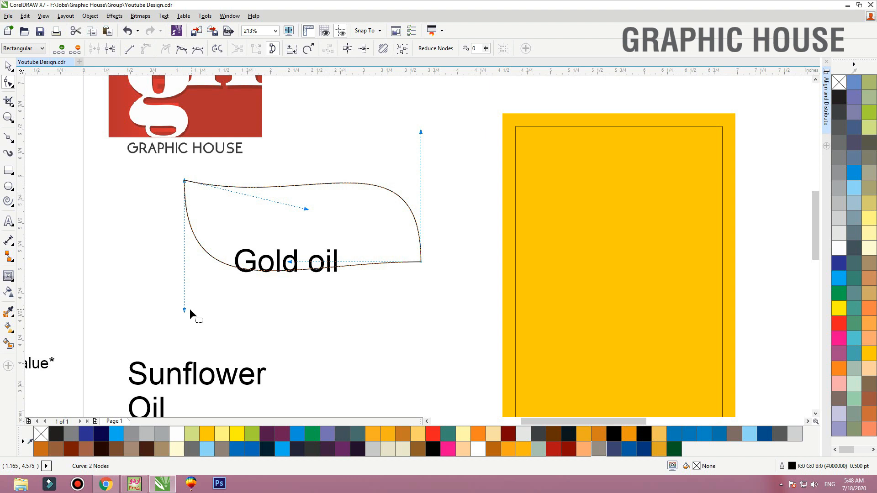
{"action": "mouse_move", "coordinate": [184, 309]}
{"action": "left_mouse_down"}
{"action": "mouse_move", "coordinate": [213, 301]}
{"action": "mouse_move", "coordinate": [199, 305]}
{"action": "left_mouse_up"}
{"action": "key", "text": "space"}
Move the "Gold oil" text below the banner, then fill the banner with C:0 M:20 Y:100 K:0 and remove its outline
{"action": "left_click_drag", "start_coordinate": [295, 273], "coordinate": [295, 341]}
{"action": "left_click", "coordinate": [298, 269]}
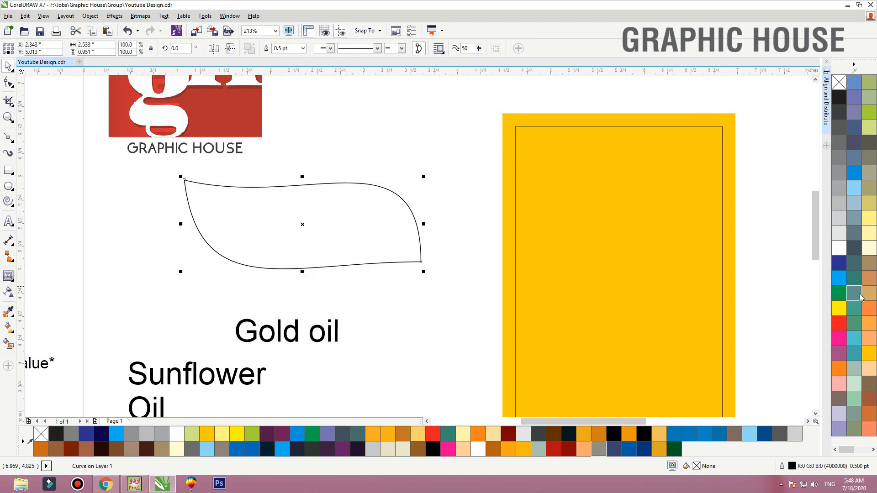
{"action": "left_click", "coordinate": [869, 353]}
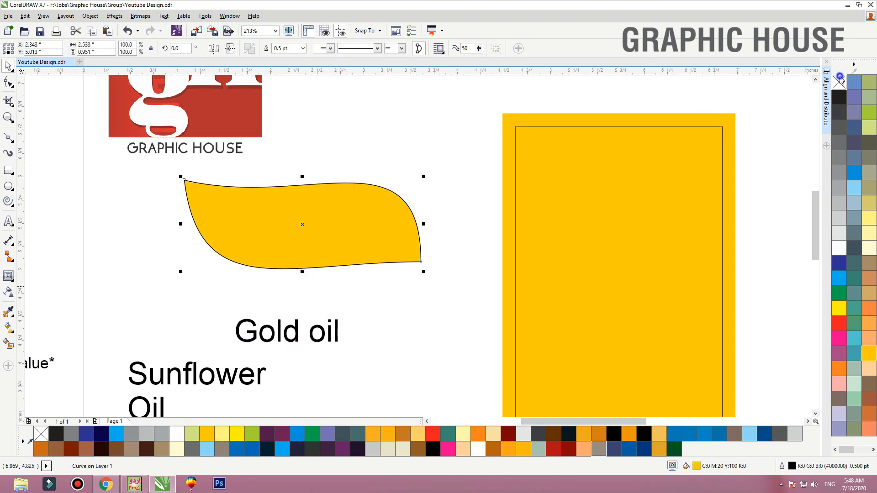
{"action": "right_click", "coordinate": [839, 83]}
Add an inside contour to the yellow banner and break it apart into a separate red inner shape
{"action": "left_click", "coordinate": [8, 276]}
{"action": "left_click_drag", "start_coordinate": [226, 222], "coordinate": [205, 176]}
{"action": "key", "text": "ctrl+k"}
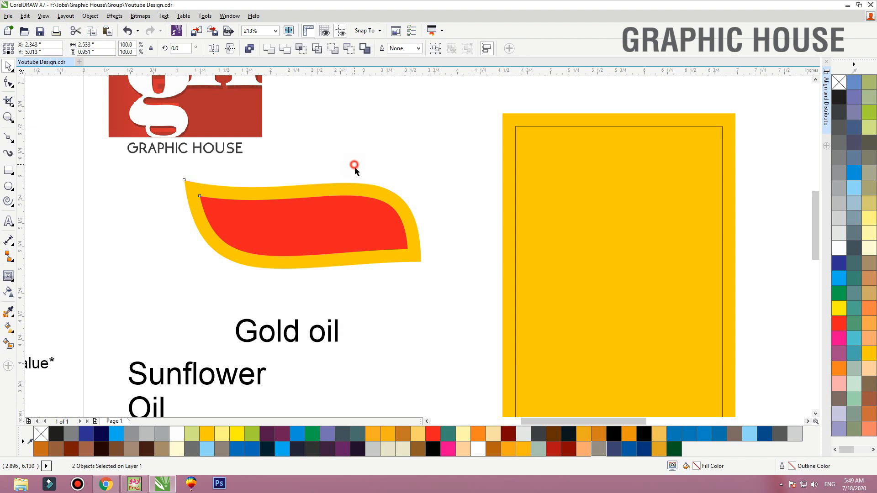
{"action": "left_click", "coordinate": [354, 167]}
{"action": "left_click_drag", "start_coordinate": [267, 237], "coordinate": [193, 231]}
{"action": "key", "text": "ctrl+z"}
Rotate the red inner shape by about 5.8° and enlarge it to about 109.4% so it spans the yellow banner
{"action": "left_click", "coordinate": [402, 233]}
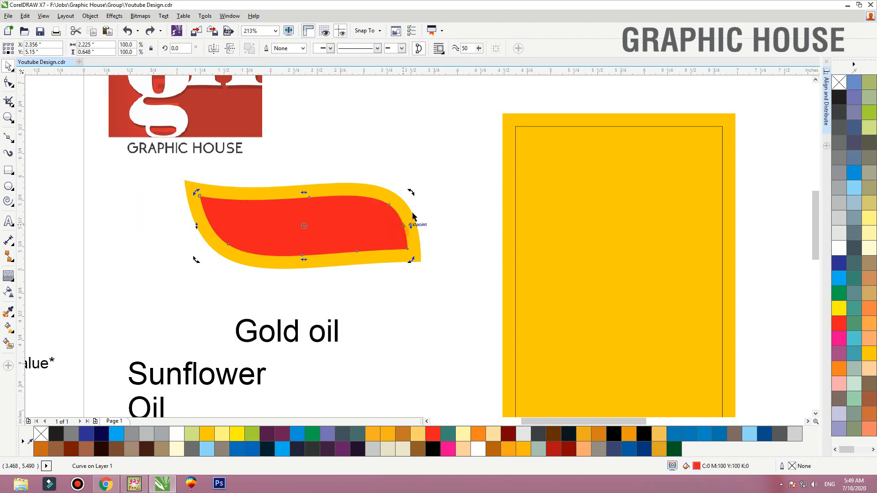
{"action": "mouse_move", "coordinate": [412, 191]}
{"action": "left_mouse_down"}
{"action": "mouse_move", "coordinate": [412, 181]}
{"action": "mouse_move", "coordinate": [422, 183]}
{"action": "left_mouse_up"}
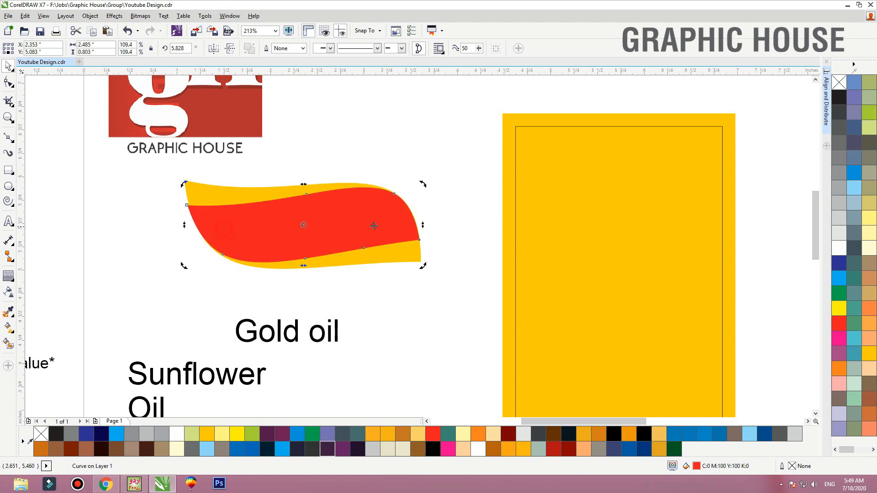
{"action": "left_click", "coordinate": [411, 178]}
{"action": "scroll", "coordinate": [402, 203], "scroll_direction": "up", "scroll_amount": 4}
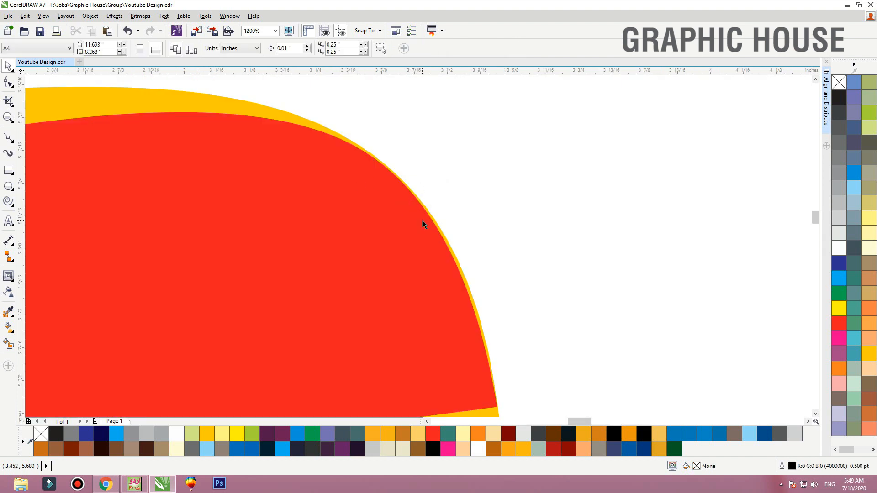
{"action": "scroll", "coordinate": [513, 225], "scroll_direction": "down", "scroll_amount": 4}
Move the red shape's left end node inward onto the yellow banner's edge
{"action": "left_click", "coordinate": [292, 239]}
{"action": "scroll", "coordinate": [345, 165], "scroll_direction": "up", "scroll_amount": 3}
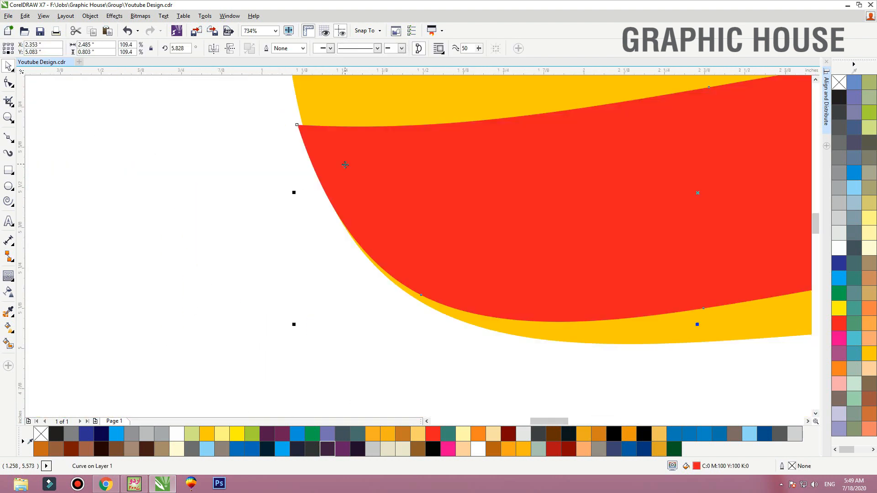
{"action": "key", "text": "F10"}
{"action": "left_click", "coordinate": [298, 125]}
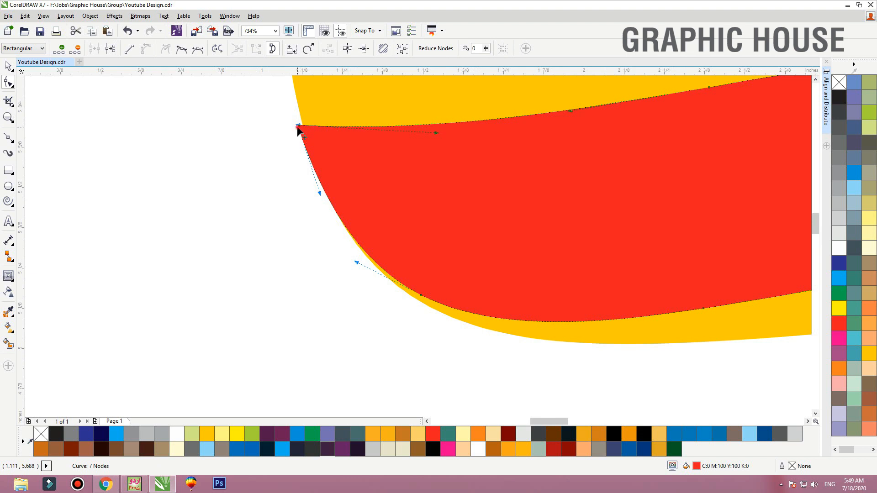
{"action": "left_click_drag", "start_coordinate": [297, 128], "coordinate": [303, 129]}
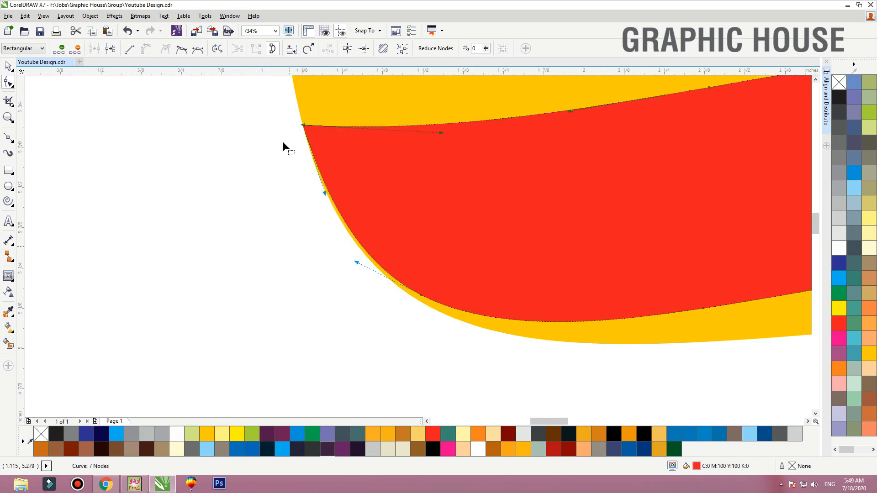
Align the red shape's lower-right node with the yellow banner's right edge
{"action": "scroll", "coordinate": [482, 301], "scroll_direction": "down", "scroll_amount": 4}
{"action": "scroll", "coordinate": [487, 286], "scroll_direction": "up", "scroll_amount": 6}
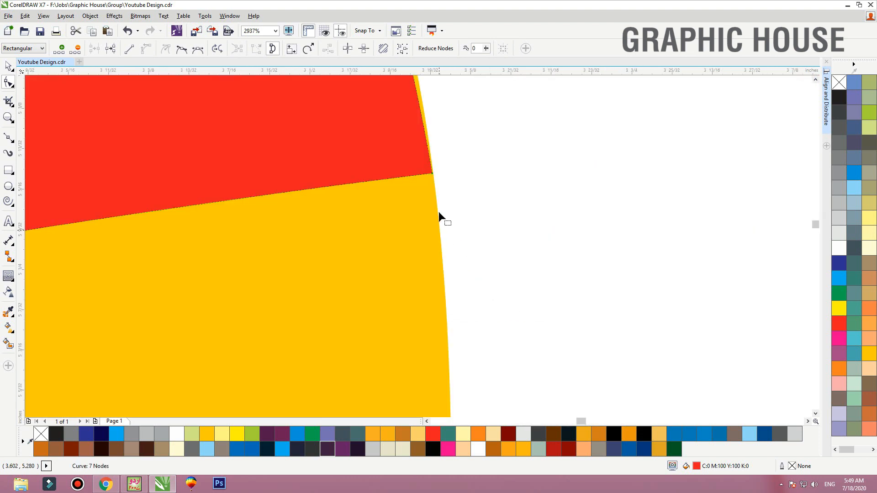
{"action": "scroll", "coordinate": [439, 169], "scroll_direction": "up", "scroll_amount": 4}
{"action": "left_click_drag", "start_coordinate": [534, 279], "coordinate": [551, 279]}
{"action": "scroll", "coordinate": [558, 300], "scroll_direction": "down", "scroll_amount": 1}
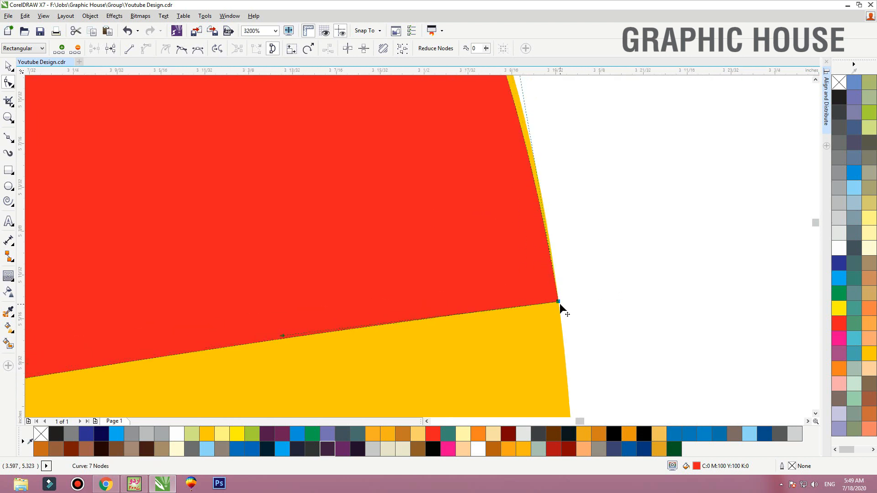
Recolor the red inner shape dark green with a uniform fill of C 100, M 0, Y 100, K 60
{"action": "scroll", "coordinate": [560, 303], "scroll_direction": "down", "scroll_amount": 8}
{"action": "key", "text": "shift+F2"}
{"action": "key", "text": "space"}
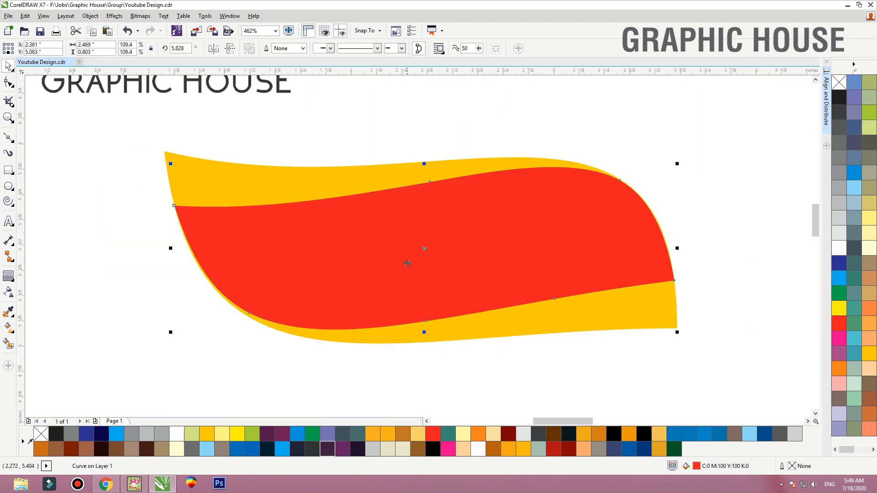
{"action": "left_click", "coordinate": [839, 294]}
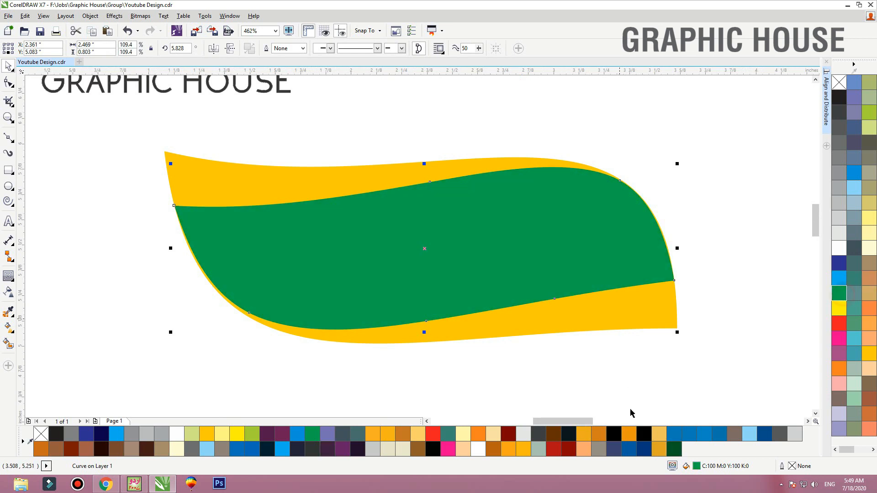
{"action": "double_click", "coordinate": [696, 467]}
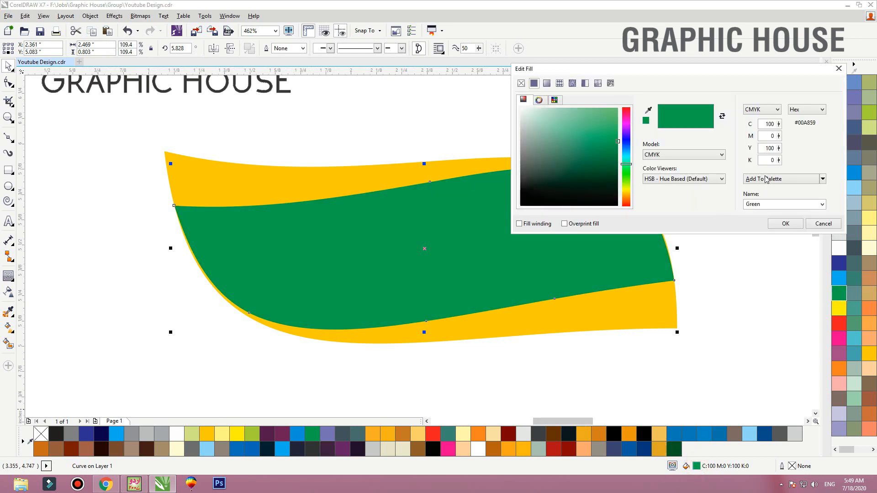
{"action": "left_click_drag", "start_coordinate": [763, 159], "coordinate": [813, 163]}
{"action": "type", "text": "60"}
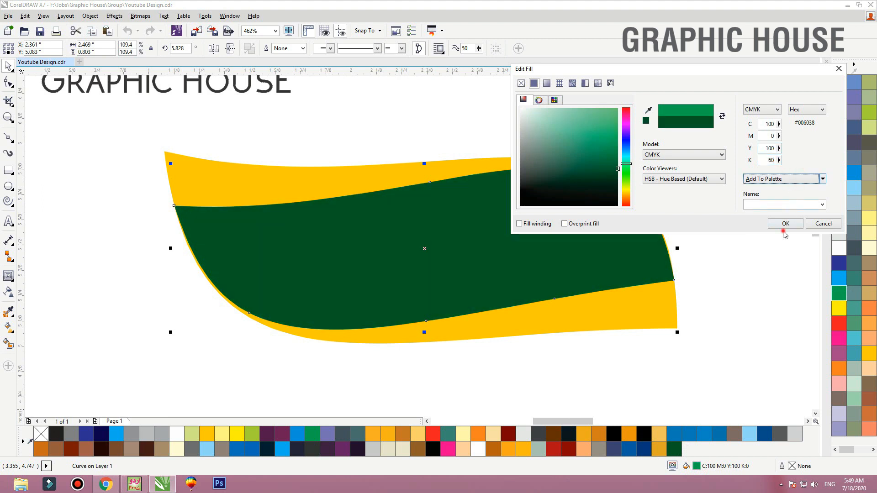
{"action": "left_click", "coordinate": [784, 224]}
Apply an elliptical fountain fill to the dark green shape, with a C 100, Y 100 green centre fading to the dark green edge
{"action": "key", "text": "g"}
{"action": "left_click_drag", "start_coordinate": [432, 182], "coordinate": [432, 309]}
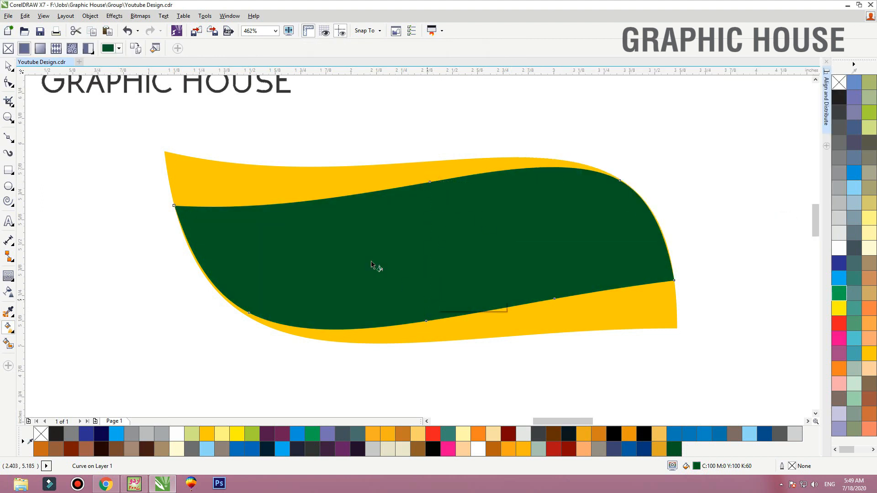
{"action": "left_click", "coordinate": [168, 48]}
{"action": "left_click", "coordinate": [152, 48]}
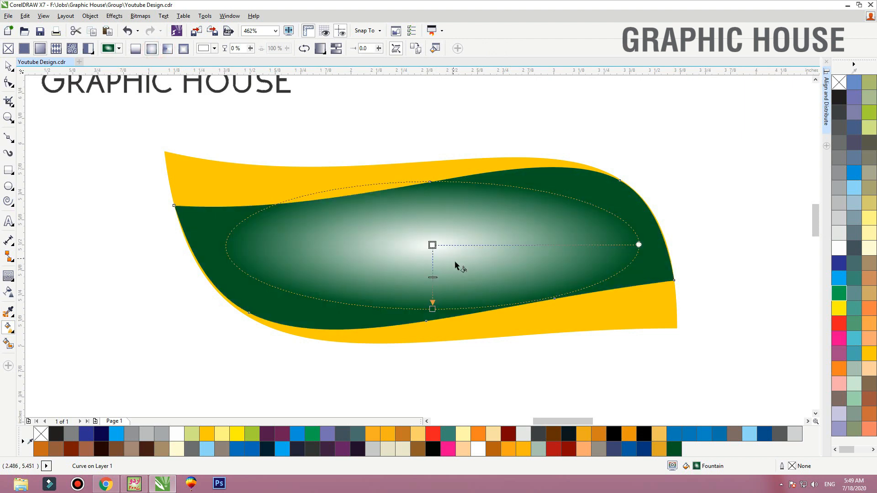
{"action": "left_click", "coordinate": [432, 246]}
{"action": "left_click", "coordinate": [840, 295]}
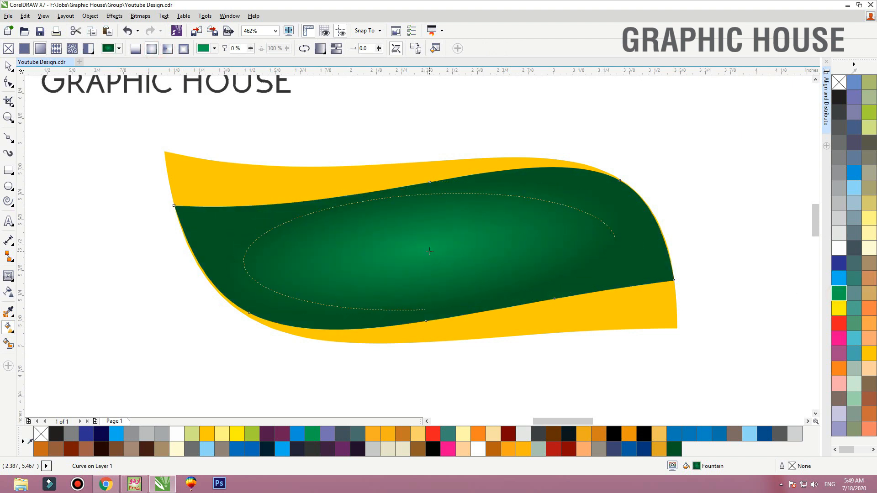
{"action": "key", "text": "space"}
Place the "Gold oil" text on the green banner and break it into separate words, with "oil" below "Gold"
{"action": "scroll", "coordinate": [419, 253], "scroll_direction": "down", "scroll_amount": 4}
{"action": "left_click", "coordinate": [499, 218]}
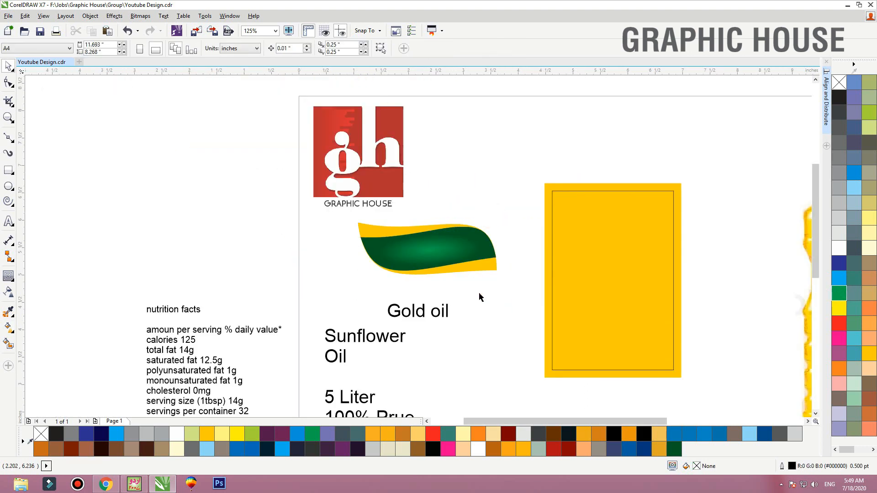
{"action": "left_click_drag", "start_coordinate": [419, 315], "coordinate": [418, 255]}
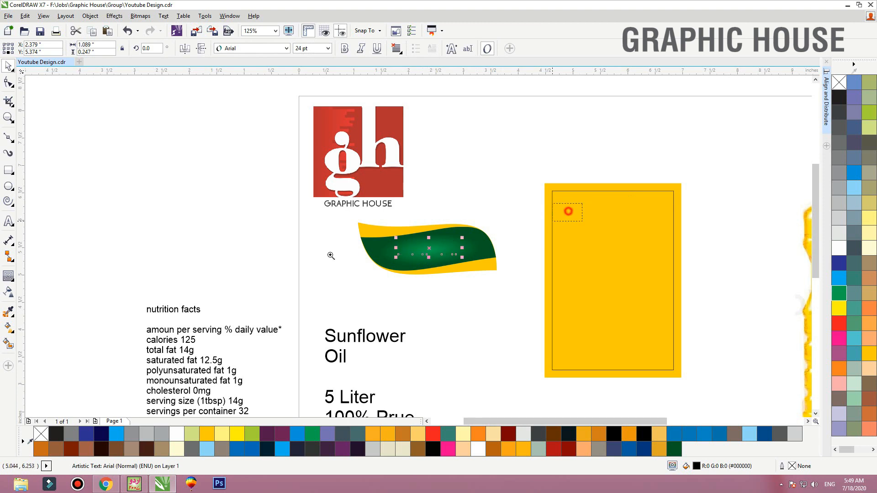
{"action": "scroll", "coordinate": [296, 266], "scroll_direction": "up", "scroll_amount": 3}
{"action": "key", "text": "ctrl+k"}
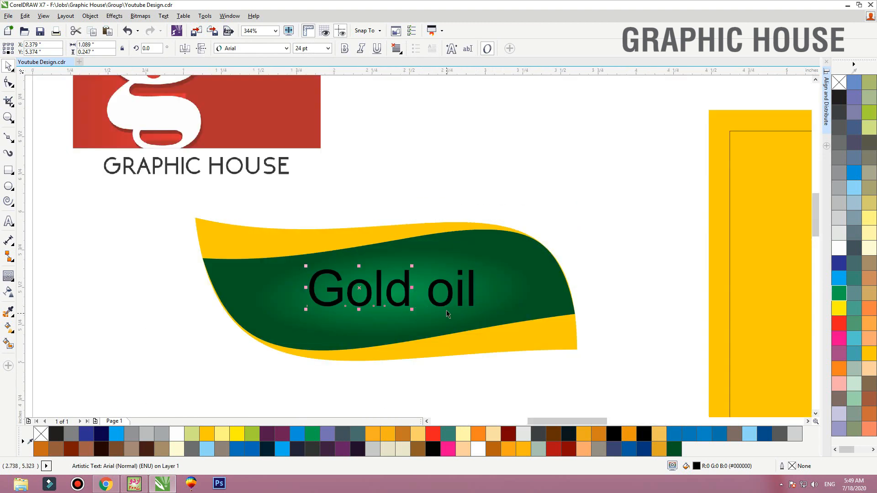
{"action": "left_click_drag", "start_coordinate": [445, 304], "coordinate": [461, 353]}
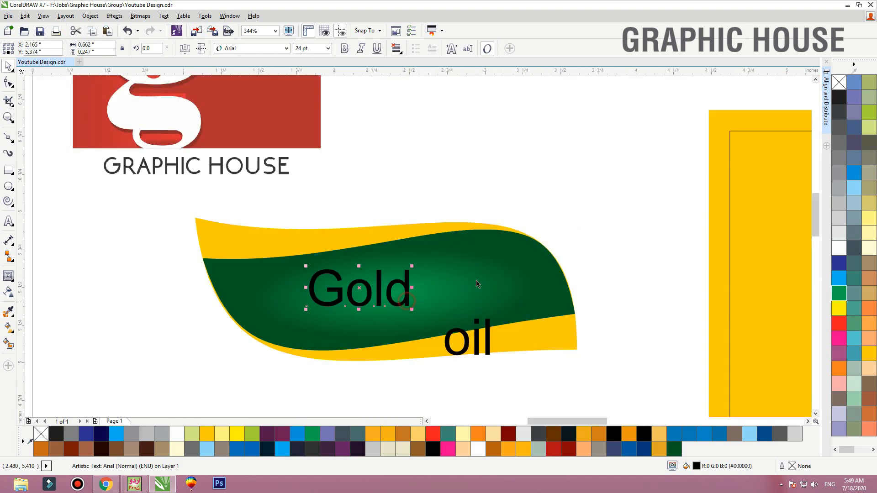
Change the case of both words, "Gold" and "oil", to uppercase
{"action": "left_click_drag", "start_coordinate": [671, 182], "coordinate": [272, 391]}
{"action": "left_click", "coordinate": [162, 15]}
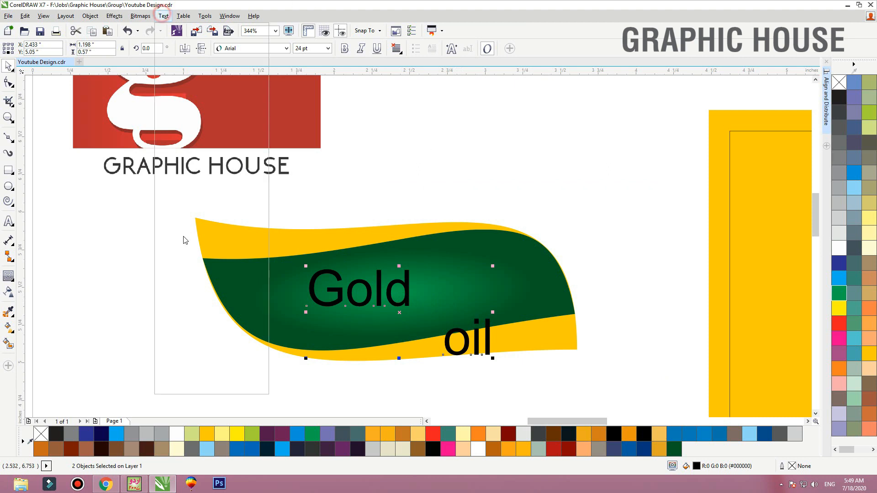
{"action": "left_click", "coordinate": [194, 310]}
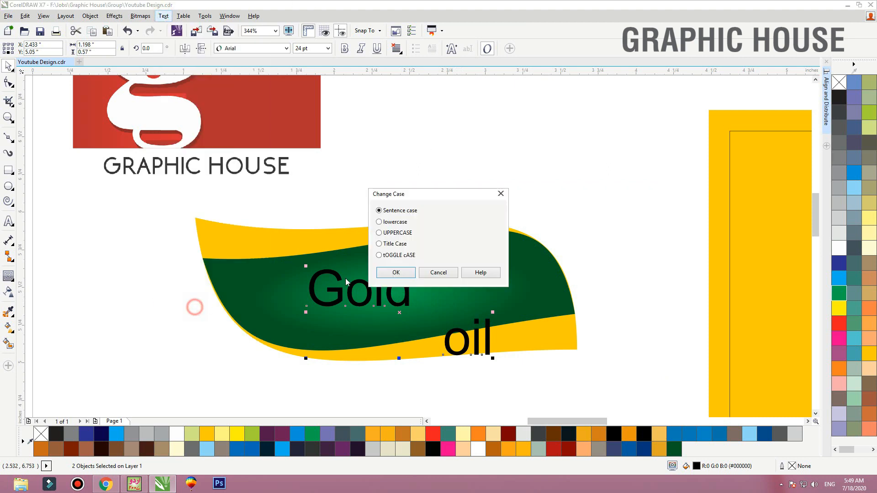
{"action": "left_click", "coordinate": [389, 232]}
{"action": "left_click", "coordinate": [394, 273]}
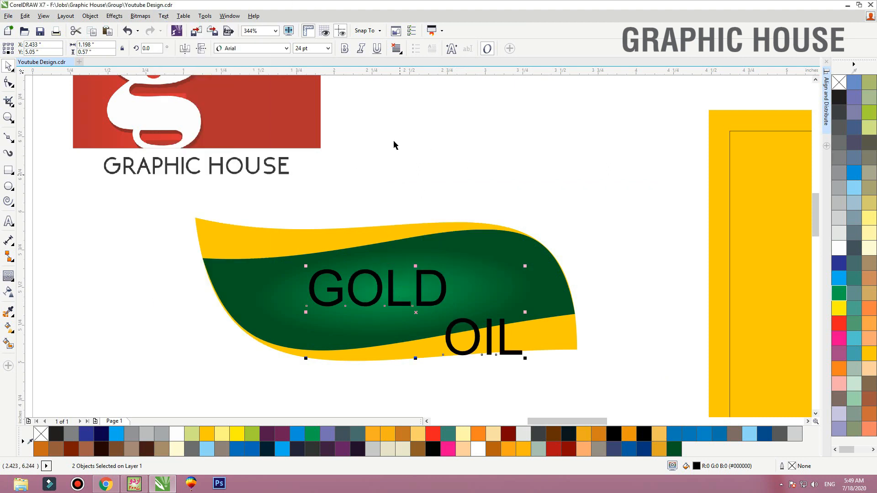
Set the font of both words, GOLD and OIL, to Atlantic Inline
{"action": "left_click", "coordinate": [270, 49]}
{"action": "scroll", "coordinate": [296, 170], "scroll_direction": "down", "scroll_amount": 5}
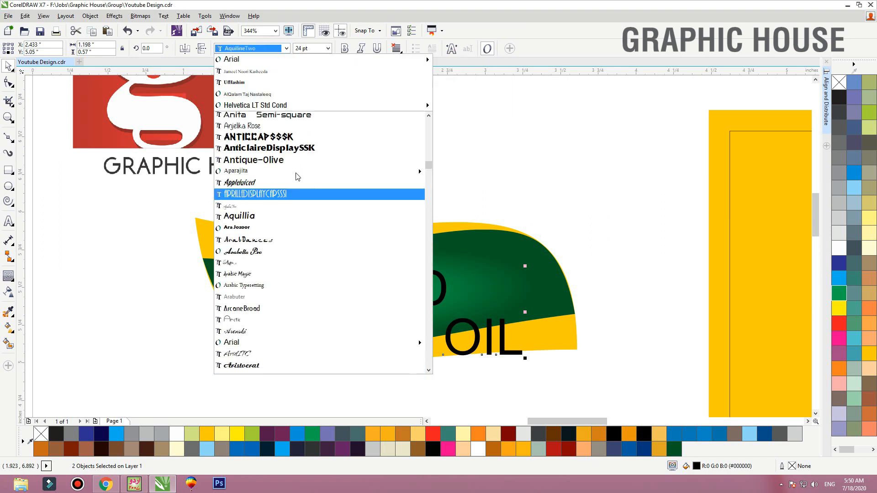
{"action": "scroll", "coordinate": [294, 172], "scroll_direction": "down", "scroll_amount": 4}
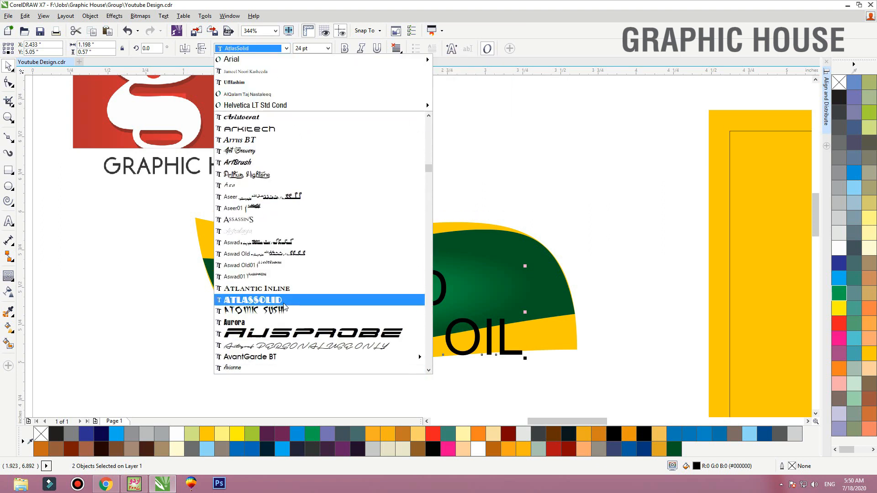
{"action": "left_click", "coordinate": [287, 297]}
{"action": "left_click", "coordinate": [519, 152]}
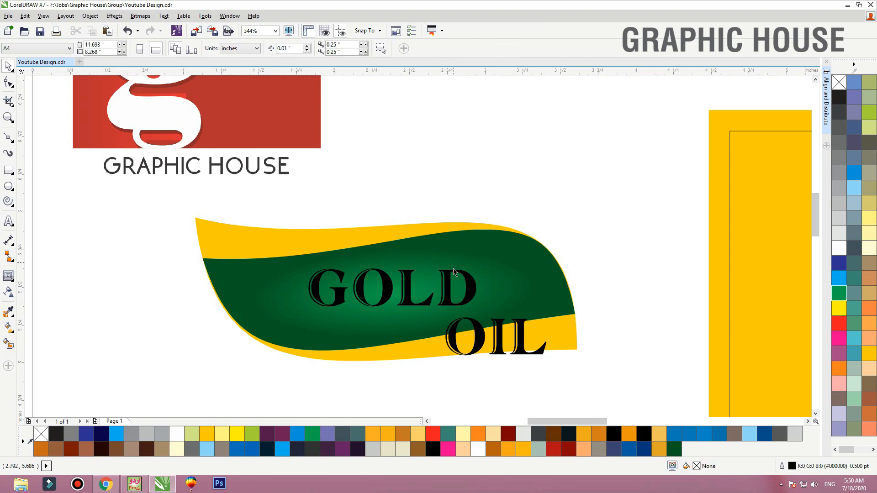
Set the font of the word GOLD to Bangle and enlarge it to about 38.2 pt
{"action": "left_click", "coordinate": [445, 272]}
{"action": "left_click", "coordinate": [286, 49]}
{"action": "scroll", "coordinate": [266, 227], "scroll_direction": "down", "scroll_amount": 4}
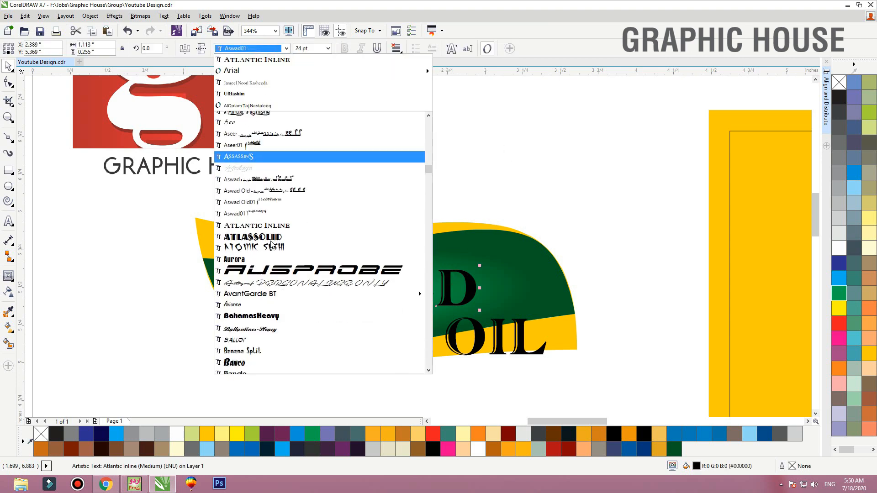
{"action": "scroll", "coordinate": [270, 272], "scroll_direction": "down", "scroll_amount": 2}
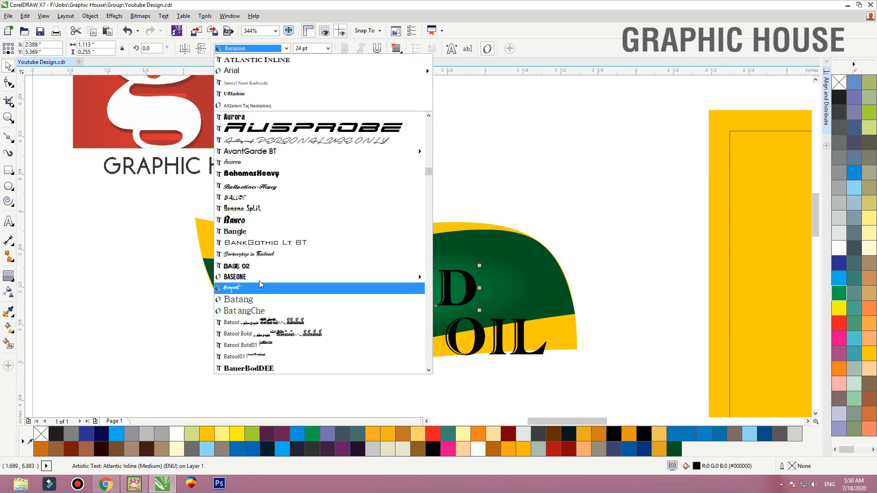
{"action": "left_click", "coordinate": [260, 234]}
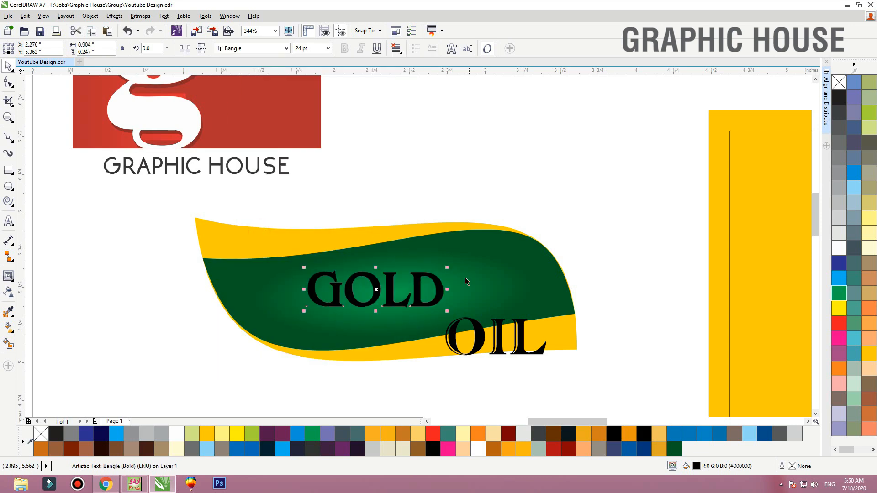
{"action": "left_click_drag", "start_coordinate": [447, 268], "coordinate": [468, 260]}
{"action": "left_click_drag", "start_coordinate": [480, 253], "coordinate": [488, 251]}
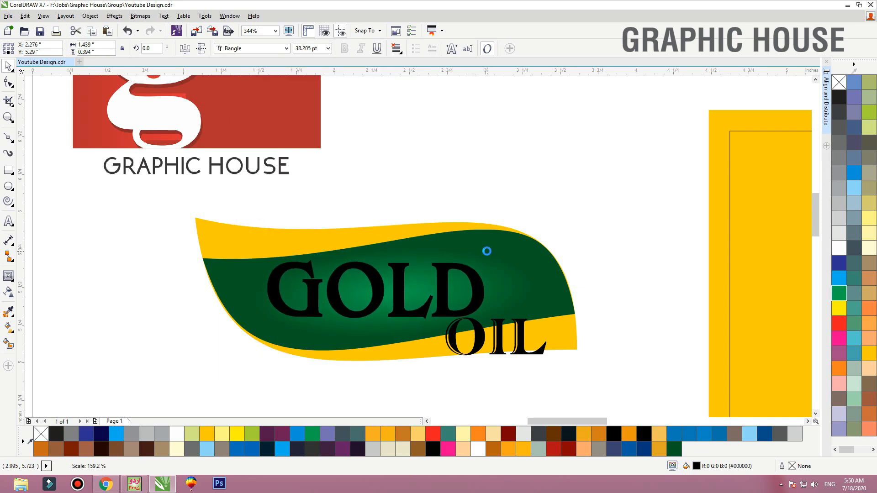
Centre GOLD horizontally on the green shape and fill the word with yellow (C 0, M 20, Y 100, K 0)
{"action": "left_click", "coordinate": [495, 265], "text": "shift"}
{"action": "key", "text": "c"}
{"action": "left_click", "coordinate": [452, 287]}
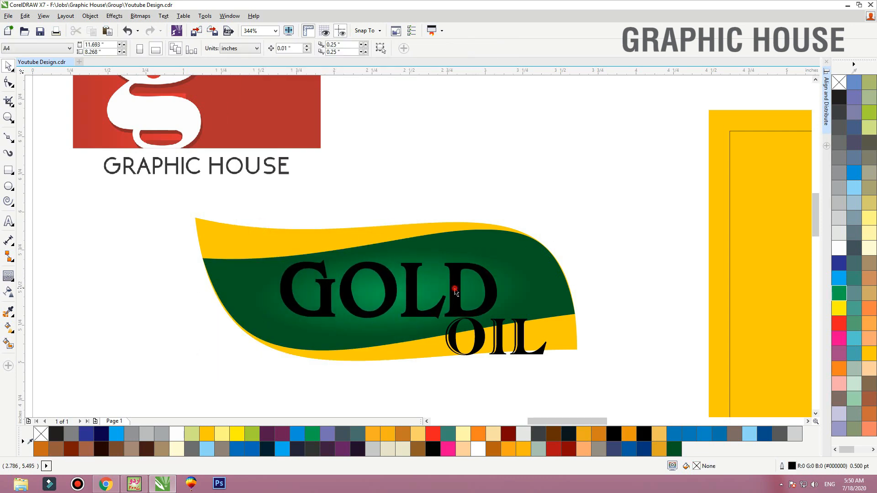
{"action": "left_click", "coordinate": [868, 356]}
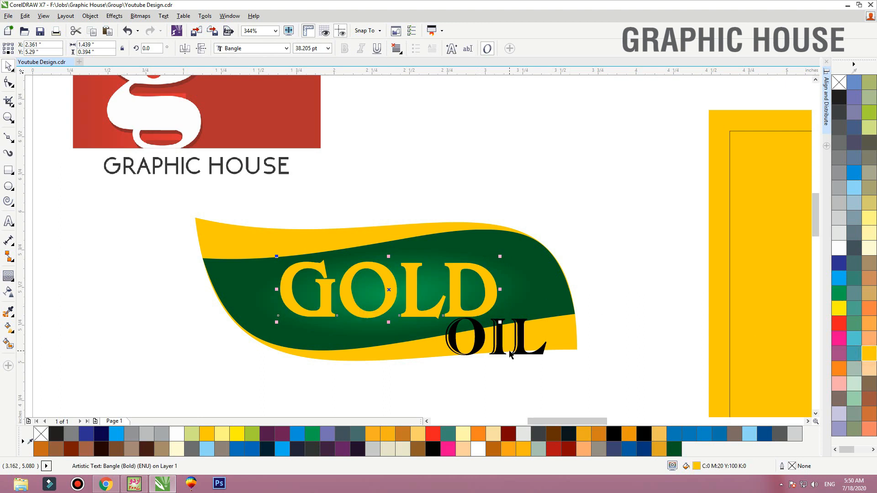
Shrink the word OIL to about 10.15 pt beneath GOLD and fill it white
{"action": "left_click", "coordinate": [521, 343]}
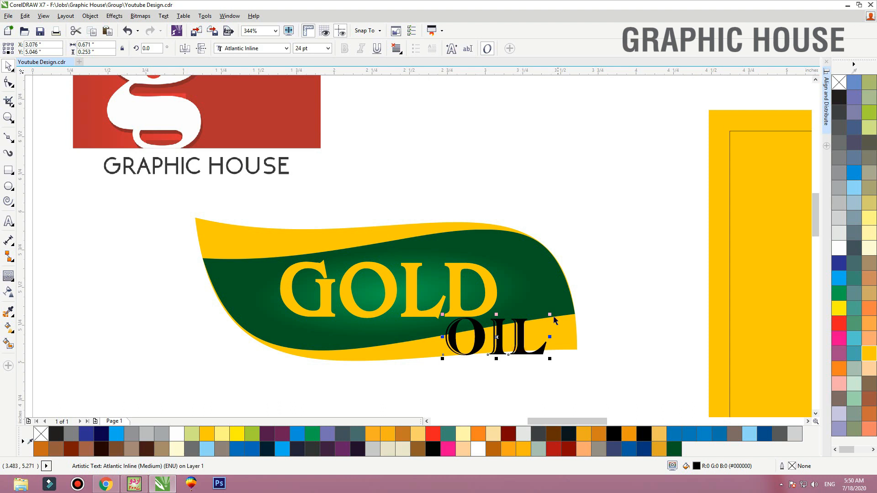
{"action": "left_click_drag", "start_coordinate": [550, 313], "coordinate": [394, 330]}
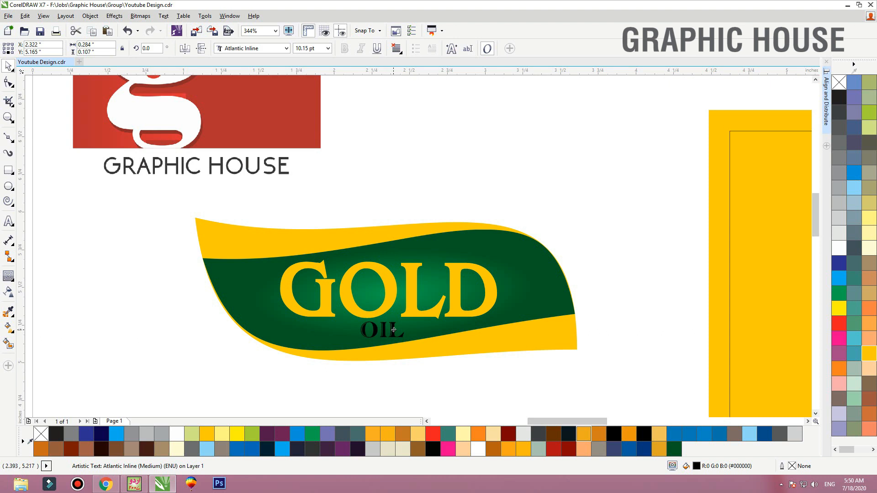
{"action": "left_click", "coordinate": [840, 248]}
Set the font of the word OIL to BankGothic Lt BT and enlarge it to about 11.9 pt
{"action": "left_click", "coordinate": [264, 48]}
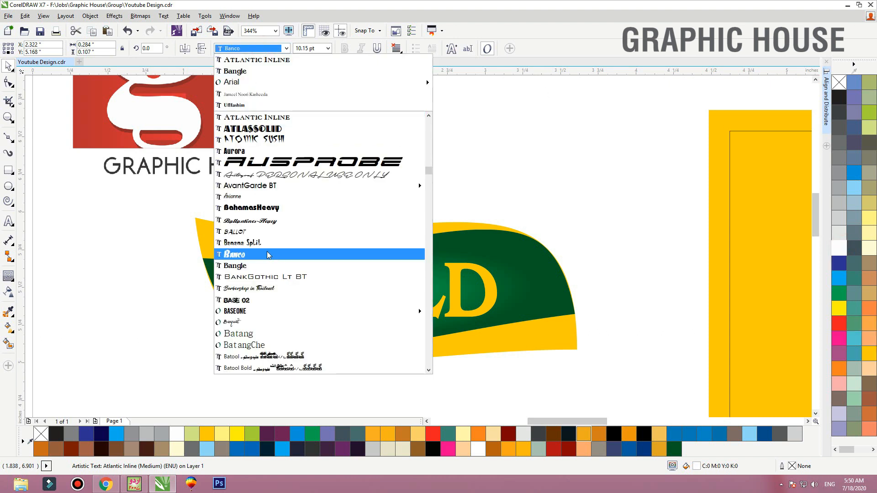
{"action": "left_click", "coordinate": [274, 276]}
{"action": "key", "text": "F2"}
{"action": "left_click_drag", "start_coordinate": [190, 261], "coordinate": [550, 354]}
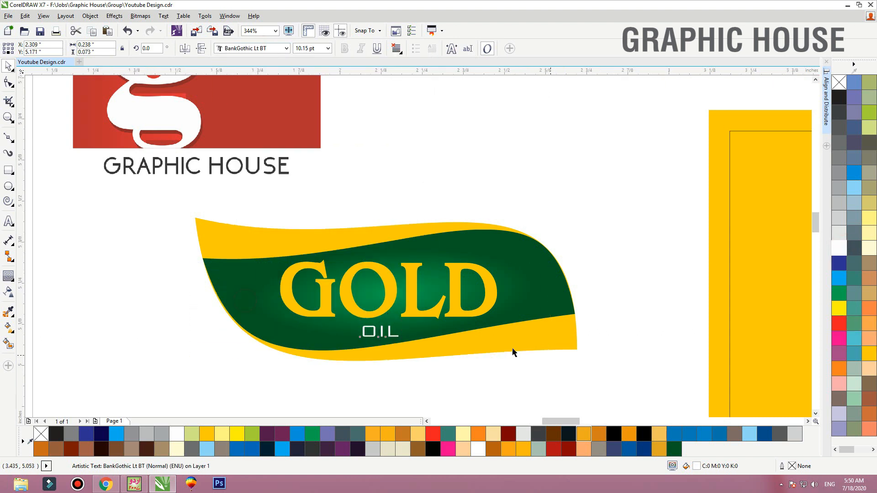
{"action": "left_click_drag", "start_coordinate": [466, 309], "coordinate": [508, 277]}
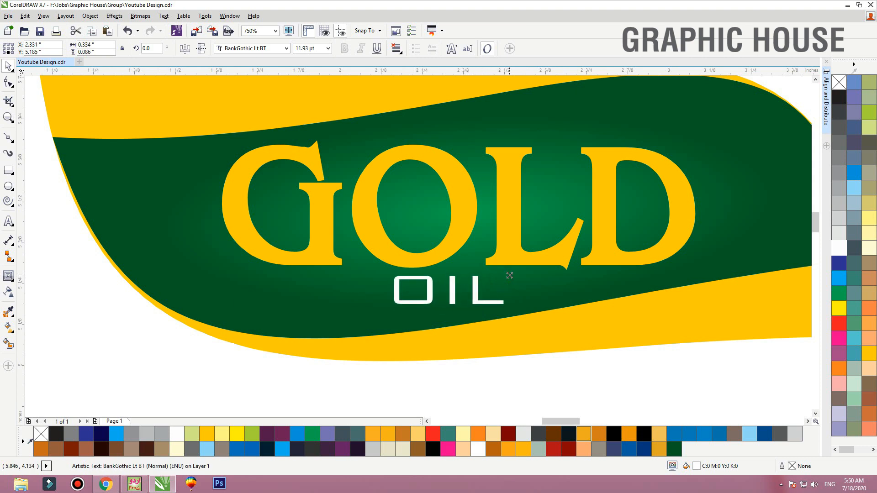
Centre the word OIL horizontally under GOLD
{"action": "left_click", "coordinate": [511, 253], "text": "shift"}
{"action": "key", "text": "c"}
{"action": "left_click", "coordinate": [515, 398]}
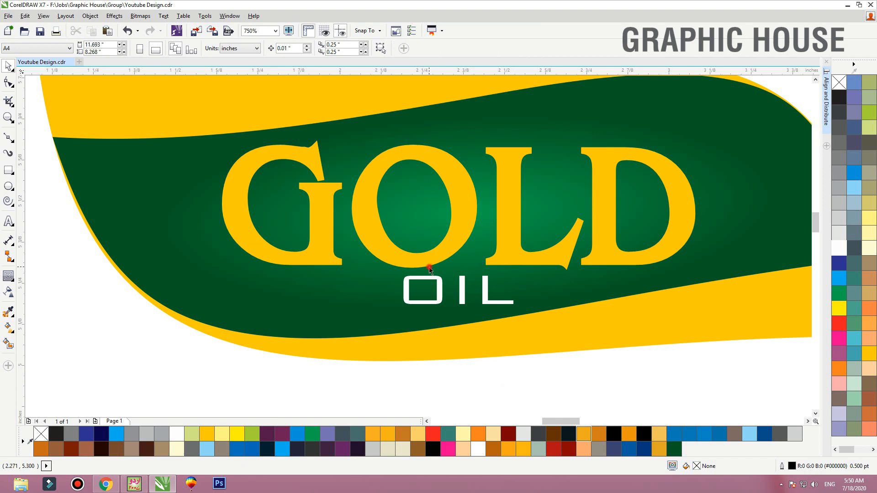
Duplicate the word GOLD and shrink the copy to about 10.6 pt beside the upper part of the letter D
{"action": "left_click", "coordinate": [437, 184]}
{"action": "scroll", "coordinate": [437, 184], "scroll_direction": "down", "scroll_amount": 3}
{"action": "scroll", "coordinate": [370, 207], "scroll_direction": "up", "scroll_amount": 2}
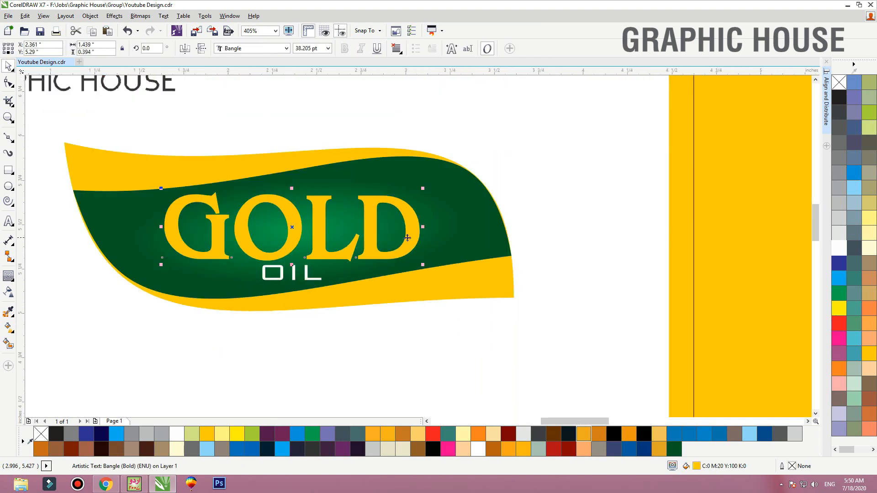
{"action": "left_click_drag", "start_coordinate": [408, 237], "coordinate": [497, 233]}
{"action": "right_click", "coordinate": [497, 233]}
{"action": "left_click_drag", "start_coordinate": [513, 184], "coordinate": [469, 210]}
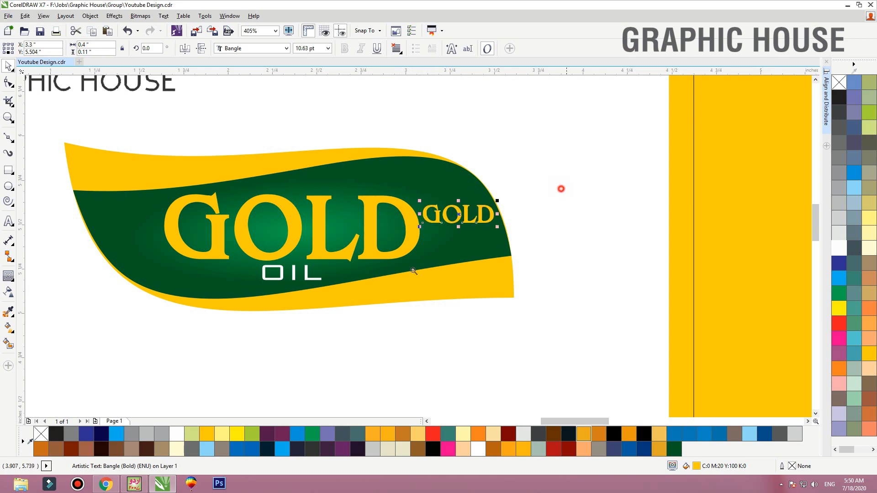
Replace the text of the small GOLD copy with "(R)" to produce the registered trademark symbol ®
{"action": "scroll", "coordinate": [403, 213], "scroll_direction": "up", "scroll_amount": 3}
{"action": "double_click", "coordinate": [399, 209]}
{"action": "left_click_drag", "start_coordinate": [380, 205], "coordinate": [641, 206]}
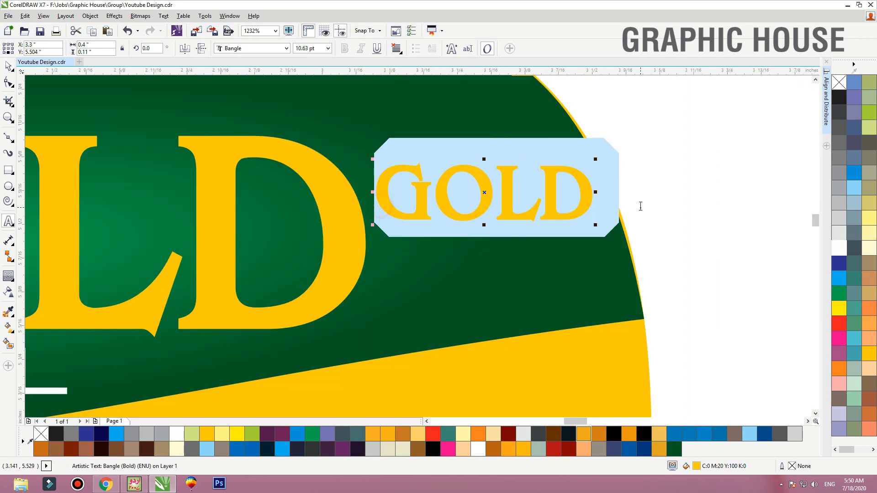
{"action": "type", "text": "("}
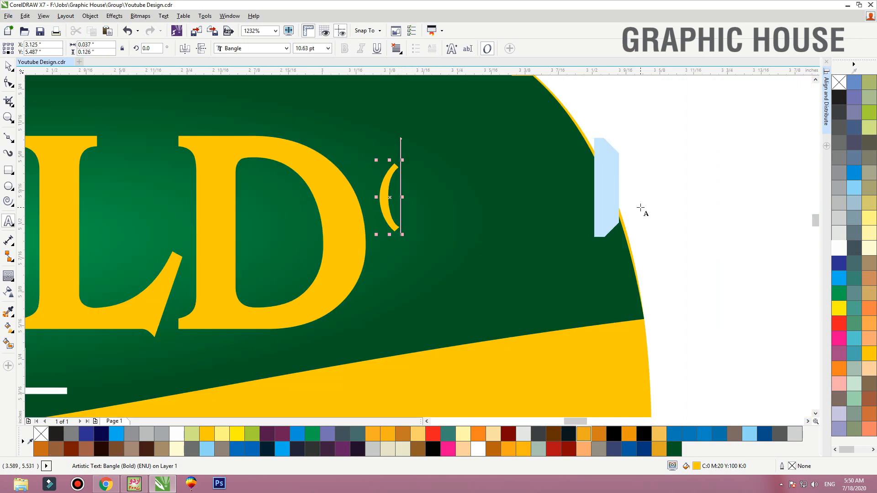
{"action": "type", "text": "R"}
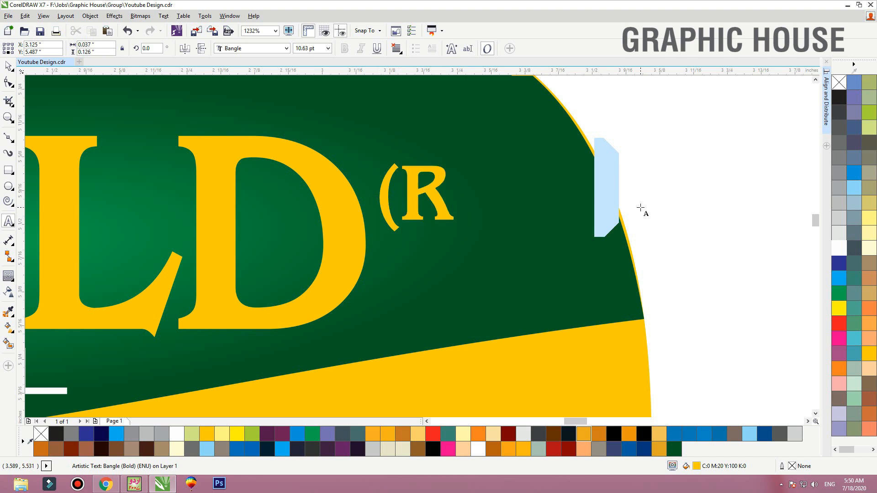
{"action": "type", "text": ")"}
{"action": "left_click", "coordinate": [8, 65]}
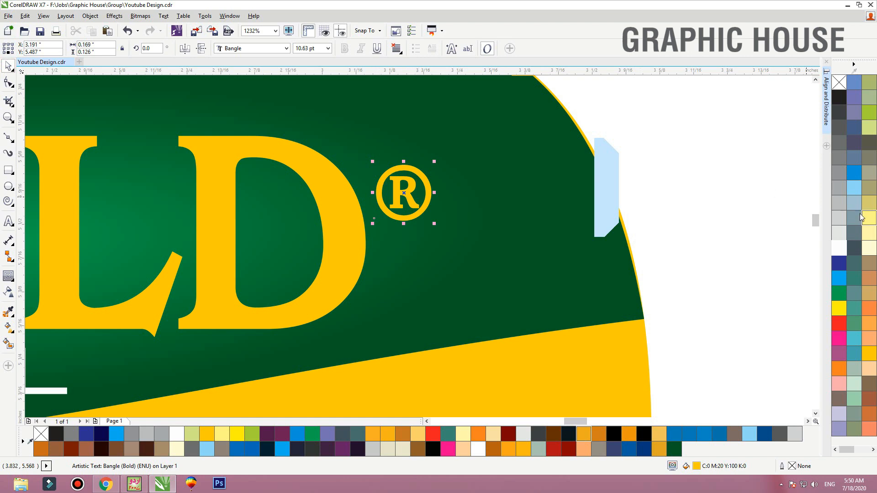
Fill the registered trademark symbol beside the letter D with white and shift it slightly
{"action": "left_click", "coordinate": [845, 246]}
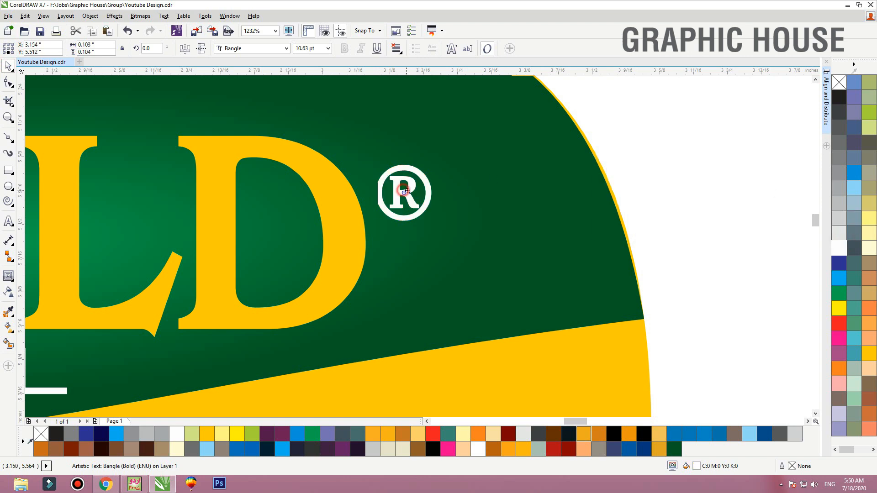
{"action": "left_click_drag", "start_coordinate": [404, 192], "coordinate": [409, 191]}
Group the banner shapes and GOLD OIL lettering into one logo and move it just above the yellow label panel
{"action": "scroll", "coordinate": [434, 191], "scroll_direction": "down", "scroll_amount": 10}
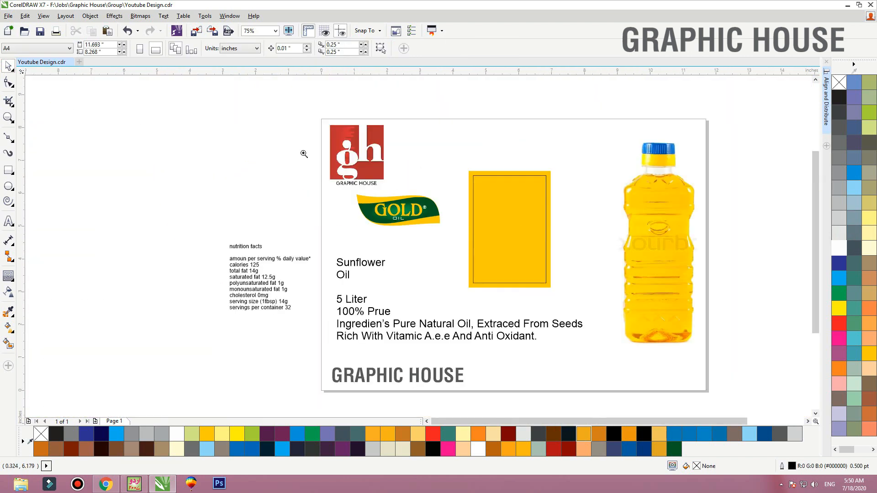
{"action": "left_click_drag", "start_coordinate": [307, 159], "coordinate": [635, 289]}
{"action": "left_click_drag", "start_coordinate": [385, 273], "coordinate": [120, 157]}
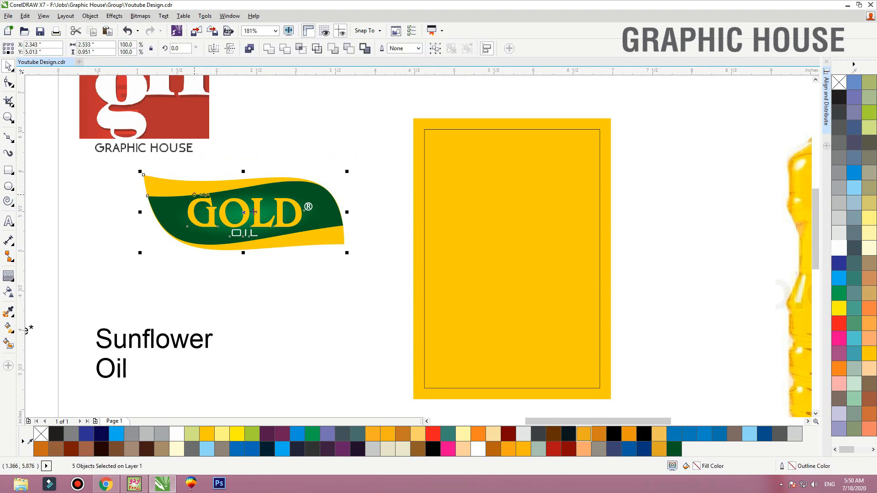
{"action": "key", "text": "ctrl+g"}
{"action": "mouse_move", "coordinate": [288, 218]}
{"action": "left_mouse_down"}
{"action": "mouse_move", "coordinate": [588, 167]}
{"action": "mouse_move", "coordinate": [544, 114]}
{"action": "mouse_move", "coordinate": [515, 101]}
{"action": "left_mouse_up"}
{"action": "key", "text": "Up"}
{"action": "key", "text": "Up"}
{"action": "left_click", "coordinate": [288, 135]}
Draw a rectangle about 2.17 by 2.9 inches over the upper part of the yellow panel and centre it horizontally on the panel
{"action": "left_click", "coordinate": [8, 170]}
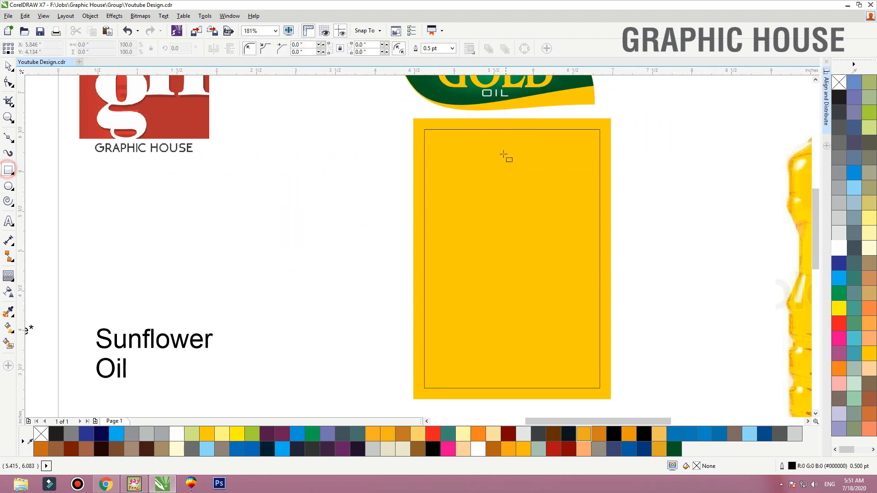
{"action": "mouse_move", "coordinate": [428, 118]}
{"action": "left_mouse_down"}
{"action": "mouse_move", "coordinate": [499, 254]}
{"action": "mouse_move", "coordinate": [566, 347]}
{"action": "mouse_move", "coordinate": [600, 348]}
{"action": "left_mouse_up"}
{"action": "key", "text": "space"}
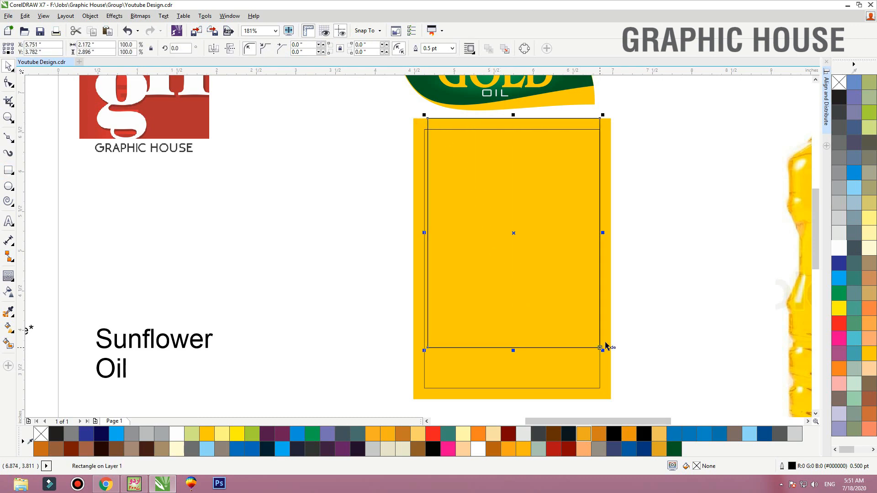
{"action": "left_click", "coordinate": [607, 337], "text": "shift"}
{"action": "key", "text": "c"}
{"action": "left_click", "coordinate": [639, 310]}
Fill the new rectangle with a vertical gradient from dark green (C100 M0 Y100 K60) at its base to brighter green at its top
{"action": "left_click", "coordinate": [586, 348]}
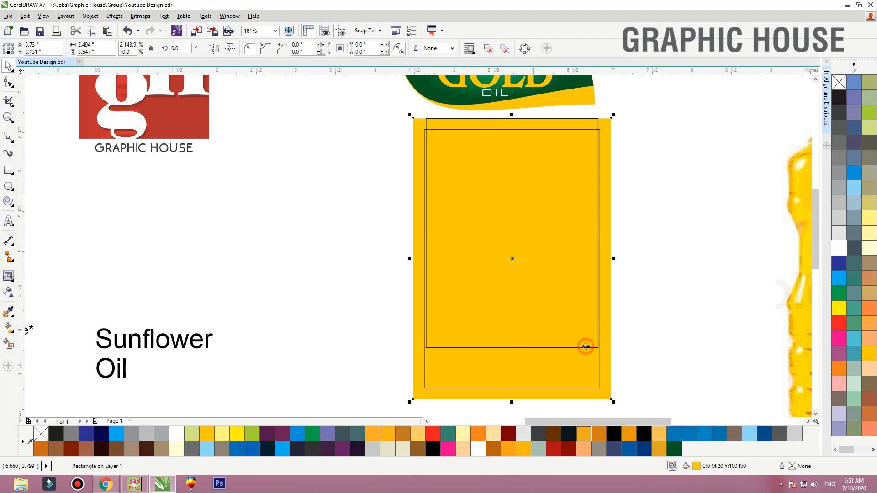
{"action": "left_click", "coordinate": [671, 452]}
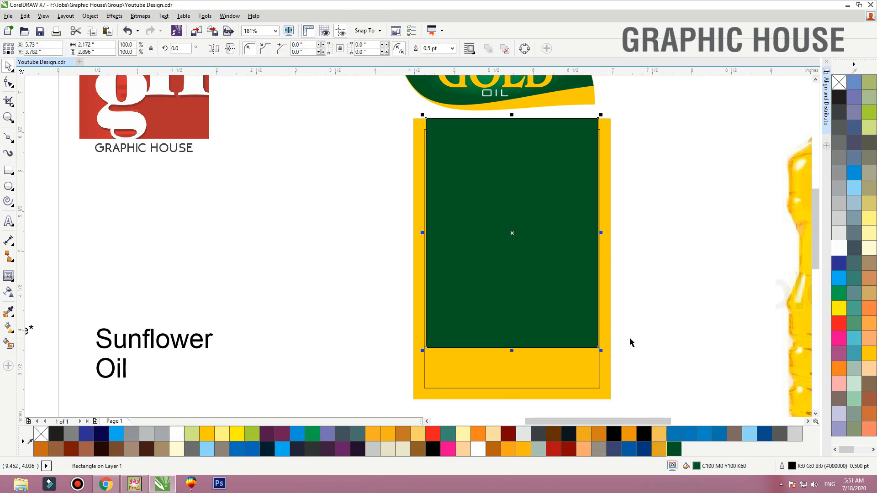
{"action": "key", "text": "g"}
{"action": "left_click_drag", "start_coordinate": [534, 348], "coordinate": [532, 147]}
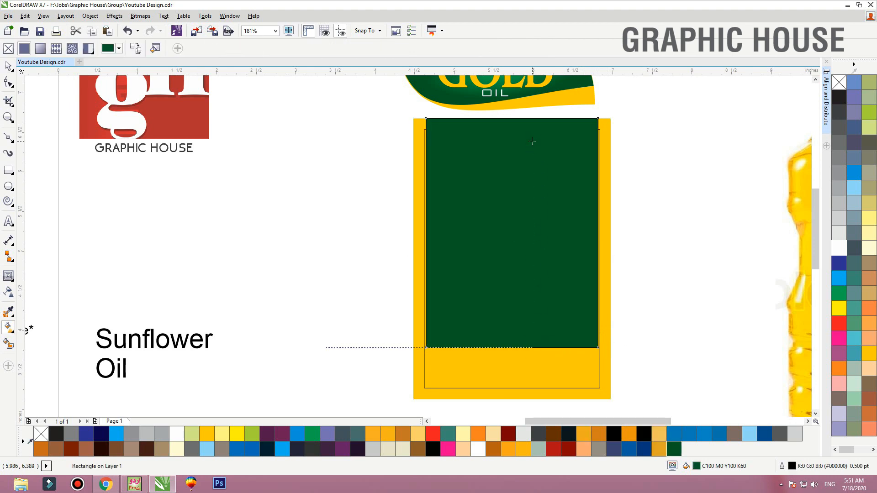
{"action": "left_click", "coordinate": [839, 293]}
{"action": "key", "text": "space"}
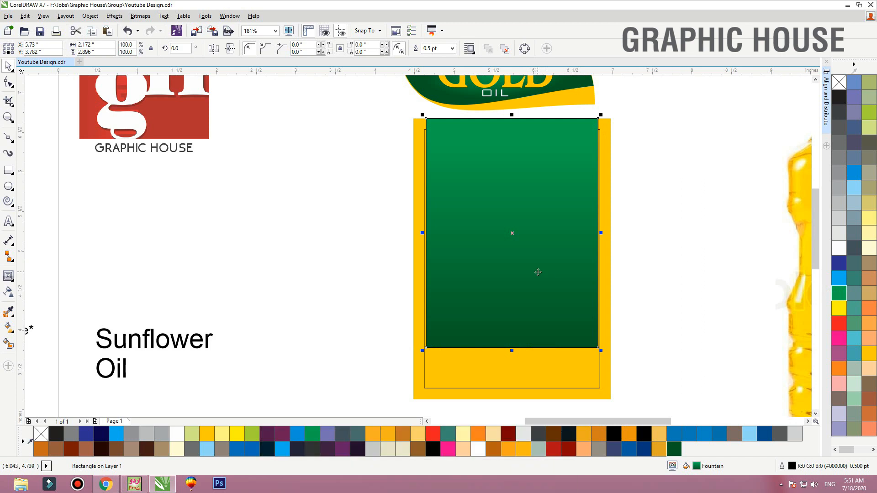
Round the green rectangle's two lower corners to a 1.0 inch radius
{"action": "key", "text": "F10"}
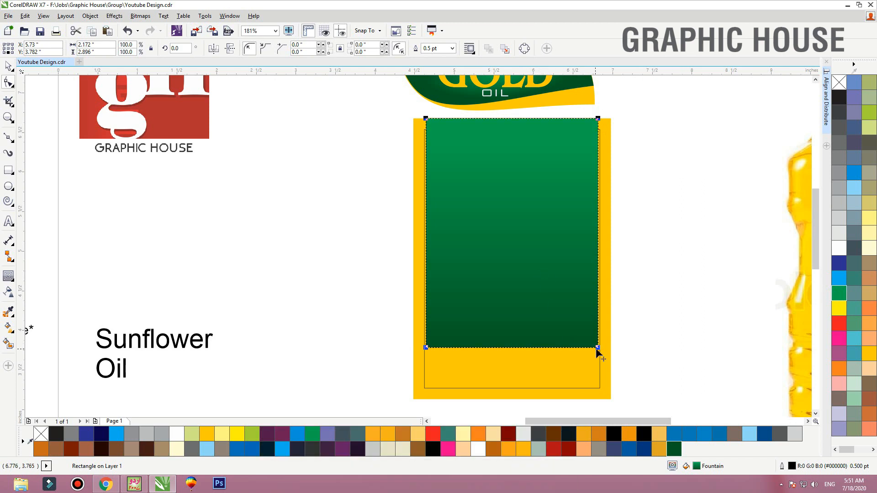
{"action": "left_click_drag", "start_coordinate": [597, 349], "coordinate": [511, 354]}
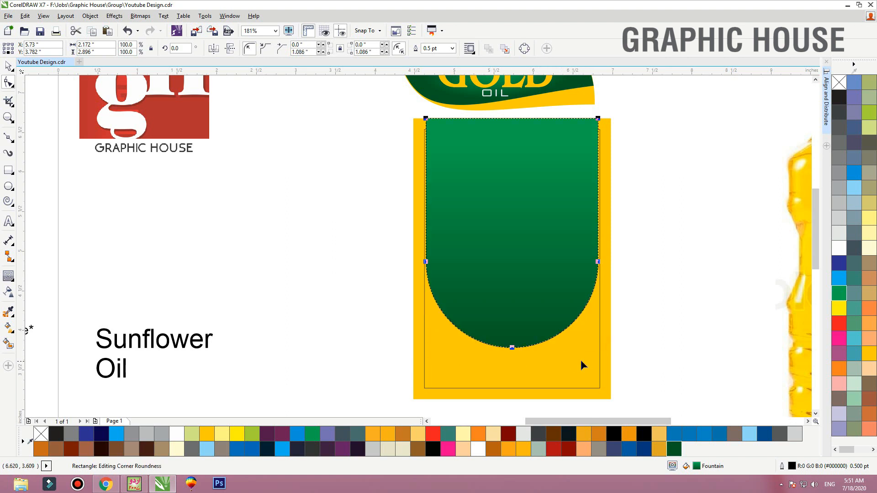
{"action": "key", "text": "space"}
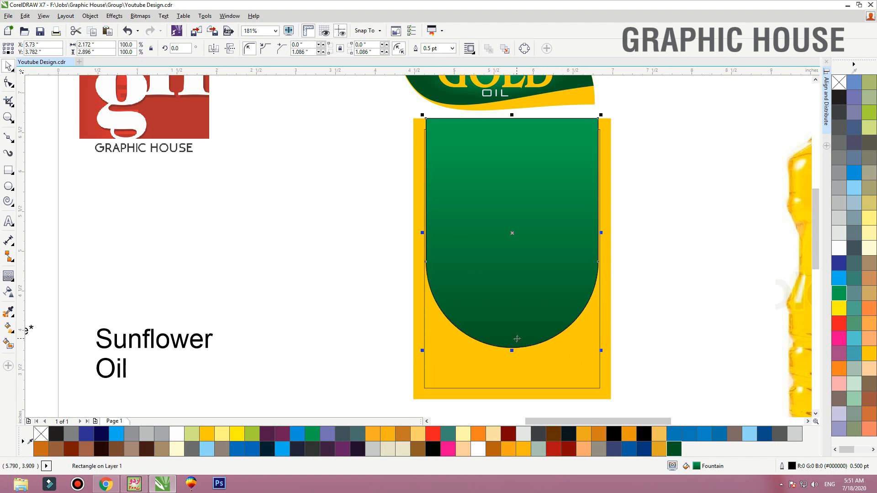
{"action": "left_click_drag", "start_coordinate": [371, 52], "coordinate": [293, 53]}
{"action": "type", "text": "1"}
{"action": "key", "text": "Return"}
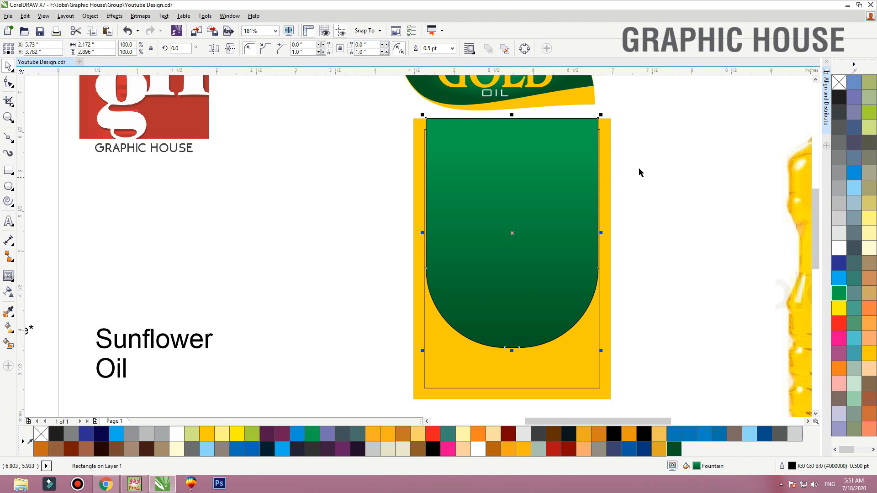
{"action": "left_click", "coordinate": [658, 167]}
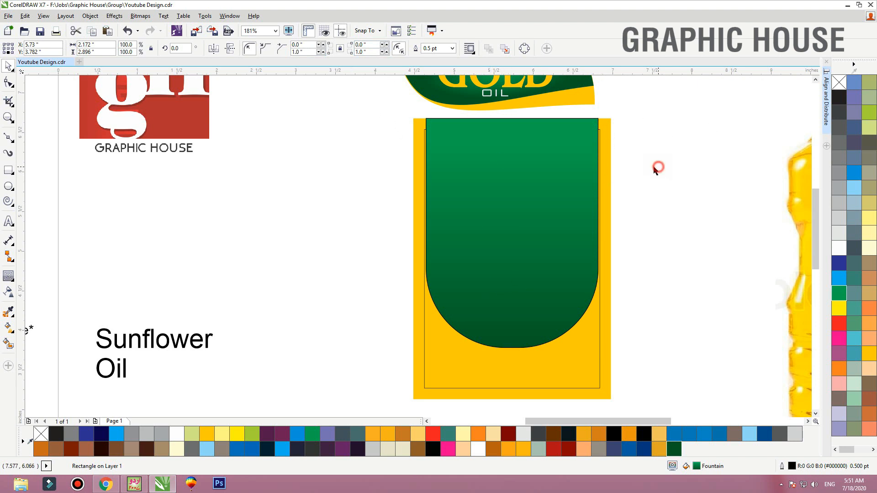
Add a one-step outward contour with a 0.065 inch offset to the green shape and break it apart into a separate object
{"action": "right_click", "coordinate": [580, 139]}
{"action": "left_click", "coordinate": [514, 147]}
{"action": "left_click", "coordinate": [8, 276]}
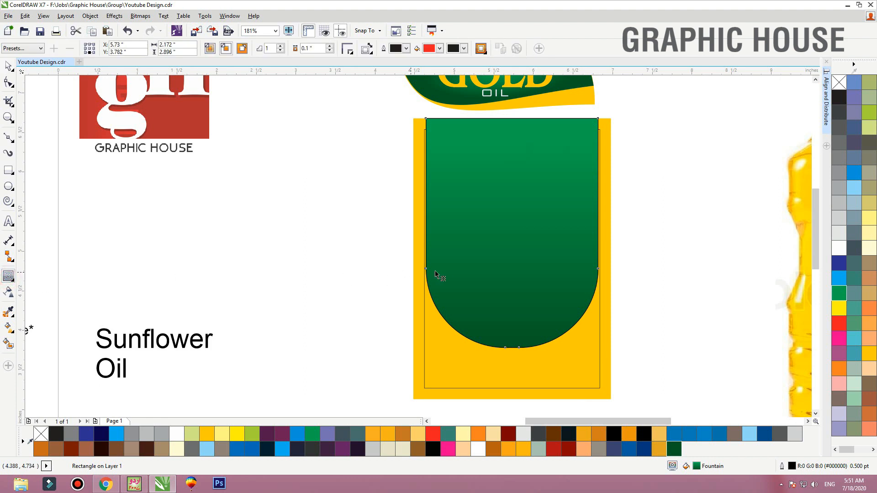
{"action": "left_click_drag", "start_coordinate": [426, 233], "coordinate": [420, 233]}
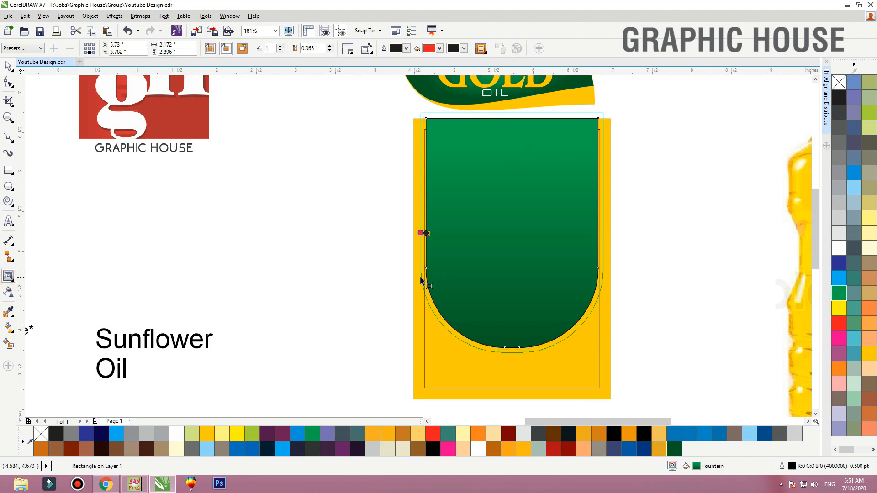
{"action": "left_click_drag", "start_coordinate": [421, 278], "coordinate": [420, 278]}
{"action": "key", "text": "space"}
{"action": "key", "text": "ctrl+k"}
{"action": "left_click", "coordinate": [676, 225]}
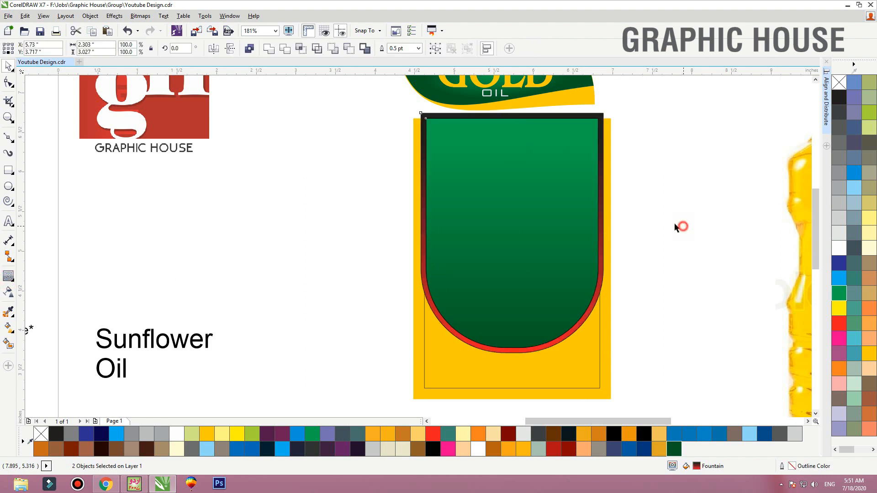
Remove the outlines from the green shape and the contour shape behind it
{"action": "left_click_drag", "start_coordinate": [575, 214], "coordinate": [538, 212]}
{"action": "key", "text": "ctrl+z"}
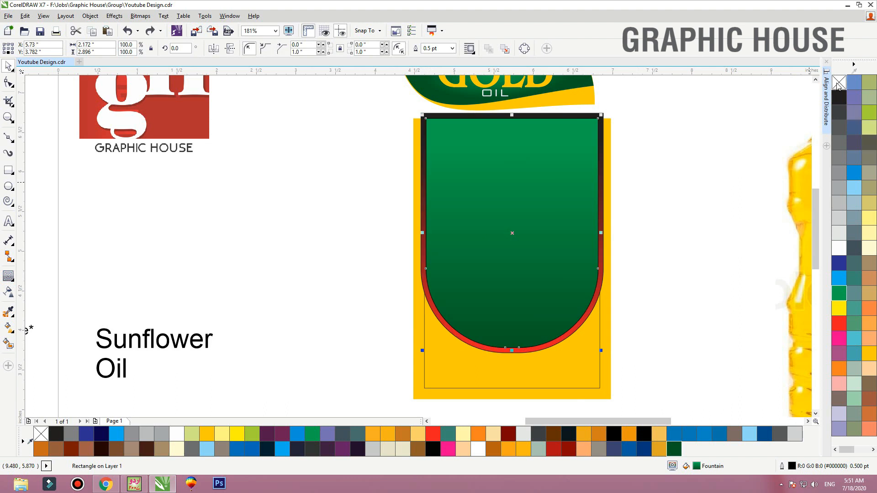
{"action": "right_click", "coordinate": [837, 84]}
{"action": "left_click", "coordinate": [694, 175]}
{"action": "left_click_drag", "start_coordinate": [603, 114], "coordinate": [618, 110]}
{"action": "key", "text": "ctrl+z"}
{"action": "right_click", "coordinate": [839, 83]}
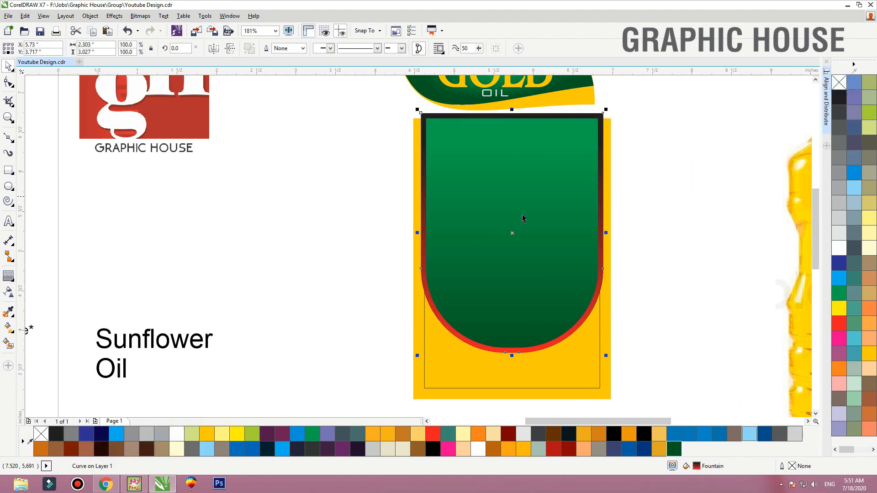
Fill the contour border with orange (C0 M60 Y100 K0) and turn it into a vertical gradient with that orange at both ends
{"action": "left_click", "coordinate": [839, 368]}
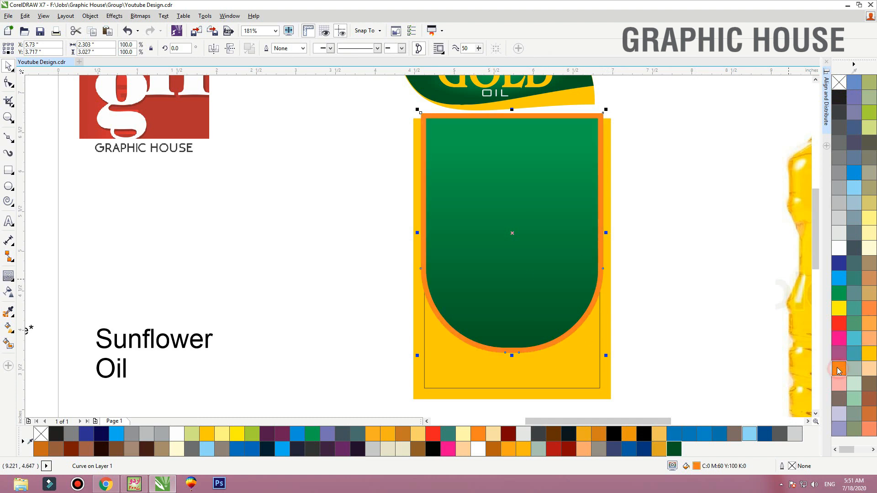
{"action": "key", "text": "g"}
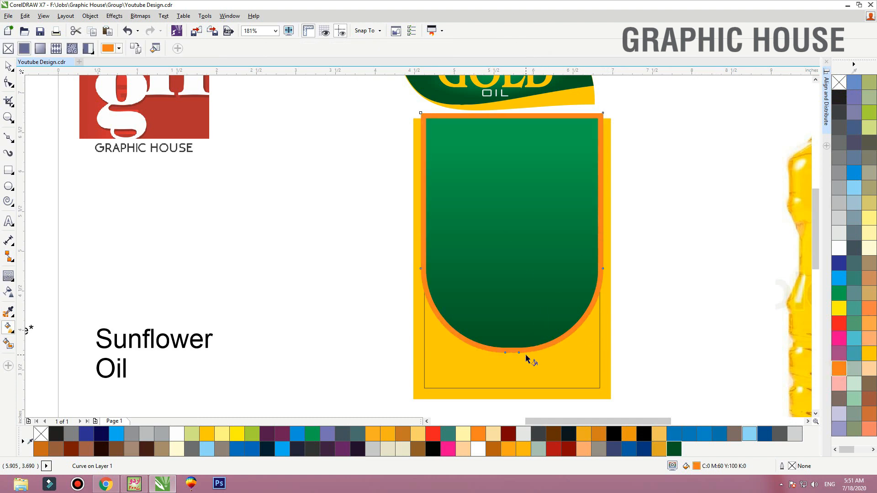
{"action": "left_click_drag", "start_coordinate": [526, 353], "coordinate": [518, 102]}
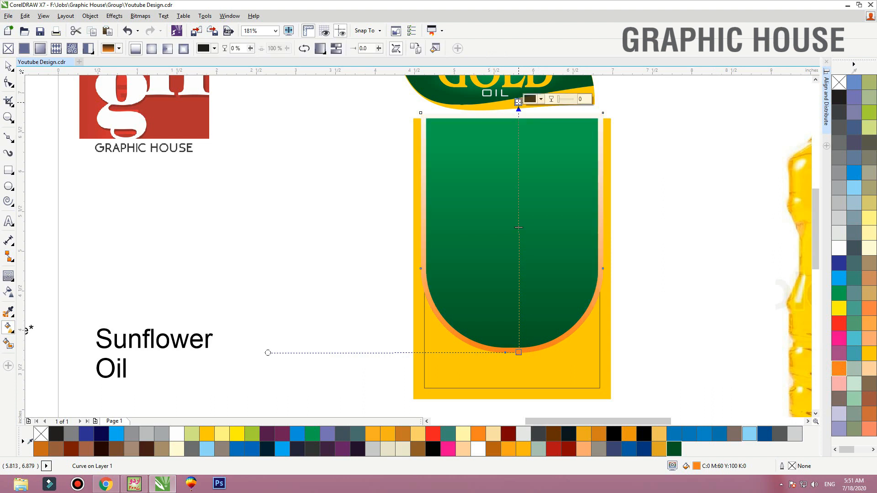
{"action": "left_click", "coordinate": [530, 99]}
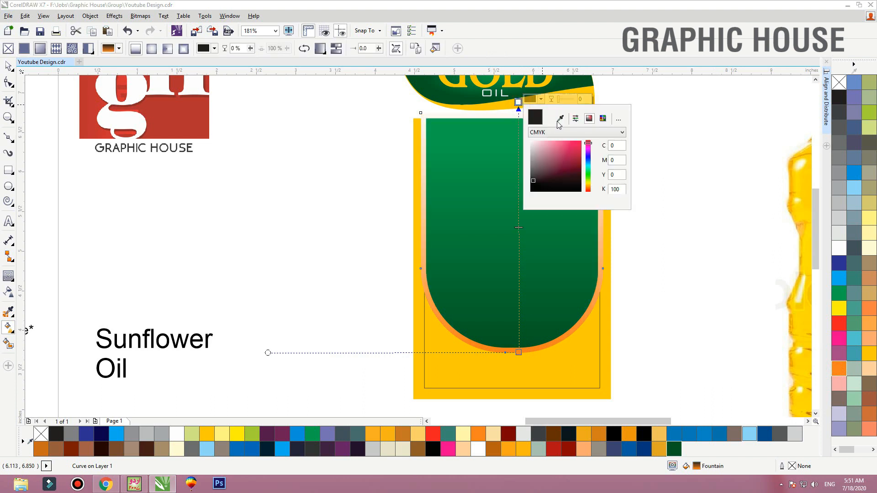
{"action": "left_click", "coordinate": [559, 120]}
{"action": "left_click", "coordinate": [840, 367]}
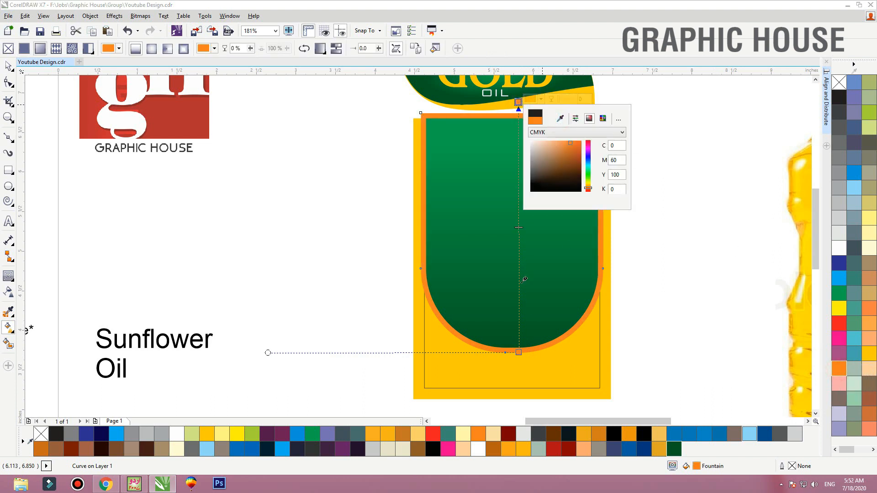
{"action": "left_click", "coordinate": [522, 148]}
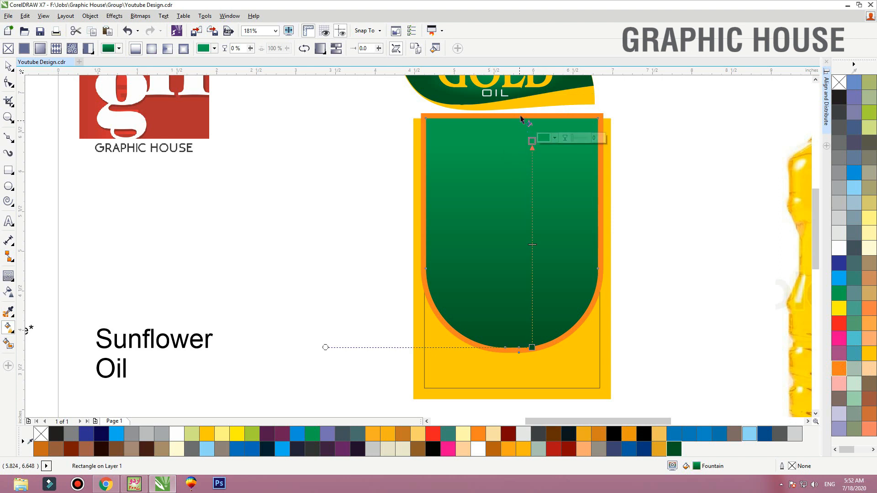
Add golden yellow stops near the top and at 56% of the border gradient, with a light orange stop at 74%
{"action": "double_click", "coordinate": [518, 129]}
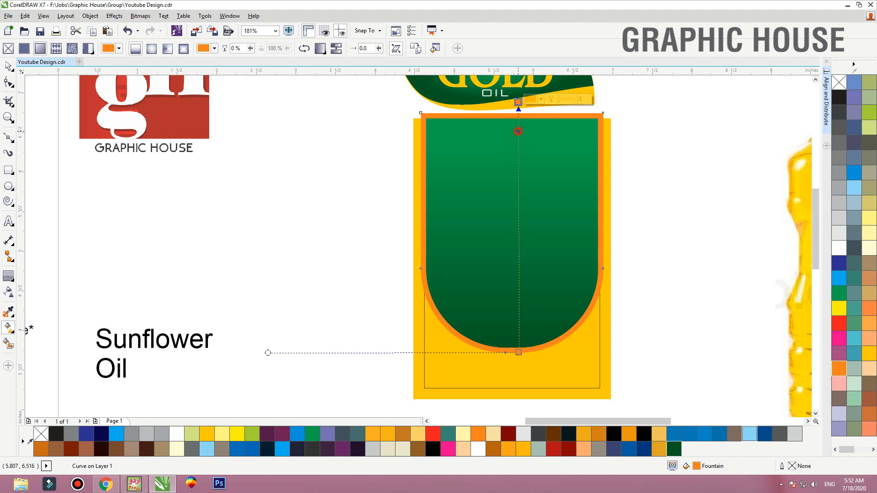
{"action": "left_click", "coordinate": [870, 360]}
{"action": "double_click", "coordinate": [519, 212]}
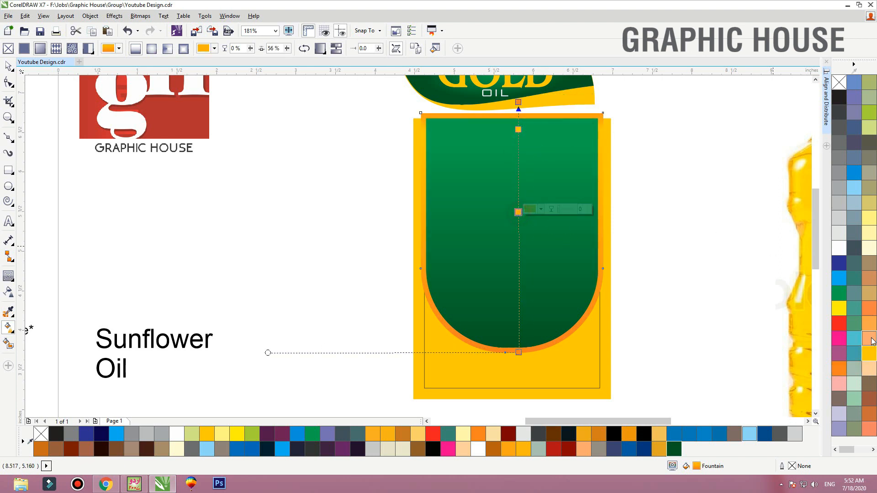
{"action": "left_click", "coordinate": [870, 352]}
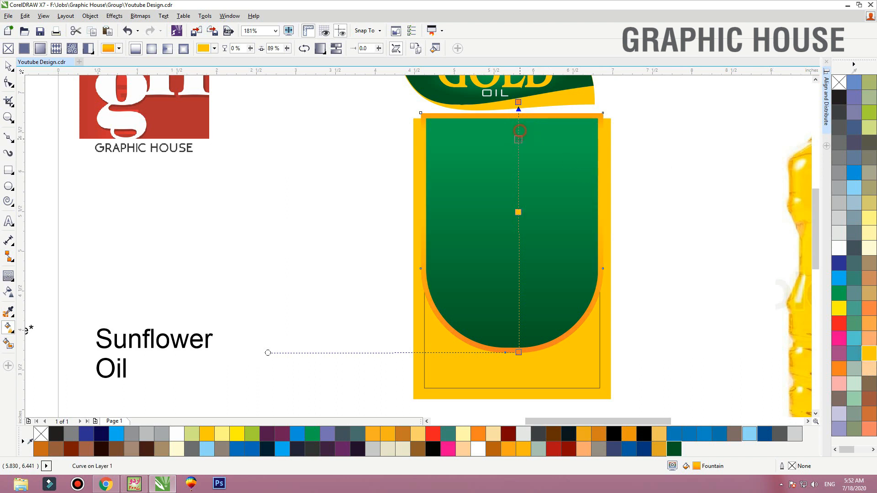
{"action": "double_click", "coordinate": [518, 167]}
{"action": "left_click", "coordinate": [870, 317]}
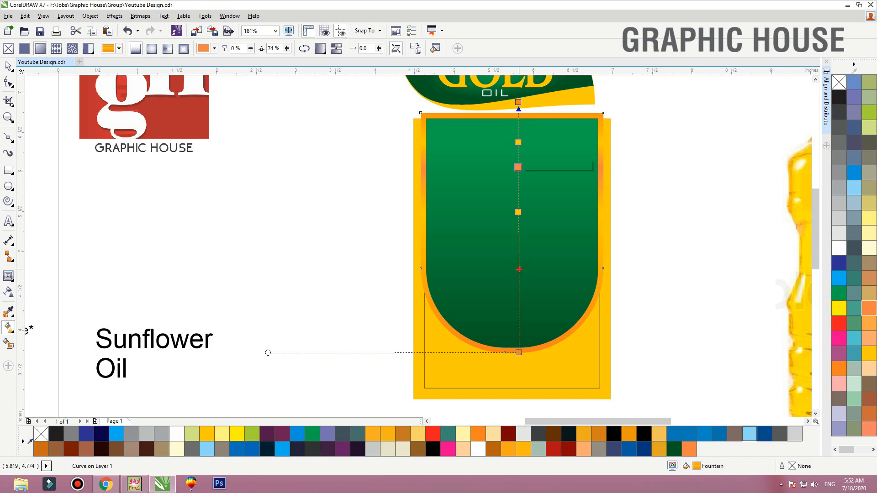
Add a golden yellow stop at 33% of the border gradient
{"action": "double_click", "coordinate": [519, 269]}
{"action": "left_click", "coordinate": [869, 353]}
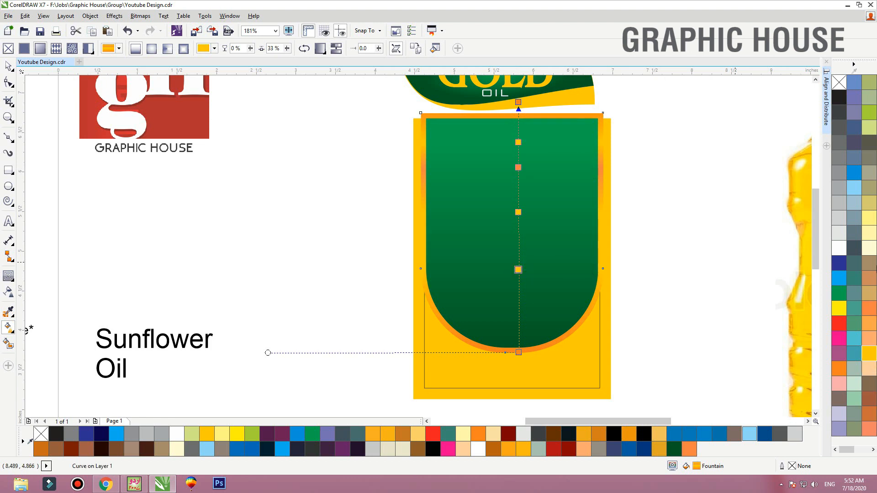
{"action": "left_click", "coordinate": [869, 309]}
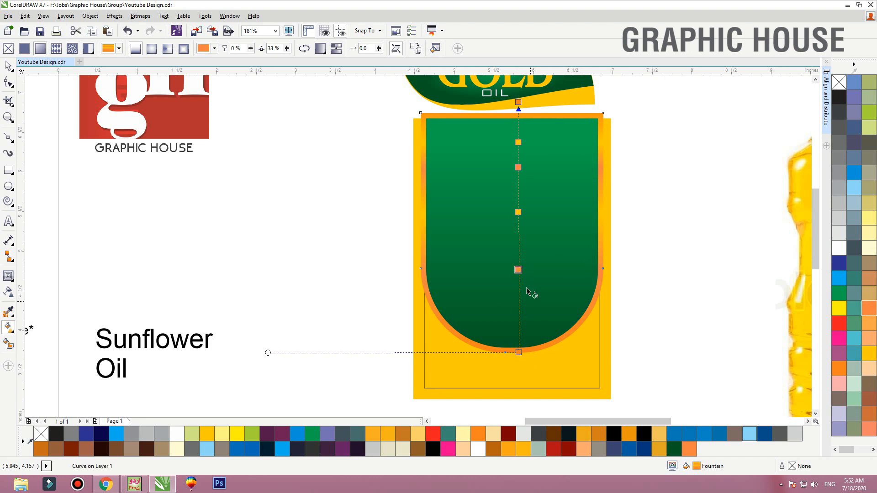
{"action": "left_click", "coordinate": [869, 353]}
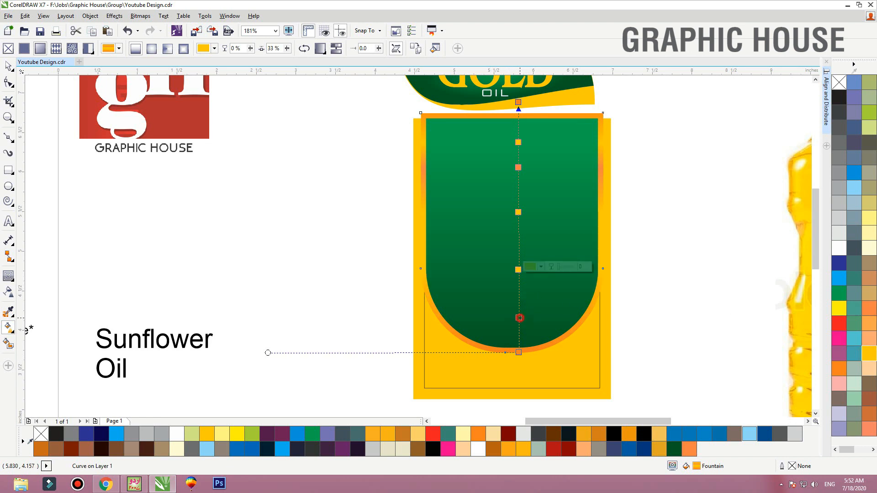
Add a golden yellow stop at 14% and an orange stop at 26%, and move the yellow stop at 33% to 42%
{"action": "double_click", "coordinate": [519, 317]}
{"action": "double_click", "coordinate": [518, 287]}
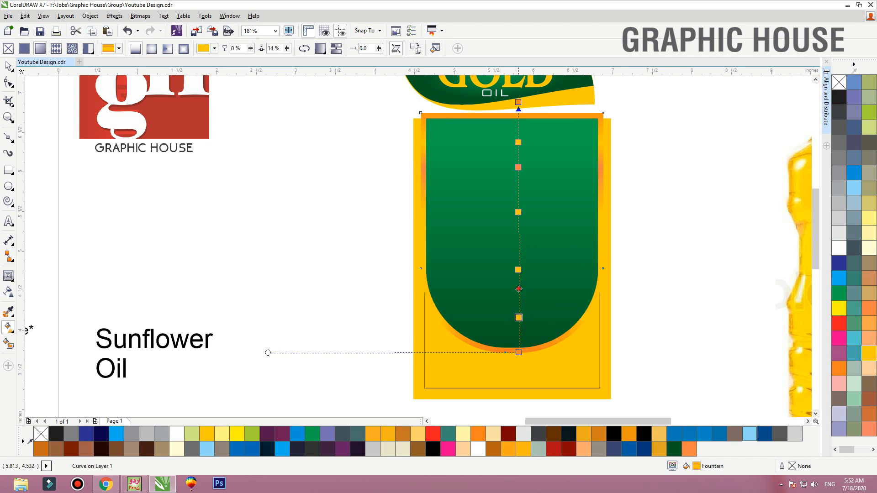
{"action": "left_click", "coordinate": [839, 368]}
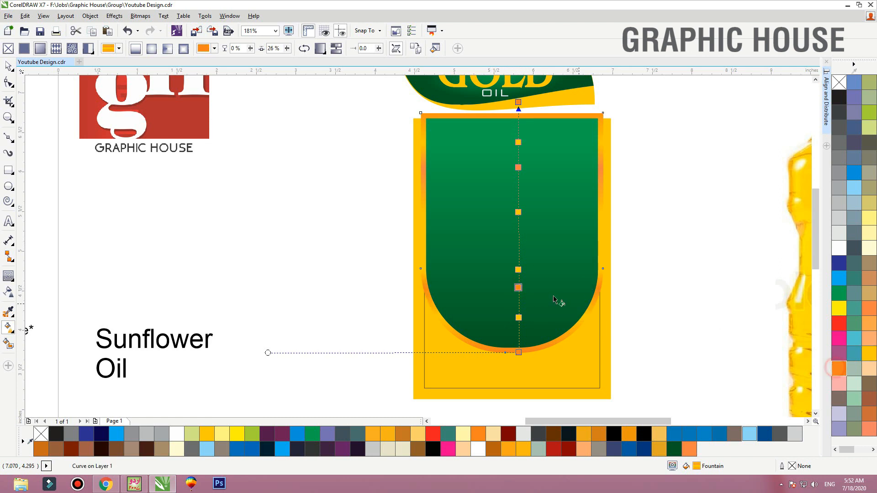
{"action": "left_click_drag", "start_coordinate": [518, 254], "coordinate": [519, 247]}
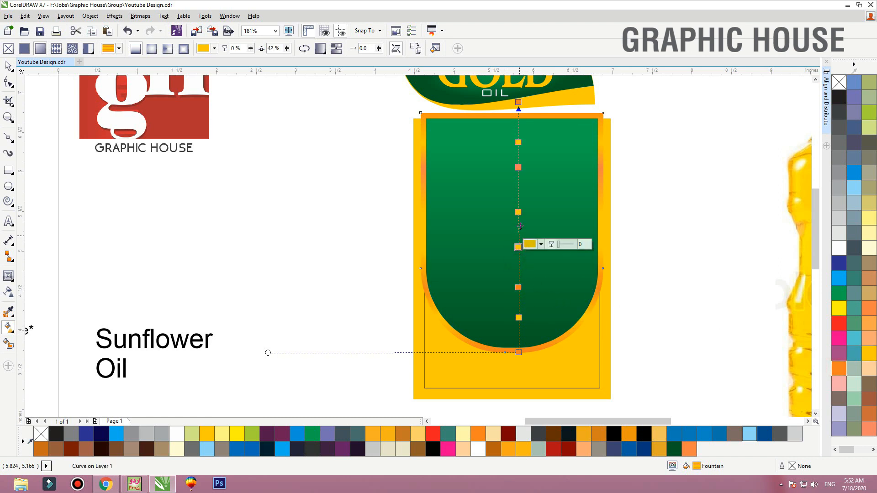
Move the yellow stop at 56% of the border gradient slightly higher and add an orange stop at 55%
{"action": "left_click_drag", "start_coordinate": [518, 213], "coordinate": [518, 199]}
{"action": "double_click", "coordinate": [519, 215]}
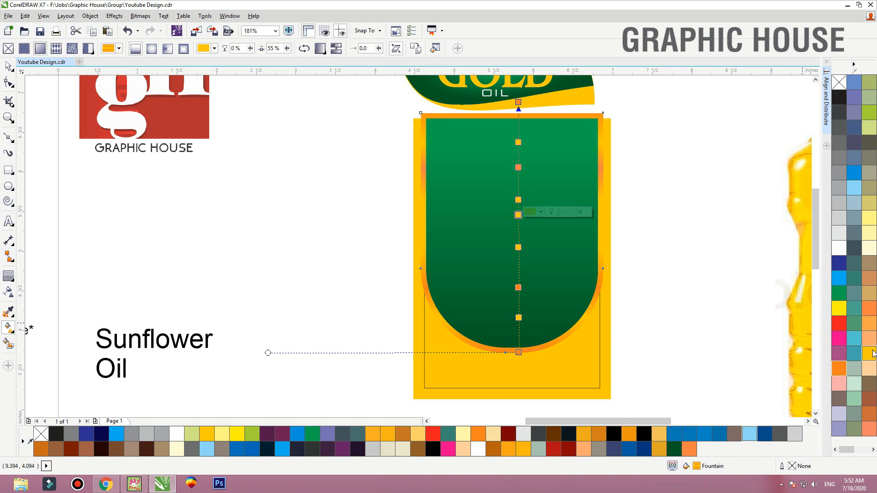
{"action": "left_click", "coordinate": [839, 368]}
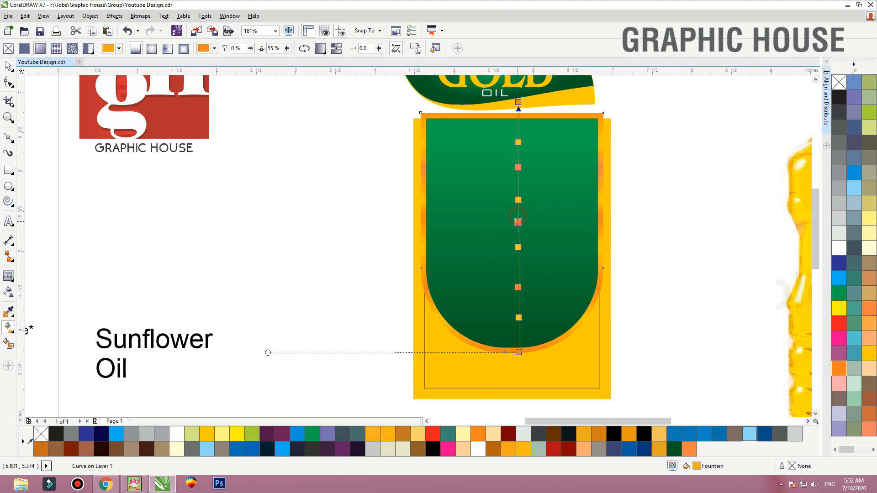
Select the green shape together with its gradient border and group them
{"action": "key", "text": "space"}
{"action": "left_click", "coordinate": [600, 118]}
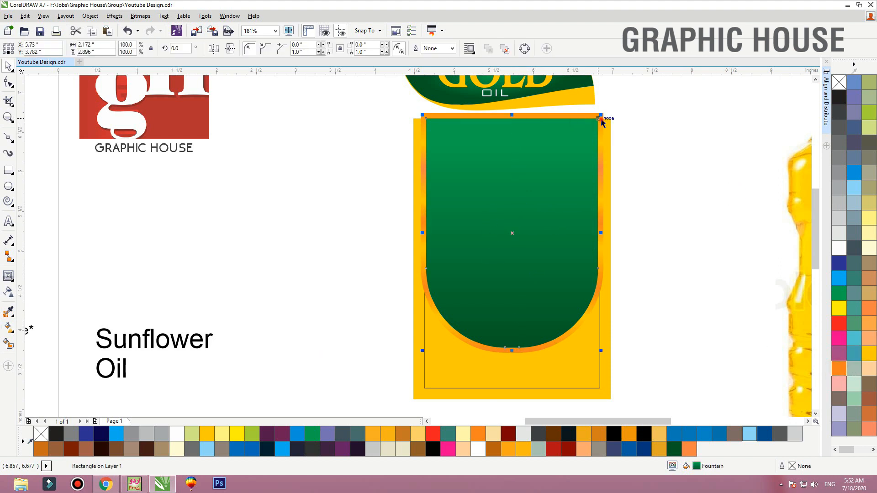
{"action": "left_click", "coordinate": [591, 118], "text": "shift"}
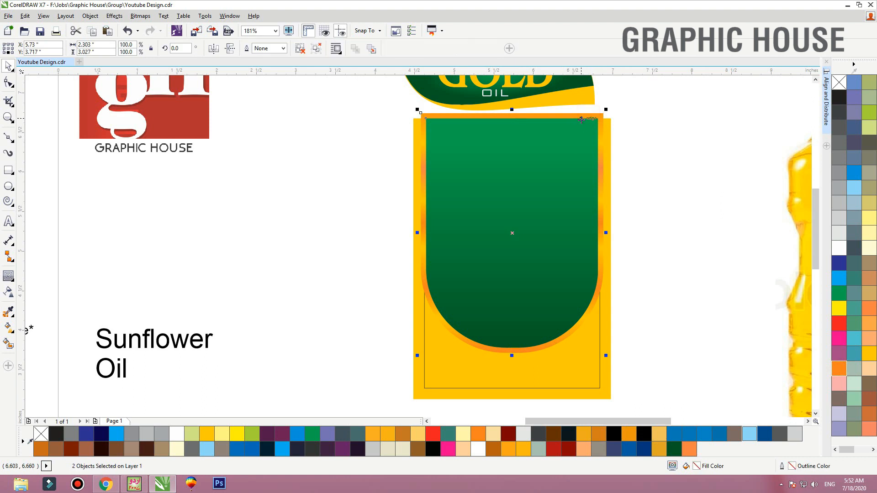
{"action": "key", "text": "ctrl+g"}
Shift the green group slightly upward and PowerClip it inside the yellow panel
{"action": "left_click_drag", "start_coordinate": [576, 136], "coordinate": [575, 132]}
{"action": "right_click", "coordinate": [575, 131]}
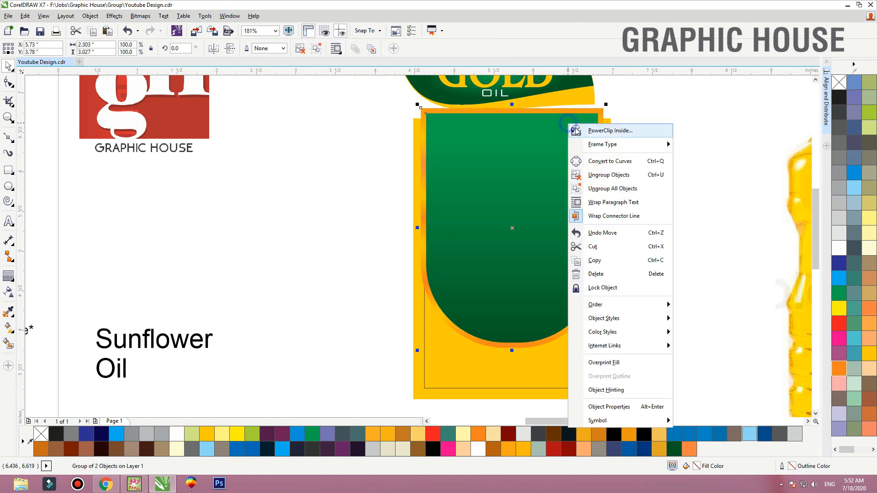
{"action": "left_click", "coordinate": [576, 131]}
{"action": "left_click", "coordinate": [594, 331]}
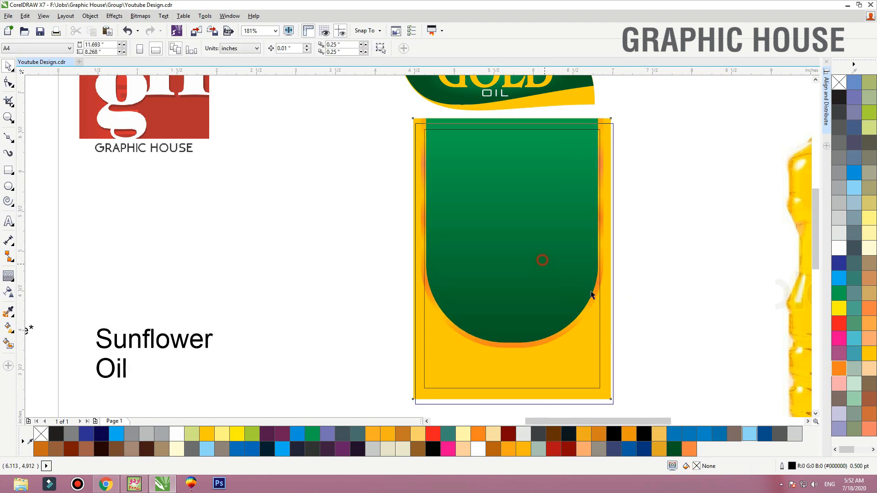
{"action": "left_click", "coordinate": [665, 253]}
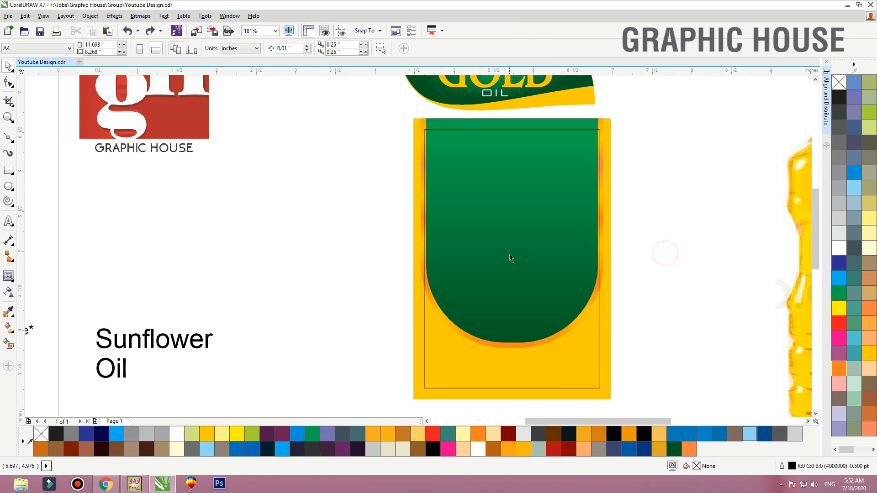
{"action": "left_click", "coordinate": [645, 243]}
Scale the Gold logo down to about 1.3 inches wide and place it at the top of the green shape
{"action": "scroll", "coordinate": [520, 271], "scroll_direction": "down", "scroll_amount": 3}
{"action": "left_click_drag", "start_coordinate": [629, 122], "coordinate": [411, 210]}
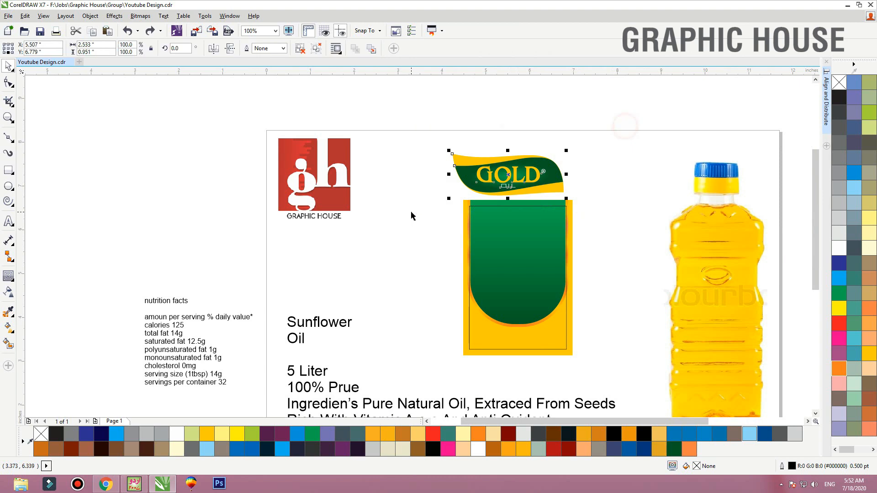
{"action": "left_click_drag", "start_coordinate": [405, 145], "coordinate": [465, 171]}
{"action": "left_click_drag", "start_coordinate": [630, 248], "coordinate": [679, 260]}
{"action": "left_click_drag", "start_coordinate": [433, 194], "coordinate": [450, 339]}
{"action": "left_click_drag", "start_coordinate": [501, 249], "coordinate": [412, 257]}
{"action": "left_click_drag", "start_coordinate": [360, 311], "coordinate": [370, 291]}
{"action": "left_click", "coordinate": [372, 234]}
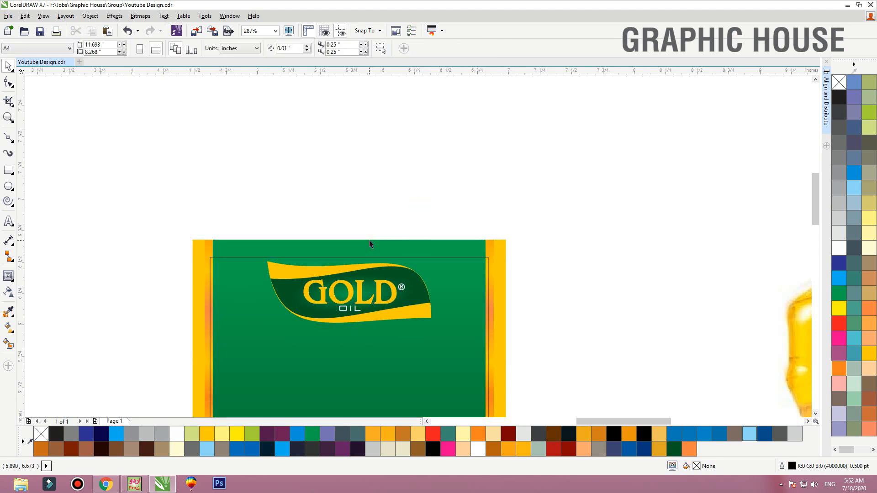
Break the product text block into separate lines and place "5 Liter" in the yellow panel's lower-right corner
{"action": "key", "text": "F4"}
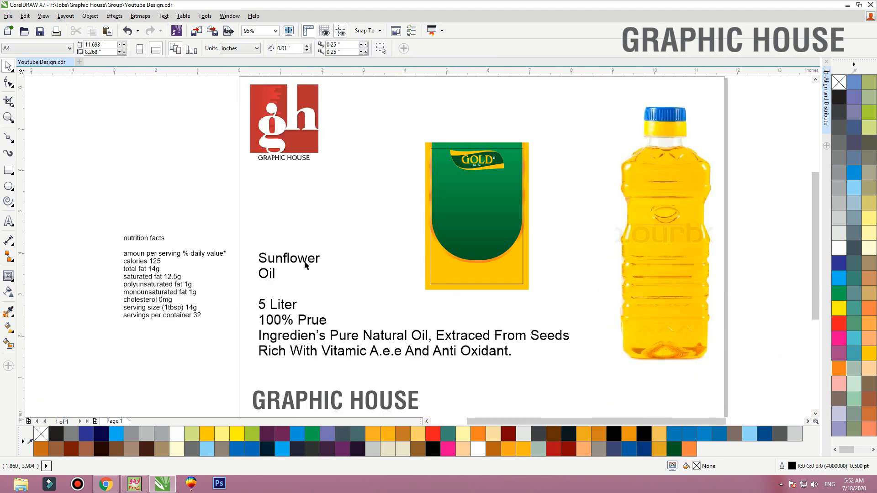
{"action": "left_click", "coordinate": [306, 265]}
{"action": "left_click_drag", "start_coordinate": [305, 265], "coordinate": [306, 251]}
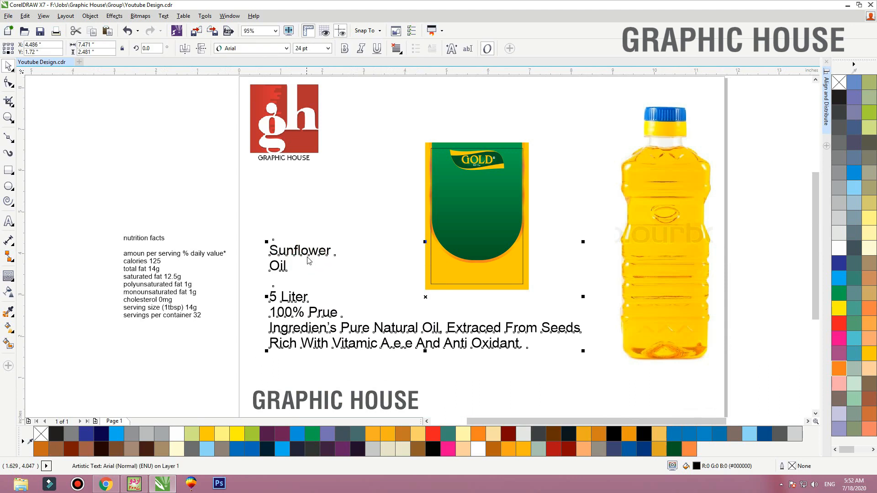
{"action": "left_click_drag", "start_coordinate": [290, 294], "coordinate": [520, 280]}
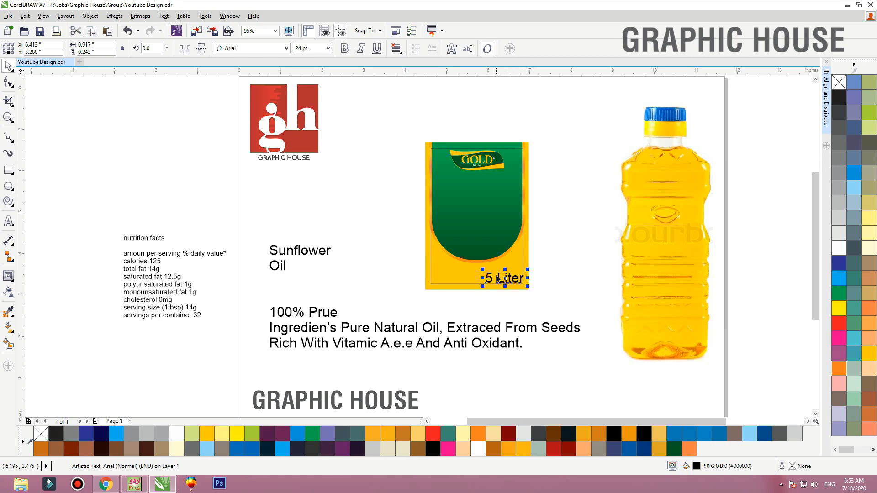
Center-align "Sunflower" and "Oil" below the logo, and place "100% Prue" at about 15 pt in the yellow panel's lower-left corner
{"action": "left_click_drag", "start_coordinate": [371, 231], "coordinate": [253, 283]}
{"action": "key", "text": "c"}
{"action": "left_click_drag", "start_coordinate": [282, 256], "coordinate": [488, 187]}
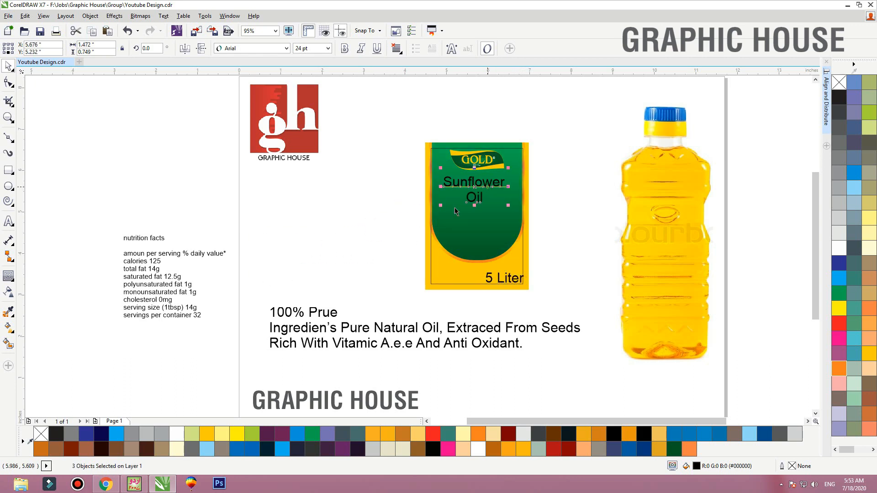
{"action": "left_click_drag", "start_coordinate": [327, 322], "coordinate": [475, 274]}
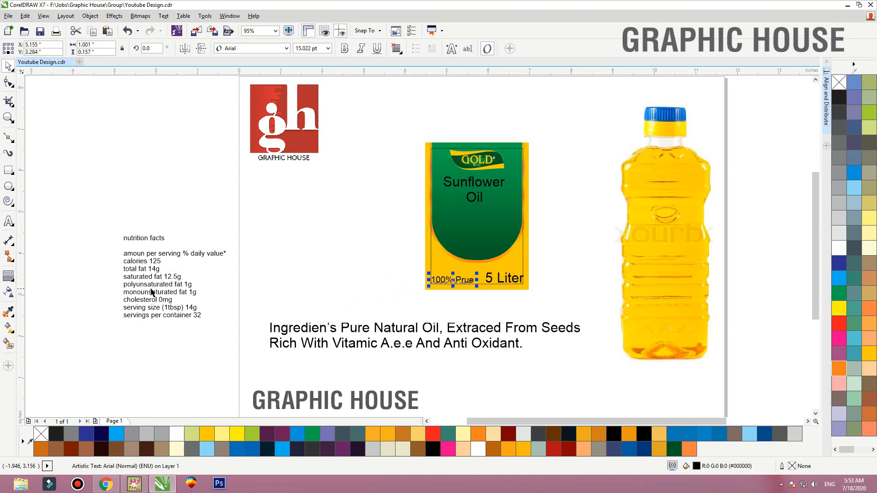
{"action": "left_click", "coordinate": [189, 285]}
Center the two ingredient text lines on each other and move them below the nutrition facts
{"action": "left_click", "coordinate": [365, 314]}
{"action": "left_click_drag", "start_coordinate": [367, 328], "coordinate": [302, 342]}
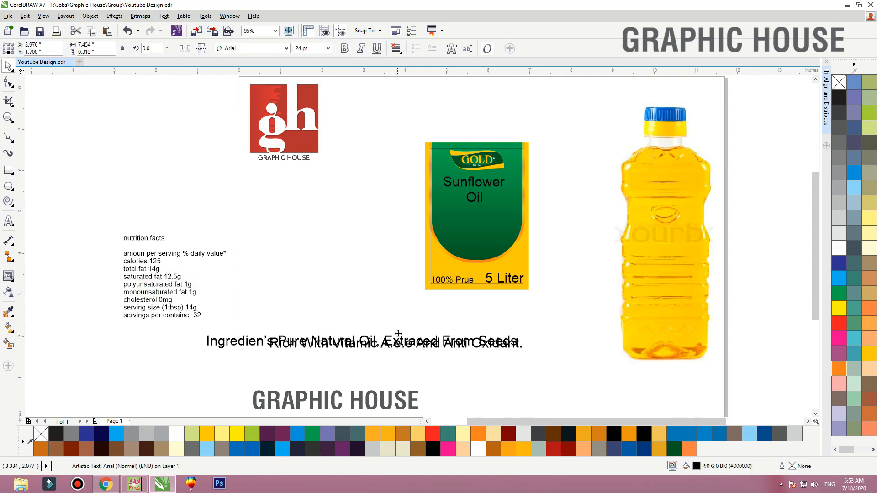
{"action": "key", "text": "ctrl+z"}
{"action": "left_click", "coordinate": [383, 346], "text": "shift"}
{"action": "left_click_drag", "start_coordinate": [385, 344], "coordinate": [143, 354]}
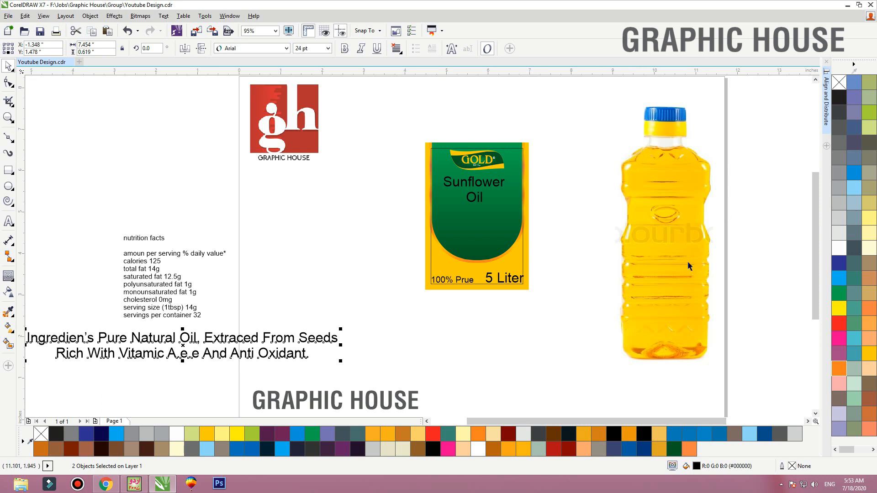
{"action": "left_click_drag", "start_coordinate": [565, 113], "coordinate": [371, 300]}
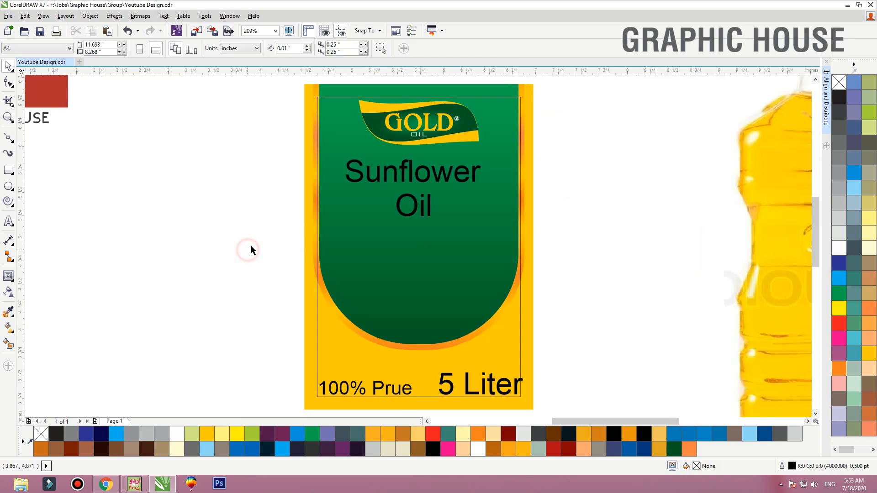
{"action": "left_click_drag", "start_coordinate": [239, 249], "coordinate": [514, 163]}
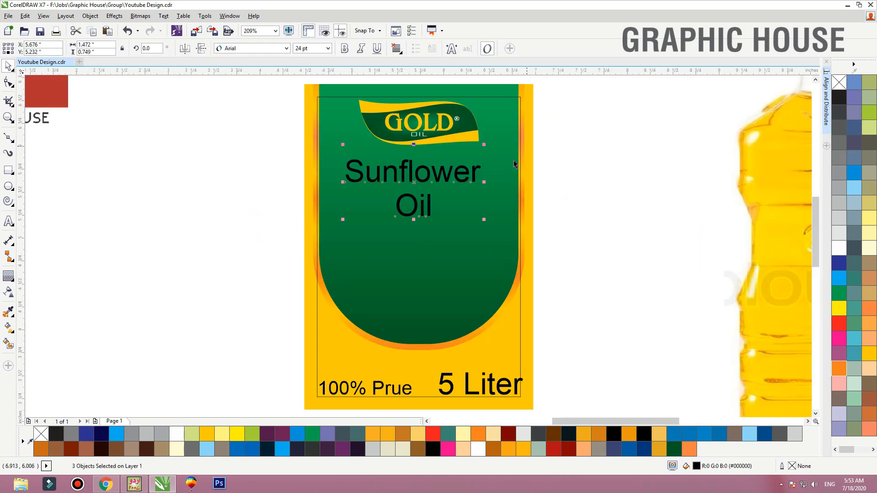
{"action": "left_click", "coordinate": [287, 256]}
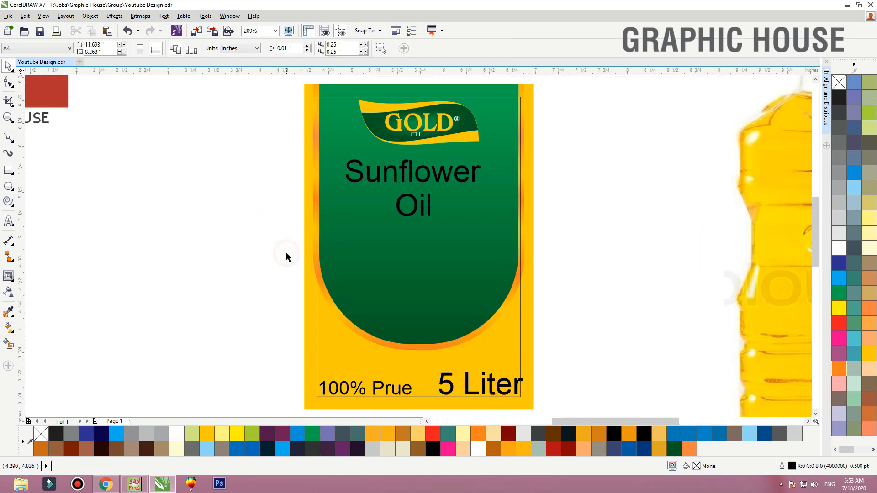
Switch to Chrome and save the two-sunflower PNG from the "sunflower png" image results to the desktop
{"action": "left_click", "coordinate": [105, 483]}
{"action": "left_click", "coordinate": [274, 7]}
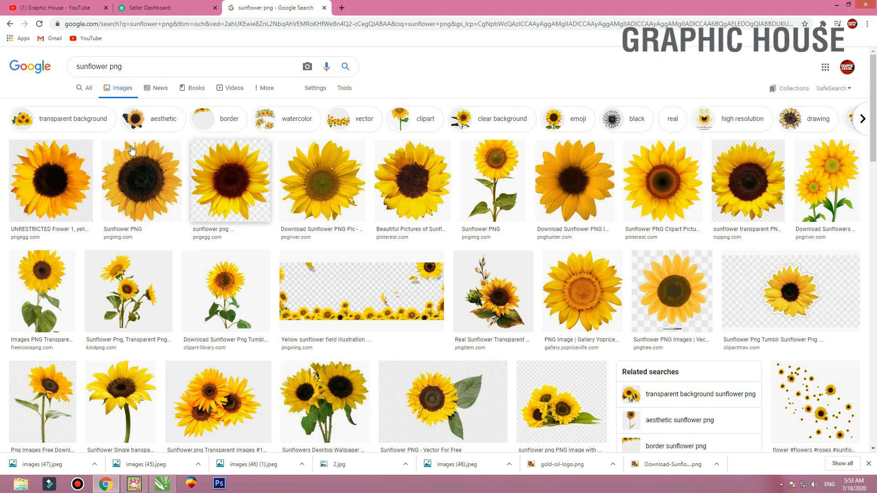
{"action": "left_click_drag", "start_coordinate": [107, 67], "coordinate": [145, 68]}
{"action": "left_click", "coordinate": [165, 67]}
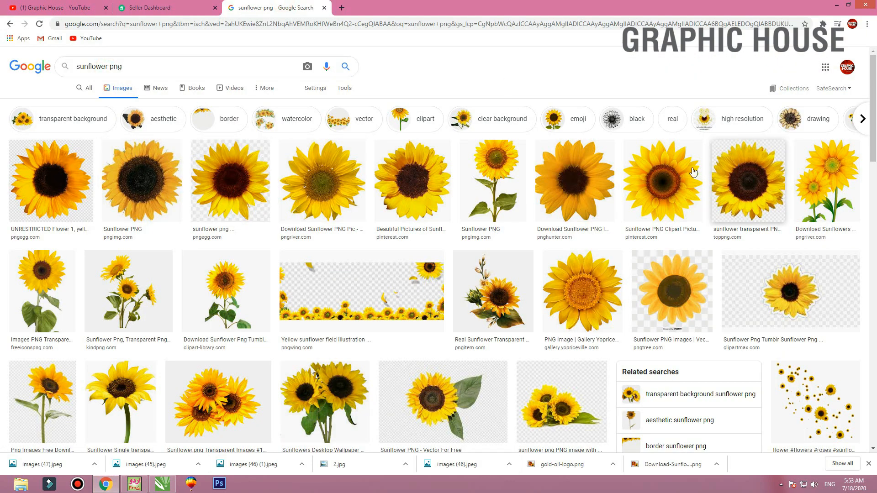
{"action": "left_click", "coordinate": [848, 176]}
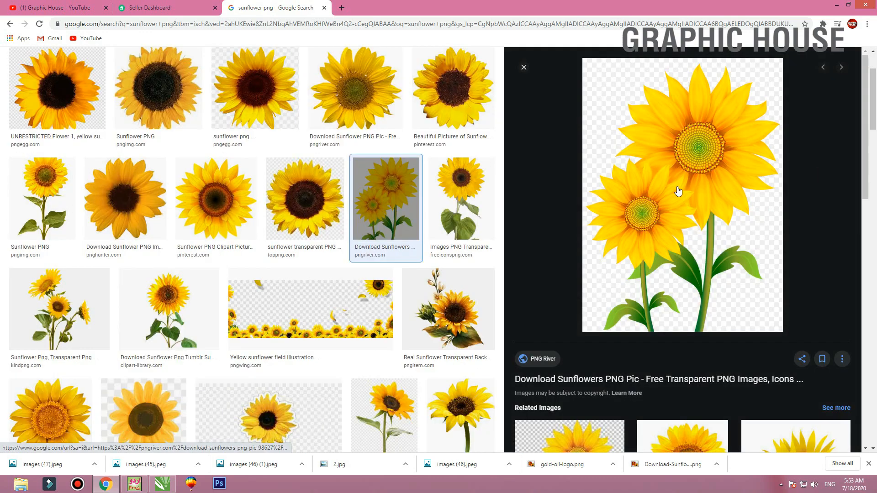
{"action": "right_click", "coordinate": [682, 189]}
{"action": "left_click", "coordinate": [697, 272]}
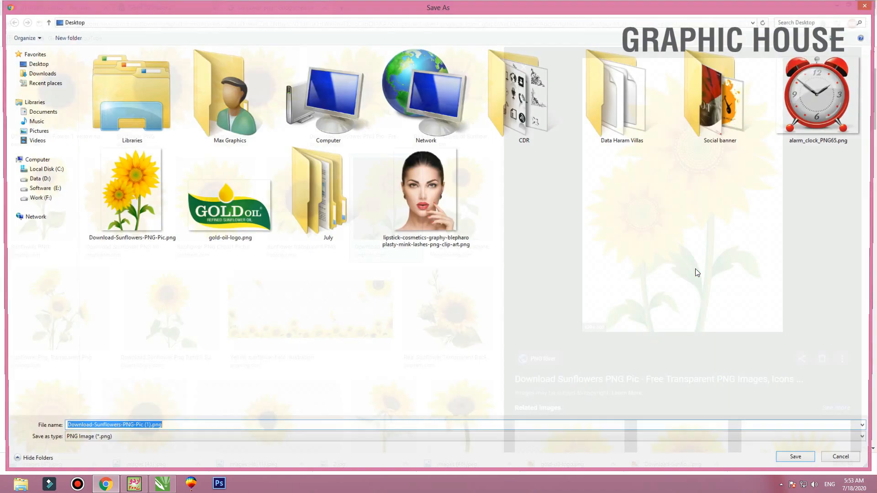
{"action": "key", "text": "Return"}
Import the sunflower PNG from the desktop into the CorelDRAW label file and scale it to about 1.85 inches wide
{"action": "key", "text": "super+d"}
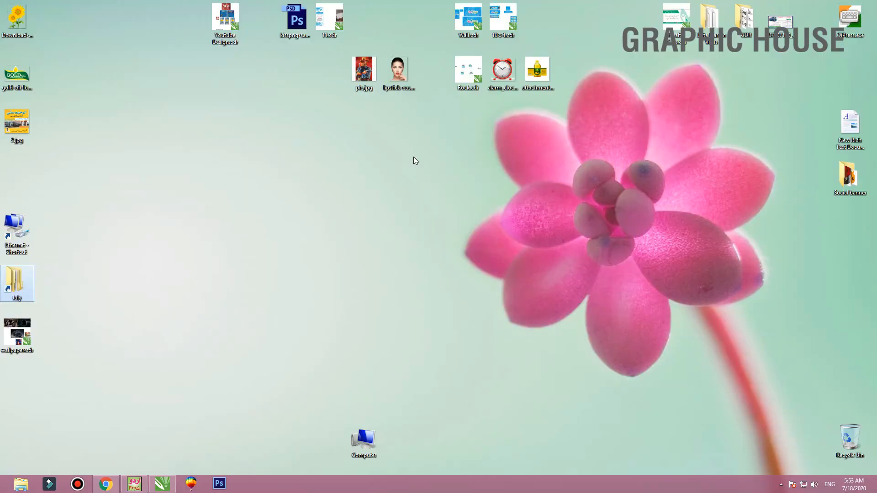
{"action": "left_click_drag", "start_coordinate": [16, 21], "coordinate": [214, 251]}
{"action": "key", "text": "shift+F2"}
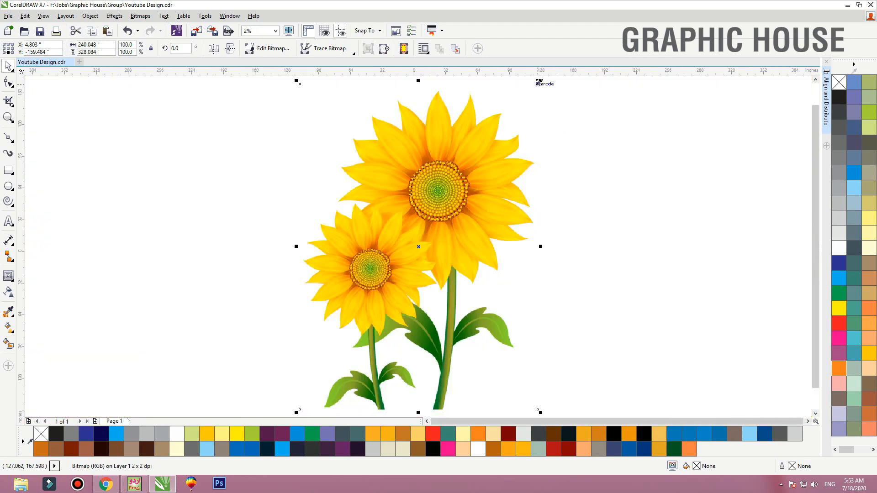
{"action": "left_click_drag", "start_coordinate": [539, 83], "coordinate": [425, 238]}
{"action": "key", "text": "shift+F2"}
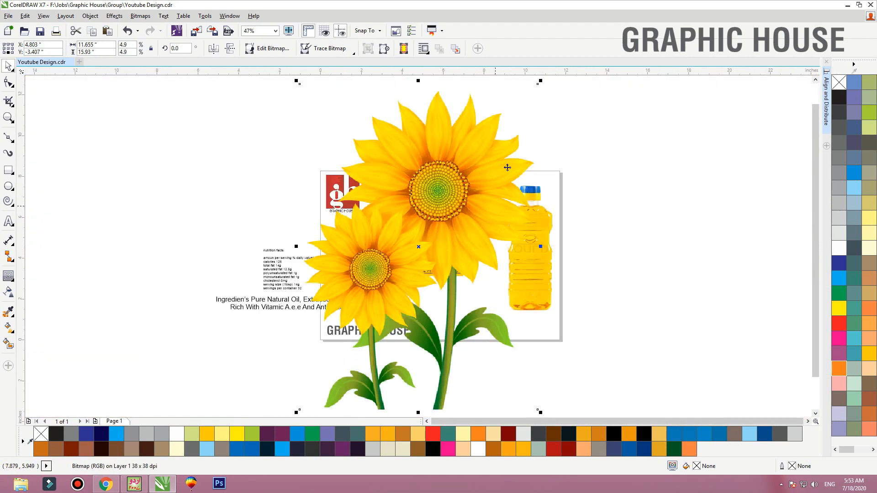
{"action": "left_click_drag", "start_coordinate": [535, 86], "coordinate": [438, 228]}
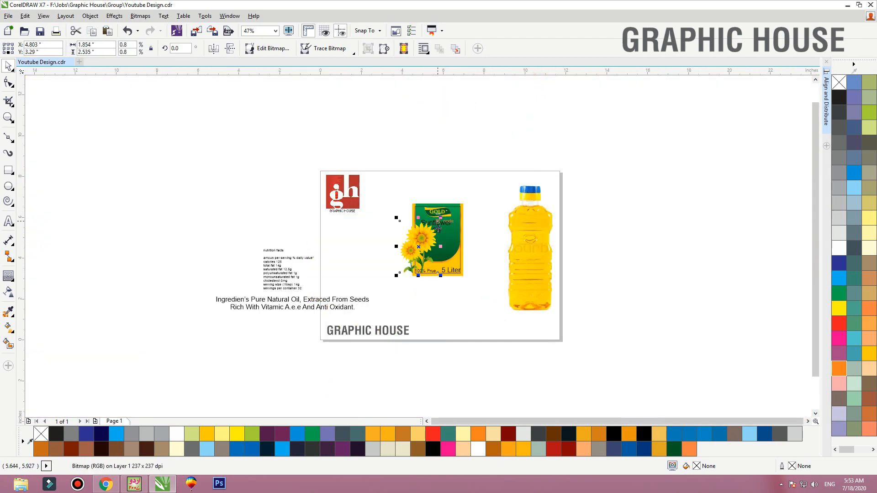
{"action": "key", "text": "shift+F2"}
PowerClip the sunflower image inside the yellow panel and open the panel's contents for editing
{"action": "right_click", "coordinate": [447, 130]}
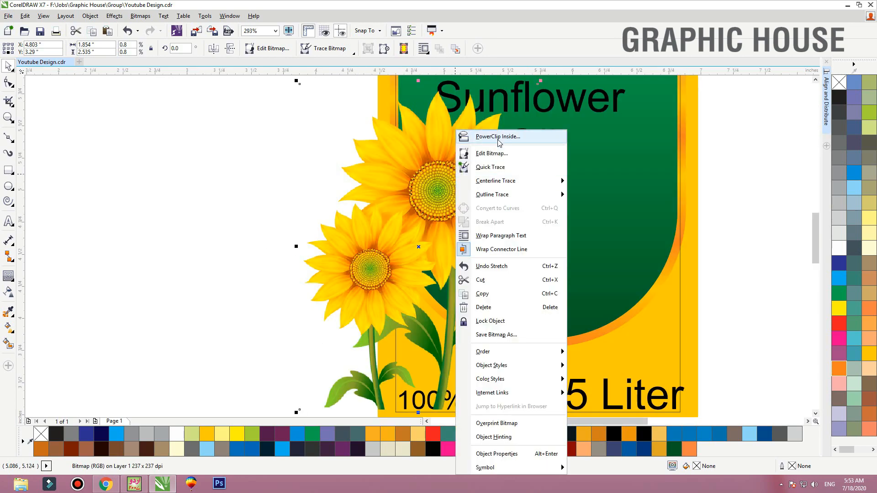
{"action": "left_click", "coordinate": [708, 165]}
{"action": "left_click", "coordinate": [690, 169]}
{"action": "left_click", "coordinate": [690, 169], "text": "ctrl"}
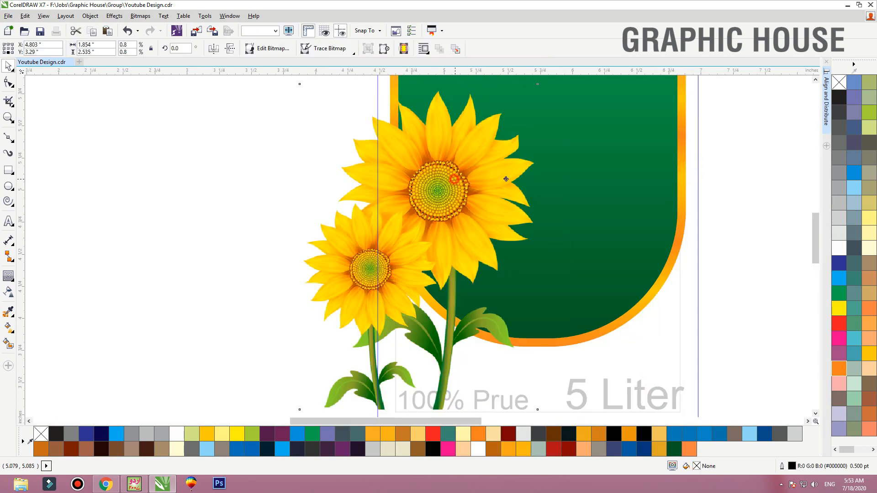
Scale the sunflowers to about 1.05 inches wide and place them at the bottom of the green shape
{"action": "left_click_drag", "start_coordinate": [455, 179], "coordinate": [520, 177]}
{"action": "left_click_drag", "start_coordinate": [605, 79], "coordinate": [553, 128]}
{"action": "left_click_drag", "start_coordinate": [468, 222], "coordinate": [479, 232]}
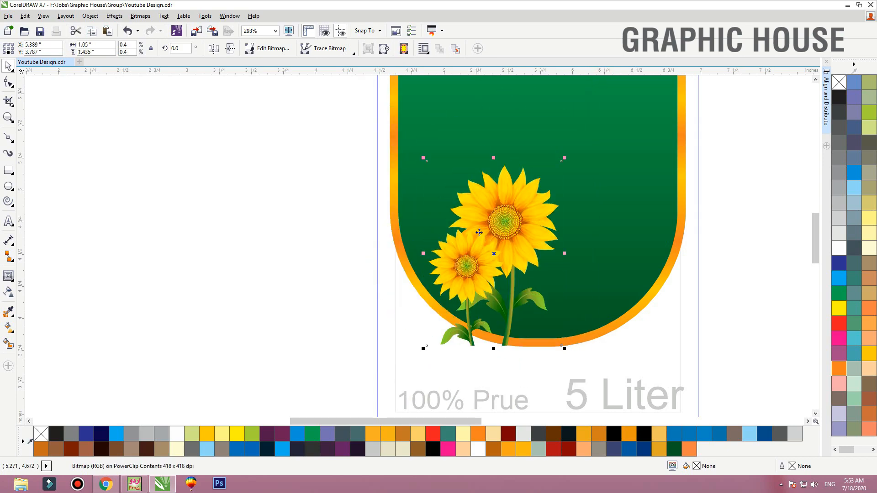
{"action": "left_click_drag", "start_coordinate": [524, 232], "coordinate": [534, 240]}
Try to PowerClip the sunflowers inside the grouped green shape, then undo it
{"action": "right_click", "coordinate": [537, 203]}
{"action": "left_click", "coordinate": [590, 123]}
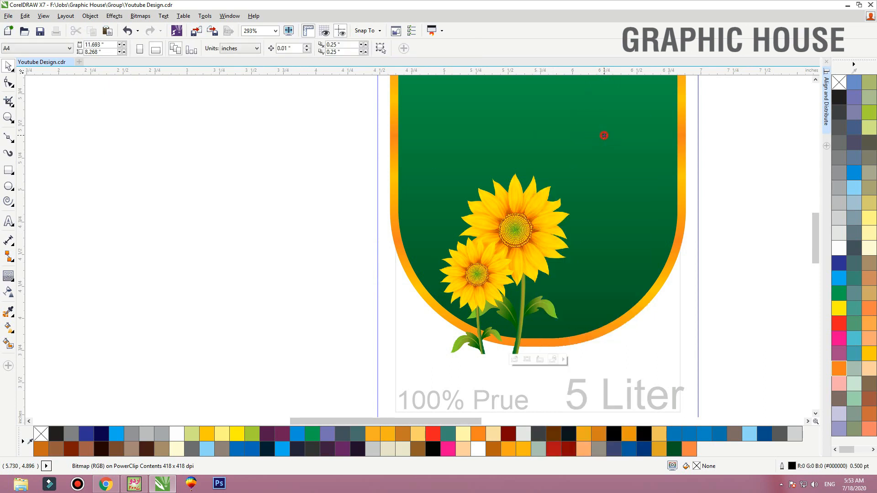
{"action": "left_click", "coordinate": [603, 137]}
{"action": "key", "text": "ctrl+z"}
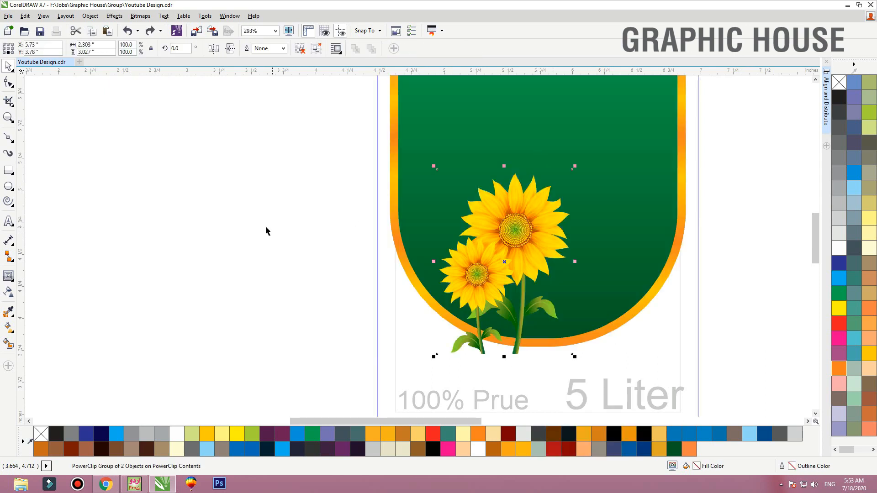
Ungroup the green shape and its gradient border
{"action": "left_click", "coordinate": [269, 229]}
{"action": "left_click_drag", "start_coordinate": [460, 166], "coordinate": [494, 167]}
{"action": "key", "text": "ctrl+z"}
{"action": "left_click", "coordinate": [304, 51]}
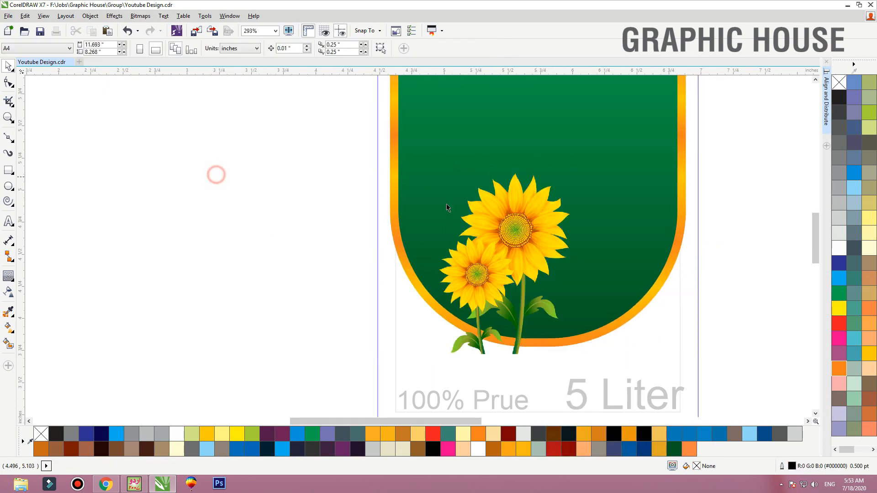
{"action": "left_click", "coordinate": [449, 209]}
PowerClip the sunflowers inside the green shape and open its contents for editing
{"action": "right_click", "coordinate": [526, 219]}
{"action": "left_click", "coordinate": [562, 123]}
{"action": "left_click", "coordinate": [640, 210]}
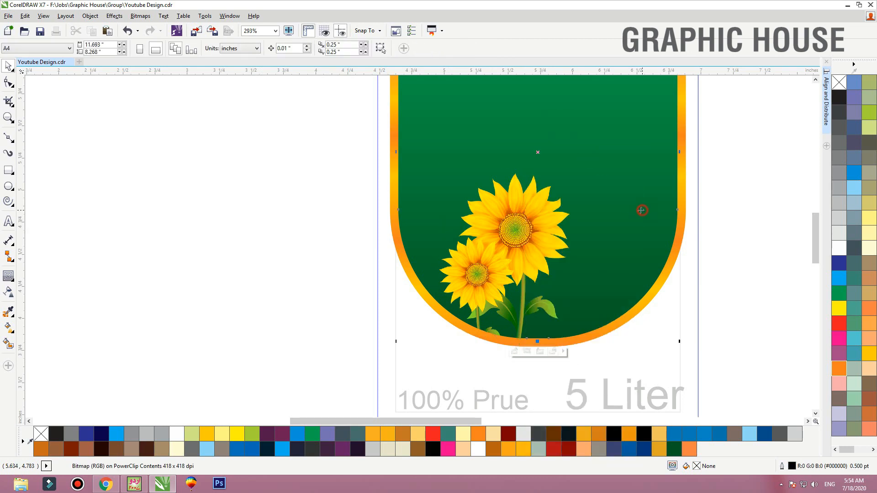
{"action": "left_click", "coordinate": [527, 247], "text": "ctrl"}
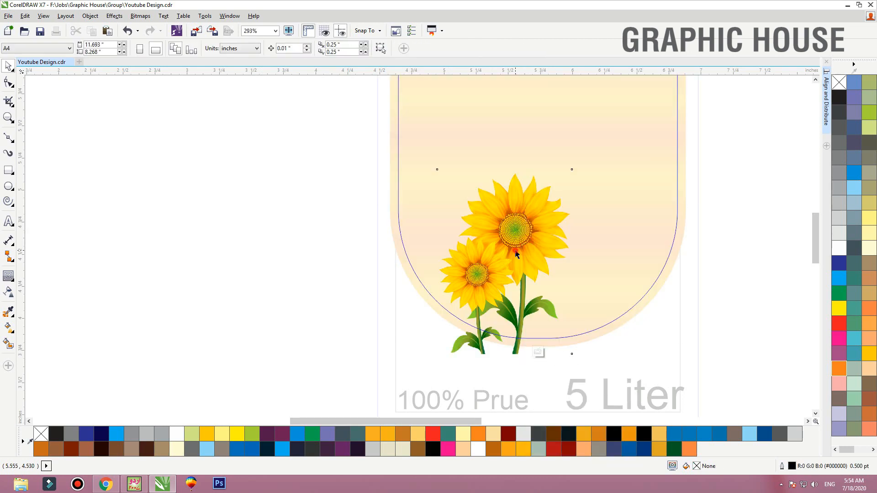
Duplicate the sunflowers inside the PowerClip, scale the copy to about 0.5 inches wide and mirror it horizontally
{"action": "left_click_drag", "start_coordinate": [515, 251], "coordinate": [579, 259]}
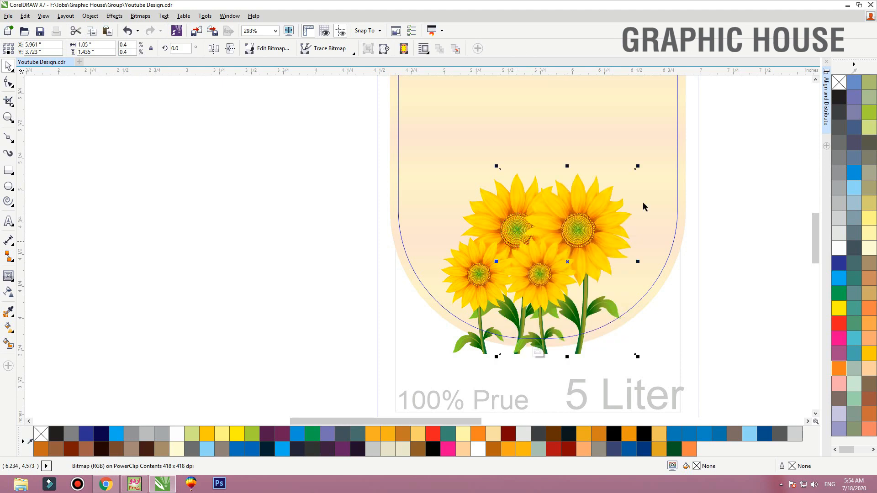
{"action": "left_click_drag", "start_coordinate": [638, 167], "coordinate": [565, 303]}
{"action": "left_click_drag", "start_coordinate": [586, 273], "coordinate": [598, 258]}
{"action": "left_click", "coordinate": [212, 49]}
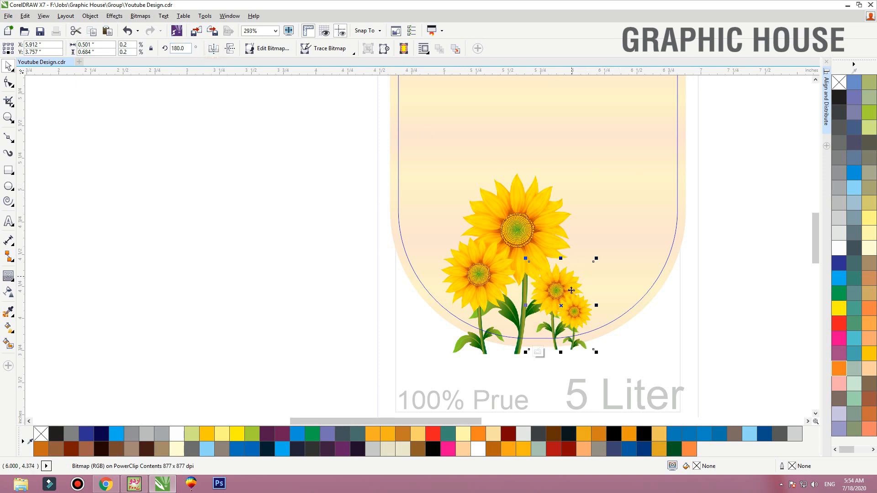
Adjust the spacing of the large and small sunflowers at the base of the green shape and finish editing the PowerClip
{"action": "left_click_drag", "start_coordinate": [571, 290], "coordinate": [583, 290]}
{"action": "left_click_drag", "start_coordinate": [539, 257], "coordinate": [543, 257]}
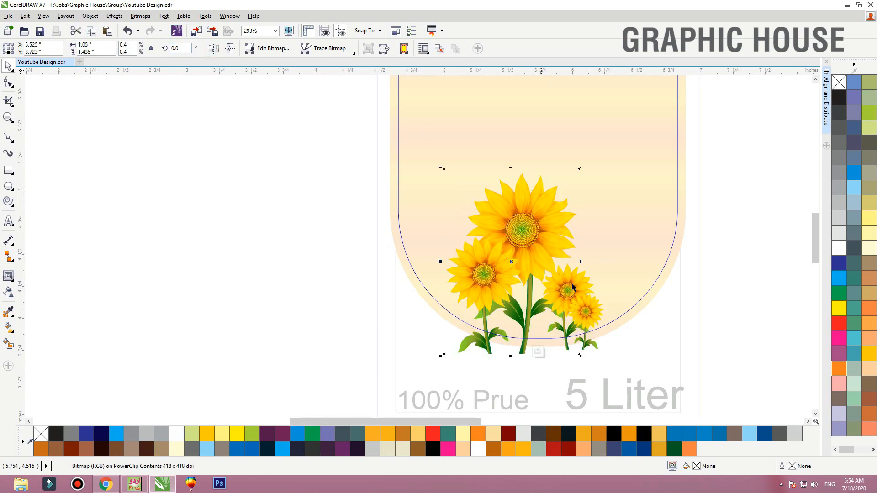
{"action": "left_click", "coordinate": [593, 321], "text": "shift"}
{"action": "left_click_drag", "start_coordinate": [587, 313], "coordinate": [595, 314]}
{"action": "left_click", "coordinate": [733, 266], "text": "ctrl"}
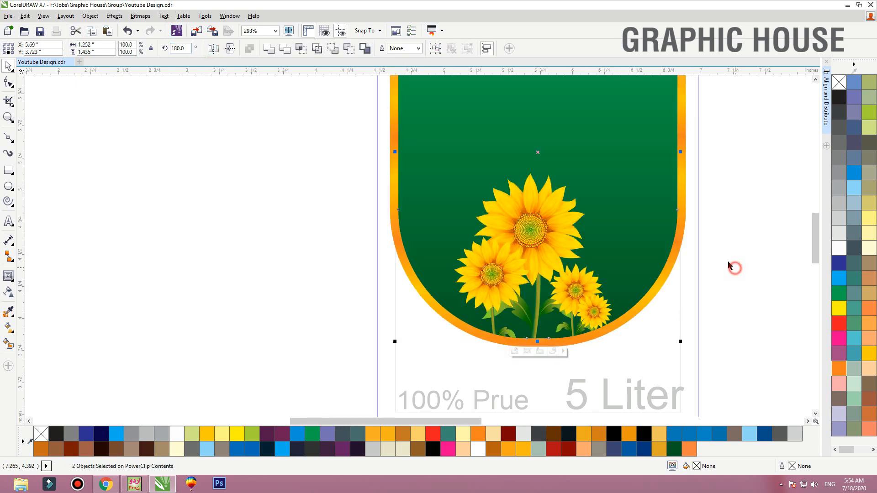
{"action": "left_click", "coordinate": [739, 281], "text": "ctrl"}
{"action": "key", "text": "shift+F2"}
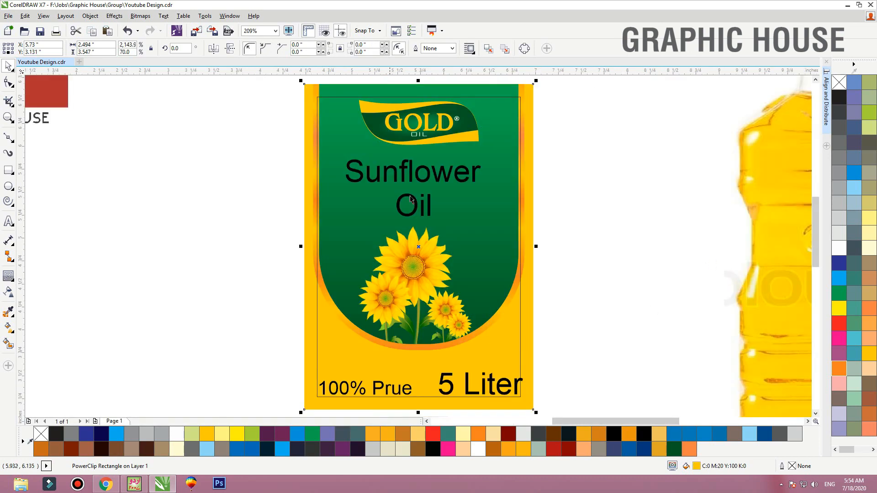
Set the word "Sunflower" in the Bangle font
{"action": "left_click", "coordinate": [411, 179]}
{"action": "left_click_drag", "start_coordinate": [601, 153], "coordinate": [215, 297]}
{"action": "left_click", "coordinate": [259, 48]}
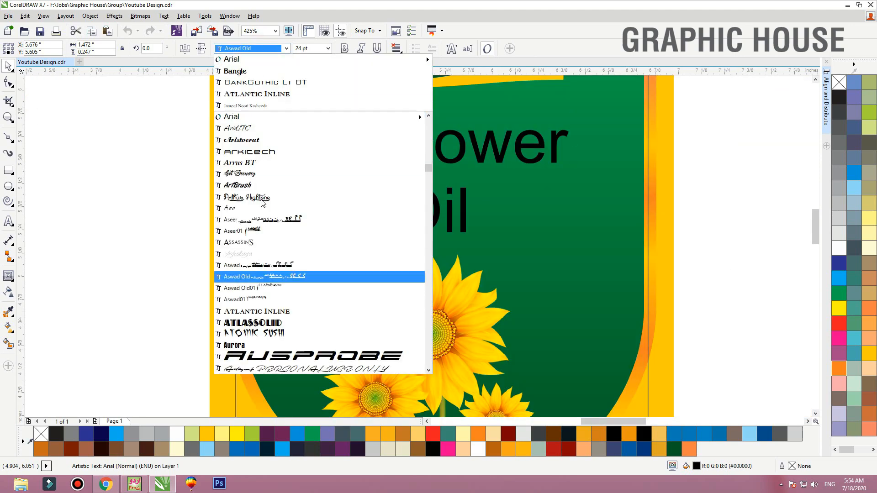
{"action": "scroll", "coordinate": [265, 232], "scroll_direction": "down", "scroll_amount": 4}
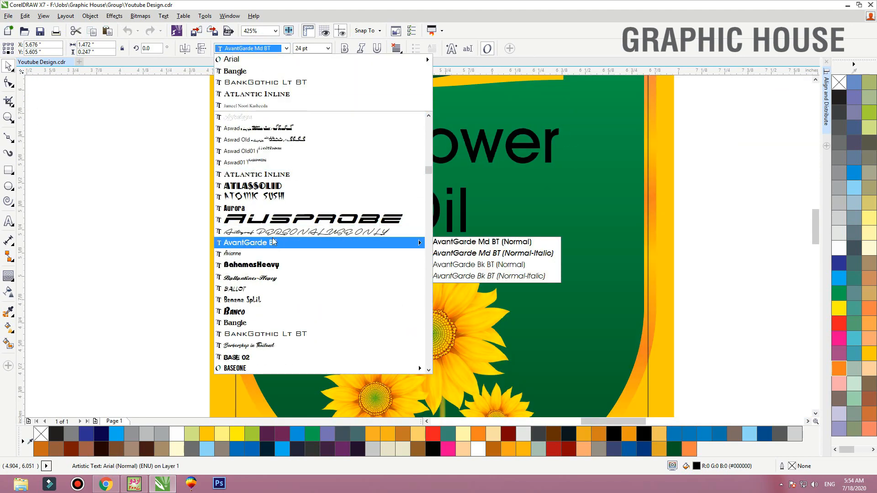
{"action": "scroll", "coordinate": [284, 231], "scroll_direction": "down", "scroll_amount": 3}
{"action": "left_click", "coordinate": [238, 220]}
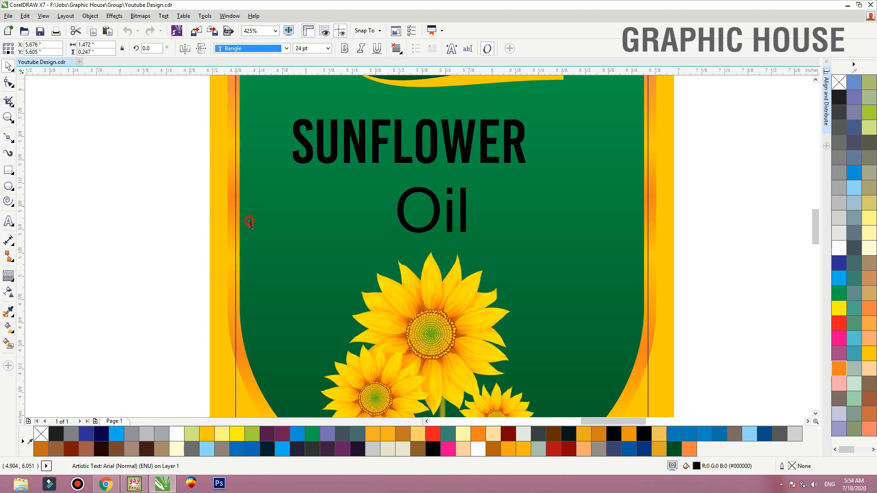
Set the word "Sunflower" in the Belwe Bd BT font and shift it slightly to the left
{"action": "left_click", "coordinate": [251, 49]}
{"action": "scroll", "coordinate": [261, 299], "scroll_direction": "down", "scroll_amount": 3}
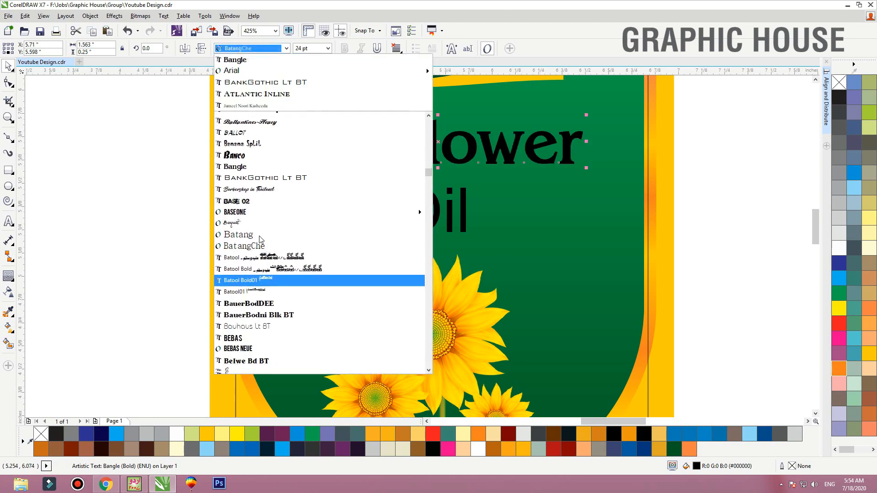
{"action": "left_click", "coordinate": [256, 312]}
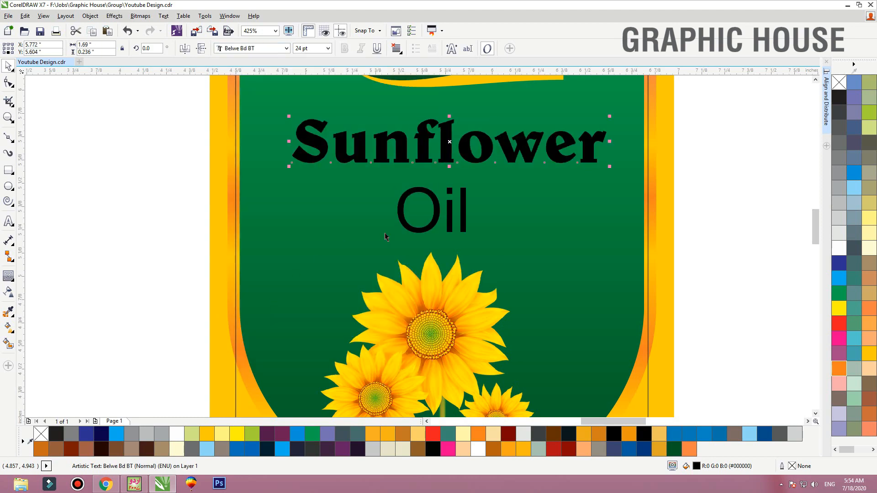
{"action": "left_click_drag", "start_coordinate": [447, 151], "coordinate": [440, 152]}
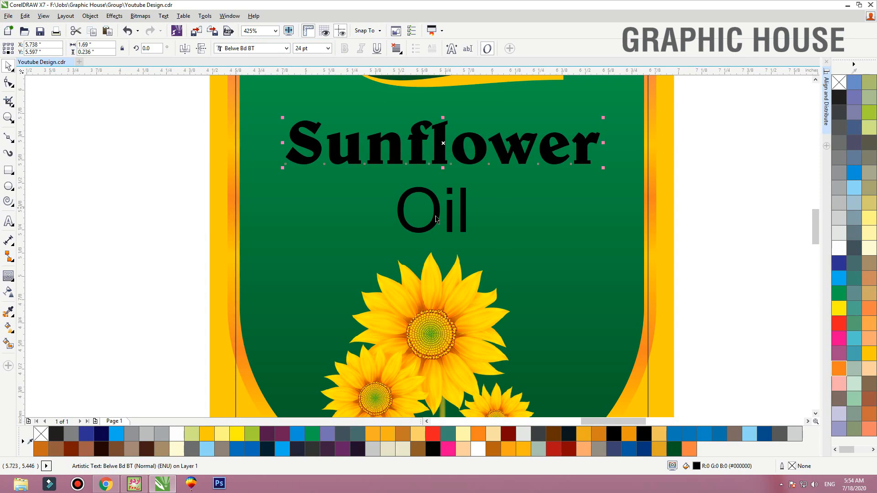
Set the word "Oil" in Belwe Bd BT and move it closer beneath "Sunflower"
{"action": "left_click", "coordinate": [433, 216]}
{"action": "left_click", "coordinate": [272, 49]}
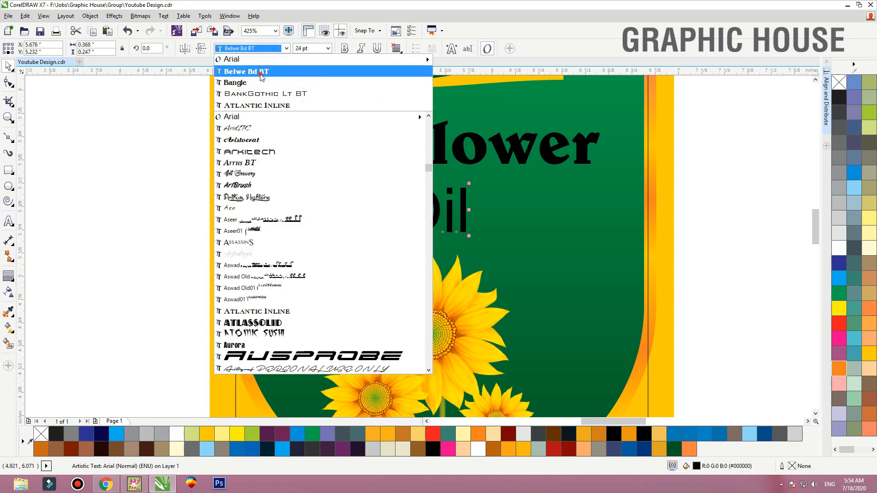
{"action": "left_click", "coordinate": [256, 70]}
{"action": "left_click_drag", "start_coordinate": [448, 215], "coordinate": [435, 208]}
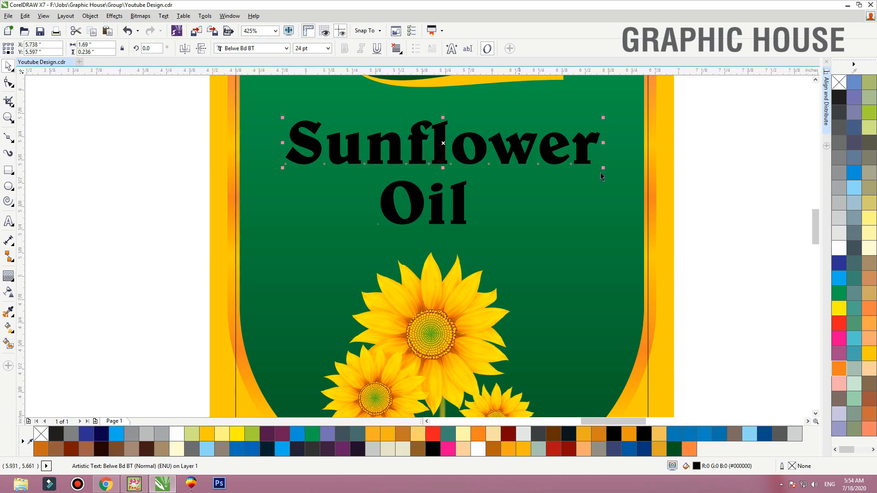
Fill the words "Sunflower" and "Oil" with white and center "Oil" horizontally beneath "Sunflower"
{"action": "left_click", "coordinate": [839, 248]}
{"action": "left_click", "coordinate": [459, 207]}
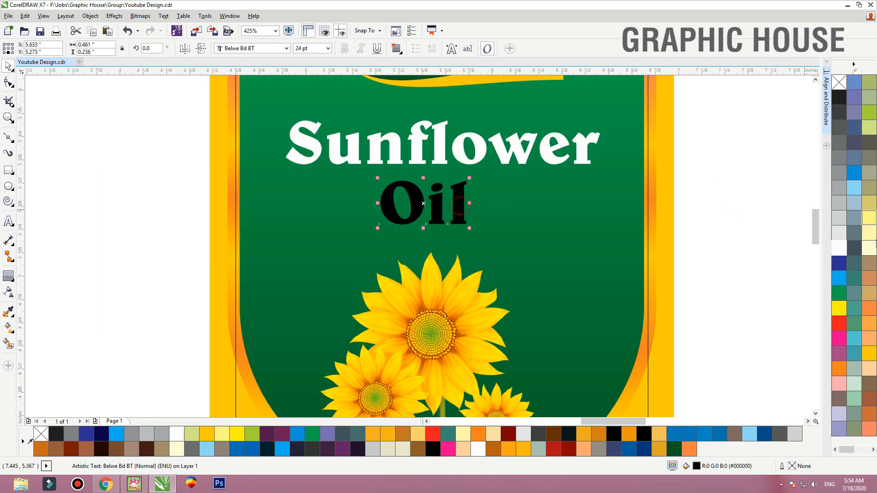
{"action": "left_click", "coordinate": [839, 248]}
{"action": "key", "text": "c"}
{"action": "left_click", "coordinate": [711, 147]}
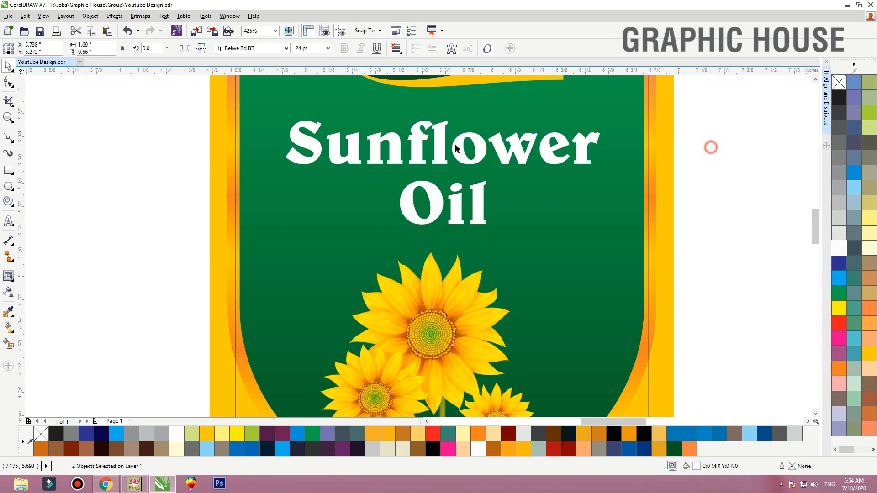
Move both words slightly upward with a tighter gap and recolor "Oil" golden yellow
{"action": "left_click_drag", "start_coordinate": [438, 154], "coordinate": [437, 148]}
{"action": "left_click_drag", "start_coordinate": [459, 203], "coordinate": [456, 191]}
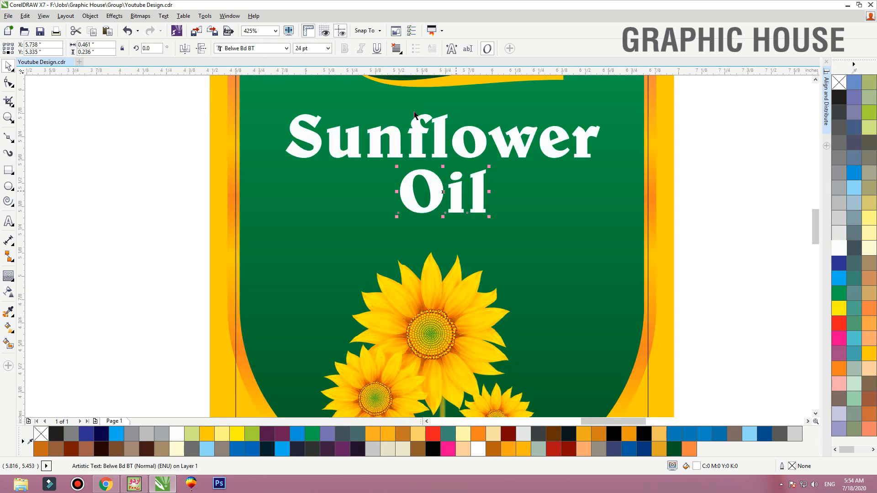
{"action": "left_click", "coordinate": [869, 356]}
Tighten the letter spacing of "Sunflower" and center both words horizontally on the yellow label panel
{"action": "left_click", "coordinate": [475, 156]}
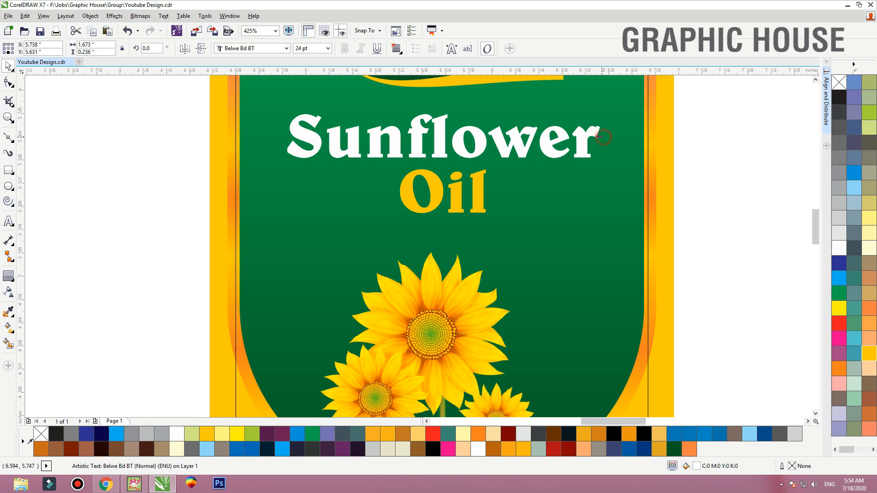
{"action": "left_click_drag", "start_coordinate": [600, 136], "coordinate": [587, 135]}
{"action": "left_click", "coordinate": [487, 179], "text": "shift"}
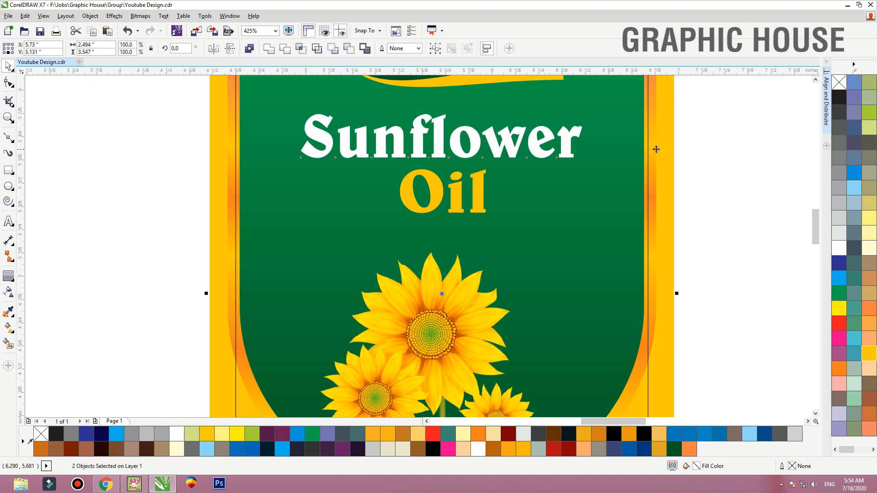
{"action": "left_click_drag", "start_coordinate": [745, 97], "coordinate": [247, 256]}
{"action": "key", "text": "c"}
Enlarge "Sunflower" and "Oil" together to about 27.7 pt and nudge them slightly down between the logo and flowers
{"action": "left_click_drag", "start_coordinate": [587, 112], "coordinate": [609, 104]}
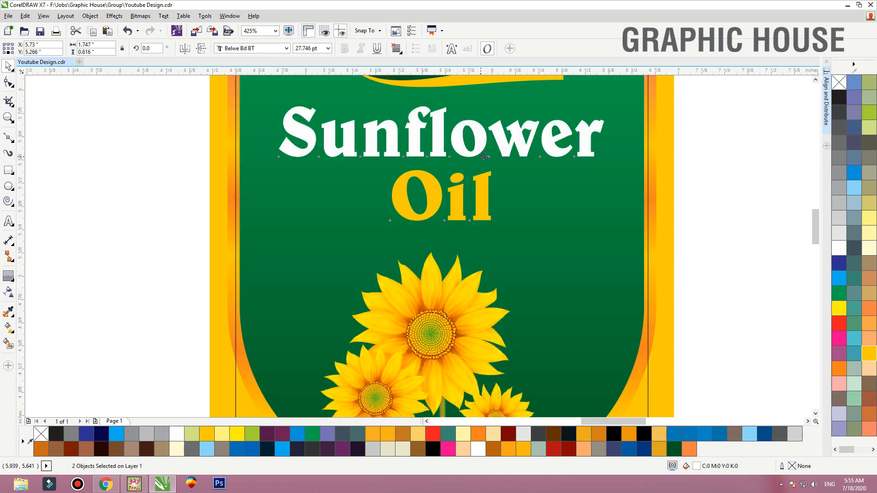
{"action": "key", "text": "Down"}
{"action": "key", "text": "Down"}
{"action": "key", "text": "Down"}
{"action": "left_click", "coordinate": [661, 238]}
{"action": "key", "text": "shift+F2"}
{"action": "left_click", "coordinate": [626, 147]}
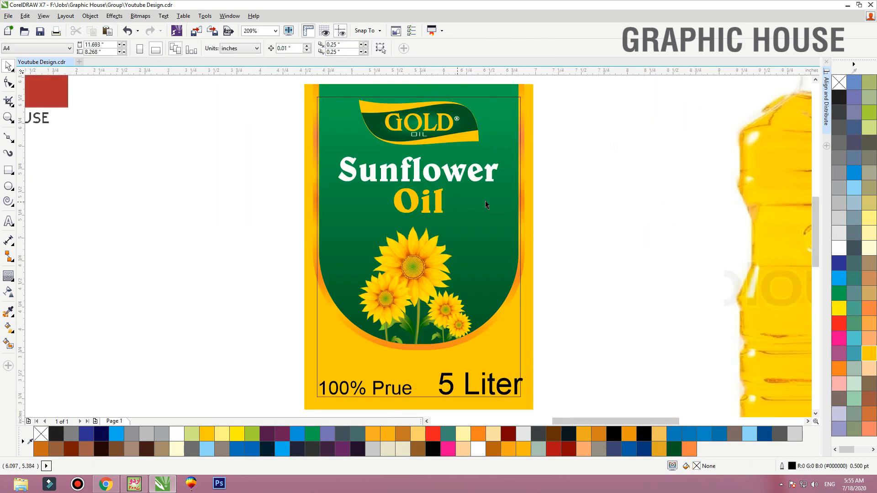
Draw a square about 0.11 inches wide near the green shape's upper-right corner, filled green with a white hairline outline
{"action": "key", "text": "F2"}
{"action": "left_click_drag", "start_coordinate": [586, 164], "coordinate": [415, 90]}
{"action": "left_click", "coordinate": [9, 170]}
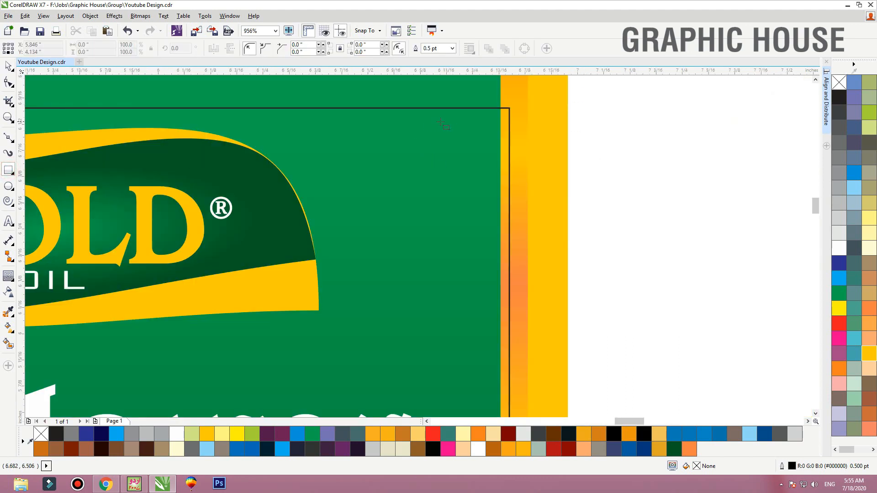
{"action": "left_click_drag", "start_coordinate": [441, 121], "coordinate": [487, 168]}
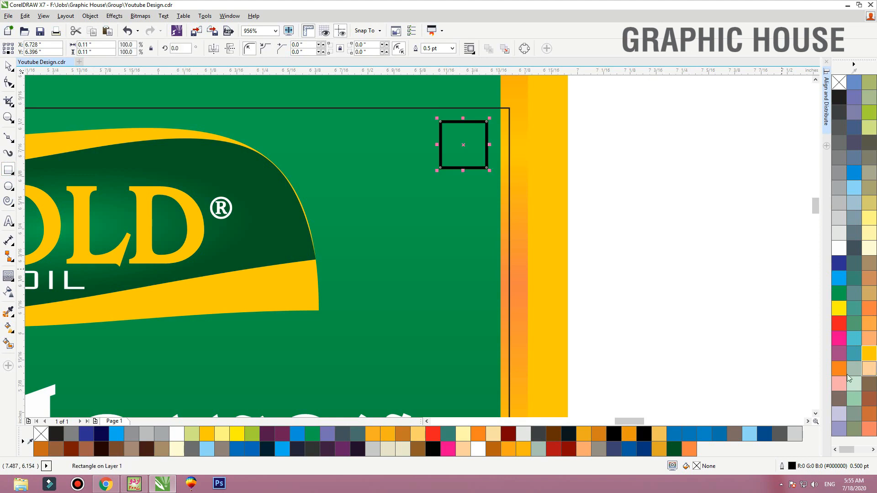
{"action": "left_click", "coordinate": [839, 293]}
{"action": "right_click", "coordinate": [839, 82]}
{"action": "key", "text": "space"}
{"action": "key", "text": "shift+F2"}
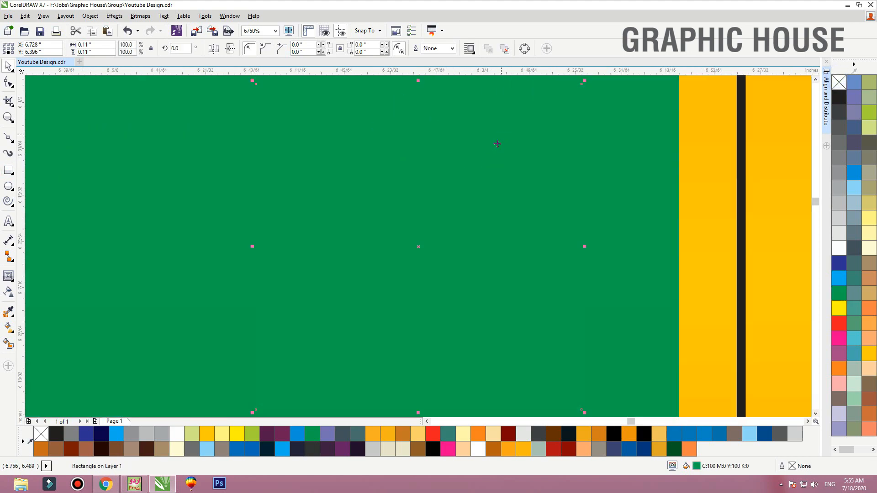
{"action": "scroll", "coordinate": [498, 144], "scroll_direction": "down", "scroll_amount": 3}
{"action": "right_click", "coordinate": [841, 253]}
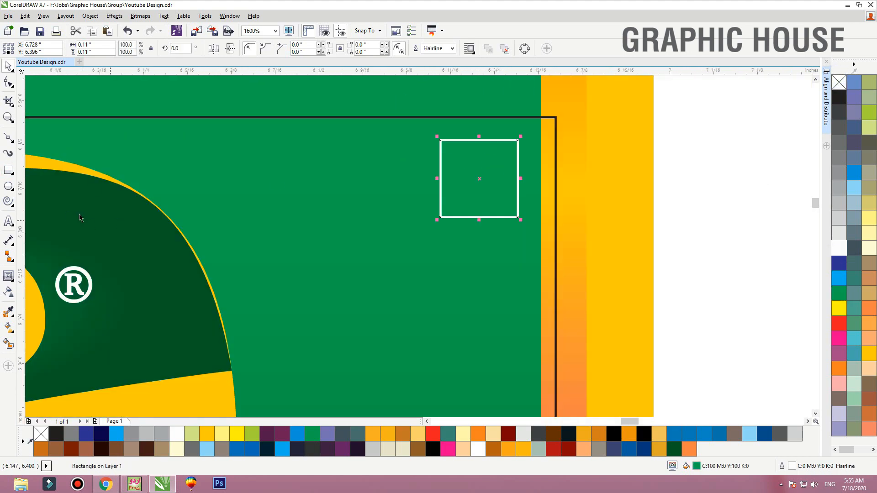
Add a one-step inside contour of about 0.008 inches to the small square and break it apart
{"action": "left_click", "coordinate": [10, 276]}
{"action": "left_click_drag", "start_coordinate": [443, 176], "coordinate": [447, 177]}
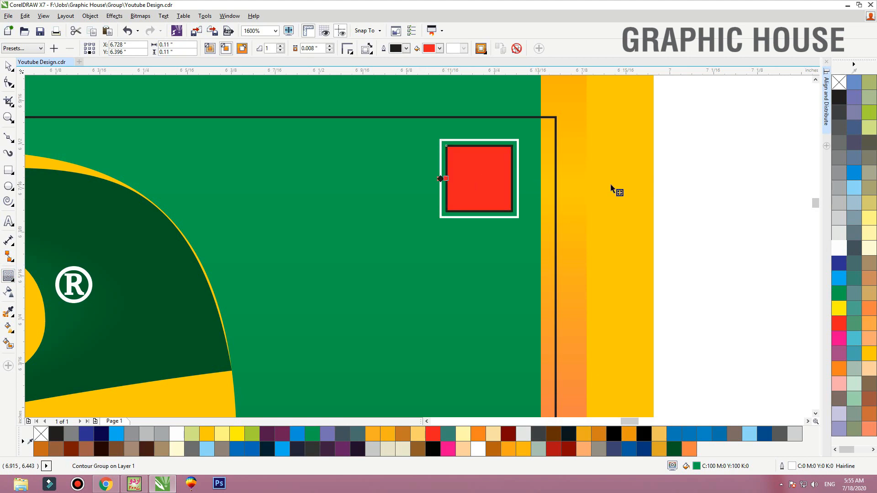
{"action": "key", "text": "space"}
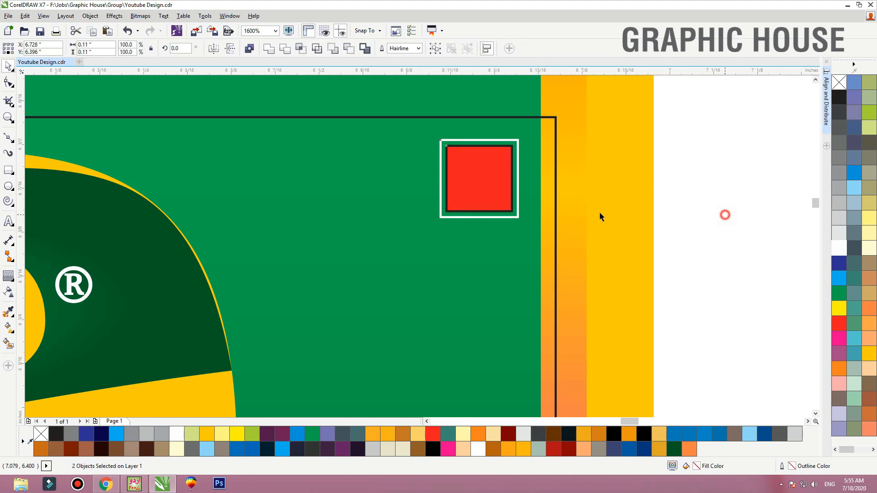
Remove the inner square's fill and make its outline white
{"action": "left_click", "coordinate": [488, 177]}
{"action": "left_click", "coordinate": [840, 84]}
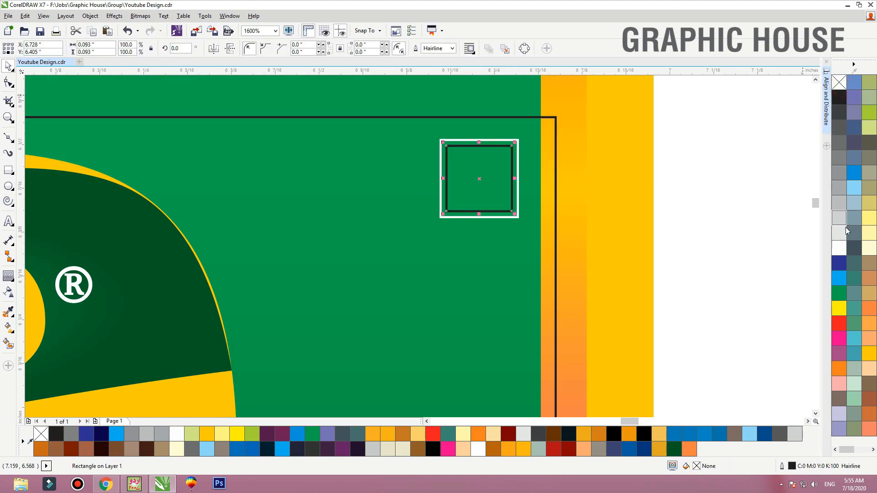
{"action": "right_click", "coordinate": [839, 244]}
Draw a circle about 0.056 inches in diameter inside the squares, filled white with no outline
{"action": "key", "text": "F2"}
{"action": "left_click_drag", "start_coordinate": [658, 86], "coordinate": [355, 265]}
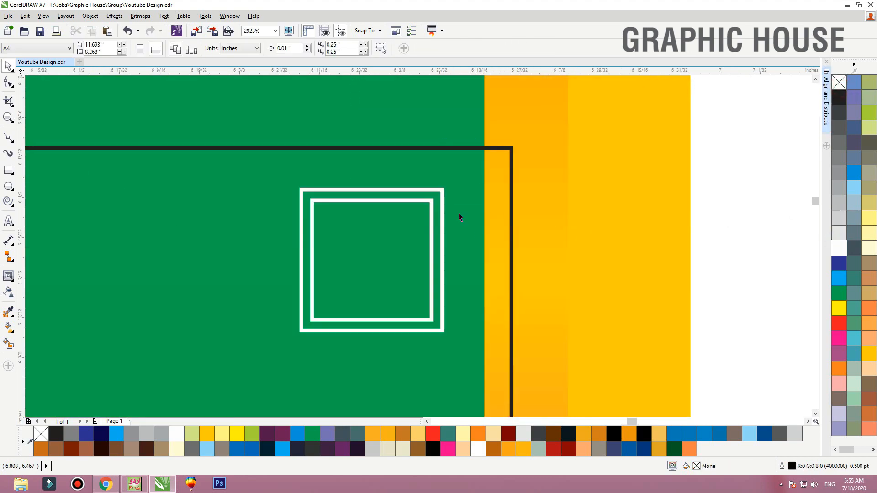
{"action": "left_click", "coordinate": [440, 193]}
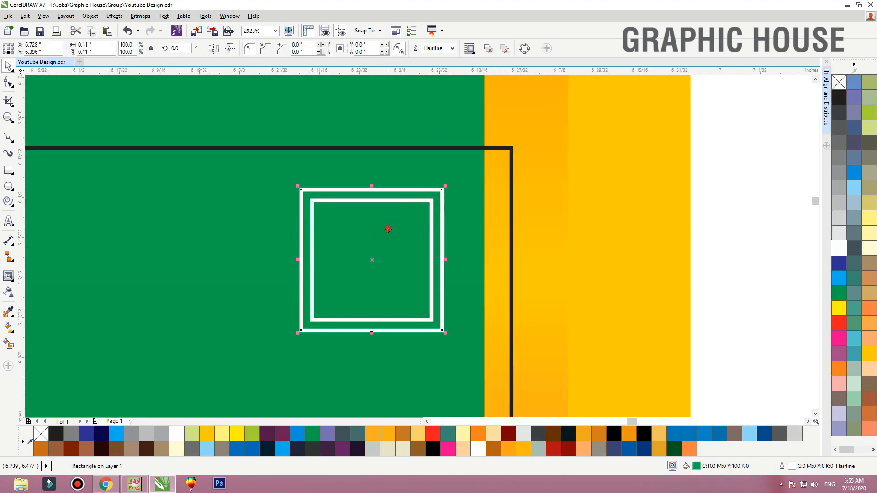
{"action": "left_click", "coordinate": [8, 186]}
{"action": "left_click_drag", "start_coordinate": [329, 232], "coordinate": [407, 310]}
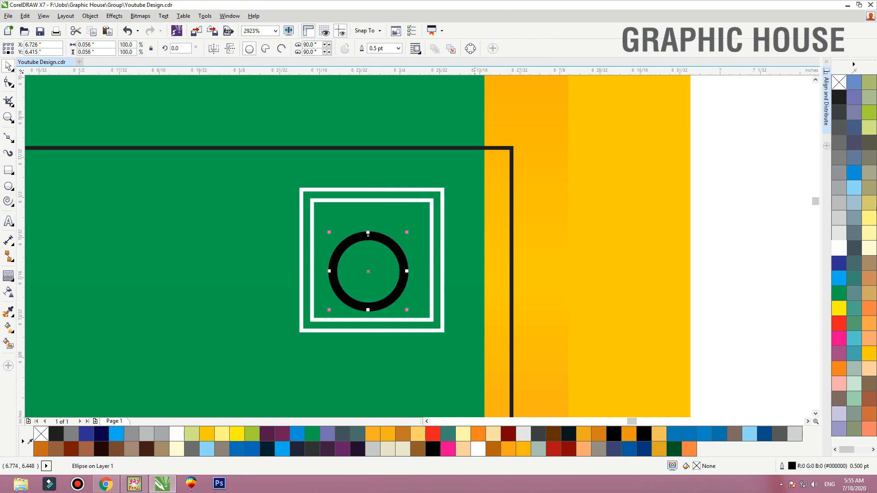
{"action": "left_click", "coordinate": [840, 249]}
{"action": "right_click", "coordinate": [839, 83]}
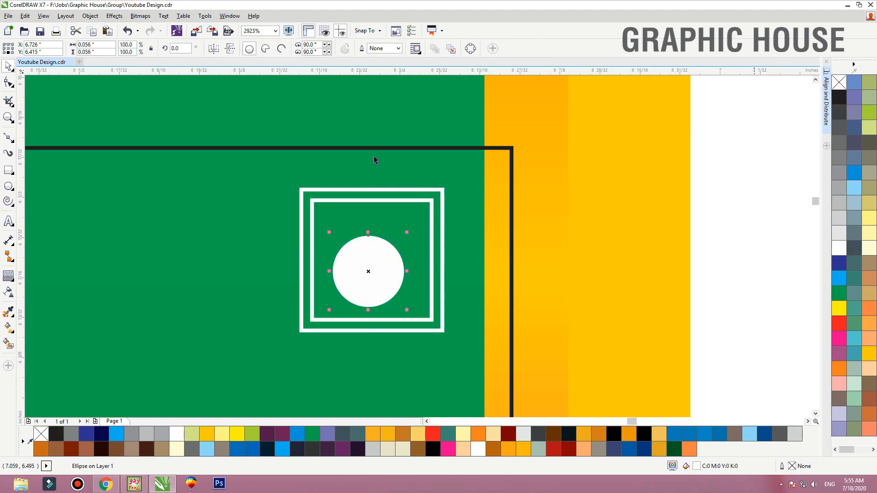
Center the white circle horizontally and vertically within the squares
{"action": "left_click", "coordinate": [411, 200], "text": "shift"}
{"action": "key", "text": "c"}
{"action": "key", "text": "e"}
Group the squares and circle into a mark about 0.093 inches wide and place it closer to the label's upper-right corner
{"action": "scroll", "coordinate": [609, 173], "scroll_direction": "down", "scroll_amount": 2}
{"action": "left_click_drag", "start_coordinate": [674, 150], "coordinate": [463, 279]}
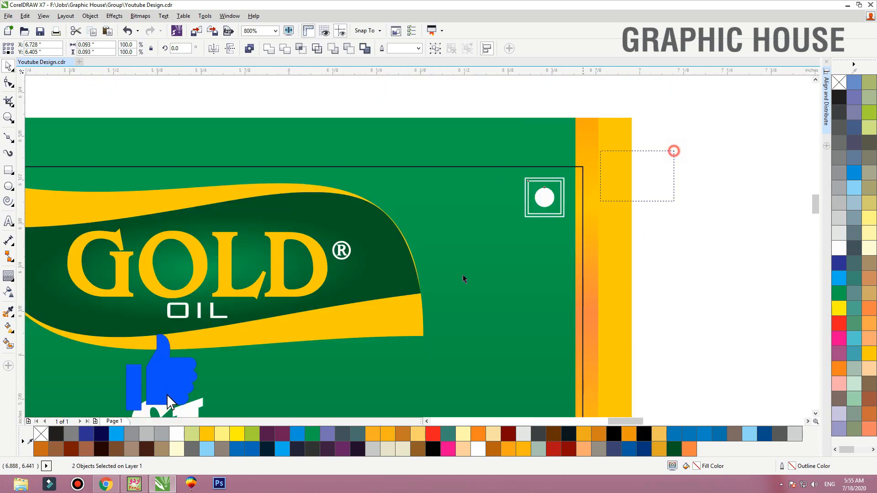
{"action": "key", "text": "ctrl+g"}
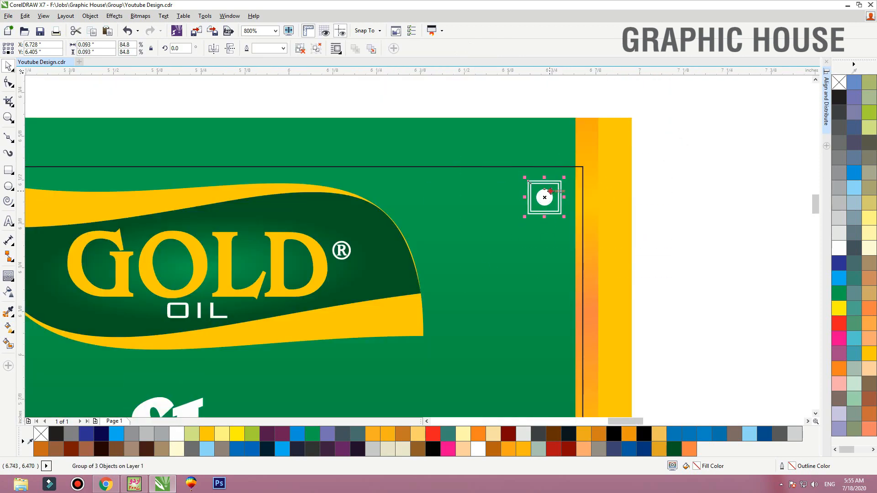
{"action": "left_click_drag", "start_coordinate": [550, 191], "coordinate": [559, 184]}
{"action": "left_click", "coordinate": [617, 153]}
{"action": "key", "text": "shift+F2"}
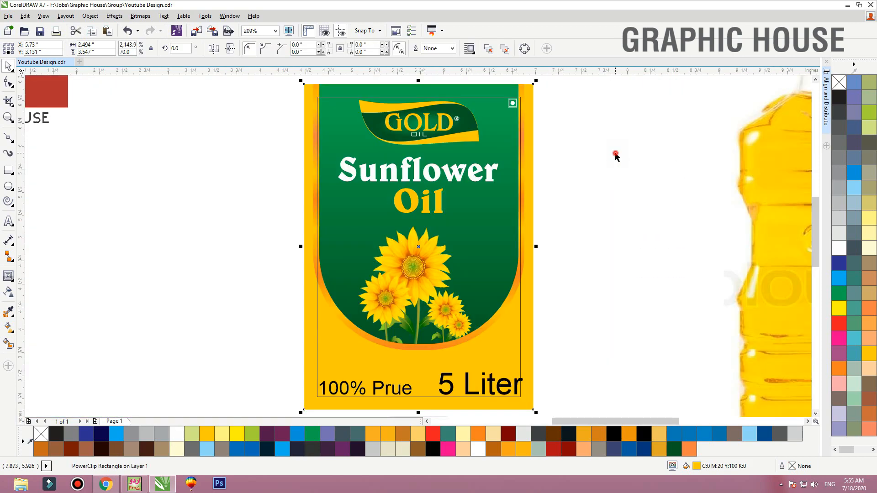
{"action": "left_click", "coordinate": [616, 156]}
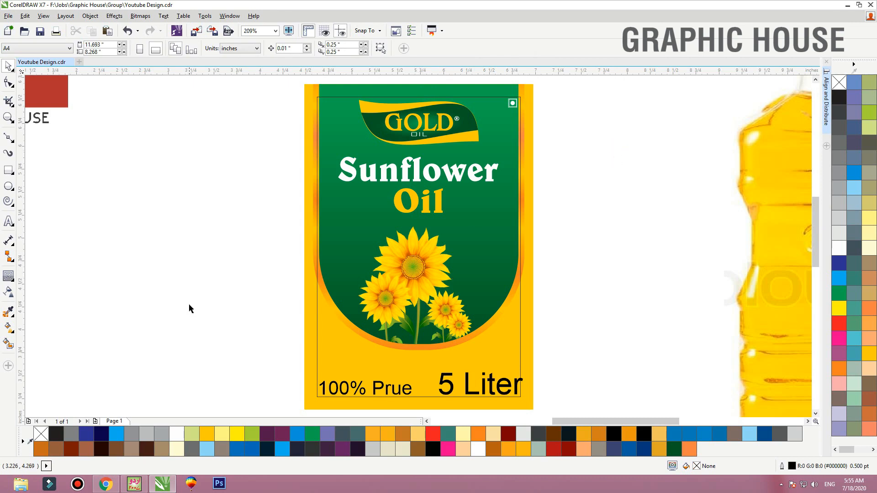
Switch to Chrome and search Google Images for "sunflower wallpaper"
{"action": "left_click", "coordinate": [105, 484]}
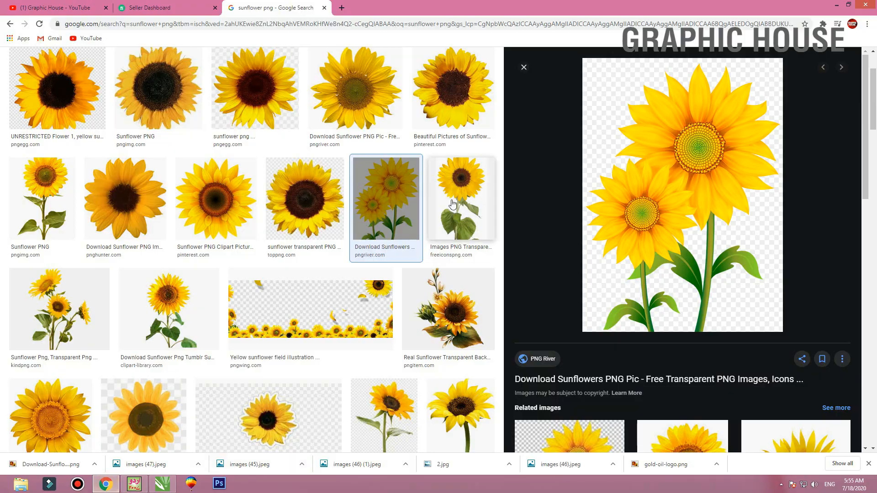
{"action": "left_click", "coordinate": [110, 88]}
{"action": "left_click", "coordinate": [114, 67]}
{"action": "double_click", "coordinate": [116, 67]}
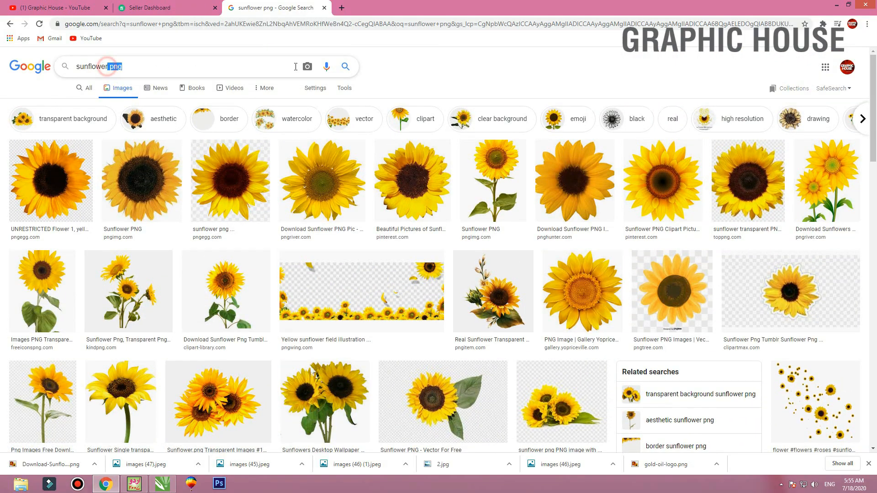
{"action": "type", "text": "wallaper"}
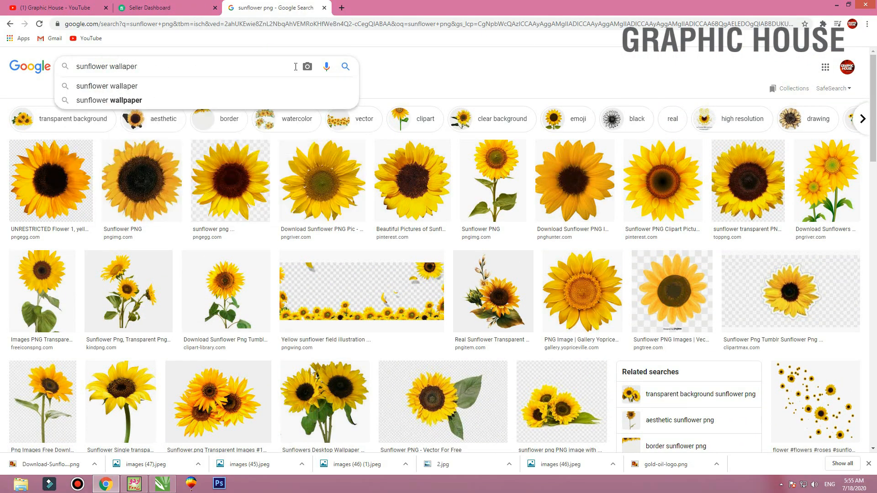
{"action": "key", "text": "Return"}
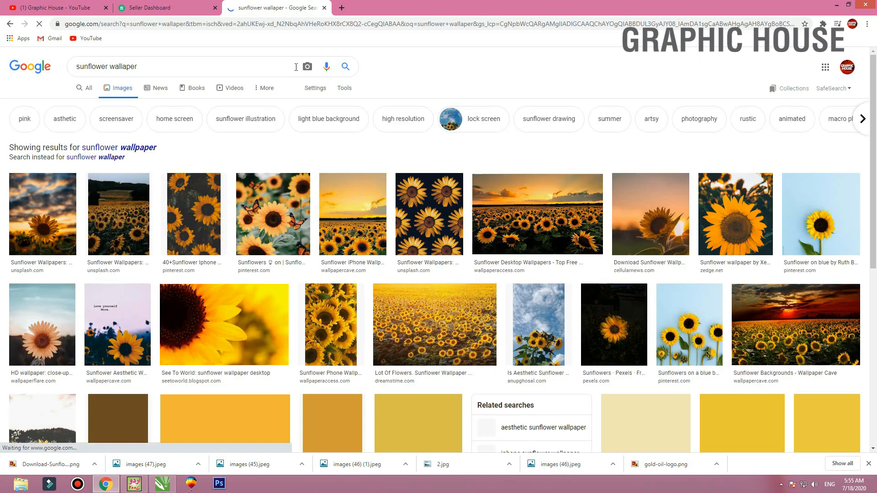
{"action": "left_click", "coordinate": [145, 149]}
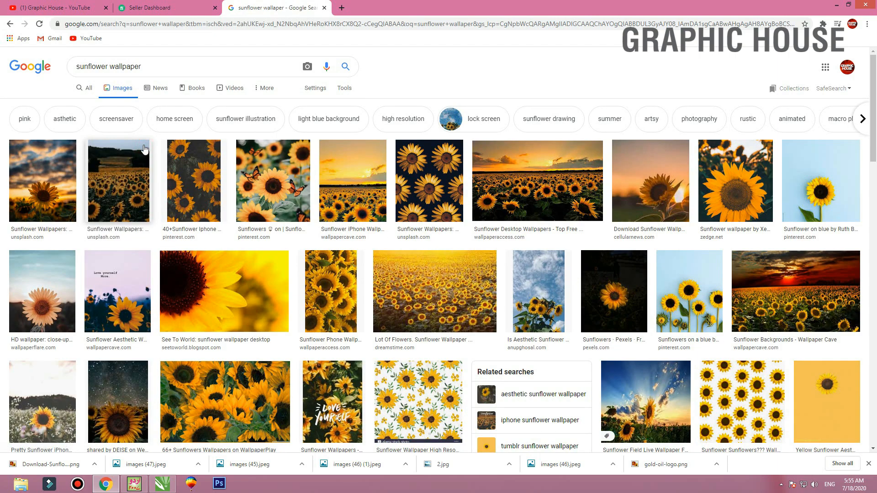
Find the dense sunflower field photo from APKPure in the image results and copy it
{"action": "scroll", "coordinate": [144, 146], "scroll_direction": "down", "scroll_amount": 4}
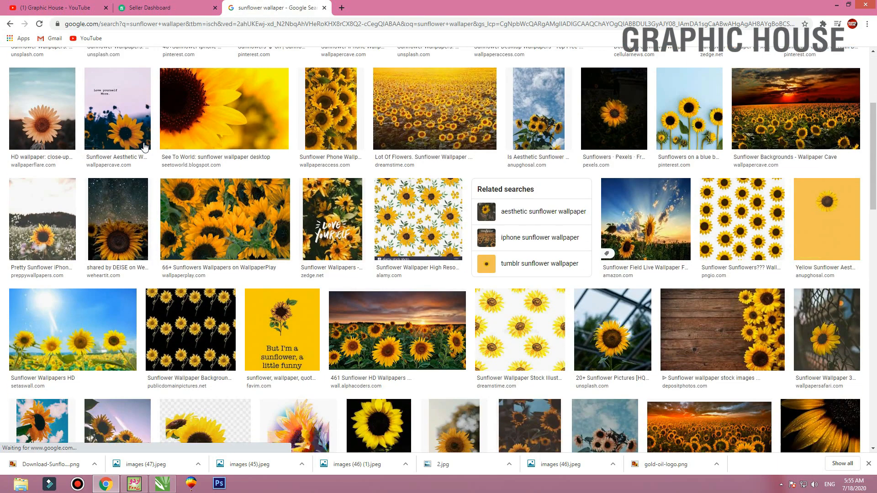
{"action": "scroll", "coordinate": [143, 146], "scroll_direction": "down", "scroll_amount": 4}
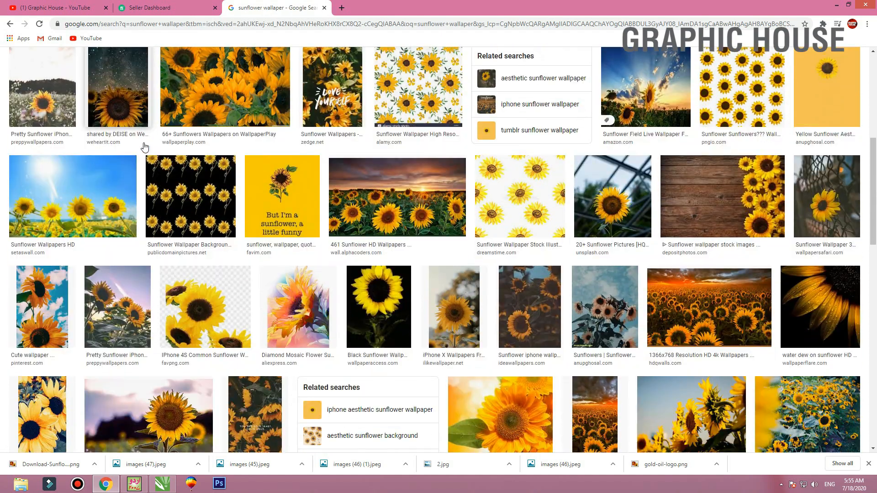
{"action": "scroll", "coordinate": [148, 145], "scroll_direction": "down", "scroll_amount": 4}
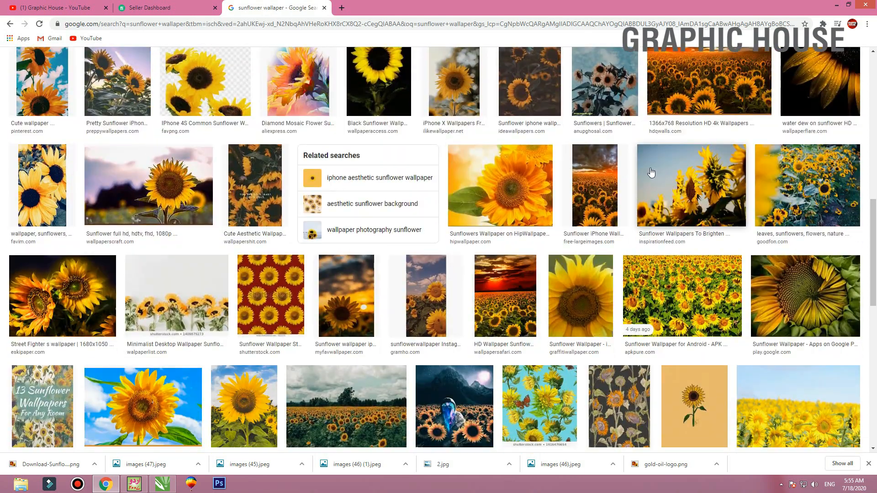
{"action": "scroll", "coordinate": [725, 189], "scroll_direction": "down", "scroll_amount": 3}
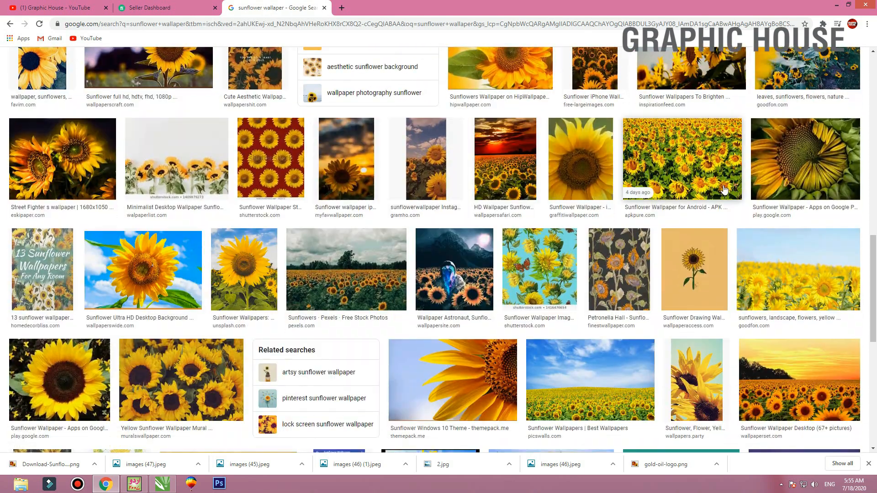
{"action": "left_click", "coordinate": [690, 168]}
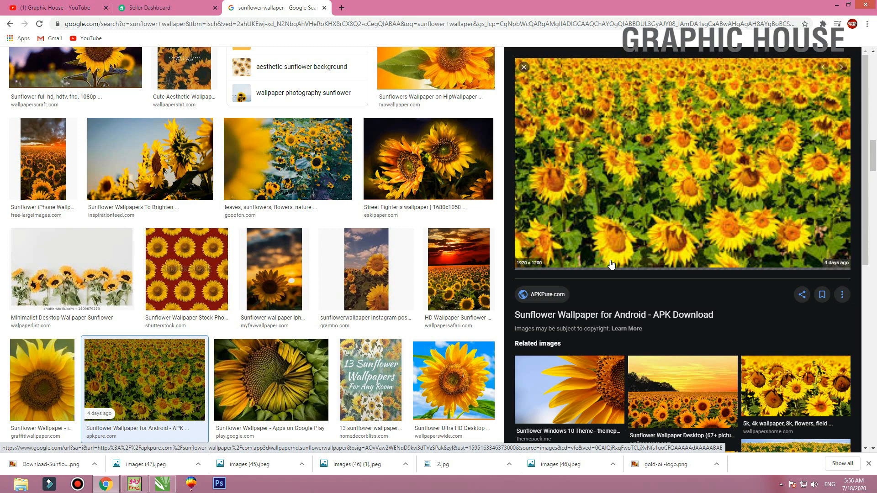
{"action": "right_click", "coordinate": [687, 162]}
{"action": "left_click", "coordinate": [717, 264]}
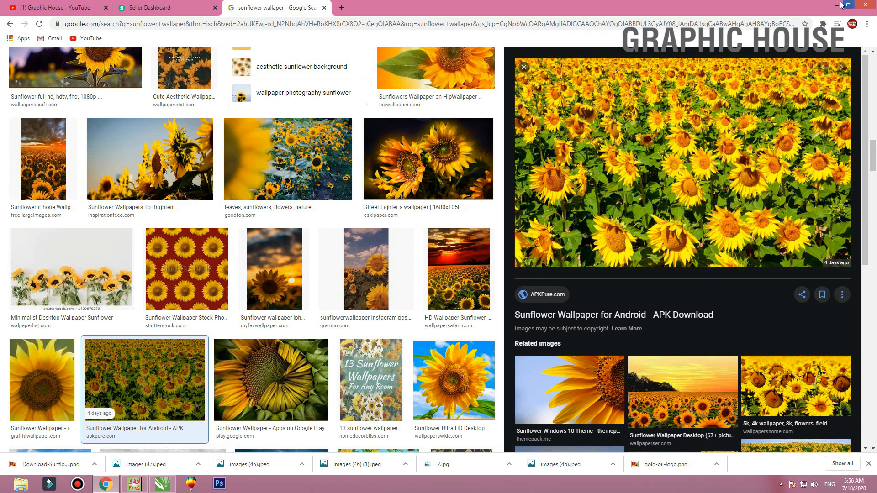
Switch to CorelDRAW, paste the sunflower field photo over the label and scale it to about 4.06 by 2.54 inches
{"action": "left_click", "coordinate": [840, 4]}
{"action": "key", "text": "ctrl+v"}
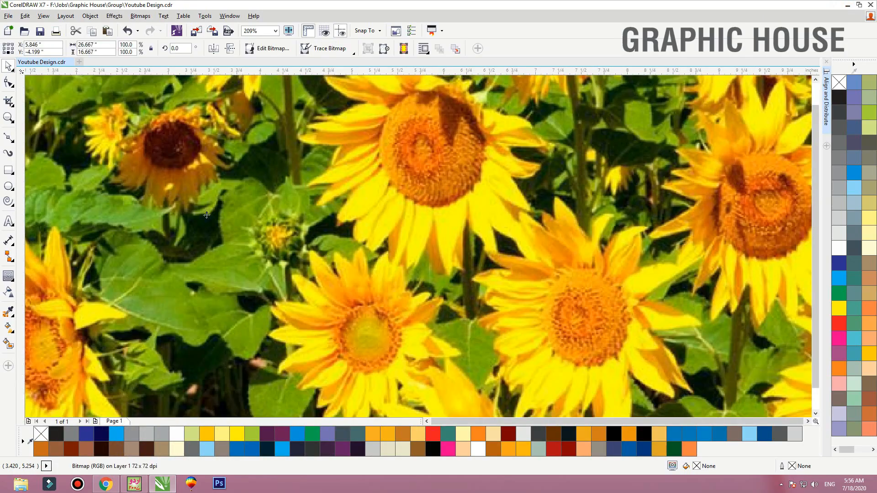
{"action": "key", "text": "shift+F2"}
{"action": "left_click_drag", "start_coordinate": [682, 82], "coordinate": [459, 223]}
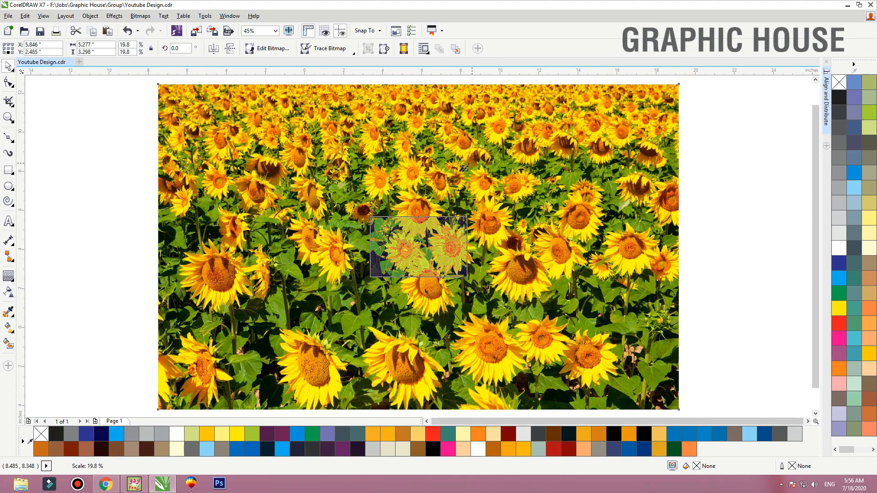
{"action": "key", "text": "shift+F2"}
PowerClip the sunflower field photo inside the yellow label rectangle and open the clip contents for editing
{"action": "right_click", "coordinate": [571, 247]}
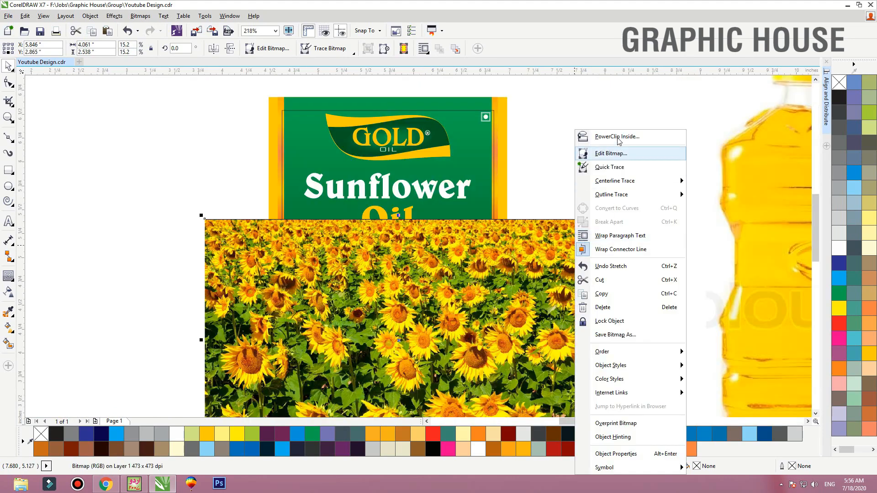
{"action": "left_click", "coordinate": [617, 133]}
{"action": "left_click", "coordinate": [507, 101]}
{"action": "left_click", "coordinate": [506, 102], "text": "ctrl"}
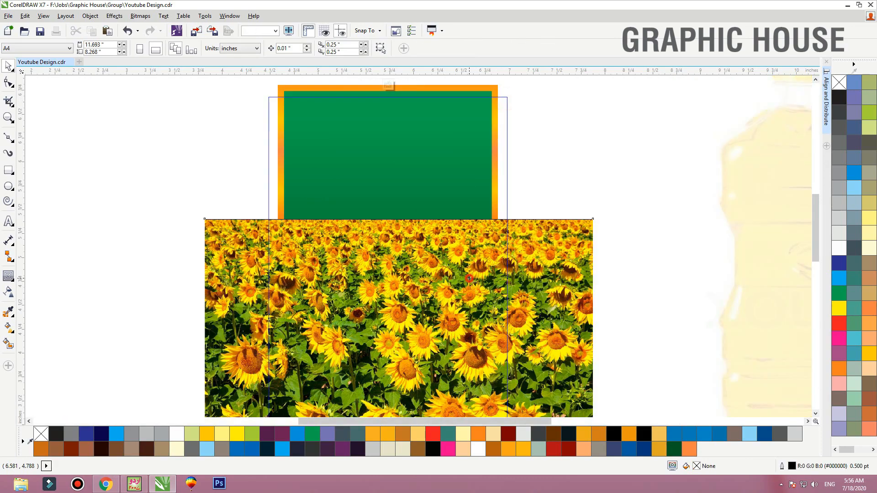
Place the photo behind the green panel across the label's lower part, scaled to about 2.92 by 1.83 inches
{"action": "left_click", "coordinate": [466, 274]}
{"action": "scroll", "coordinate": [480, 188], "scroll_direction": "down", "scroll_amount": 2}
{"action": "left_click_drag", "start_coordinate": [531, 202], "coordinate": [593, 163]}
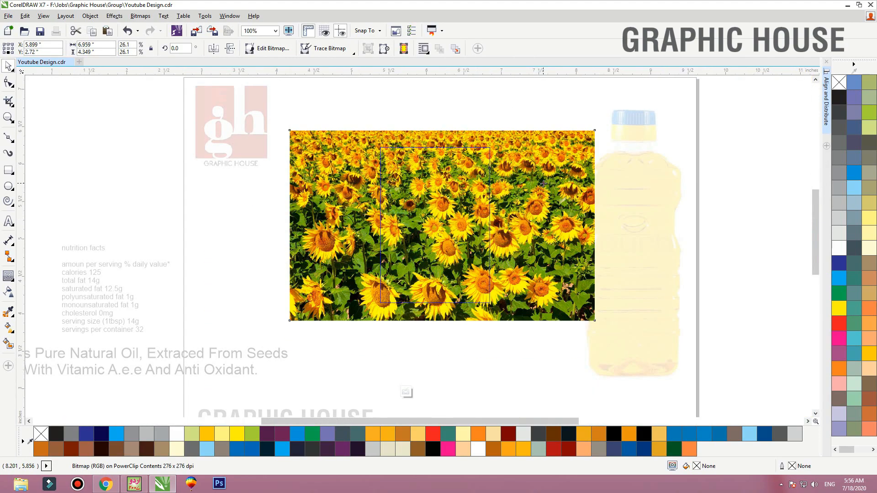
{"action": "scroll", "coordinate": [545, 181], "scroll_direction": "up", "scroll_amount": 2}
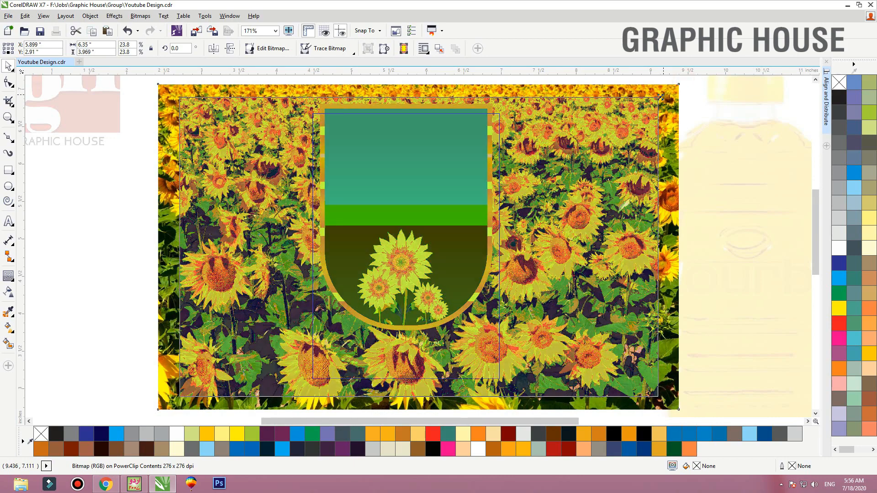
{"action": "left_click_drag", "start_coordinate": [684, 81], "coordinate": [555, 182]}
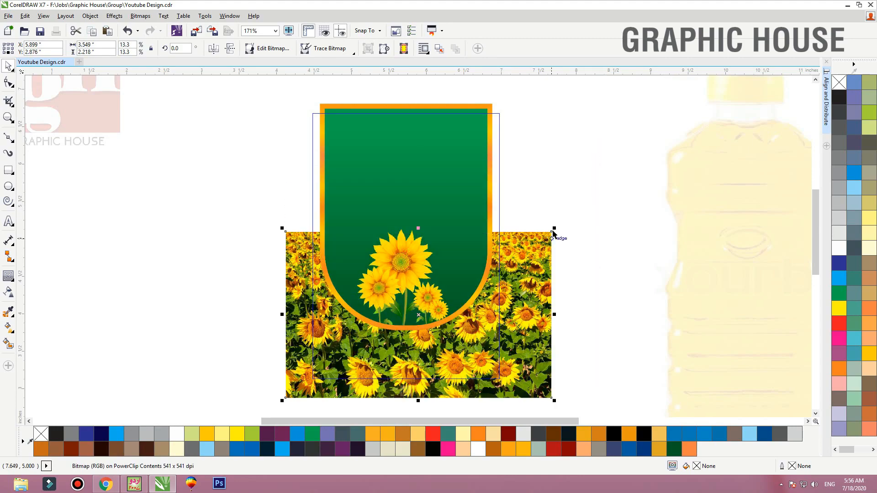
{"action": "left_click_drag", "start_coordinate": [542, 226], "coordinate": [522, 264]}
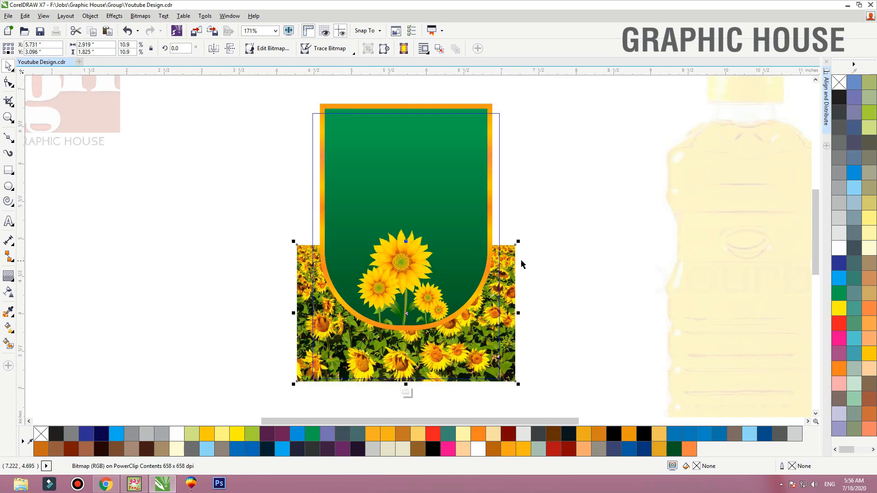
Set the sunflower field photo's transparency merge mode to Multiply
{"action": "left_click", "coordinate": [9, 292]}
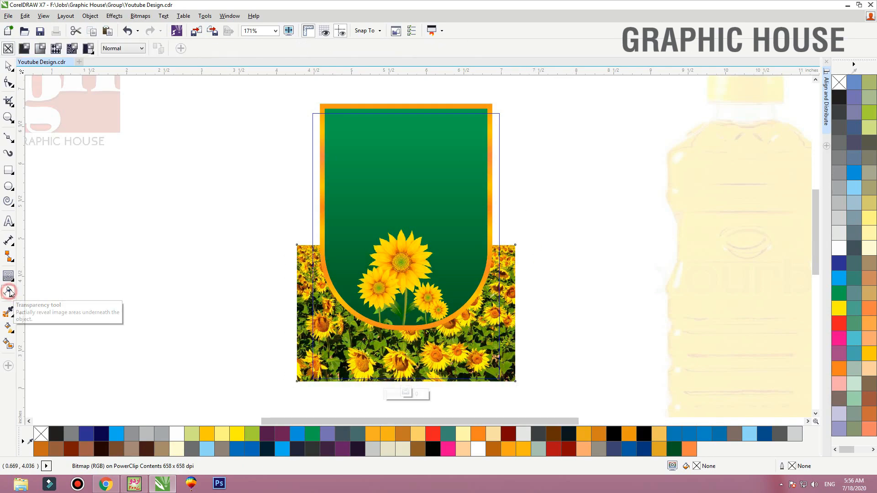
{"action": "left_click", "coordinate": [115, 51]}
{"action": "left_click", "coordinate": [122, 95]}
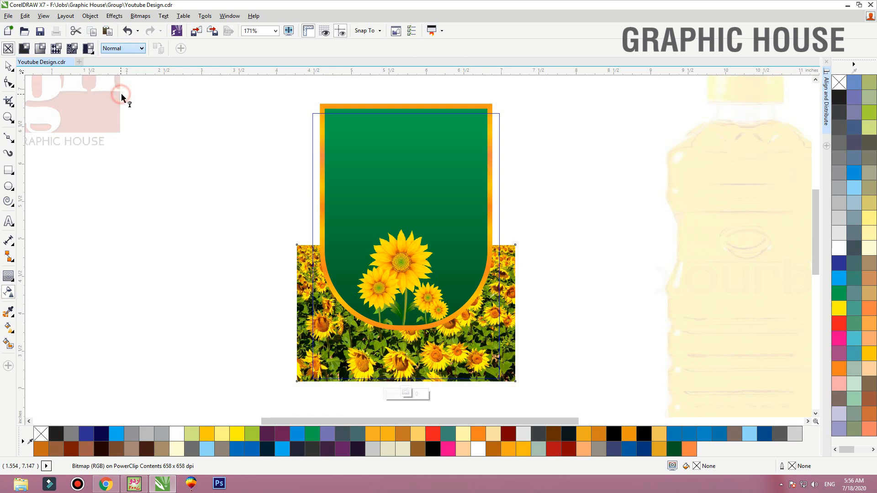
{"action": "left_click", "coordinate": [8, 66]}
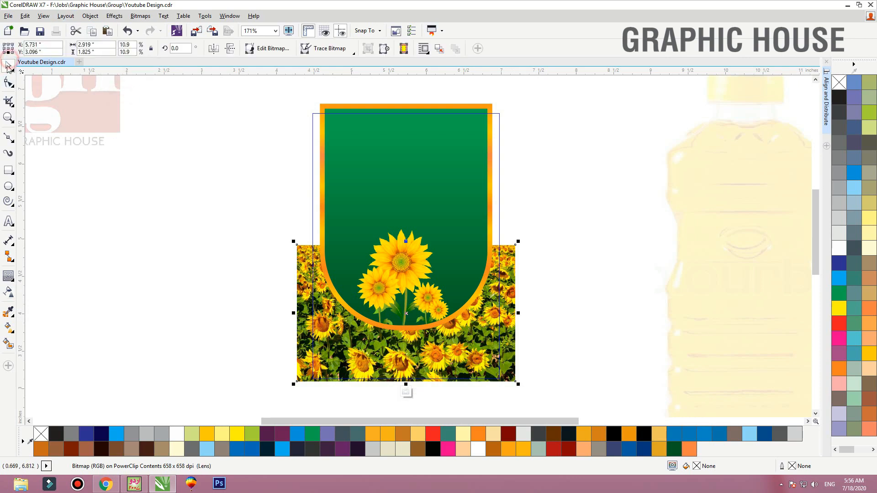
Draw a golden-yellow rectangle about 3.53 by 3.87 inches around the clip contents and send it to the back
{"action": "left_click", "coordinate": [8, 173]}
{"action": "mouse_move", "coordinate": [276, 104]}
{"action": "left_mouse_down"}
{"action": "mouse_move", "coordinate": [554, 397]}
{"action": "mouse_move", "coordinate": [541, 394]}
{"action": "left_mouse_up"}
{"action": "left_click", "coordinate": [866, 354]}
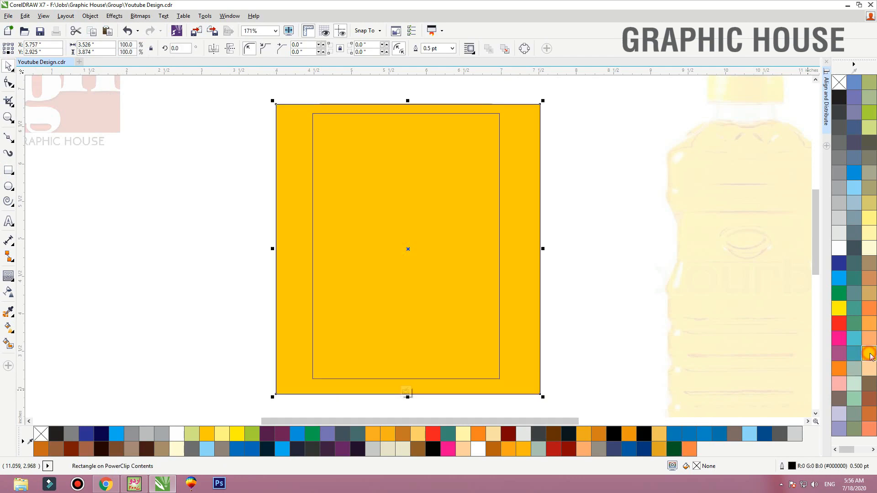
{"action": "key", "text": "shift+Page_Down"}
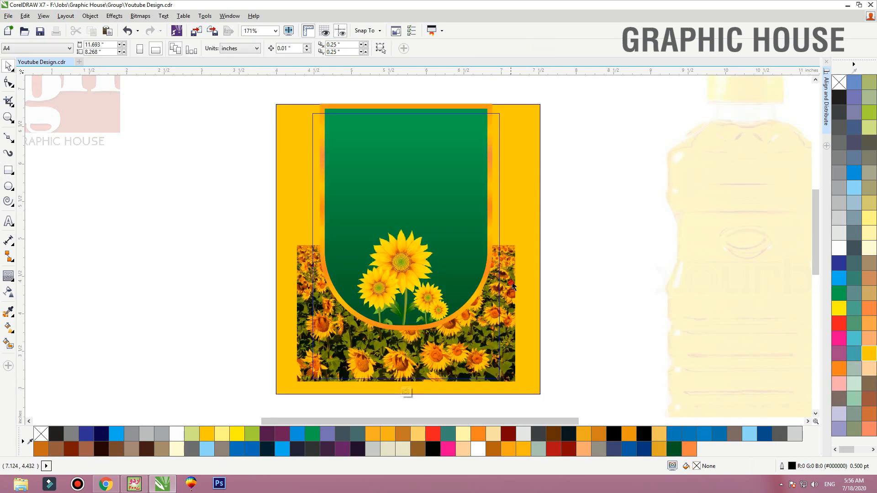
Apply a uniform transparency of 70 to the sunflower field photo, keeping its original position
{"action": "left_click_drag", "start_coordinate": [512, 286], "coordinate": [521, 289]}
{"action": "key", "text": "ctrl+z"}
{"action": "left_click", "coordinate": [8, 293]}
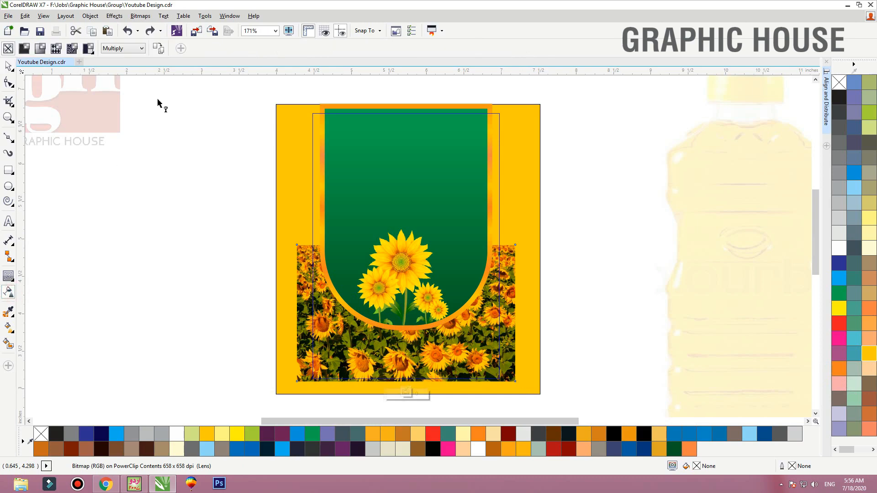
{"action": "left_click", "coordinate": [23, 48]}
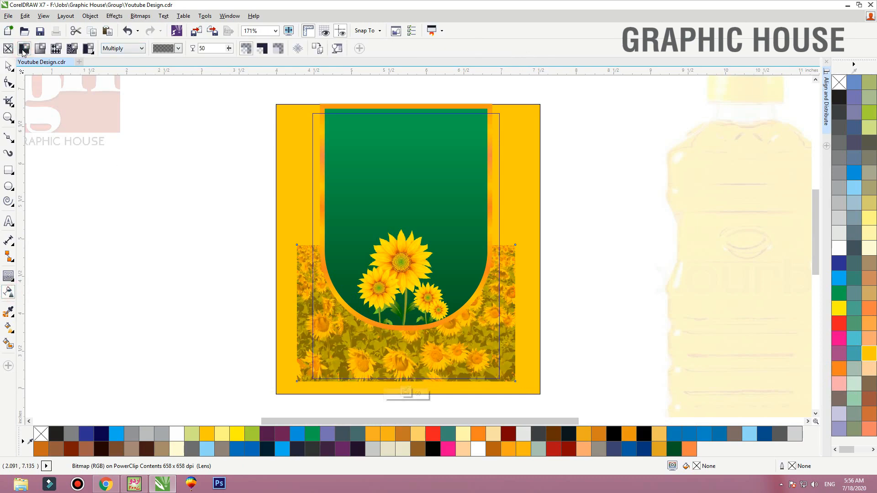
{"action": "type", "text": "70"}
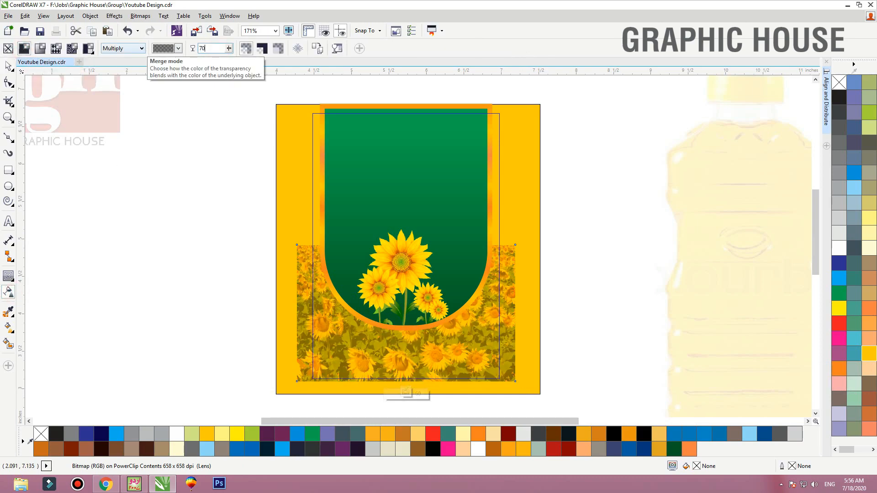
{"action": "key", "text": "Return"}
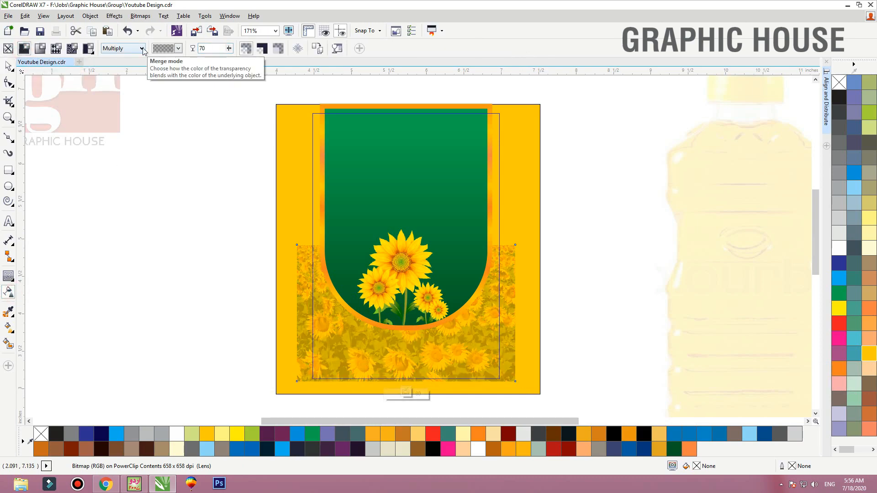
Duplicate the faded sunflower photo directly above the original so the pattern covers the label's upper part
{"action": "left_click", "coordinate": [9, 67]}
{"action": "right_click", "coordinate": [410, 192]}
{"action": "left_click_drag", "start_coordinate": [407, 383], "coordinate": [409, 191]}
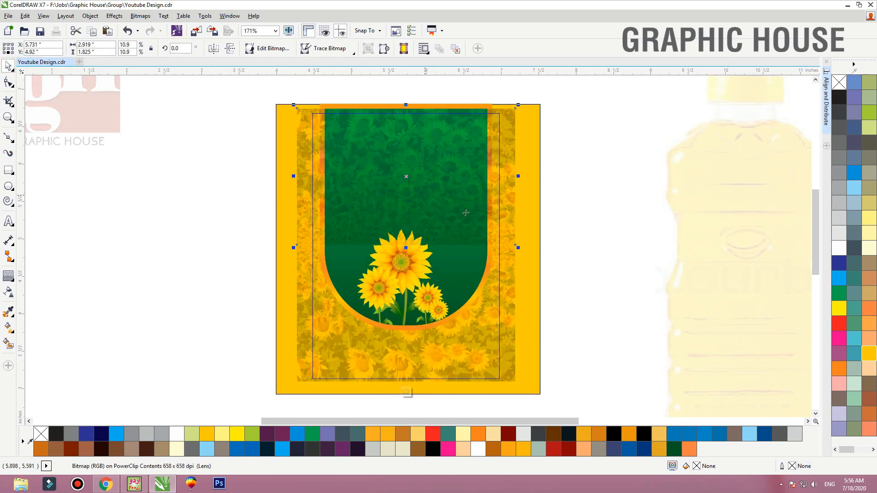
Delete the golden-yellow backing rectangle from the clip contents and finish editing the PowerClip
{"action": "left_click", "coordinate": [563, 271]}
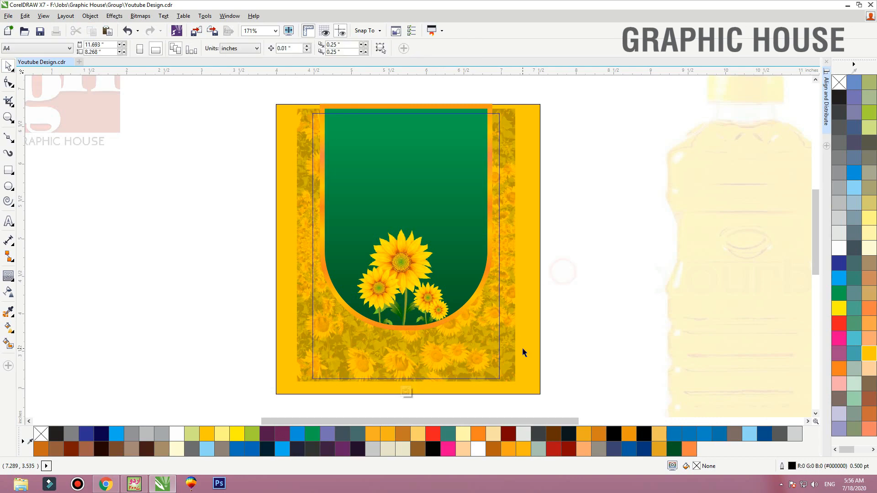
{"action": "left_click", "coordinate": [537, 297]}
{"action": "key", "text": "Delete"}
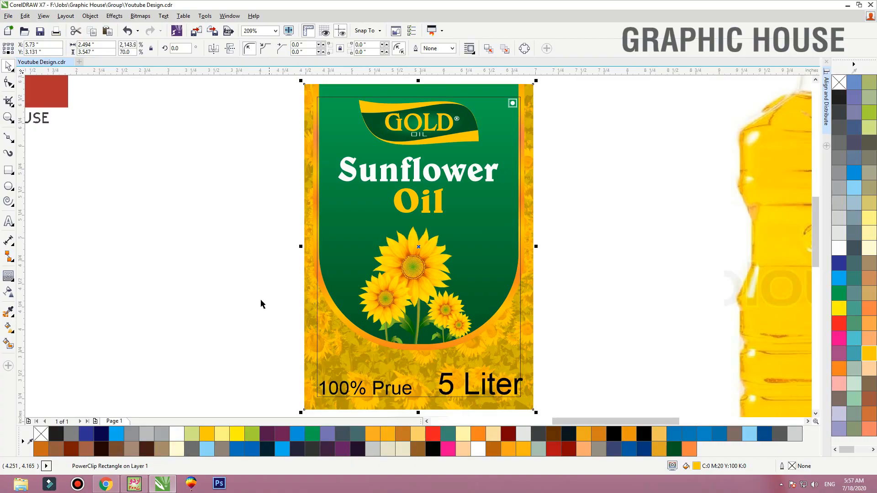
Switch to Chrome and search Google Images for "sunflower art"
{"action": "key", "text": "alt+Tab"}
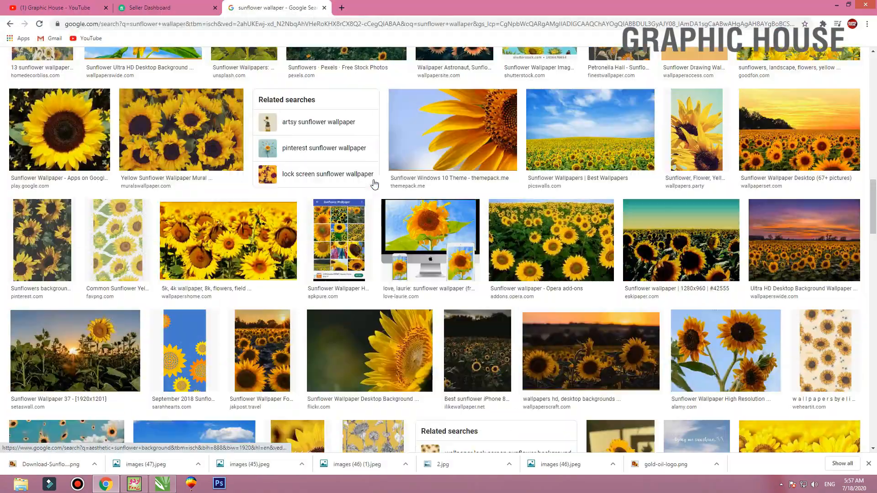
{"action": "scroll", "coordinate": [374, 183], "scroll_direction": "up", "scroll_amount": 15}
{"action": "left_click", "coordinate": [109, 67]}
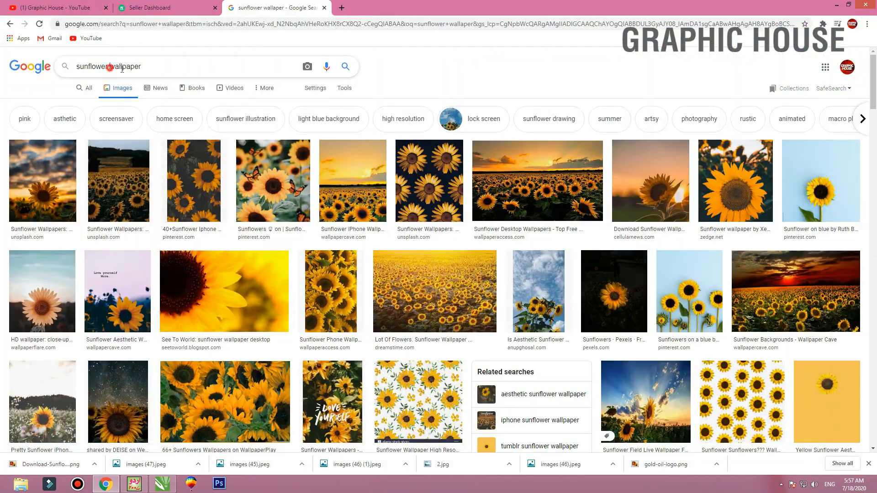
{"action": "type", "text": "art"}
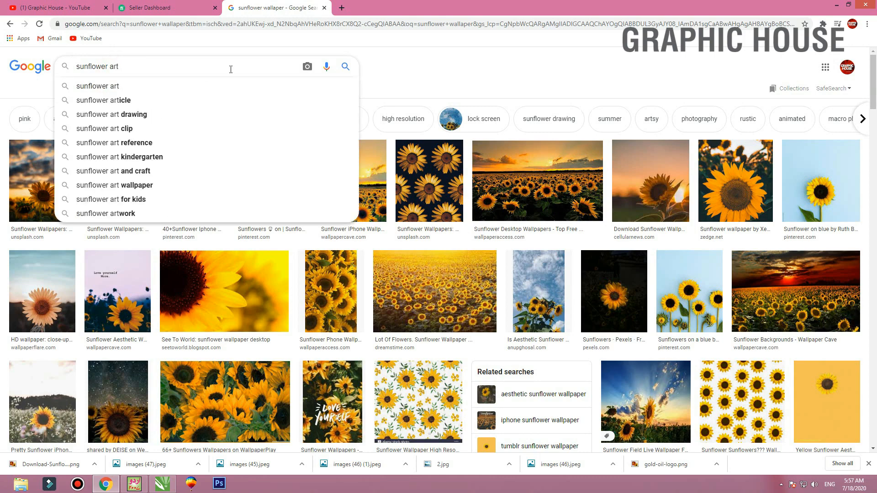
{"action": "key", "text": "Return"}
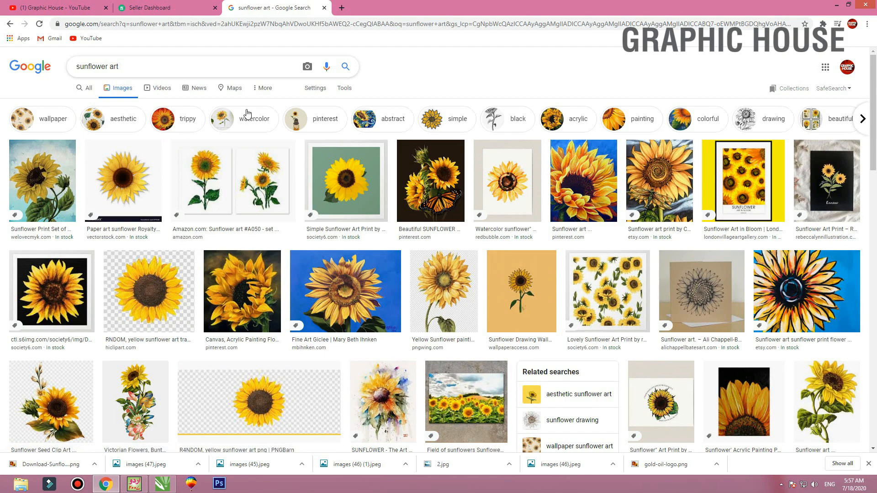
Look through the sunflower art results, and refine the image search to "sunflower art wallpaper"
{"action": "scroll", "coordinate": [227, 122], "scroll_direction": "down", "scroll_amount": 5}
{"action": "scroll", "coordinate": [224, 122], "scroll_direction": "down", "scroll_amount": 5}
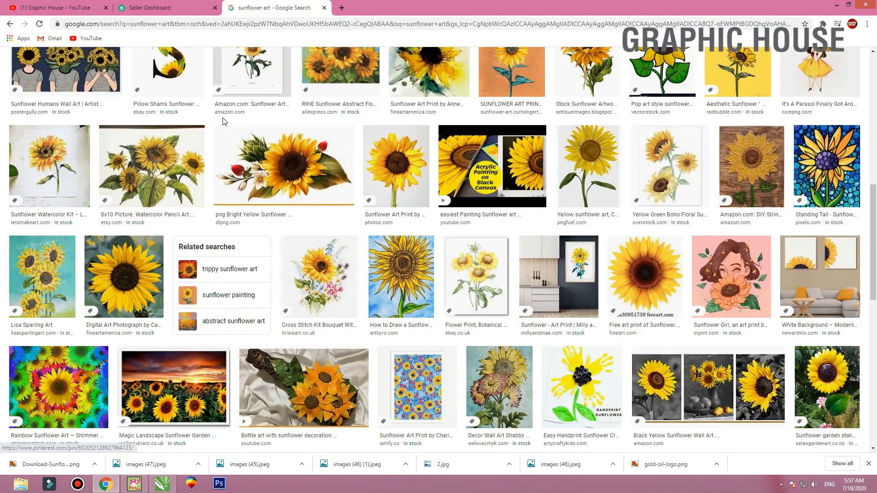
{"action": "scroll", "coordinate": [223, 122], "scroll_direction": "up", "scroll_amount": 10}
{"action": "left_click", "coordinate": [142, 64]}
{"action": "type", "text": "wa"}
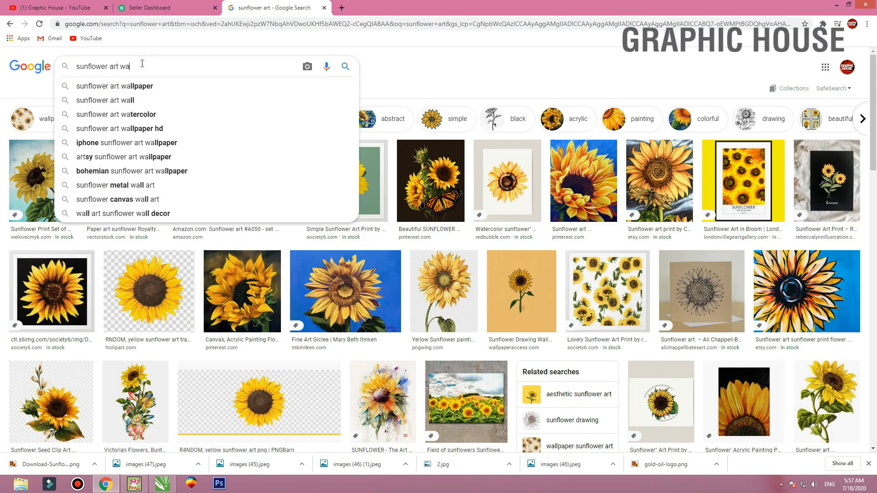
{"action": "key", "text": "Down"}
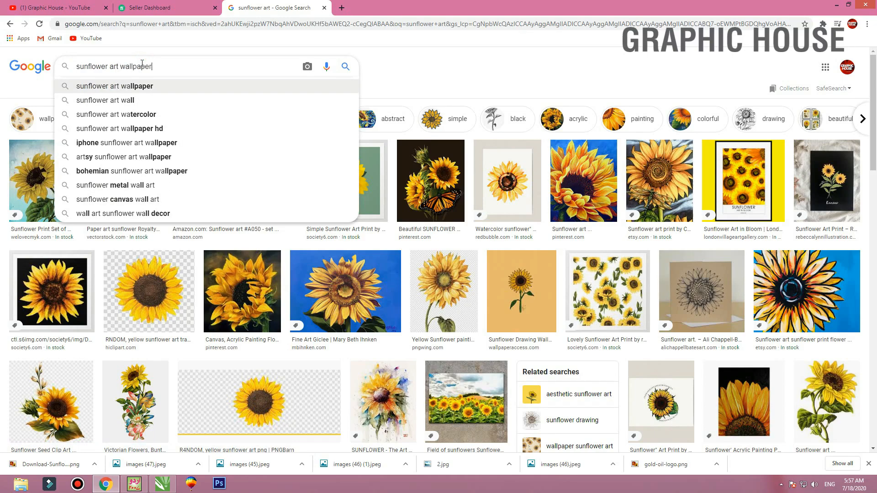
{"action": "key", "text": "Return"}
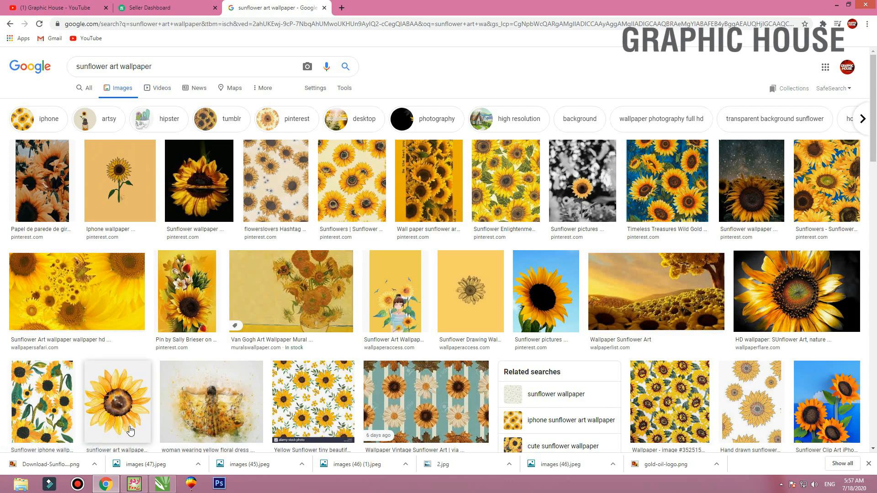
Browse the wallpaper results and preview the black-background sunflower pattern from WallpaperSafari along with its related images
{"action": "scroll", "coordinate": [27, 431], "scroll_direction": "down", "scroll_amount": 5}
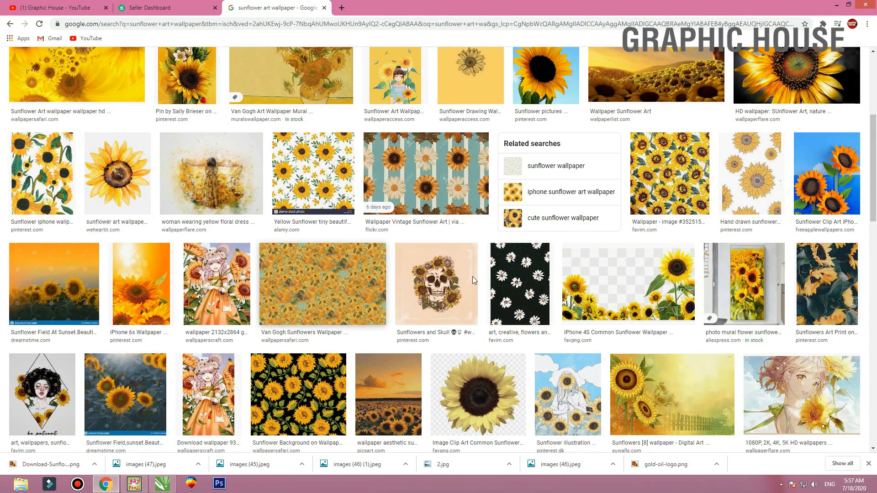
{"action": "scroll", "coordinate": [410, 290], "scroll_direction": "down", "scroll_amount": 5}
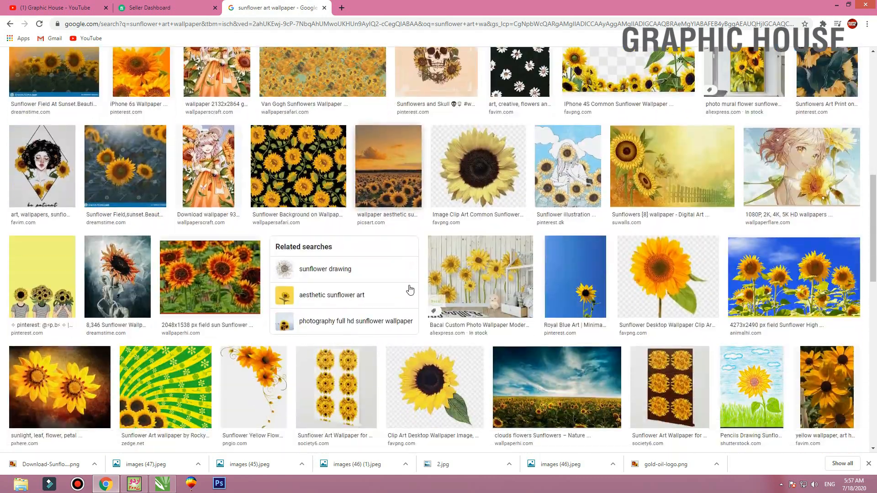
{"action": "left_click", "coordinate": [315, 165]}
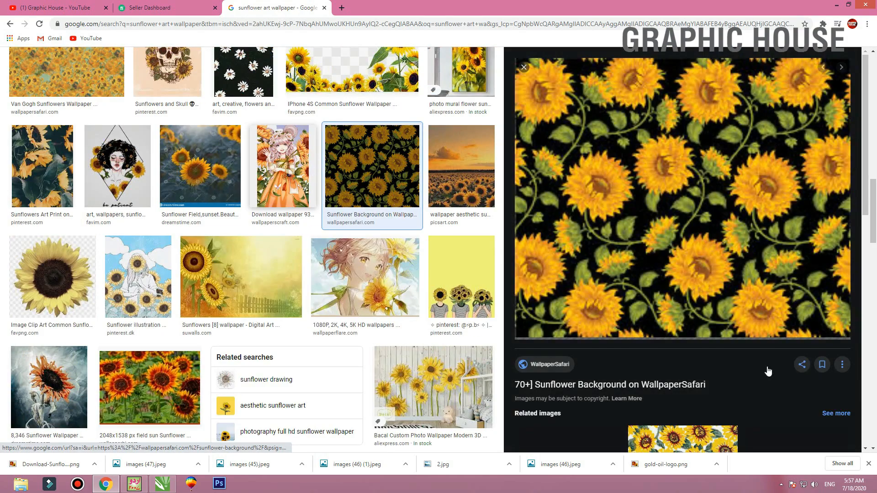
{"action": "scroll", "coordinate": [709, 263], "scroll_direction": "down", "scroll_amount": 10}
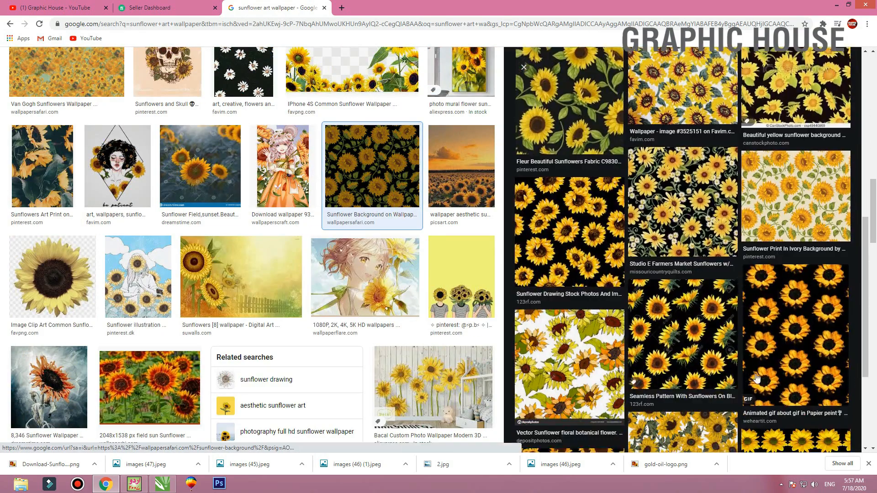
{"action": "scroll", "coordinate": [681, 260], "scroll_direction": "down", "scroll_amount": 4}
{"action": "scroll", "coordinate": [682, 259], "scroll_direction": "up", "scroll_amount": 12}
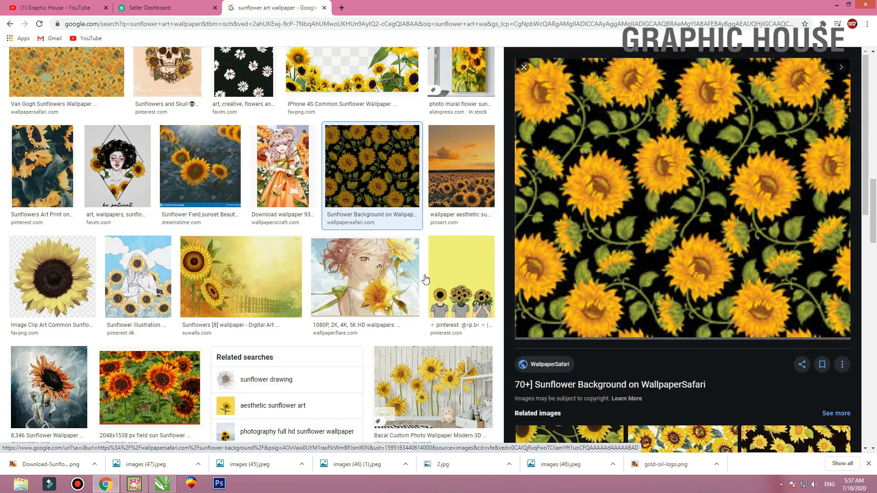
{"action": "left_click", "coordinate": [393, 206]}
Search images for "sunflower artwork wallpaper" and preview the sunflower field artwork with the girl holding an umbrella
{"action": "scroll", "coordinate": [247, 268], "scroll_direction": "up", "scroll_amount": 10}
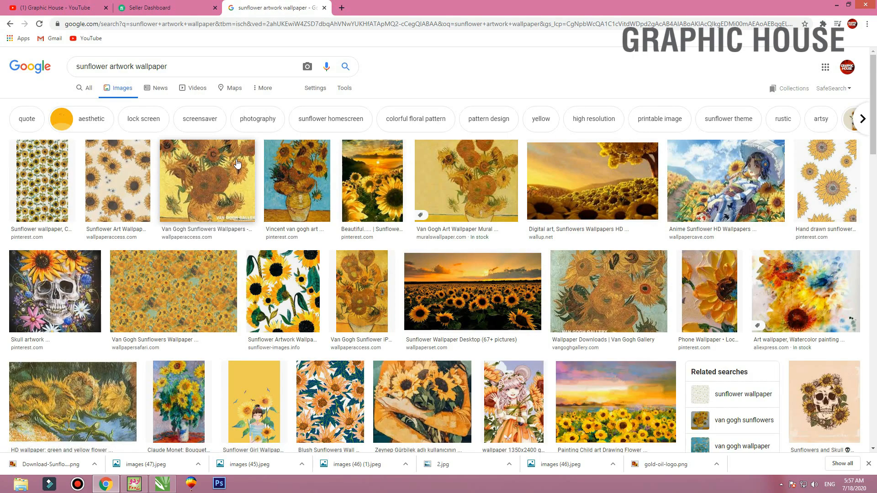
{"action": "scroll", "coordinate": [238, 164], "scroll_direction": "down", "scroll_amount": 5}
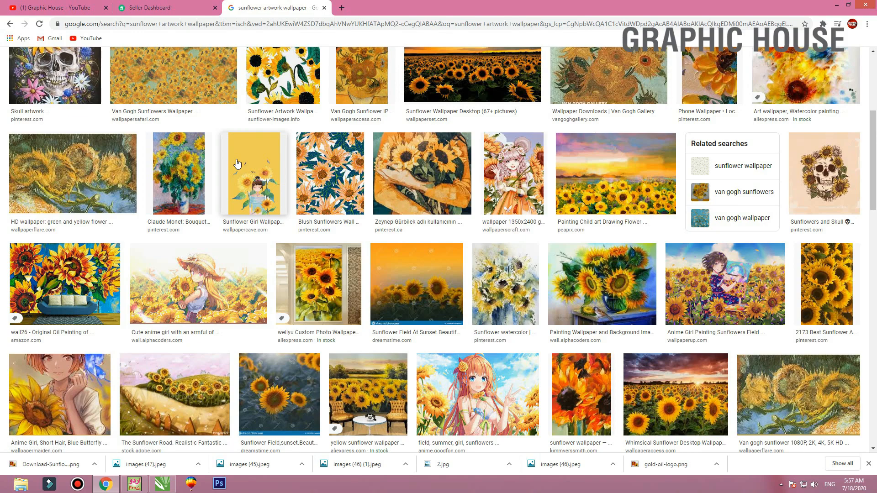
{"action": "scroll", "coordinate": [237, 163], "scroll_direction": "down", "scroll_amount": 6}
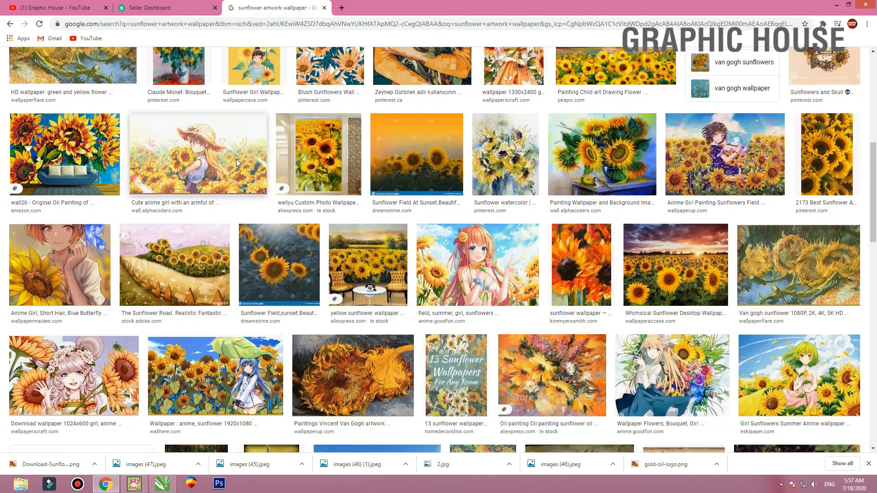
{"action": "scroll", "coordinate": [237, 163], "scroll_direction": "down", "scroll_amount": 4}
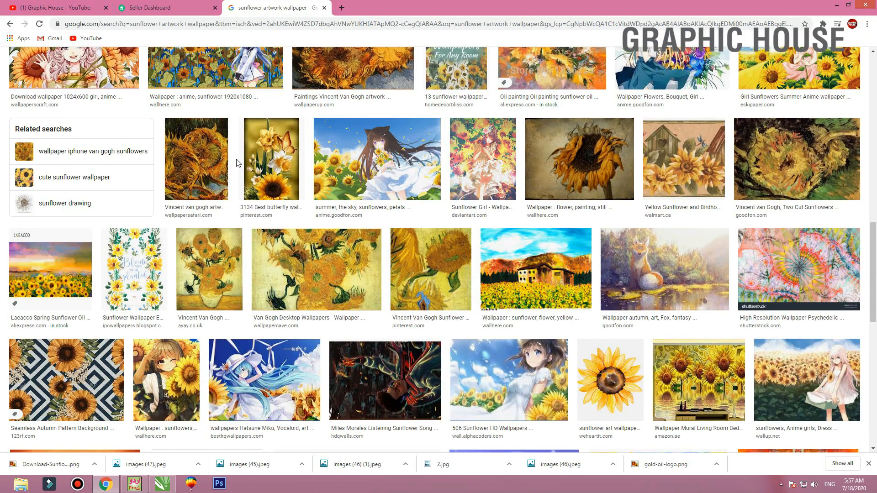
{"action": "scroll", "coordinate": [238, 164], "scroll_direction": "down", "scroll_amount": 6}
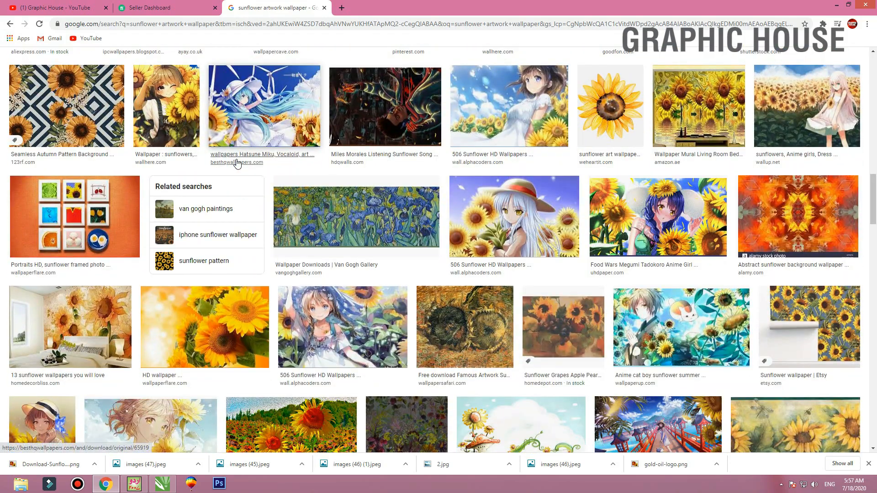
{"action": "scroll", "coordinate": [237, 163], "scroll_direction": "down", "scroll_amount": 5}
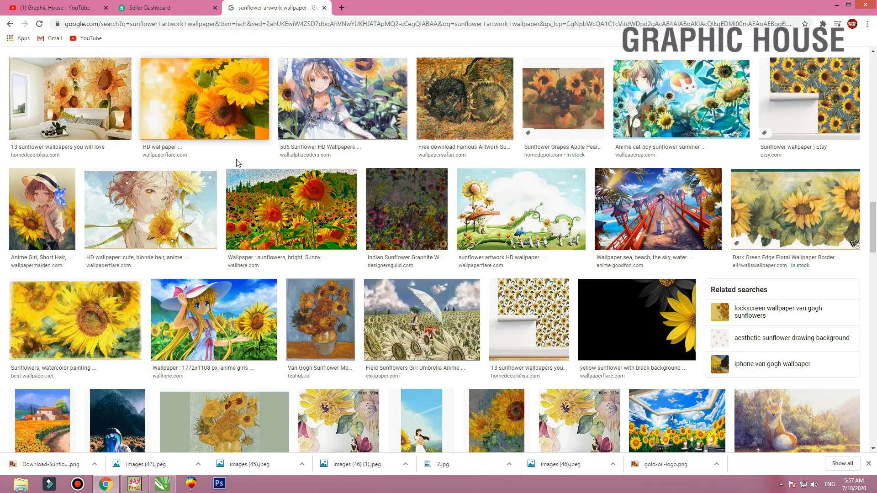
{"action": "left_click", "coordinate": [421, 319]}
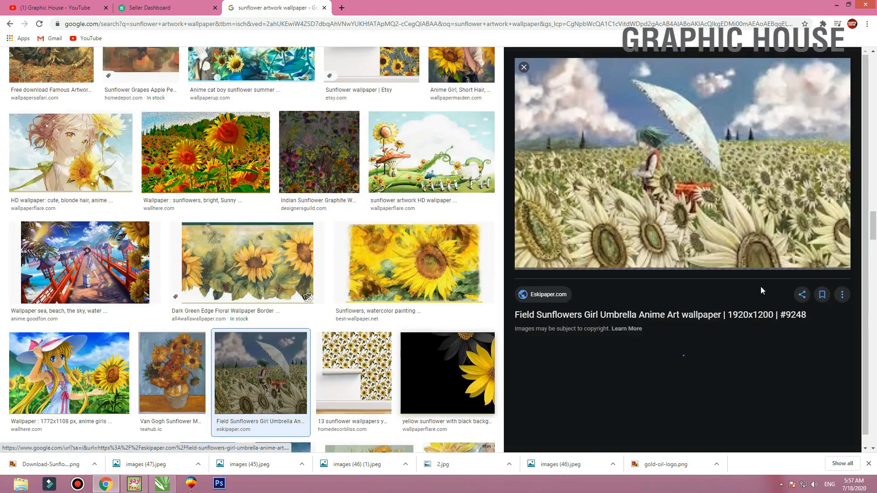
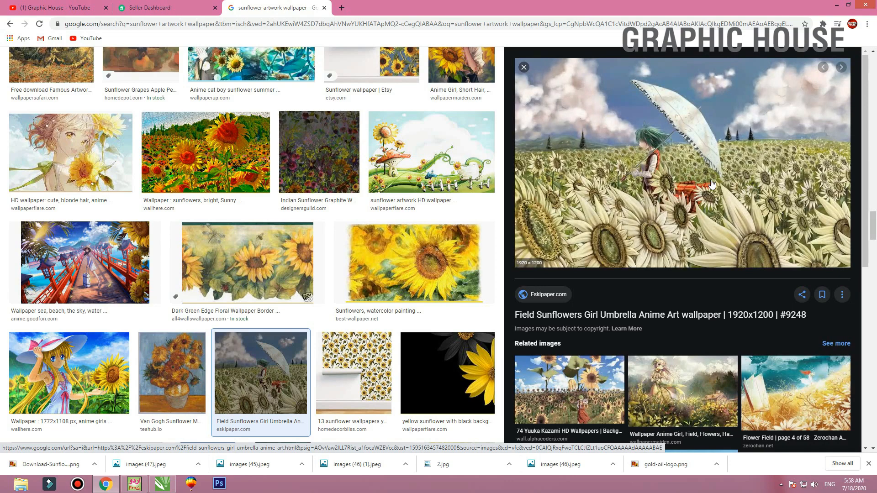
Look through the umbrella-girl artwork's related images and preview the Yuuka Kazami sunflower wallpaper
{"action": "scroll", "coordinate": [626, 198], "scroll_direction": "down", "scroll_amount": 4}
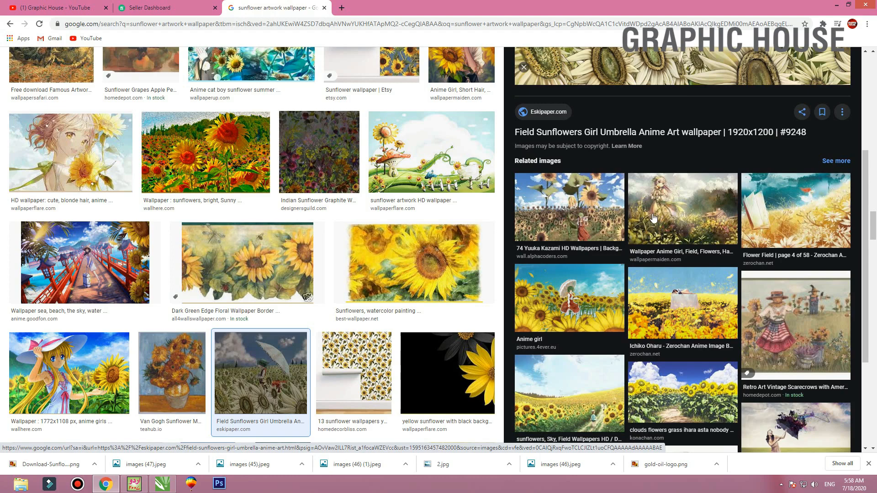
{"action": "left_click", "coordinate": [556, 217]}
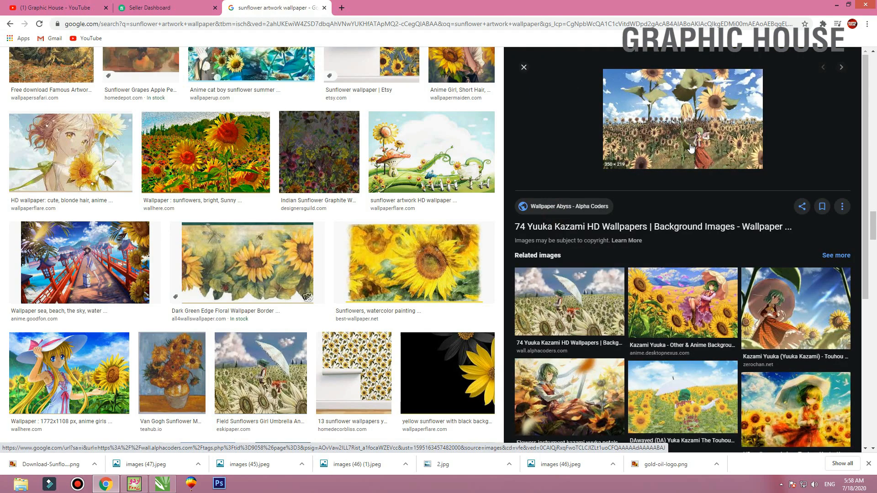
{"action": "scroll", "coordinate": [722, 238], "scroll_direction": "down", "scroll_amount": 5}
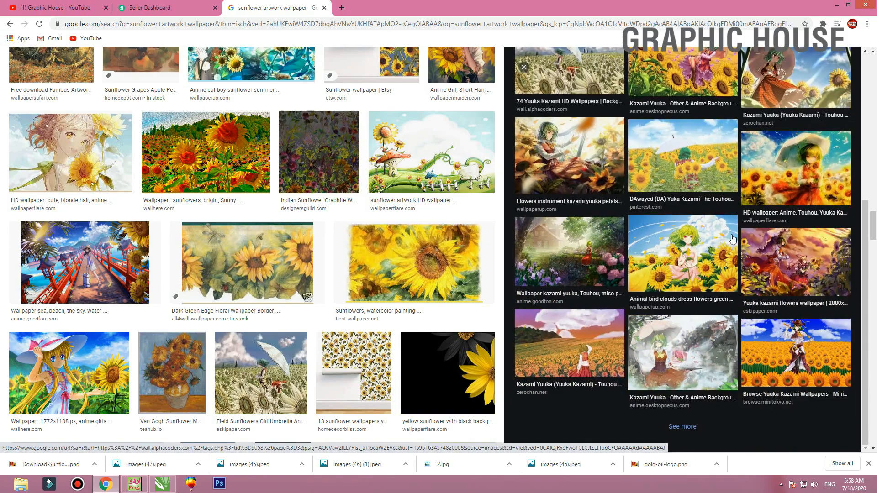
{"action": "left_click", "coordinate": [524, 67]}
Browse further wallpaper results and briefly preview the bright, sunny sunflowers wallpaper from wallhere
{"action": "scroll", "coordinate": [422, 244], "scroll_direction": "down", "scroll_amount": 6}
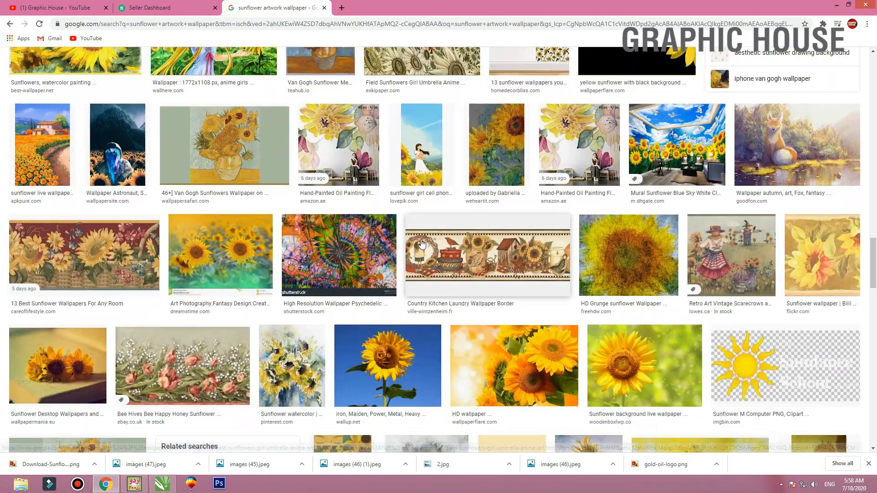
{"action": "scroll", "coordinate": [421, 244], "scroll_direction": "down", "scroll_amount": 1}
{"action": "scroll", "coordinate": [422, 245], "scroll_direction": "down", "scroll_amount": 4}
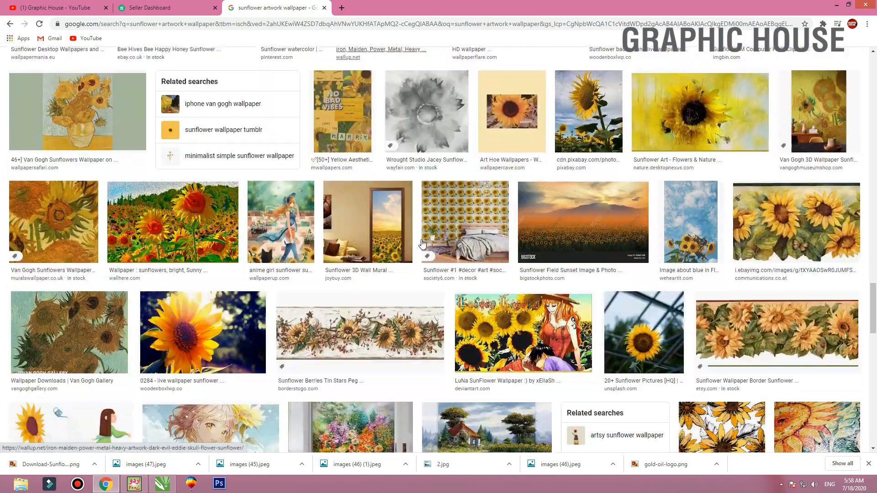
{"action": "left_click", "coordinate": [178, 234]}
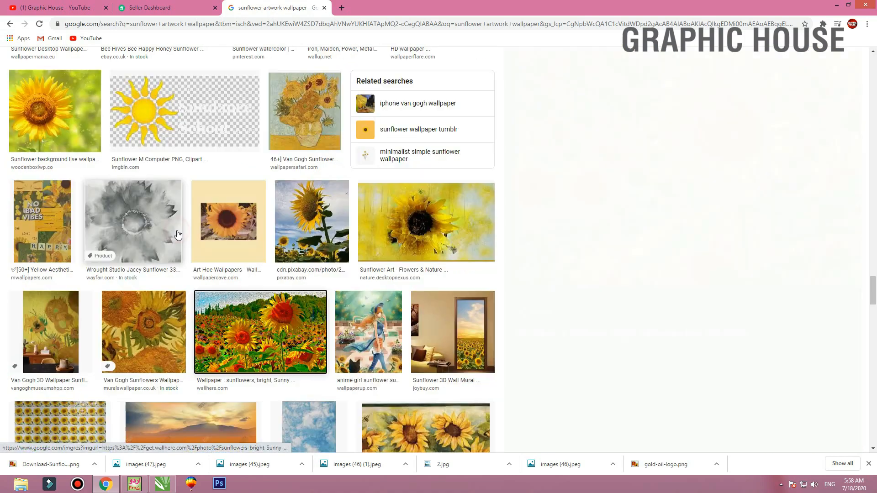
{"action": "left_click", "coordinate": [524, 67]}
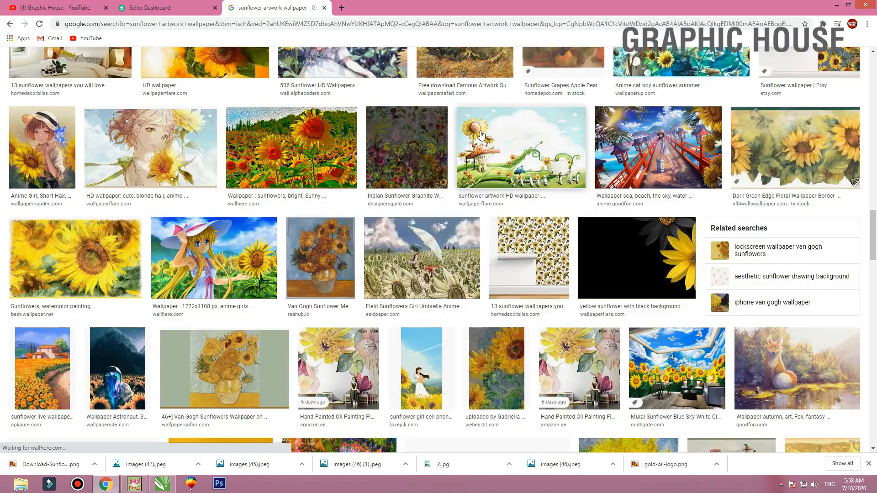
Examine the remaining sunflower artwork wallpaper results for a suitable painting or pattern
{"action": "scroll", "coordinate": [485, 132], "scroll_direction": "down", "scroll_amount": 6}
{"action": "scroll", "coordinate": [433, 172], "scroll_direction": "down", "scroll_amount": 5}
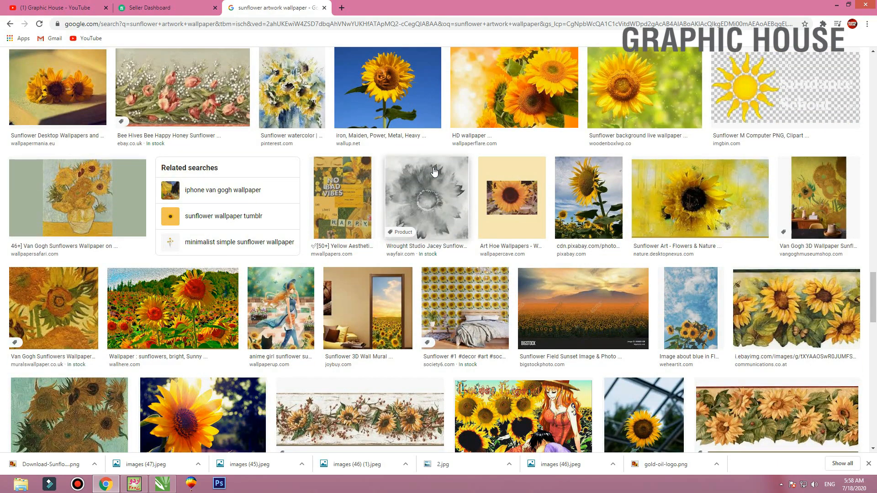
{"action": "scroll", "coordinate": [434, 172], "scroll_direction": "down", "scroll_amount": 4}
{"action": "scroll", "coordinate": [434, 171], "scroll_direction": "down", "scroll_amount": 4}
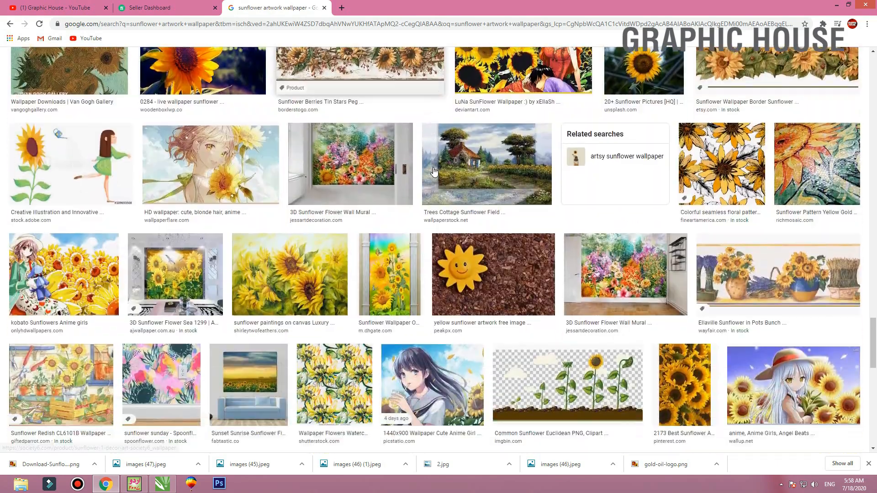
{"action": "scroll", "coordinate": [434, 172], "scroll_direction": "down", "scroll_amount": 3}
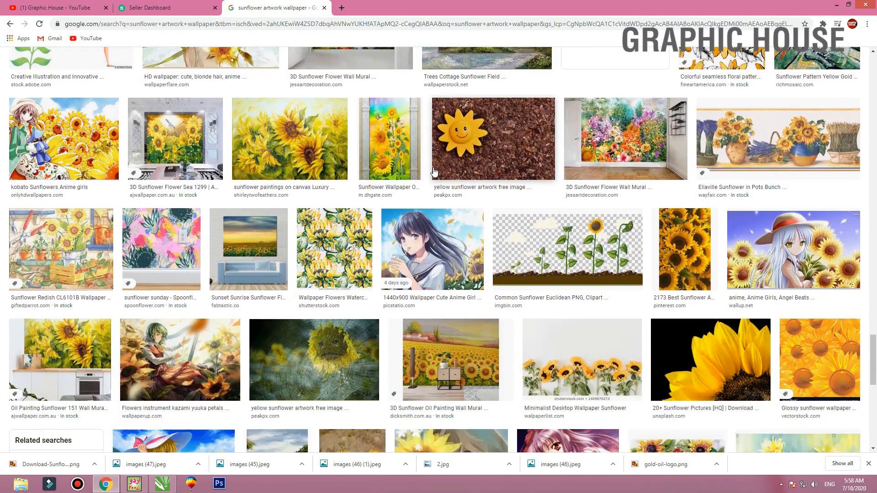
{"action": "scroll", "coordinate": [434, 172], "scroll_direction": "down", "scroll_amount": 5}
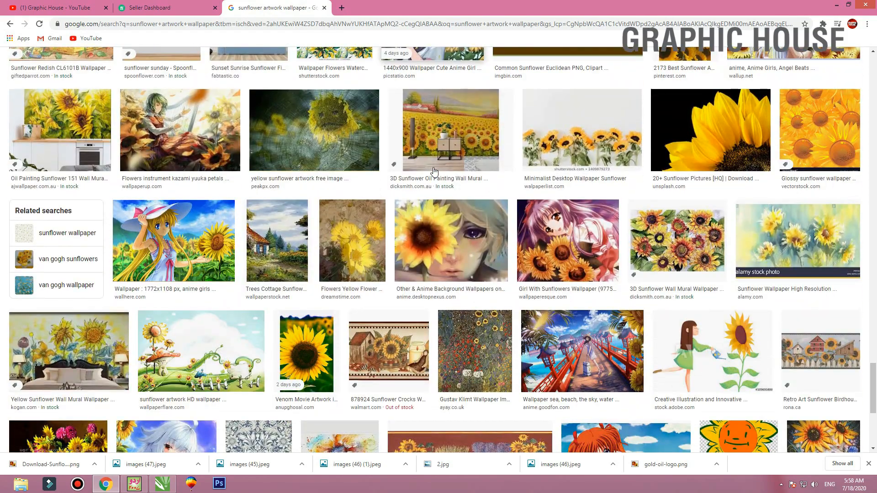
{"action": "scroll", "coordinate": [434, 172], "scroll_direction": "down", "scroll_amount": 4}
{"action": "scroll", "coordinate": [434, 172], "scroll_direction": "down", "scroll_amount": 4}
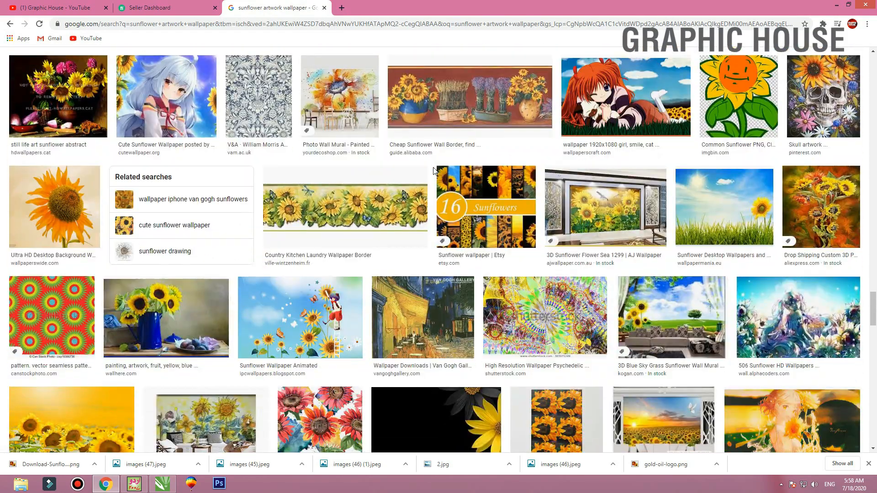
{"action": "scroll", "coordinate": [434, 171], "scroll_direction": "down", "scroll_amount": 3}
{"action": "scroll", "coordinate": [371, 186], "scroll_direction": "down", "scroll_amount": 4}
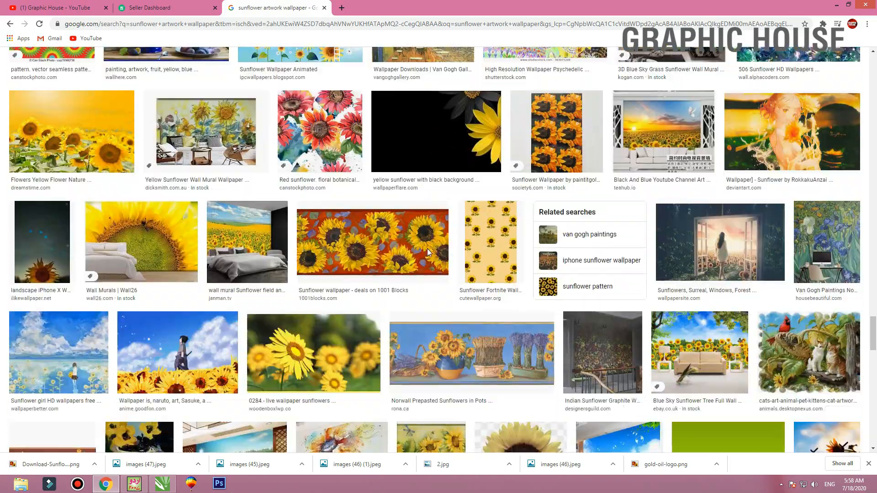
{"action": "scroll", "coordinate": [392, 293], "scroll_direction": "down", "scroll_amount": 3}
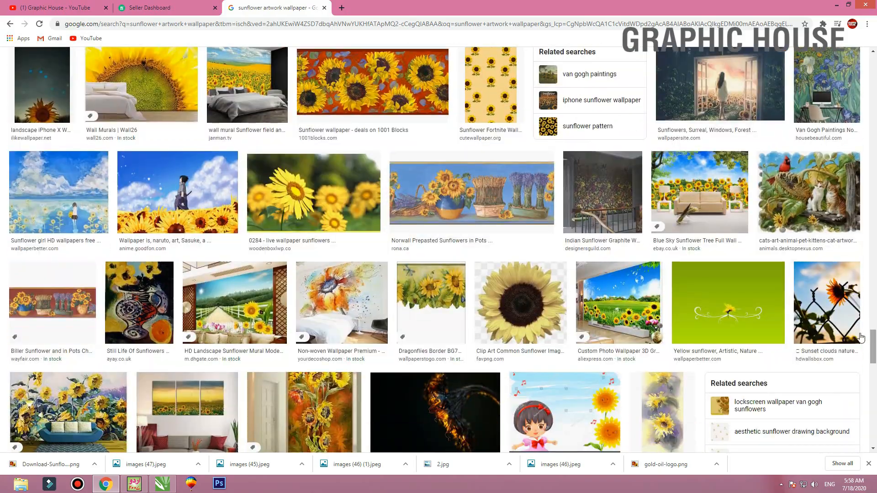
Search images for "sunflower artwork" and preview the Etsy sunflower field painting along with its related images
{"action": "left_click_drag", "start_coordinate": [873, 345], "coordinate": [875, 59]}
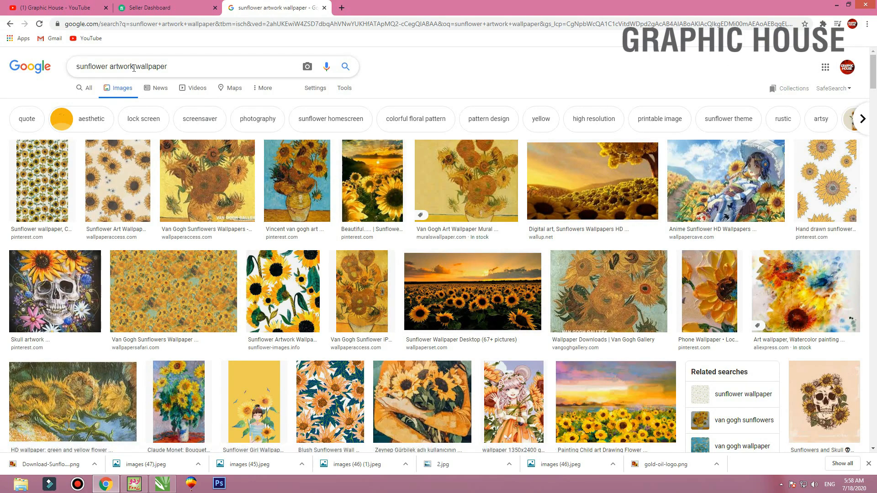
{"action": "key", "text": "BackSpace"}
{"action": "key", "text": "Return"}
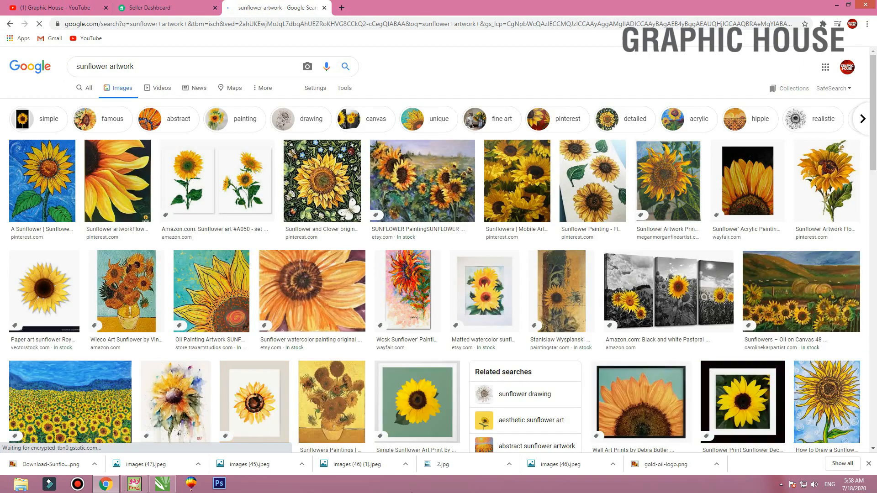
{"action": "left_click", "coordinate": [429, 194]}
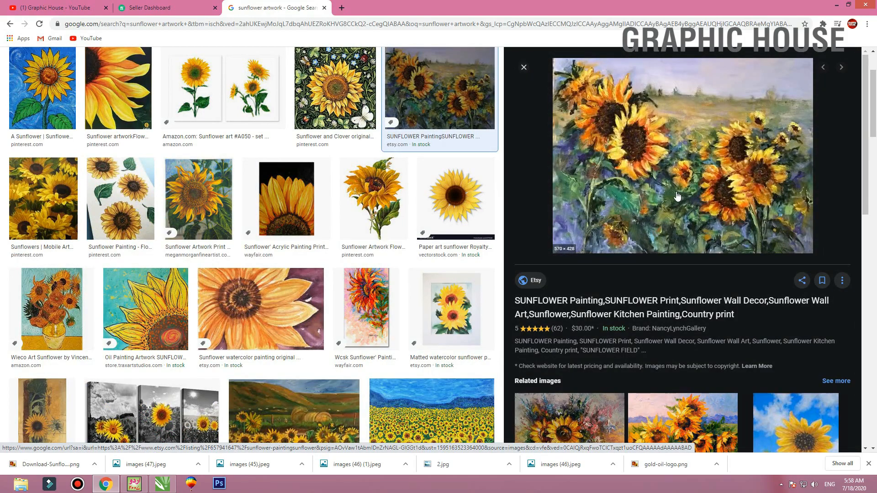
{"action": "scroll", "coordinate": [672, 196], "scroll_direction": "down", "scroll_amount": 6}
{"action": "scroll", "coordinate": [665, 196], "scroll_direction": "down", "scroll_amount": 6}
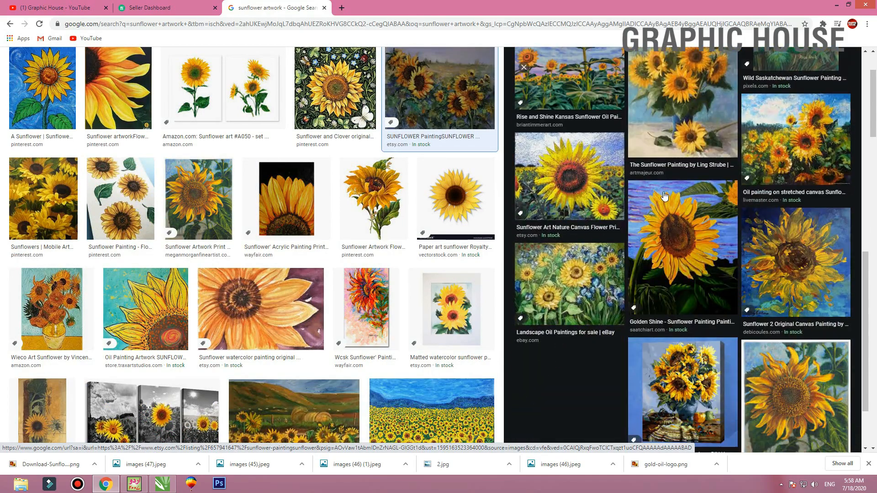
{"action": "scroll", "coordinate": [664, 196], "scroll_direction": "up", "scroll_amount": 9}
{"action": "scroll", "coordinate": [663, 141], "scroll_direction": "up", "scroll_amount": 3}
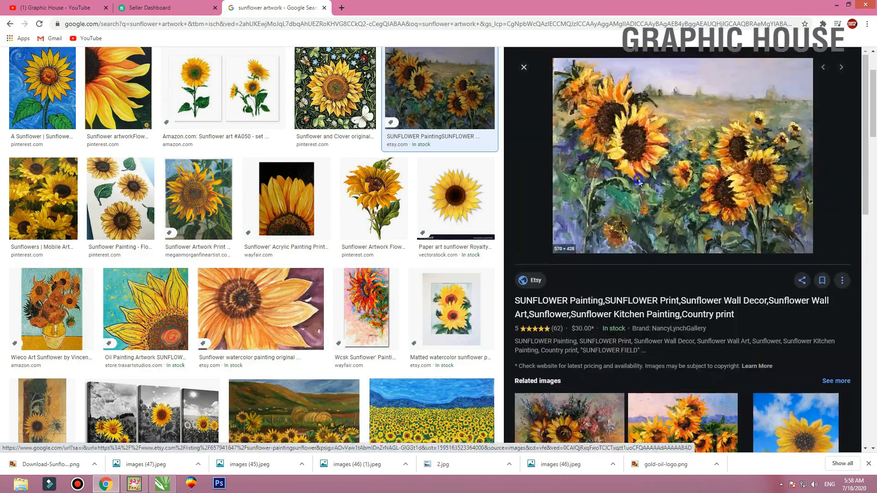
Copy the Etsy sunflower field painting and paste it into the label design in CorelDRAW
{"action": "right_click", "coordinate": [630, 168]}
{"action": "left_click", "coordinate": [659, 273]}
{"action": "left_click", "coordinate": [837, 6]}
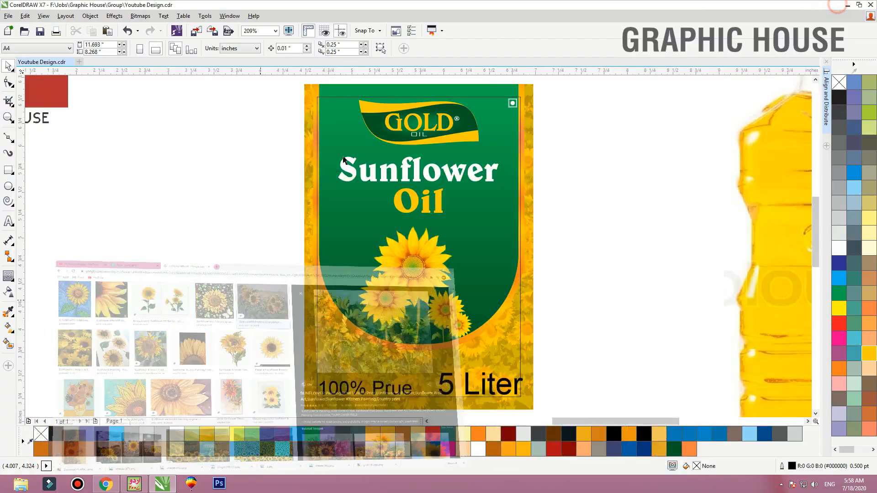
{"action": "key", "text": "ctrl+v"}
{"action": "key", "text": "F4"}
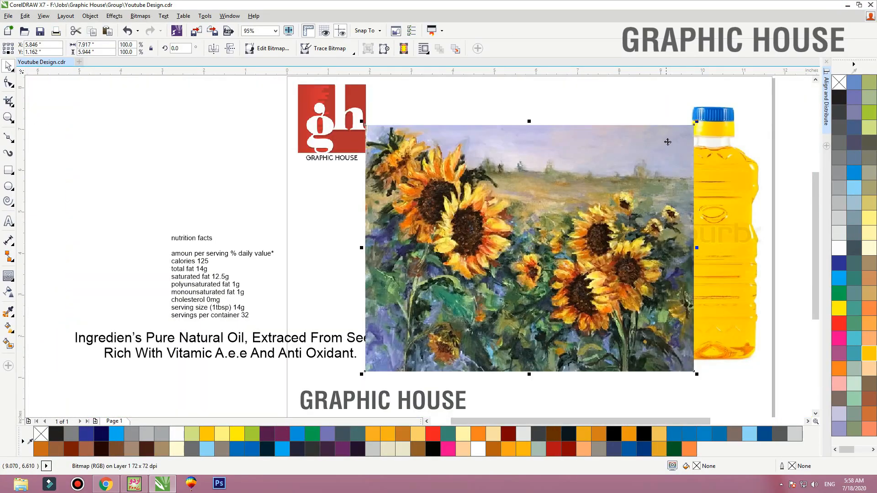
Scale the pasted painting down to about 13.6% and place it beside the label's lower half
{"action": "left_click_drag", "start_coordinate": [696, 122], "coordinate": [555, 166]}
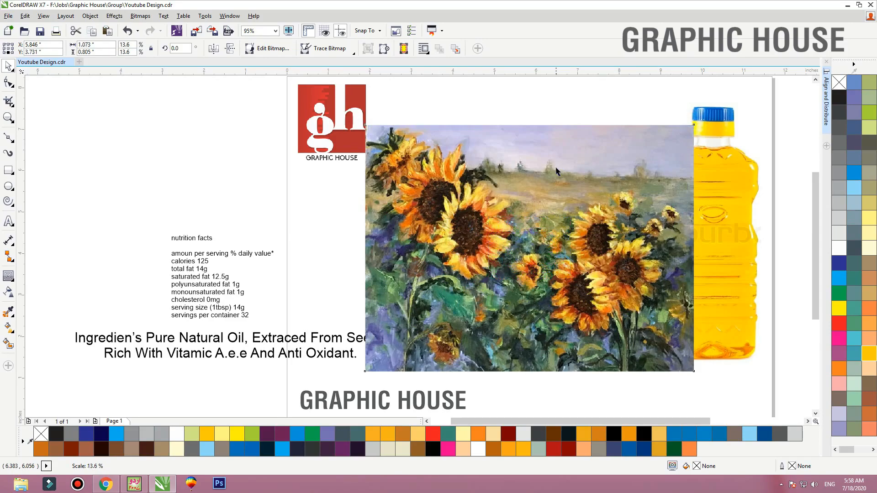
{"action": "key", "text": "shift+F2"}
{"action": "key", "text": "F4"}
{"action": "left_click_drag", "start_coordinate": [419, 240], "coordinate": [261, 229]}
{"action": "key", "text": "shift+F2"}
Convert the sunflower painting bitmap to grayscale mode
{"action": "left_click", "coordinate": [140, 16]}
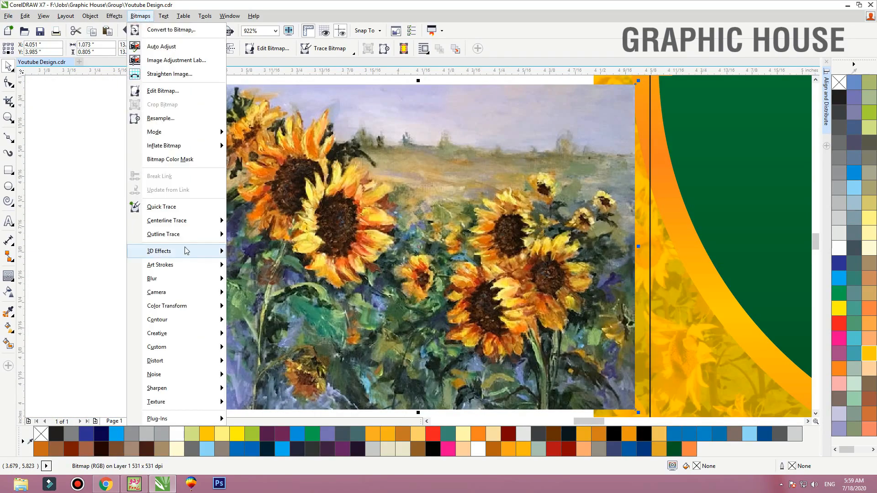
{"action": "mouse_move", "coordinate": [210, 135]}
{"action": "left_click", "coordinate": [240, 145]}
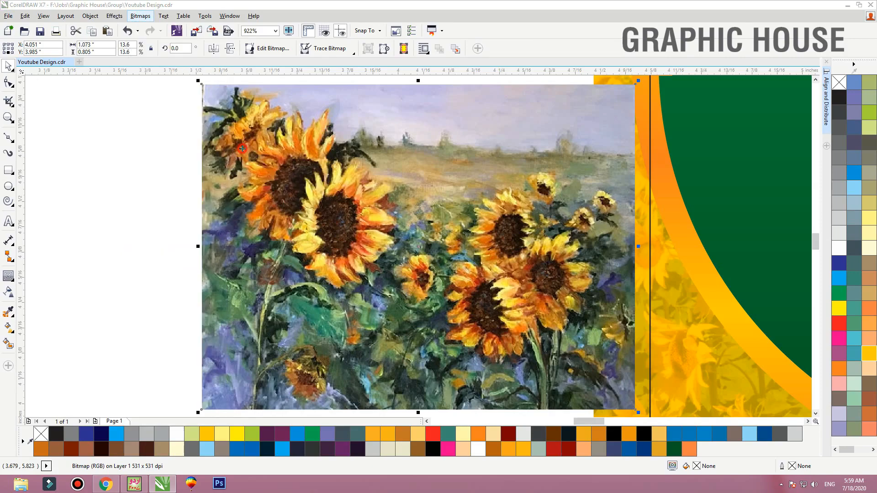
Move the grayscale painting onto the label, PowerClip it inside the outer label background, and enlarge it to about 32.5%
{"action": "key", "text": "F4"}
{"action": "left_click_drag", "start_coordinate": [175, 281], "coordinate": [286, 274]}
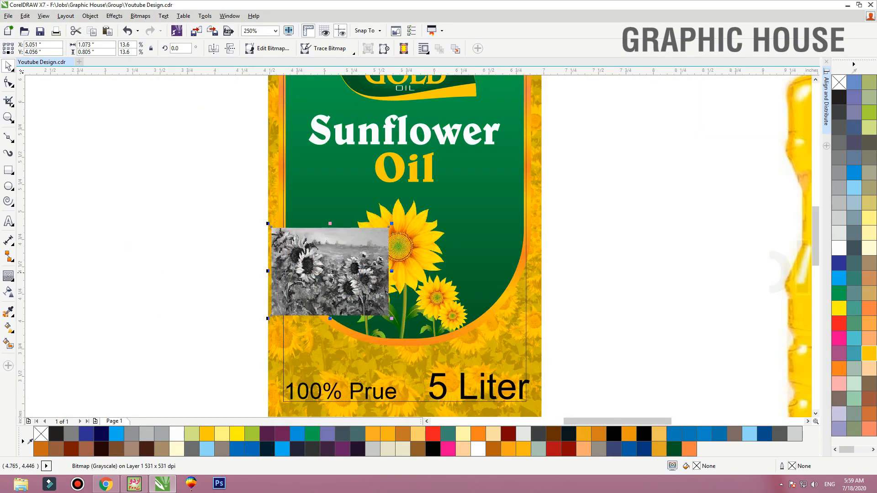
{"action": "right_click", "coordinate": [284, 272]}
{"action": "left_click", "coordinate": [319, 136]}
{"action": "left_click", "coordinate": [272, 153]}
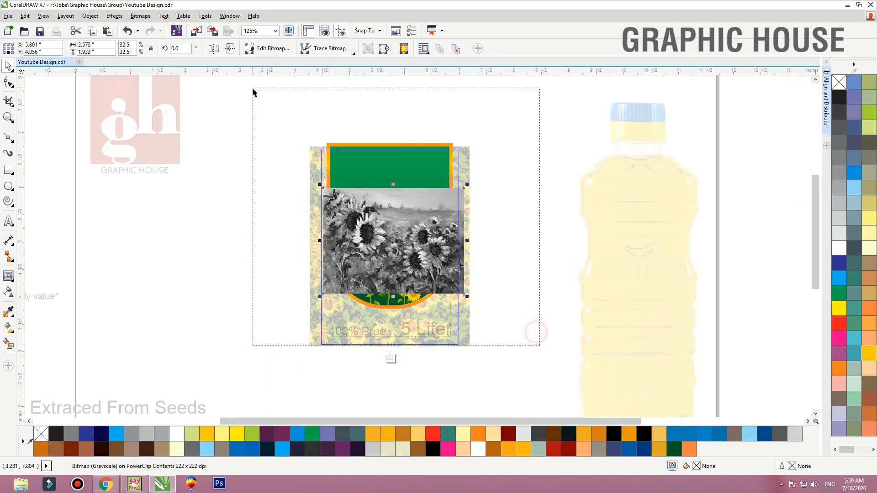
{"action": "left_click_drag", "start_coordinate": [253, 90], "coordinate": [253, 89]}
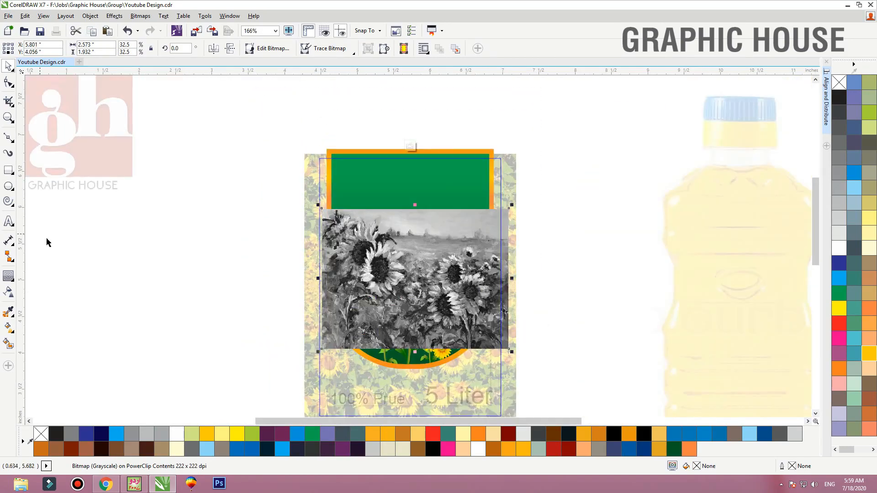
Try the Add, Subtract and Difference transparency merge modes on the grayscale painting and settle on Multiply
{"action": "left_click", "coordinate": [8, 294]}
{"action": "left_click", "coordinate": [123, 48]}
{"action": "left_click", "coordinate": [125, 67]}
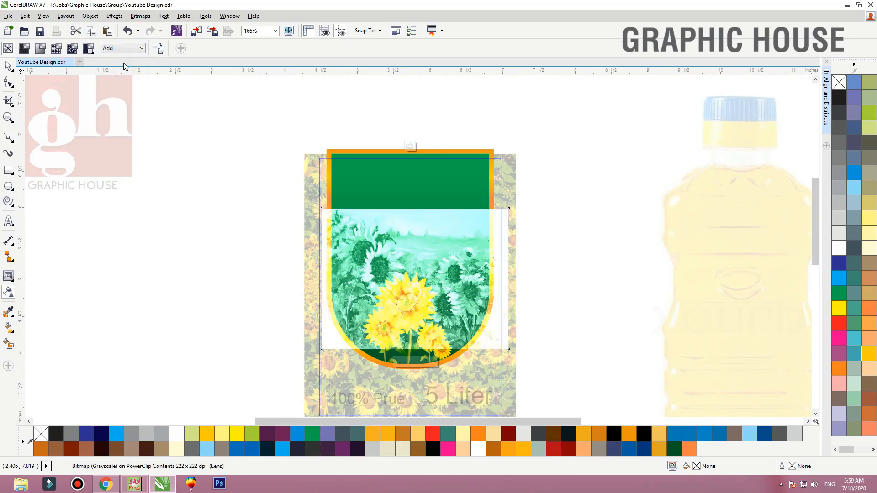
{"action": "left_click", "coordinate": [123, 49]}
{"action": "left_click", "coordinate": [124, 72]}
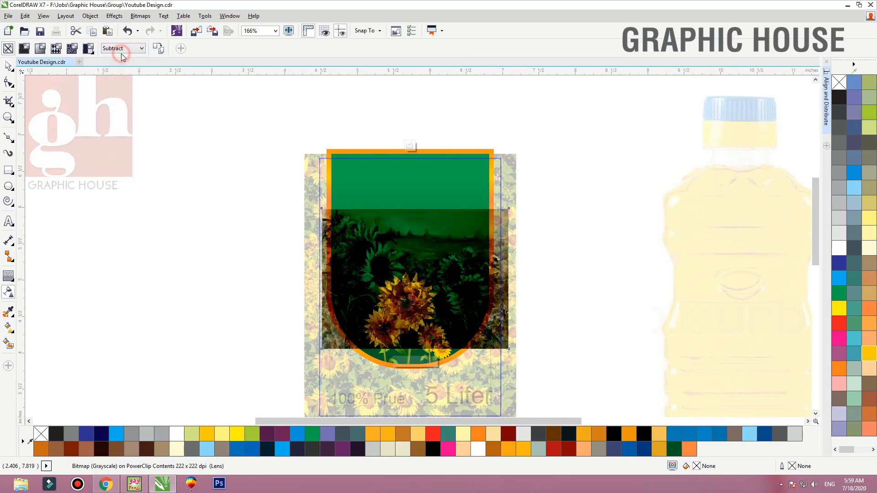
{"action": "left_click", "coordinate": [123, 49]}
{"action": "left_click", "coordinate": [120, 85]}
{"action": "left_click", "coordinate": [119, 50]}
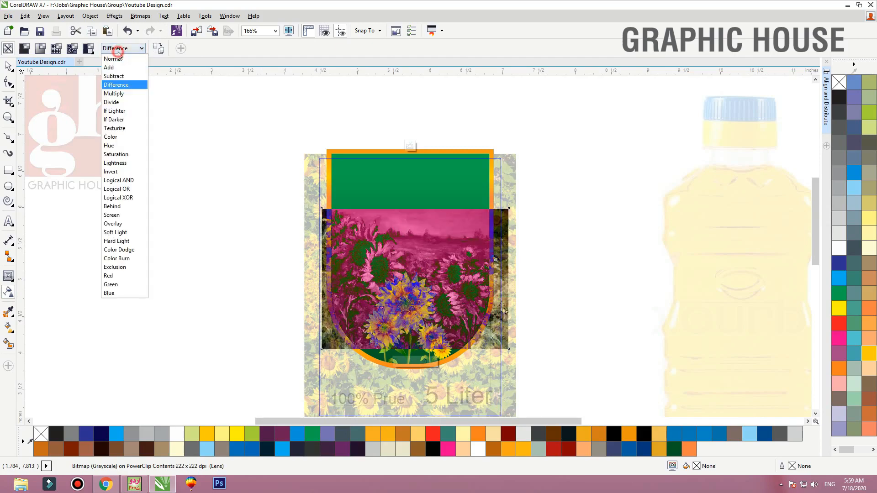
{"action": "left_click", "coordinate": [120, 96]}
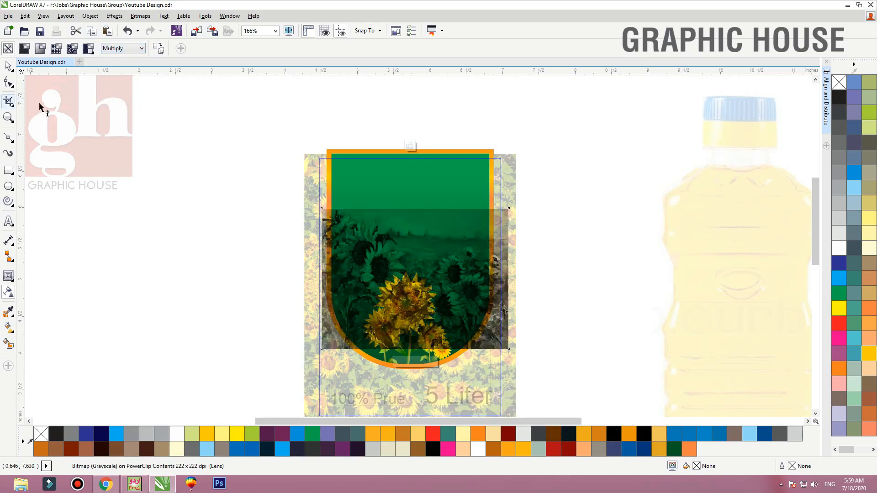
Move the multiplied painting up over the green panel and PowerClip it inside that panel
{"action": "left_click", "coordinate": [10, 65]}
{"action": "left_click_drag", "start_coordinate": [418, 237], "coordinate": [416, 178]}
{"action": "right_click", "coordinate": [429, 177]}
{"action": "left_click", "coordinate": [469, 122]}
{"action": "left_click", "coordinate": [473, 303]}
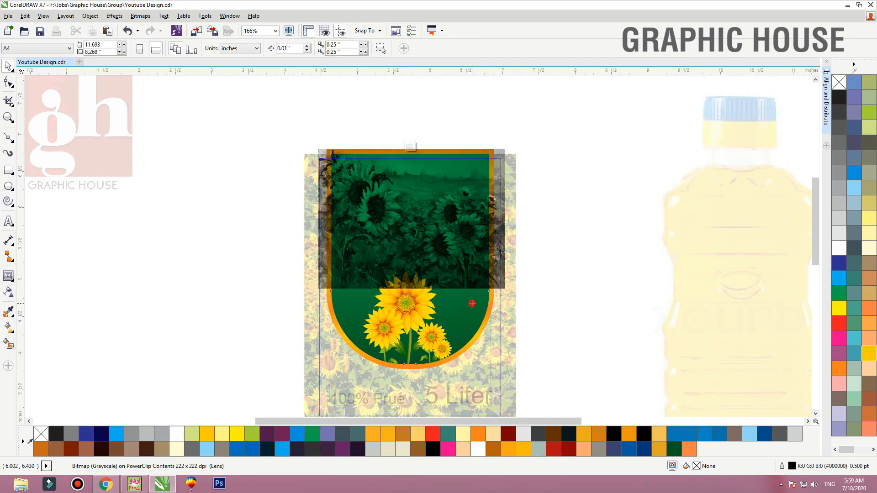
Inside the green panel's PowerClip, lower the painting behind the sunflowers, enlarge it to about 37.4%, and add a mirrored copy above it
{"action": "double_click", "coordinate": [472, 305]}
{"action": "left_click_drag", "start_coordinate": [457, 261], "coordinate": [454, 339]}
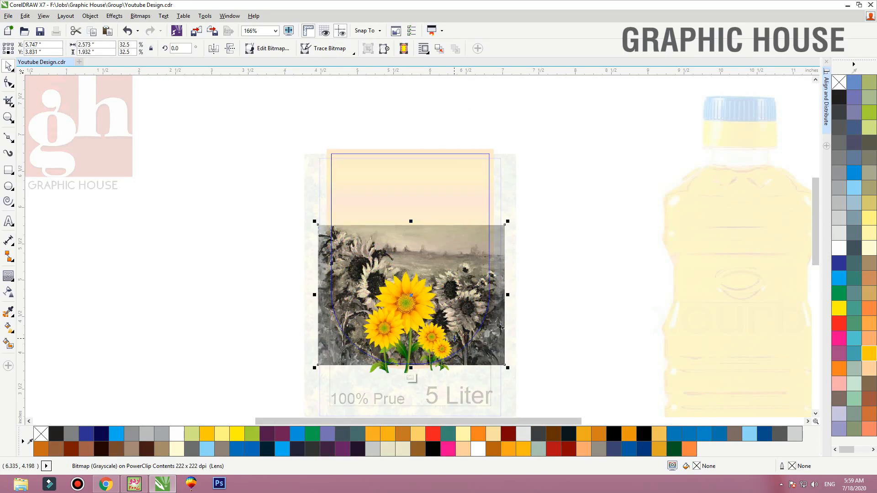
{"action": "left_click_drag", "start_coordinate": [509, 221], "coordinate": [535, 197]}
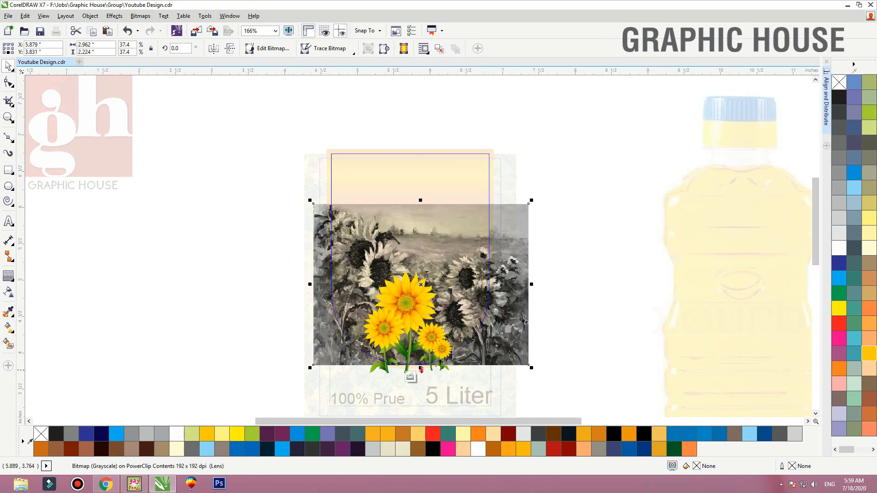
{"action": "left_click_drag", "start_coordinate": [420, 368], "coordinate": [429, 179]}
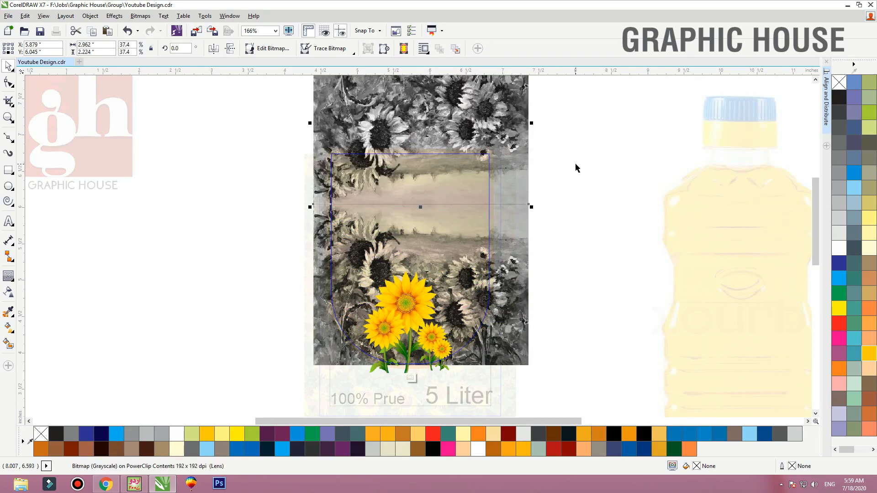
Inside the green panel's PowerClip, trim the mirrored painting slightly along its seam edge with the Shape tool
{"action": "left_click", "coordinate": [467, 179]}
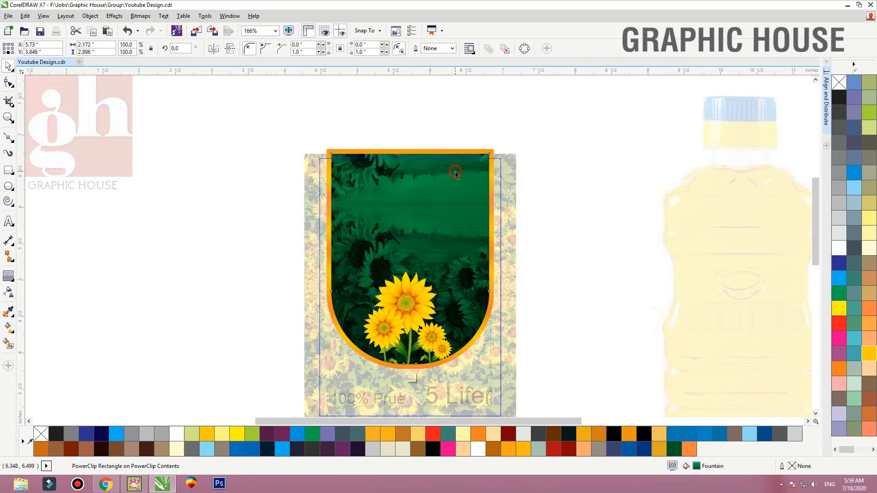
{"action": "key", "text": "Down"}
{"action": "key", "text": "F10"}
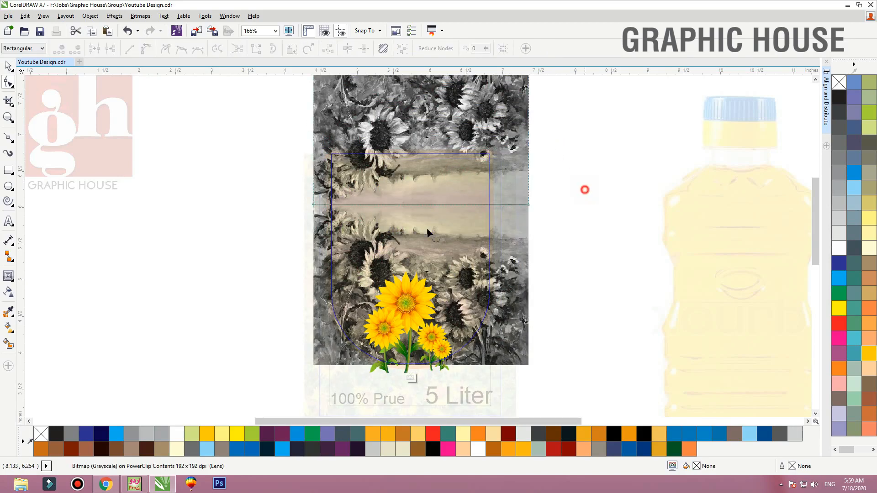
{"action": "key", "text": "space"}
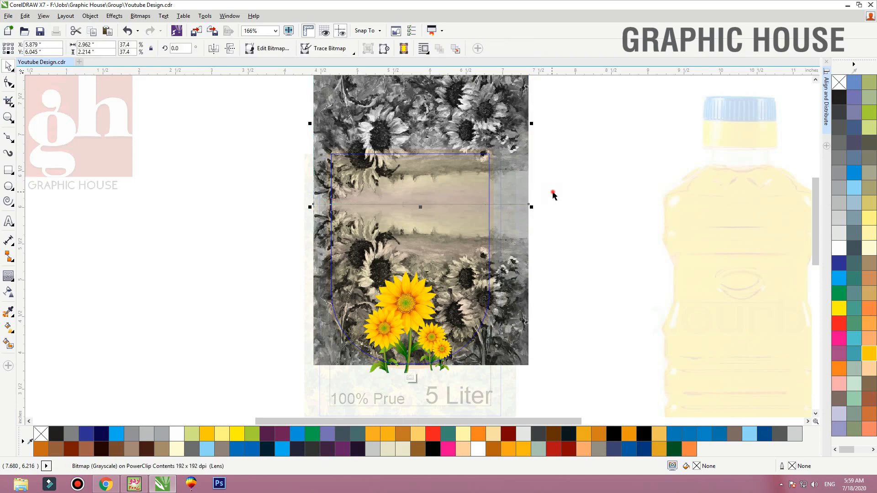
Trim the original lower painting's top edge by 0.01 inch by moving its two seam nodes down with the Shape tool
{"action": "left_click", "coordinate": [553, 191]}
{"action": "key", "text": "F2"}
{"action": "left_click_drag", "start_coordinate": [556, 190], "coordinate": [475, 228]}
{"action": "left_click", "coordinate": [504, 232]}
{"action": "scroll", "coordinate": [545, 233], "scroll_direction": "down", "scroll_amount": 2}
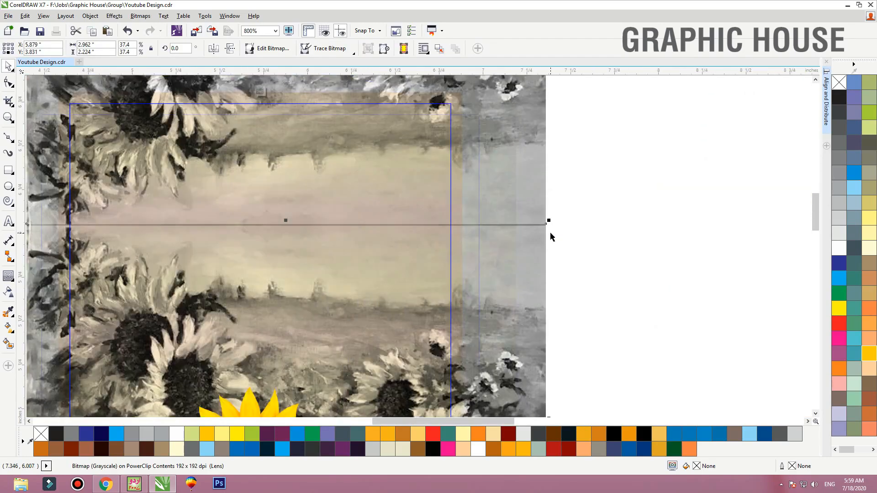
{"action": "key", "text": "F10"}
{"action": "scroll", "coordinate": [553, 233], "scroll_direction": "down", "scroll_amount": 1}
{"action": "left_click_drag", "start_coordinate": [600, 197], "coordinate": [193, 242]}
{"action": "key", "text": "Down"}
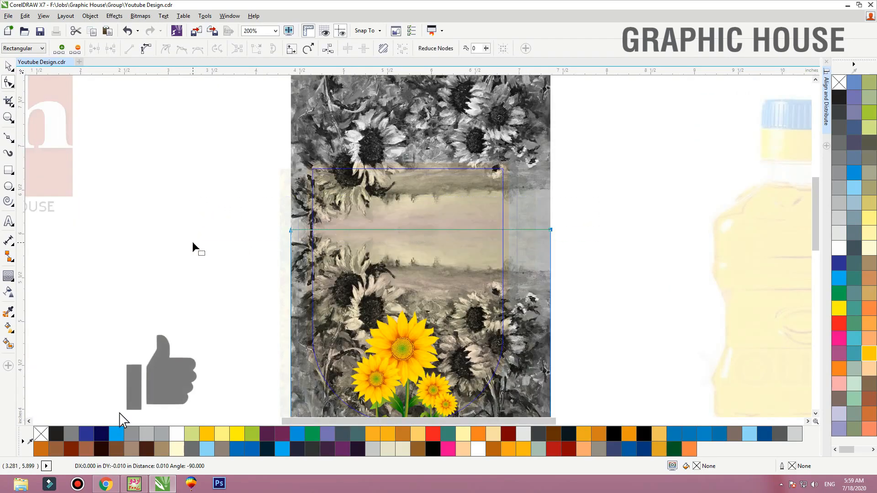
Move the mirrored painting down at high magnification to close the thin gap along its seam with the lower painting
{"action": "key", "text": "space"}
{"action": "key", "text": "F2"}
{"action": "left_click_drag", "start_coordinate": [572, 225], "coordinate": [485, 246]}
{"action": "left_click", "coordinate": [664, 219]}
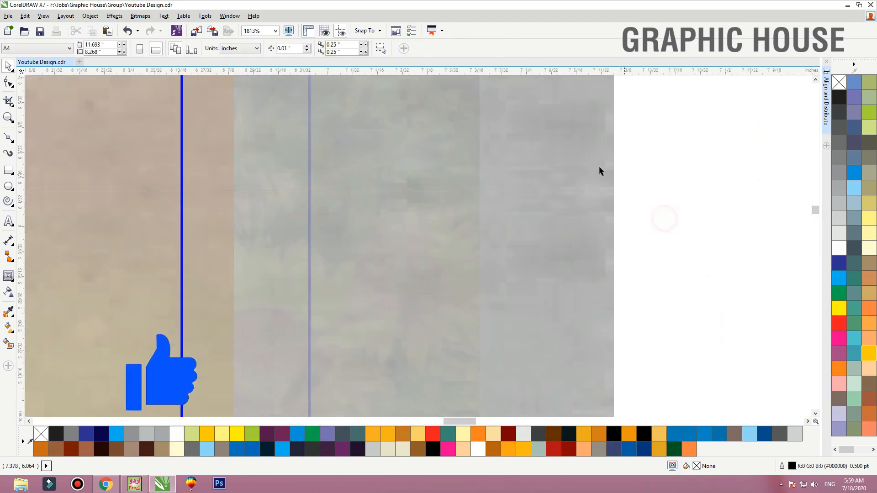
{"action": "left_click", "coordinate": [600, 167]}
{"action": "key", "text": "Down"}
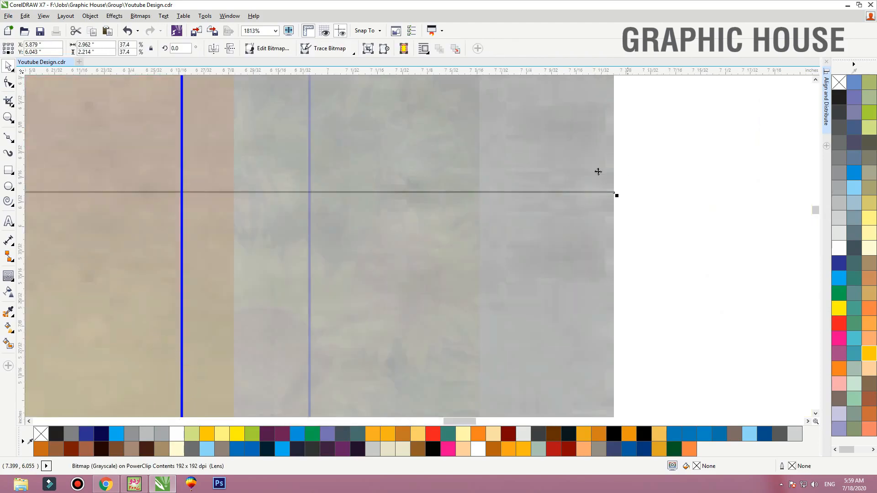
{"action": "key", "text": "Up"}
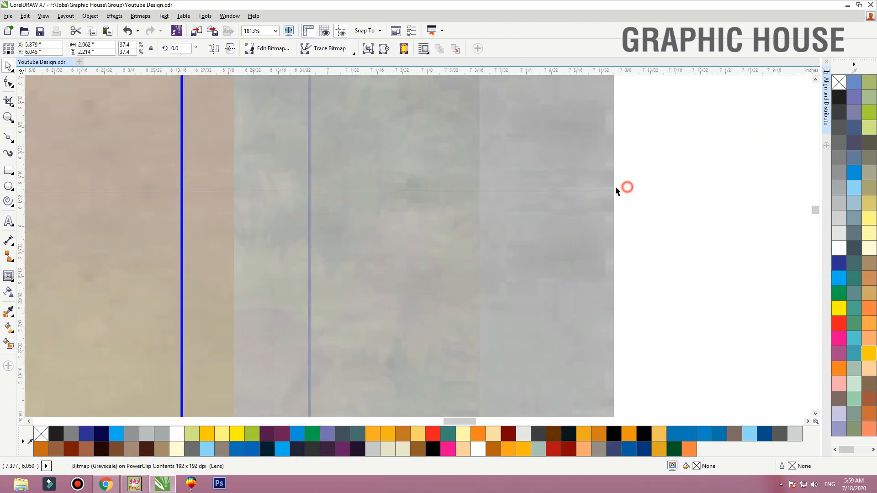
{"action": "key", "text": "F2"}
{"action": "left_click_drag", "start_coordinate": [616, 191], "coordinate": [597, 196]}
{"action": "key", "text": "space"}
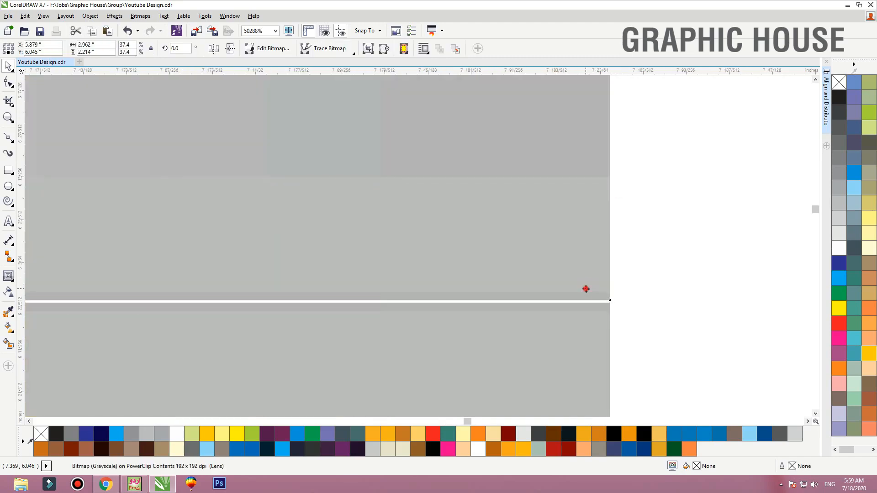
{"action": "left_click_drag", "start_coordinate": [586, 289], "coordinate": [586, 292]}
Finish editing the nested PowerClips of the green panel and label background, and bring the whole label into view
{"action": "right_click", "coordinate": [653, 268]}
{"action": "key", "text": "f"}
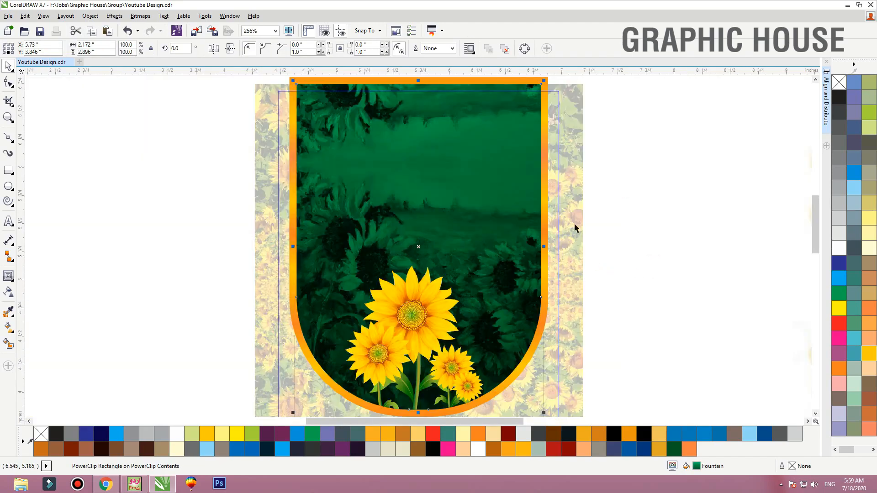
{"action": "left_click", "coordinate": [609, 213]}
{"action": "left_click", "coordinate": [631, 176], "text": "ctrl"}
{"action": "left_click", "coordinate": [634, 209]}
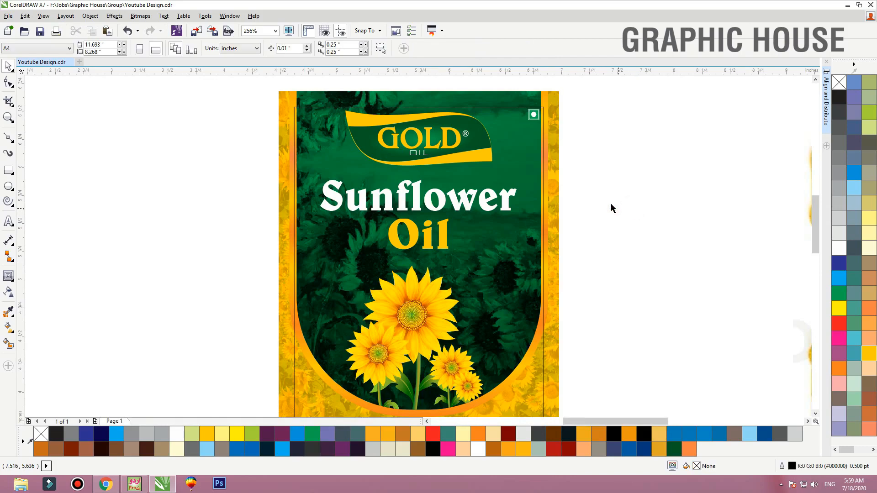
{"action": "left_click", "coordinate": [559, 189]}
{"action": "key", "text": "shift+F2"}
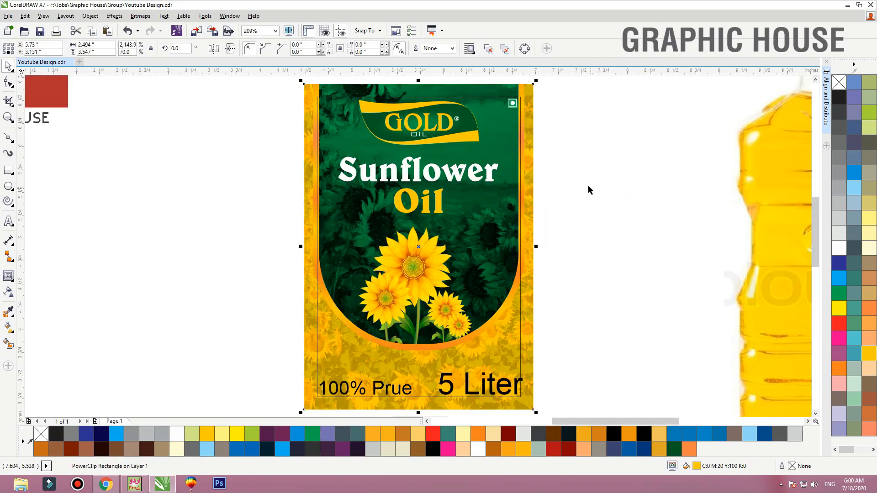
{"action": "left_click", "coordinate": [419, 172]}
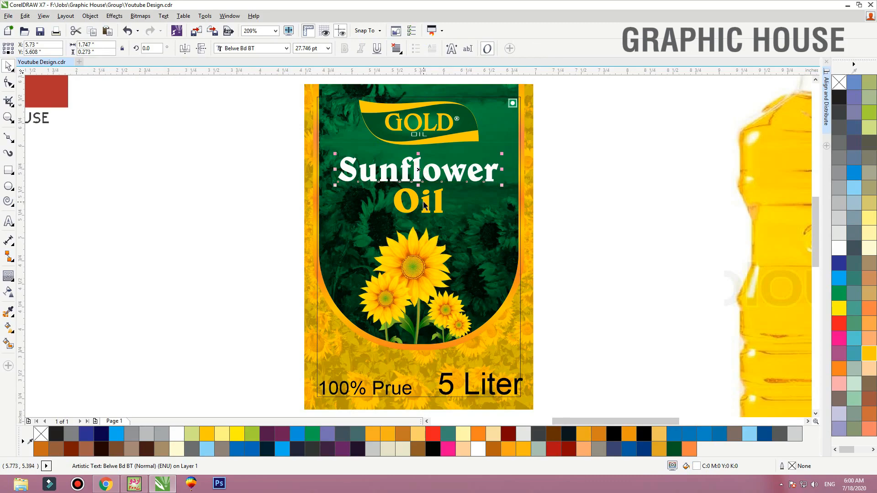
Switch to Chrome, look back through the sunflower artwork wallpaper image results, and return to CorelDRAW
{"action": "left_click", "coordinate": [105, 485]}
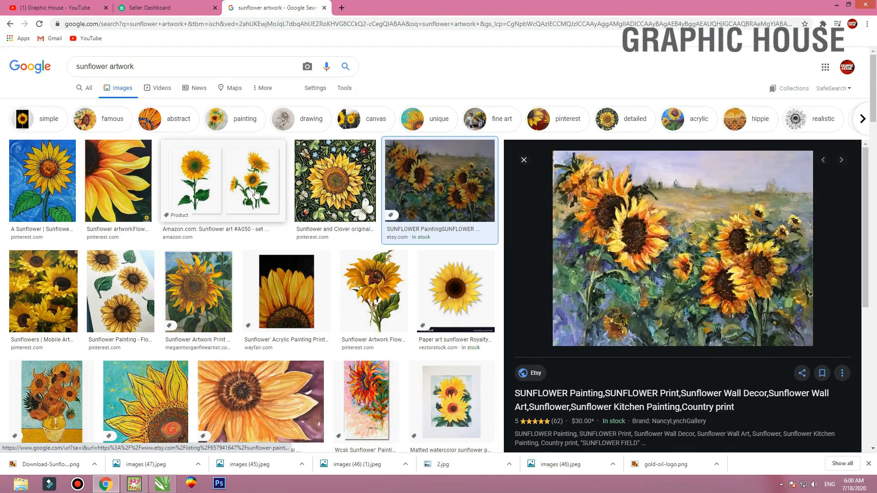
{"action": "left_click", "coordinate": [9, 25]}
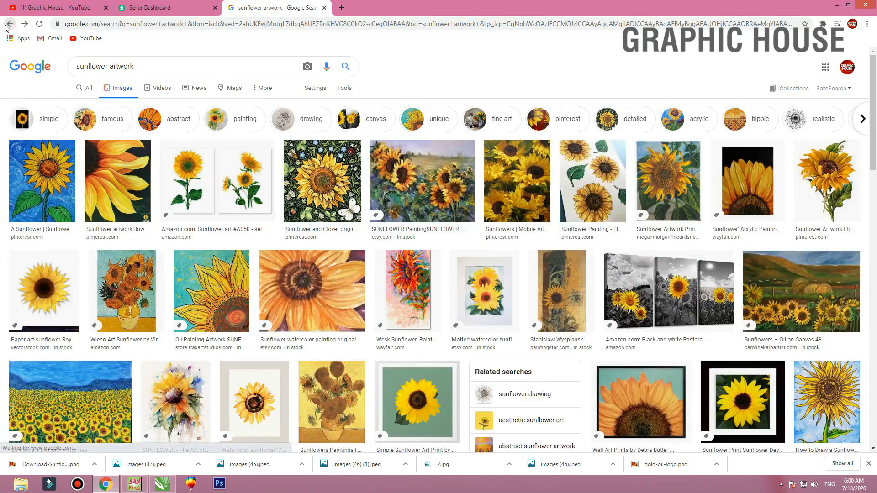
{"action": "left_click", "coordinate": [5, 26]}
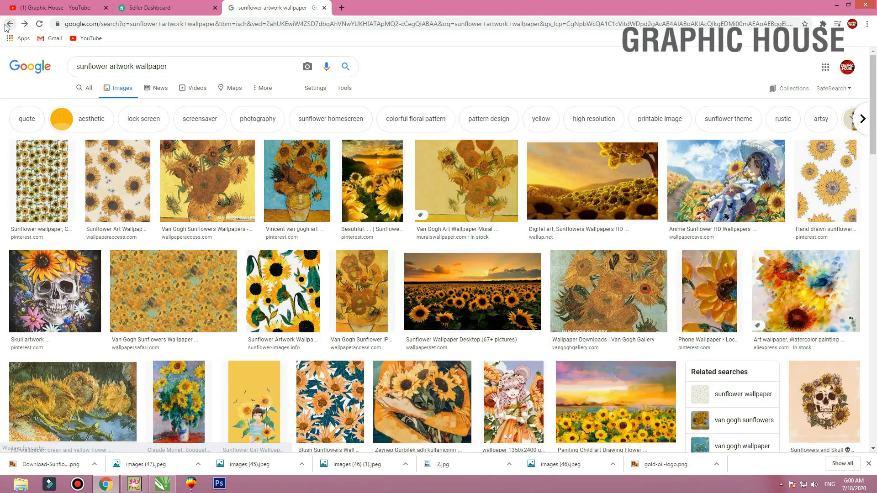
{"action": "left_click", "coordinate": [5, 27]}
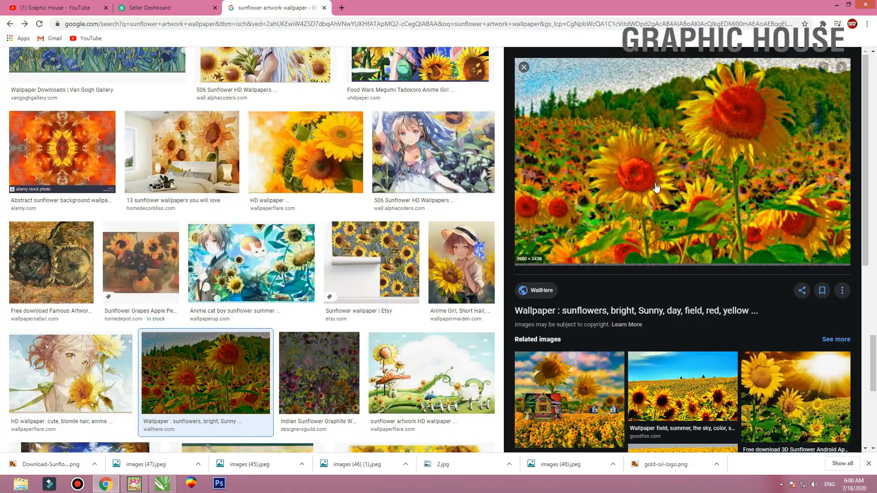
{"action": "scroll", "coordinate": [169, 221], "scroll_direction": "down", "scroll_amount": 10}
{"action": "key", "text": "Escape"}
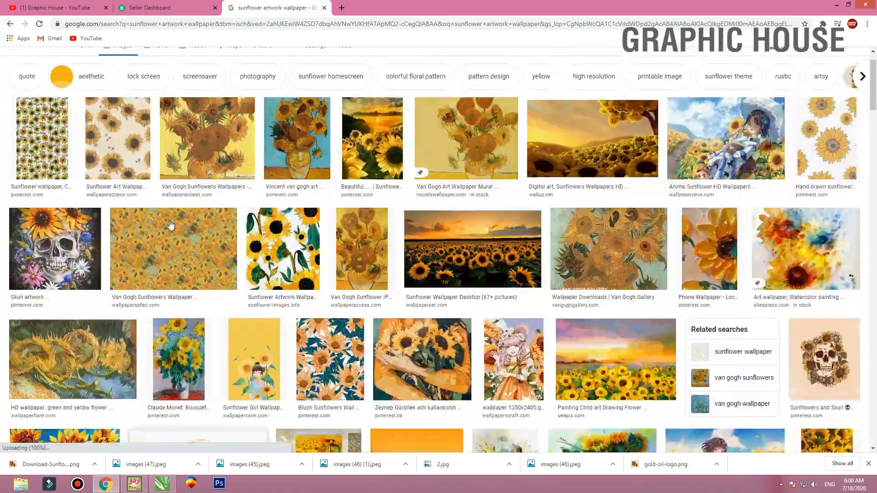
{"action": "left_click", "coordinate": [831, 6]}
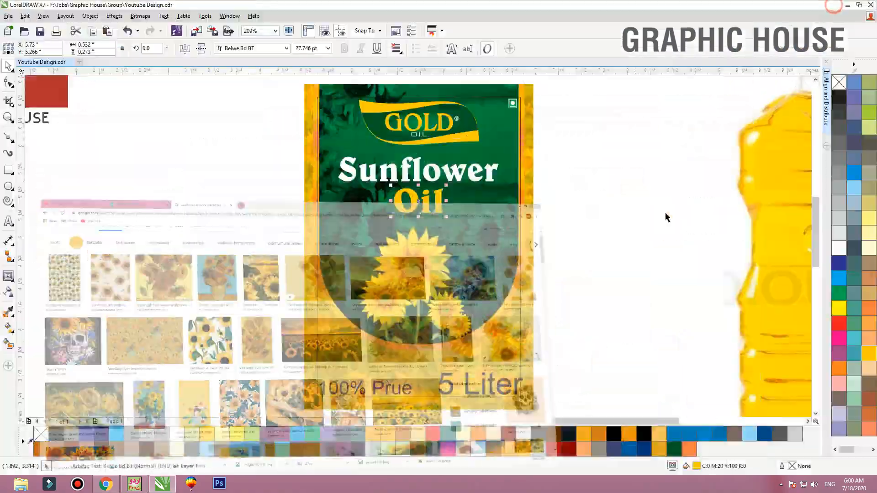
Group the Sunflower and Oil texts on the label
{"action": "scroll", "coordinate": [566, 218], "scroll_direction": "up", "scroll_amount": 3}
{"action": "scroll", "coordinate": [379, 233], "scroll_direction": "down", "scroll_amount": 5}
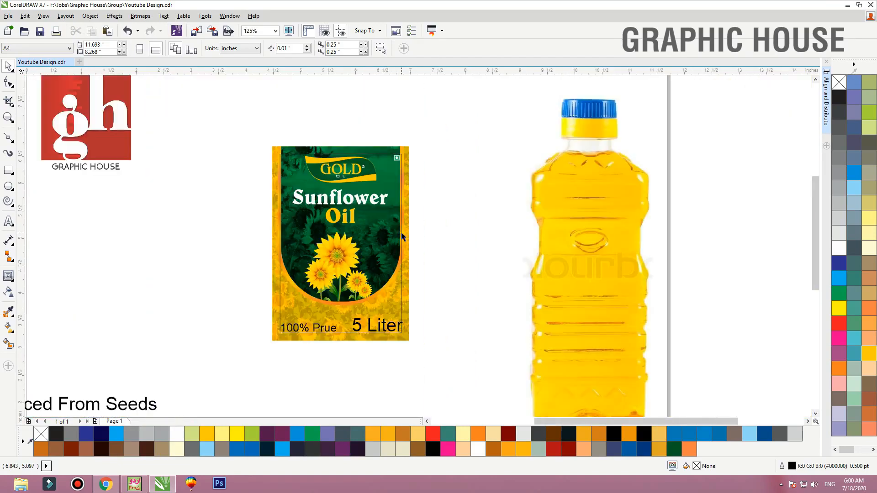
{"action": "left_click", "coordinate": [398, 233]}
{"action": "scroll", "coordinate": [423, 225], "scroll_direction": "up", "scroll_amount": 3}
{"action": "left_click", "coordinate": [424, 211], "text": "ctrl"}
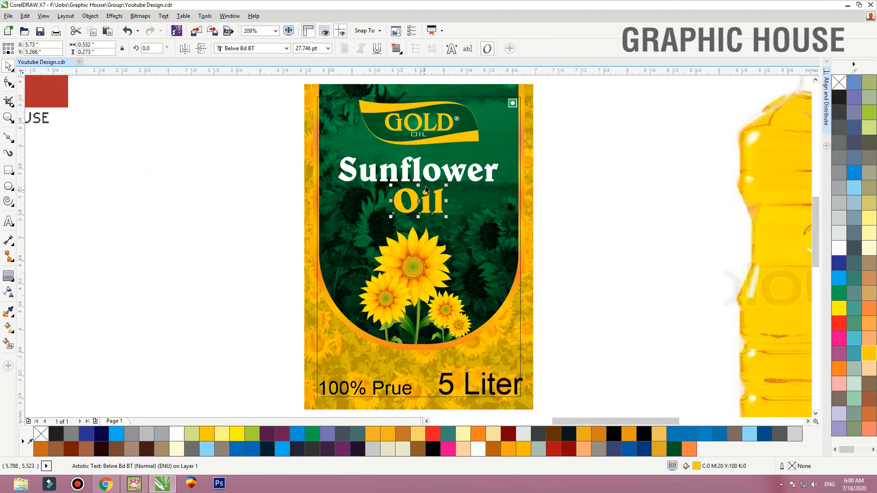
{"action": "left_click", "coordinate": [430, 180], "text": "ctrl+shift"}
{"action": "key", "text": "ctrl+g"}
{"action": "key", "text": "shift+F2"}
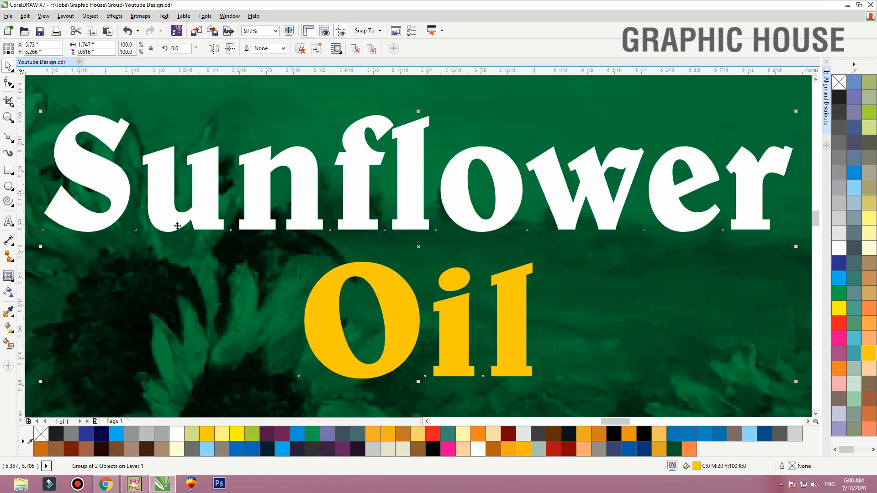
Add a drop shadow to the grouped Sunflower Oil title with opacity 88 and feathering 5
{"action": "key", "text": "F3"}
{"action": "left_click", "coordinate": [13, 284]}
{"action": "left_click", "coordinate": [55, 277]}
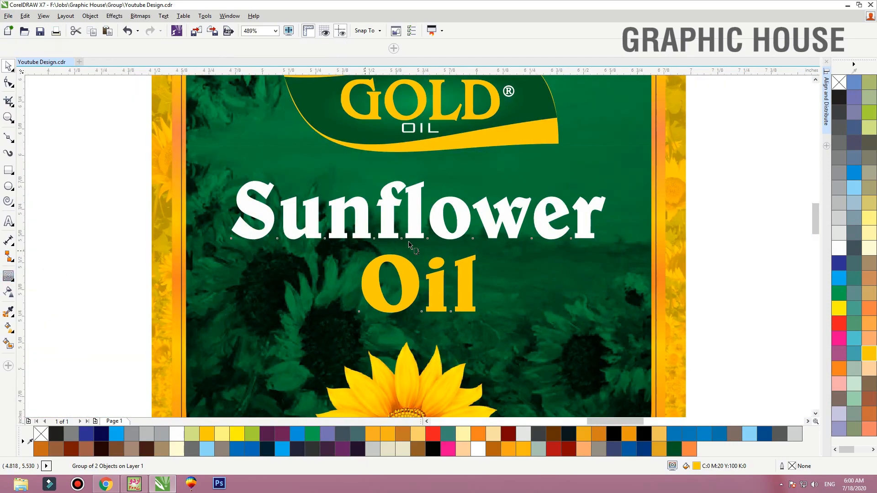
{"action": "left_click_drag", "start_coordinate": [418, 247], "coordinate": [406, 289]}
{"action": "left_click_drag", "start_coordinate": [249, 48], "coordinate": [196, 46]}
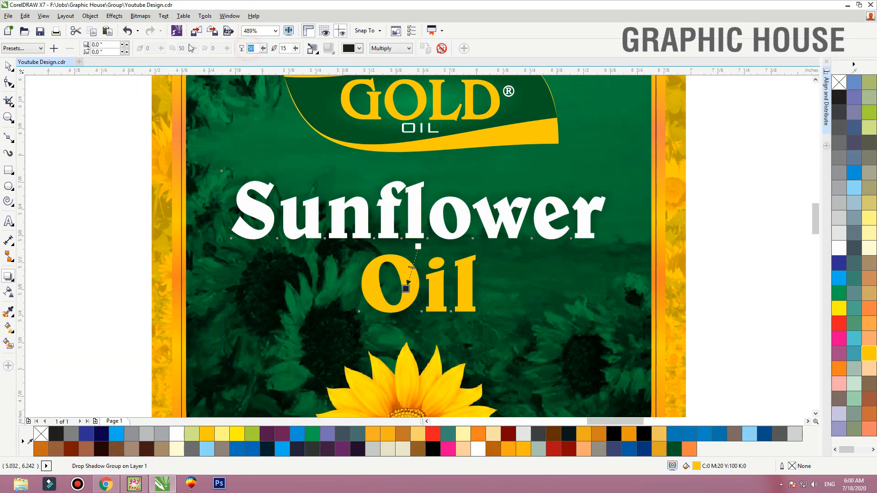
{"action": "type", "text": "88"}
{"action": "key", "text": "Tab"}
{"action": "type", "text": "5"}
{"action": "key", "text": "Return"}
{"action": "key", "text": "space"}
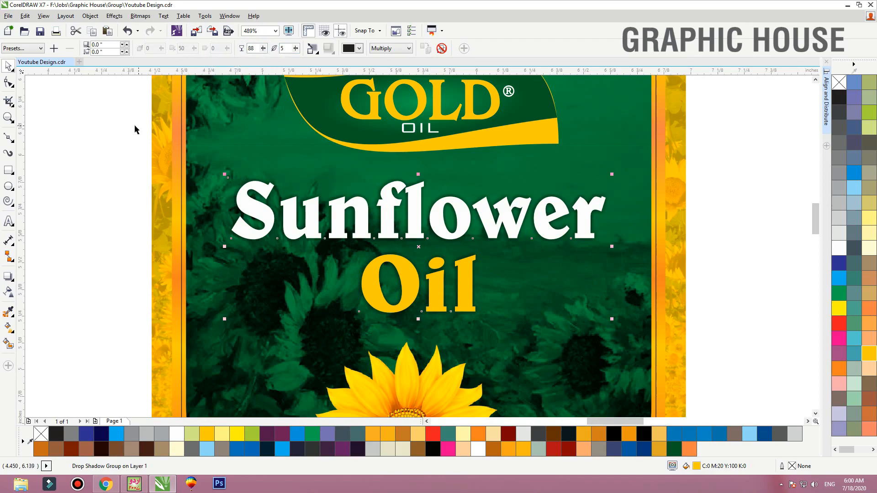
Break the drop shadow apart from the Sunflower Oil title and shift the shadow slightly down and to the left
{"action": "key", "text": "ctrl+k"}
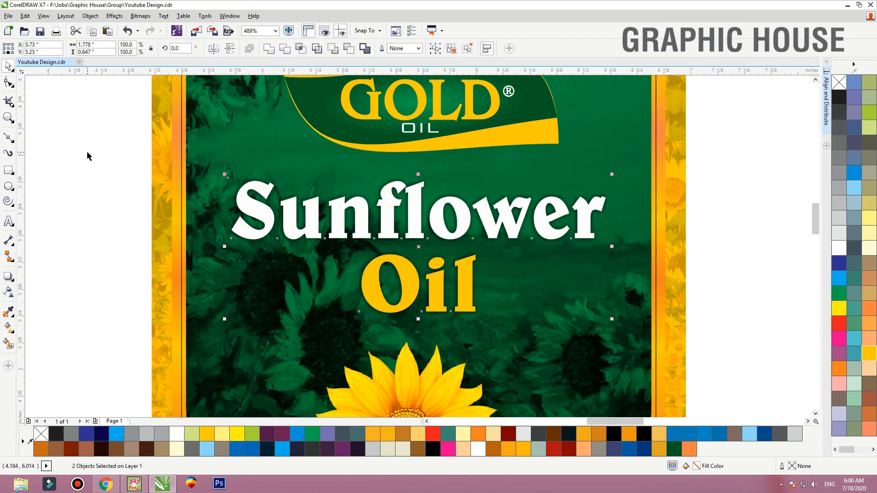
{"action": "left_click", "coordinate": [88, 155]}
{"action": "left_click", "coordinate": [418, 256]}
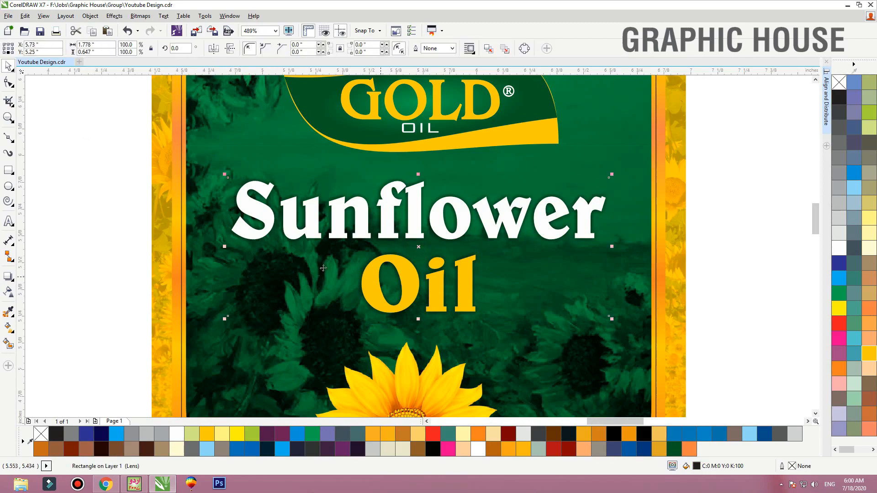
{"action": "key", "text": "ctrl+z"}
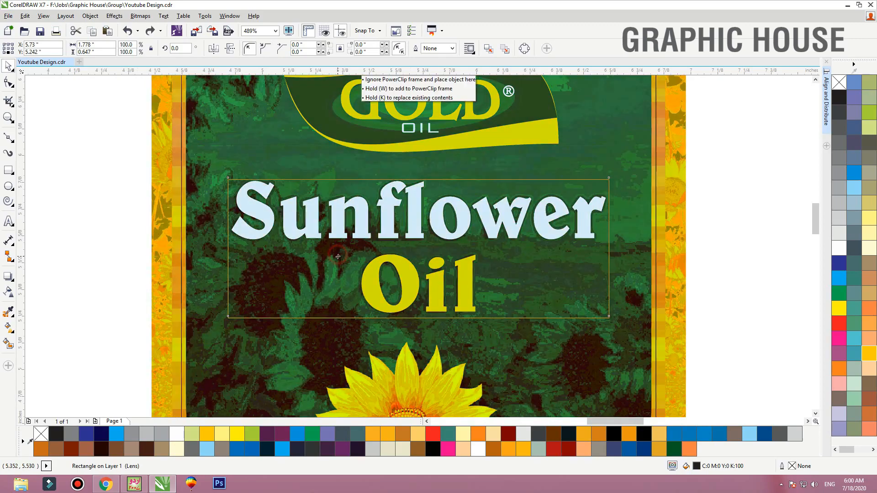
{"action": "left_click_drag", "start_coordinate": [338, 257], "coordinate": [337, 252]}
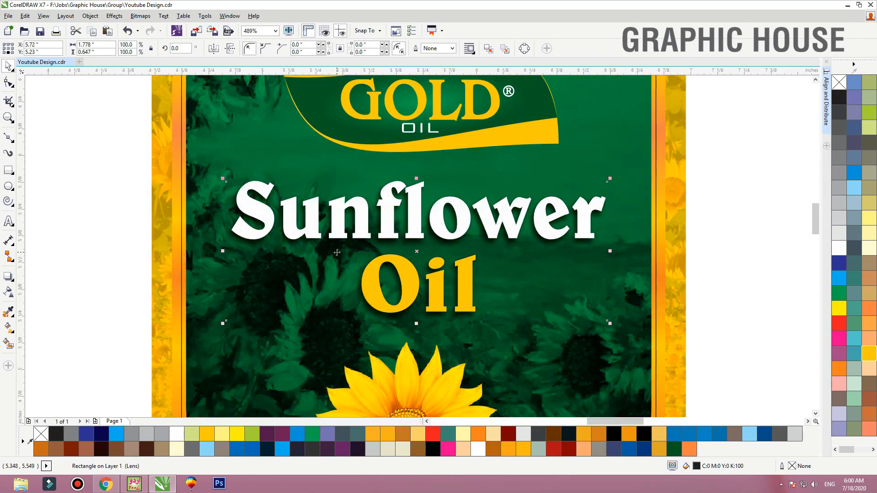
{"action": "left_click", "coordinate": [125, 292]}
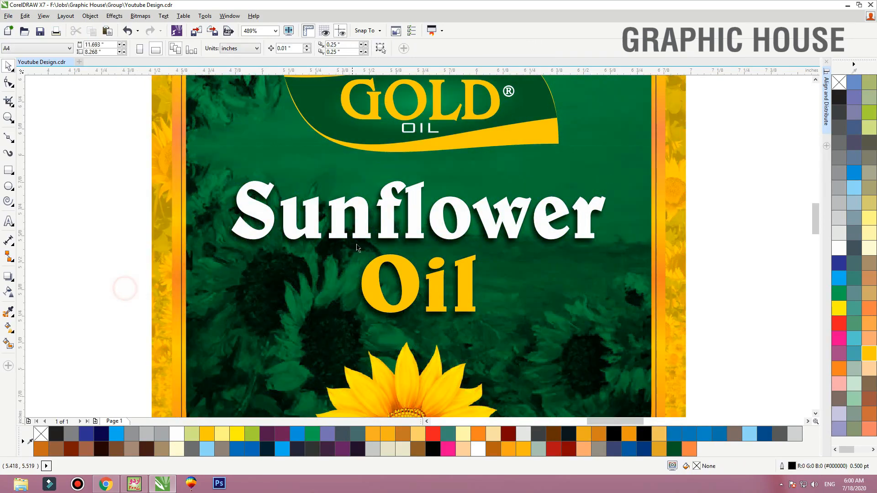
{"action": "left_click_drag", "start_coordinate": [343, 230], "coordinate": [344, 191]}
{"action": "key", "text": "ctrl+z"}
Place a copy of the Gold Oil logo in the empty space above the label and ungroup the copy
{"action": "key", "text": "F3"}
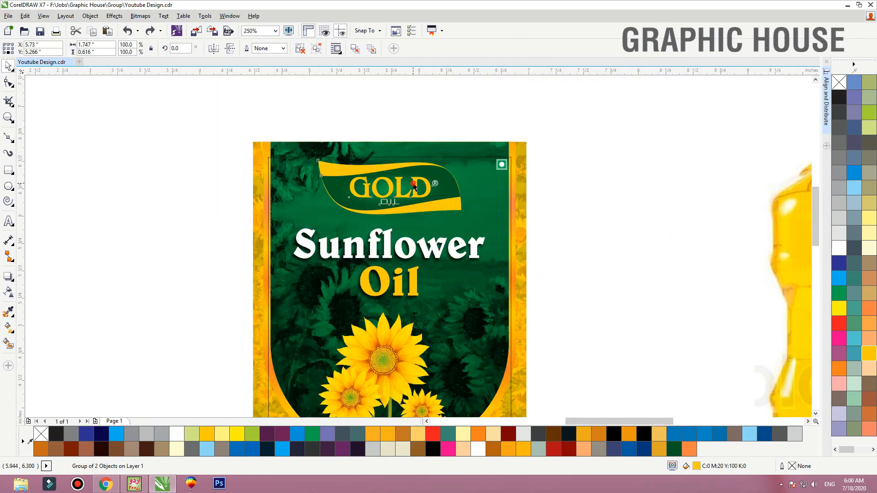
{"action": "left_click", "coordinate": [415, 185]}
{"action": "key", "text": "F2"}
{"action": "left_click_drag", "start_coordinate": [568, 132], "coordinate": [227, 246]}
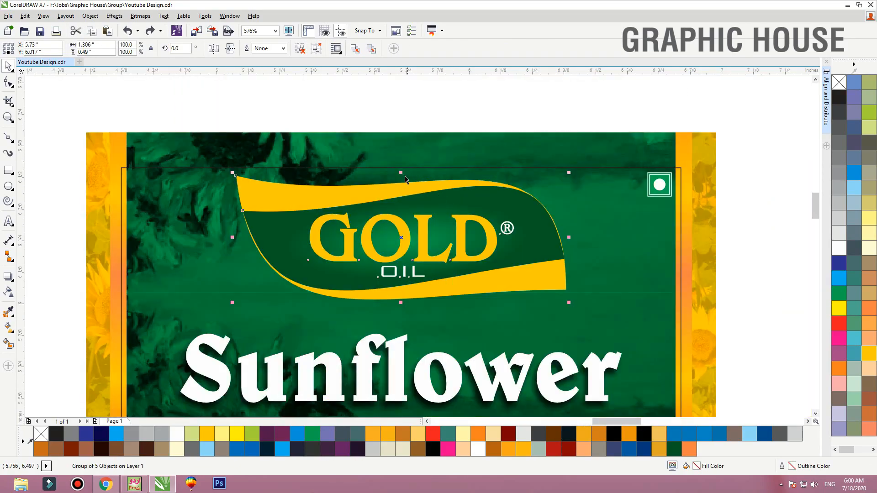
{"action": "left_click_drag", "start_coordinate": [403, 173], "coordinate": [408, 197]}
{"action": "scroll", "coordinate": [411, 270], "scroll_direction": "down", "scroll_amount": 1}
{"action": "left_click_drag", "start_coordinate": [412, 268], "coordinate": [413, 164]}
{"action": "left_click", "coordinate": [304, 53]}
{"action": "left_click", "coordinate": [241, 94]}
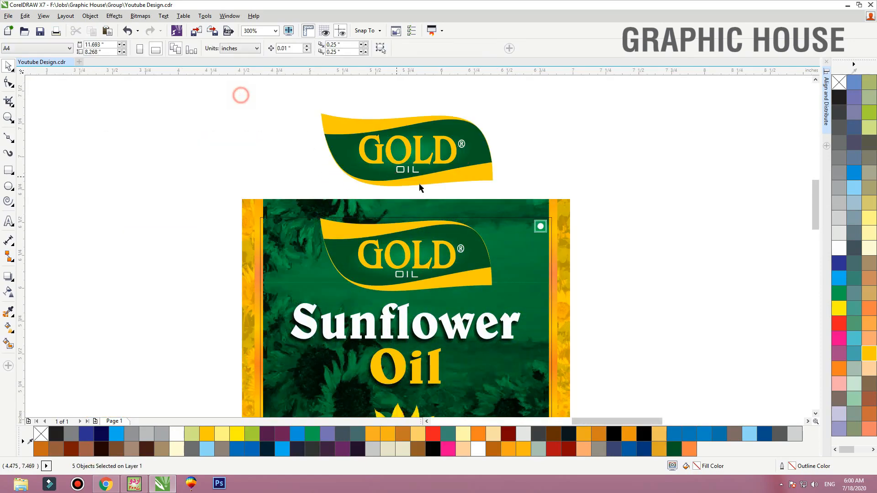
Delete the dark green inner shape and all lettering from the logo copy, and fill the remaining leaf shape with green C100 M0 Y100 K0
{"action": "left_click", "coordinate": [420, 184]}
{"action": "left_click", "coordinate": [412, 162]}
{"action": "key", "text": "Delete"}
{"action": "left_click", "coordinate": [405, 162]}
{"action": "left_click_drag", "start_coordinate": [516, 123], "coordinate": [291, 190]}
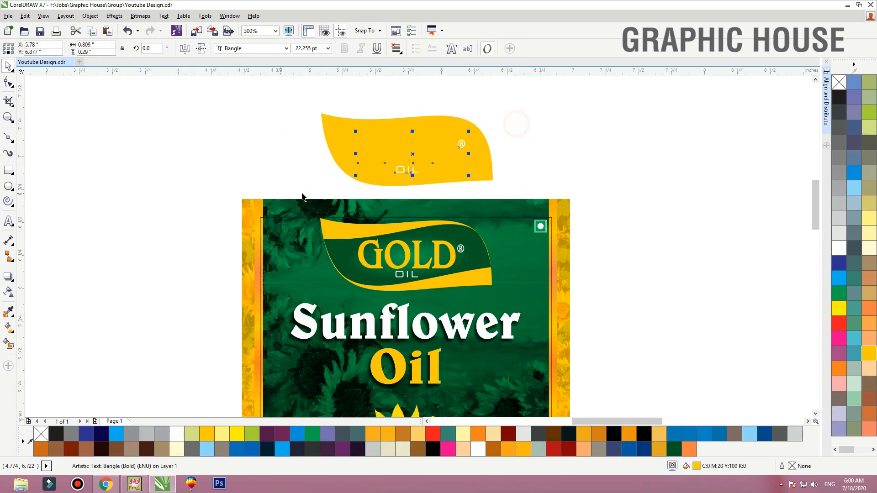
{"action": "key", "text": "Delete"}
{"action": "left_click", "coordinate": [402, 152]}
{"action": "left_click", "coordinate": [839, 293]}
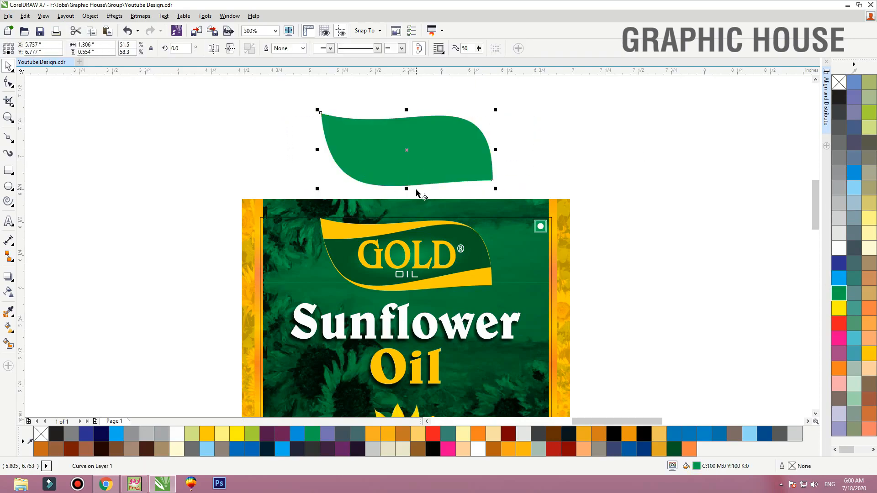
Give the leaf copy an elliptical fountain fill from yellow-green at the centre to green, and widen the gradient beyond the leaf's edges
{"action": "key", "text": "g"}
{"action": "left_click_drag", "start_coordinate": [416, 189], "coordinate": [415, 110]}
{"action": "left_click", "coordinate": [868, 112]}
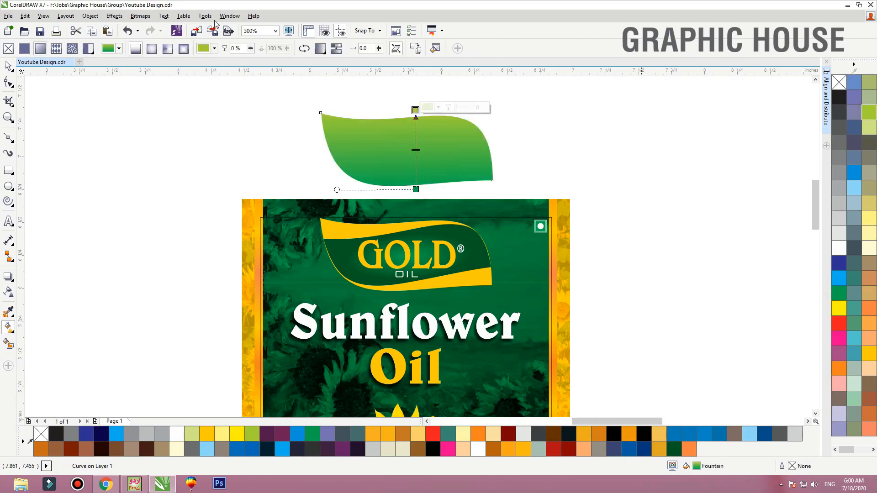
{"action": "left_click", "coordinate": [151, 48]}
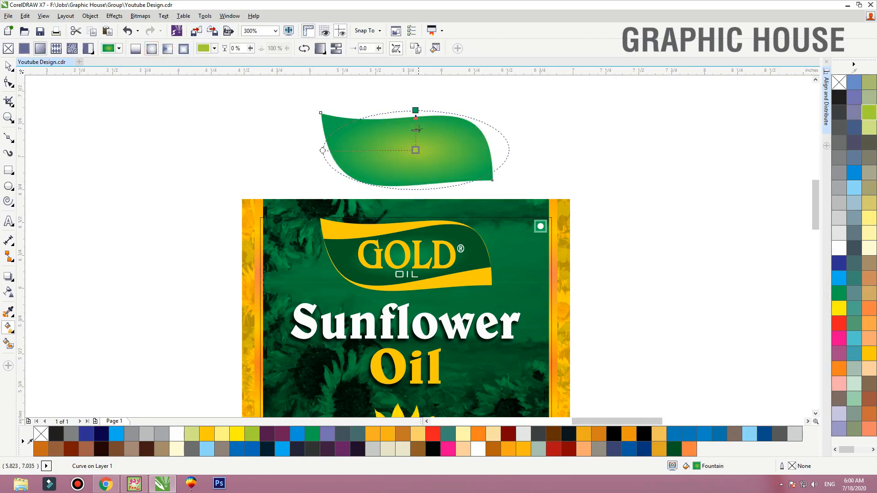
{"action": "left_click_drag", "start_coordinate": [416, 110], "coordinate": [423, 81]}
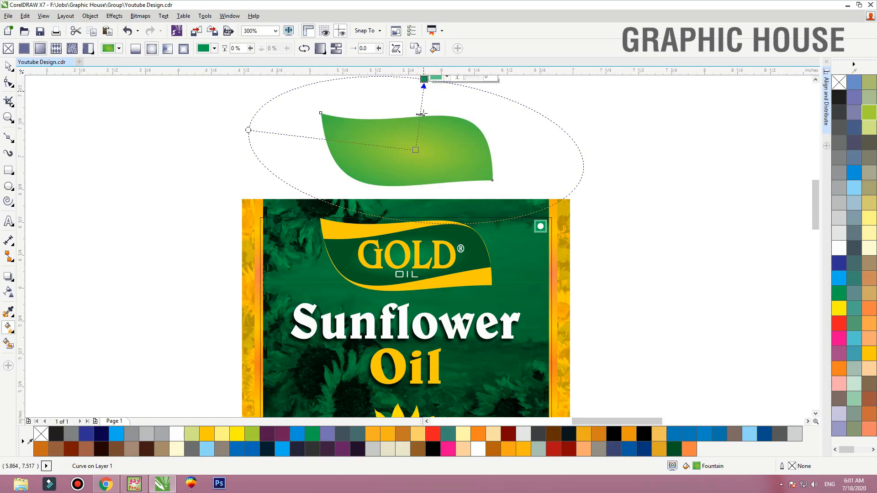
Move the gradient leaf over the Gold Oil logo and enlarge it to about 1.657 by 0.703 inches, centred on the logo
{"action": "key", "text": "space"}
{"action": "left_click_drag", "start_coordinate": [431, 150], "coordinate": [427, 255]}
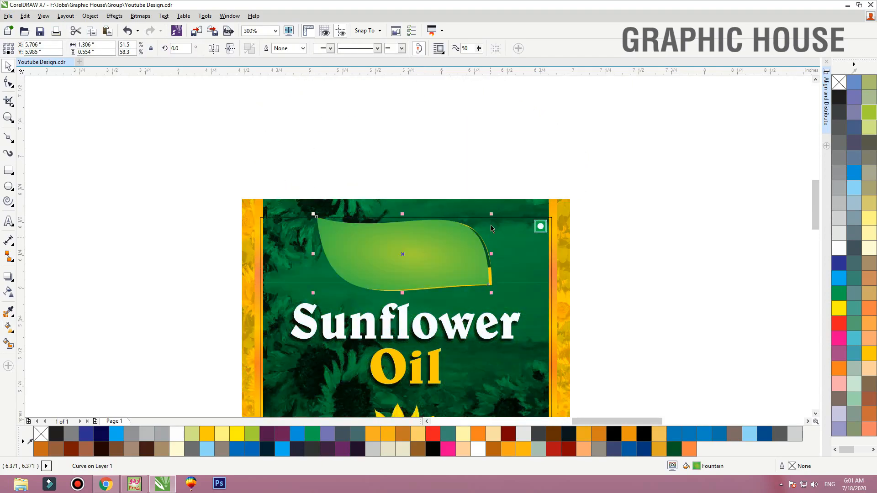
{"action": "left_click_drag", "start_coordinate": [492, 214], "coordinate": [515, 196]}
{"action": "left_click_drag", "start_coordinate": [484, 242], "coordinate": [486, 247]}
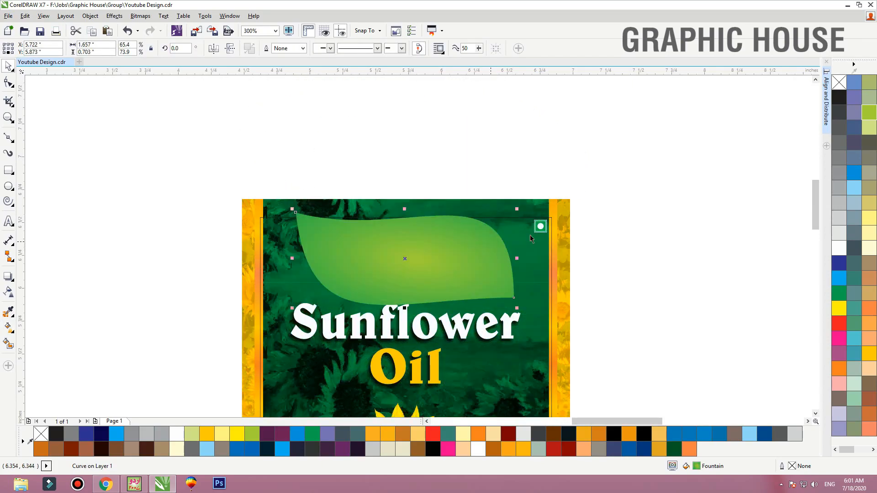
Convert the enlarged gradient leaf to a bitmap
{"action": "key", "text": "F2"}
{"action": "left_click_drag", "start_coordinate": [682, 154], "coordinate": [274, 389]}
{"action": "left_click", "coordinate": [140, 15]}
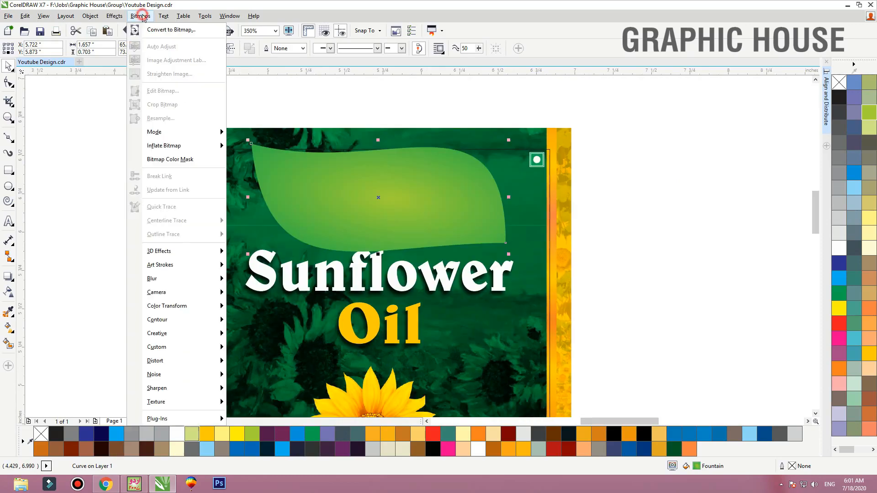
{"action": "left_click", "coordinate": [150, 29]}
{"action": "left_click", "coordinate": [409, 290]}
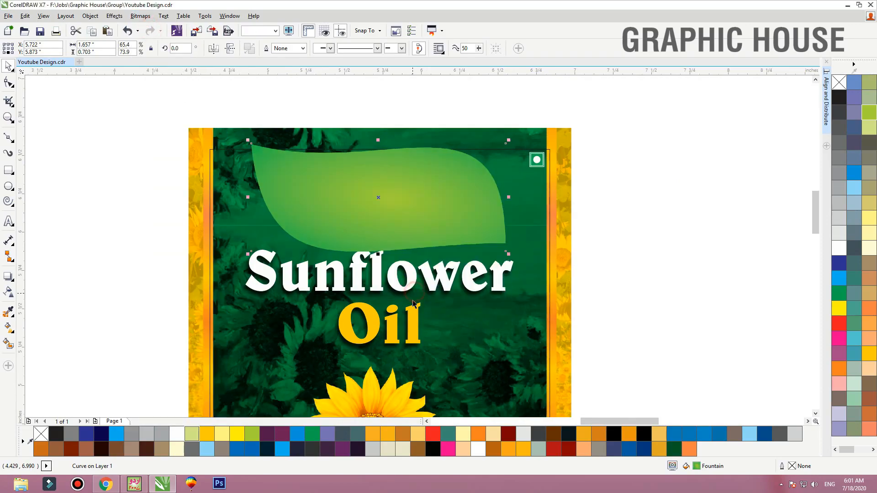
Apply a Gaussian blur with a radius of 56 pixels to the leaf bitmap
{"action": "left_click", "coordinate": [141, 15]}
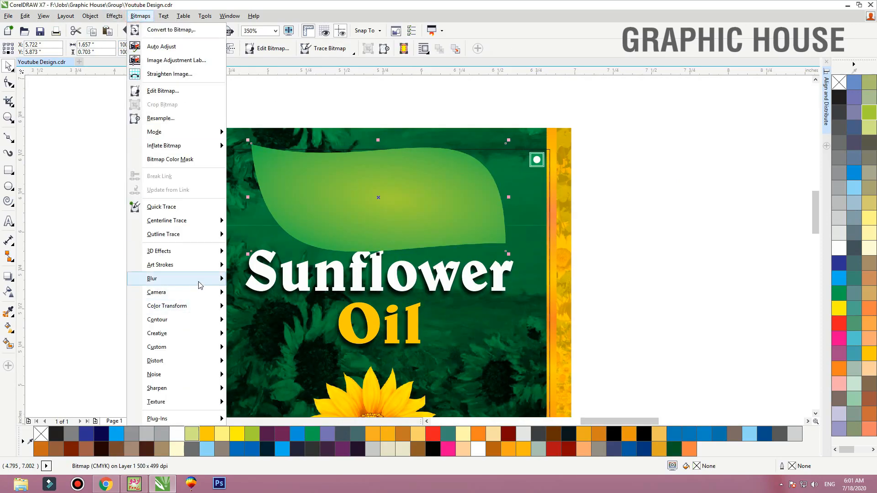
{"action": "mouse_move", "coordinate": [201, 280]}
{"action": "left_click", "coordinate": [292, 293]}
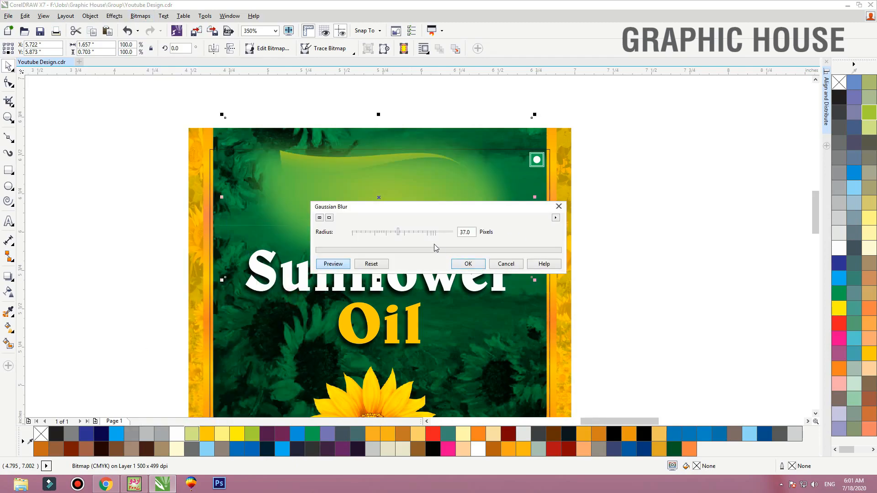
{"action": "left_click", "coordinate": [409, 233]}
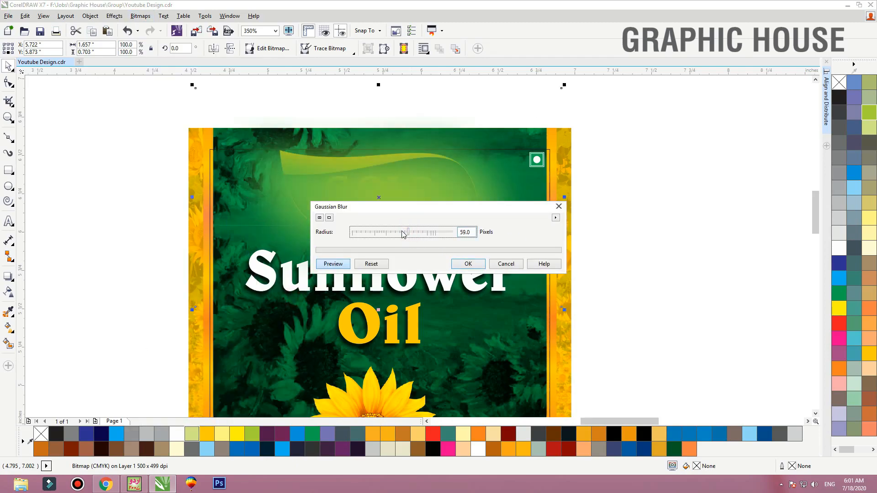
{"action": "left_click", "coordinate": [393, 233]}
{"action": "left_click", "coordinate": [407, 232]}
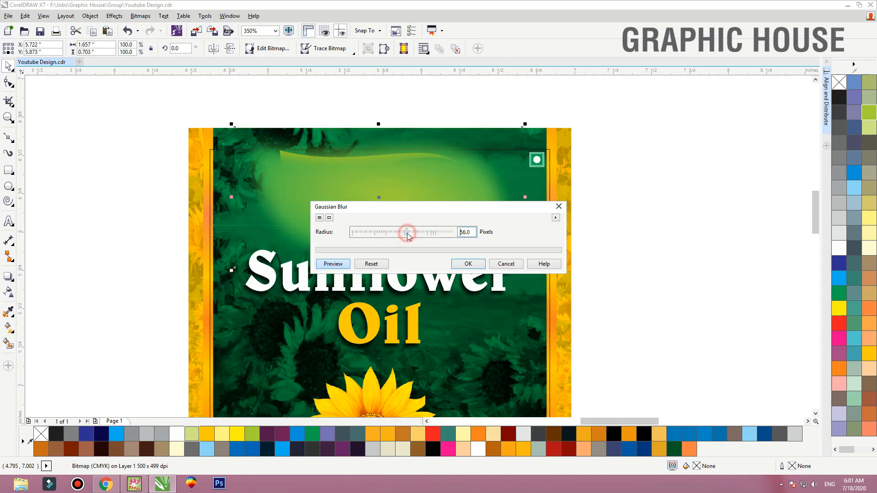
{"action": "left_click", "coordinate": [469, 264]}
PowerClip the blurred leaf glow inside the yellow label rectangle so it sits behind the logo
{"action": "right_click", "coordinate": [422, 181]}
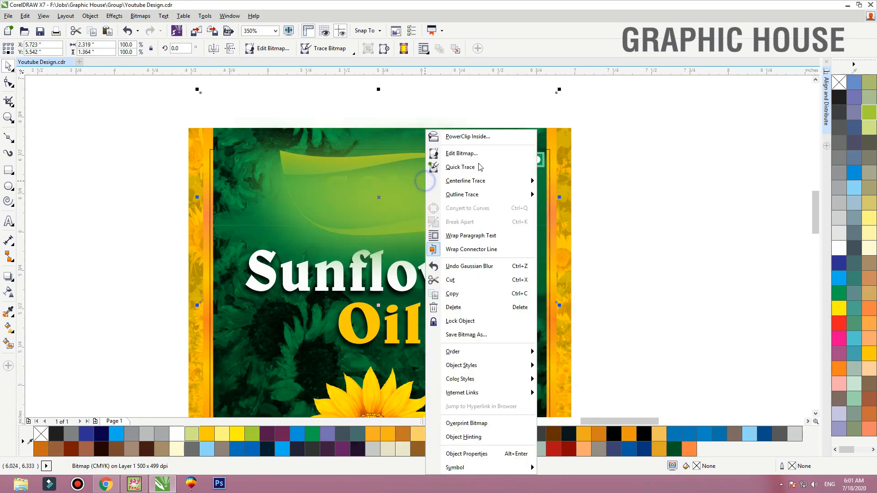
{"action": "left_click", "coordinate": [574, 249]}
{"action": "left_click", "coordinate": [563, 357]}
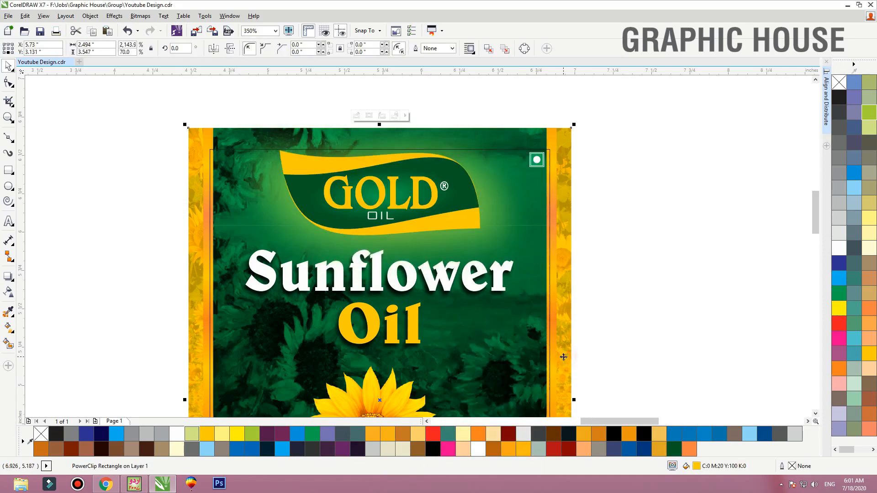
Edit the label's clipped contents and PowerClip the blurred glow inside the inner green panel
{"action": "left_click", "coordinate": [563, 357], "text": "ctrl"}
{"action": "left_click", "coordinate": [436, 182]}
{"action": "right_click", "coordinate": [424, 187]}
{"action": "left_click", "coordinate": [476, 121]}
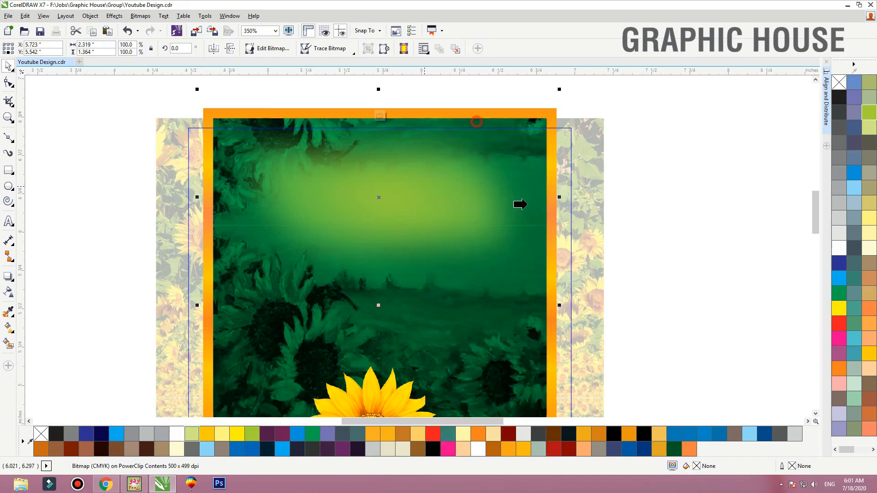
{"action": "left_click", "coordinate": [544, 369]}
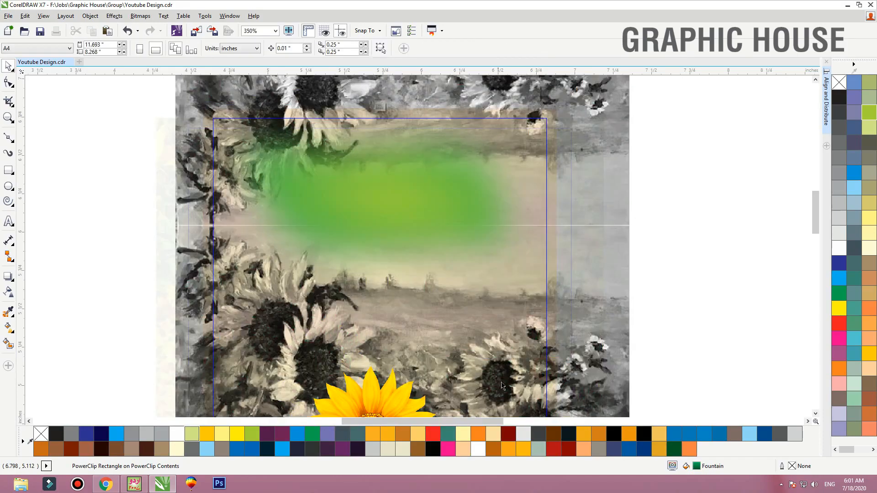
Place the glow behind the painting in the green panel's clipped contents and finish editing the label
{"action": "scroll", "coordinate": [432, 217], "scroll_direction": "down", "scroll_amount": 4}
{"action": "scroll", "coordinate": [432, 217], "scroll_direction": "up", "scroll_amount": 3}
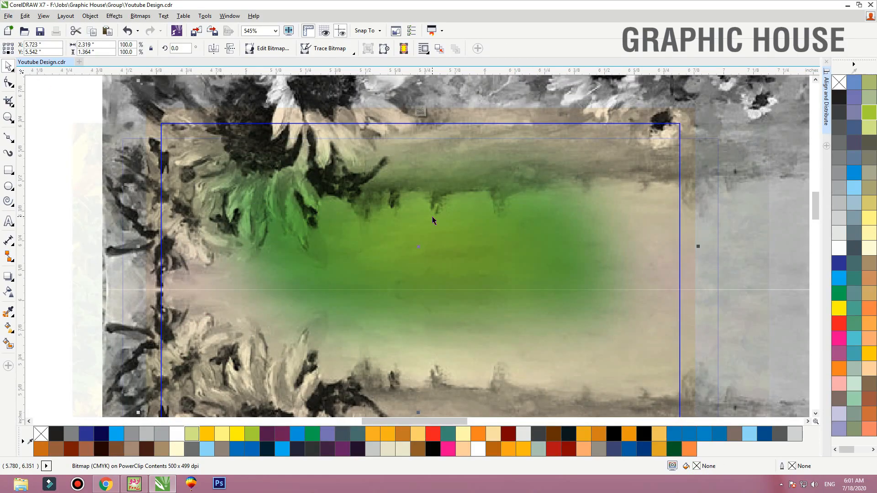
{"action": "scroll", "coordinate": [433, 217], "scroll_direction": "down", "scroll_amount": 2}
{"action": "left_click", "coordinate": [191, 166], "text": "ctrl"}
{"action": "left_click", "coordinate": [198, 161], "text": "ctrl"}
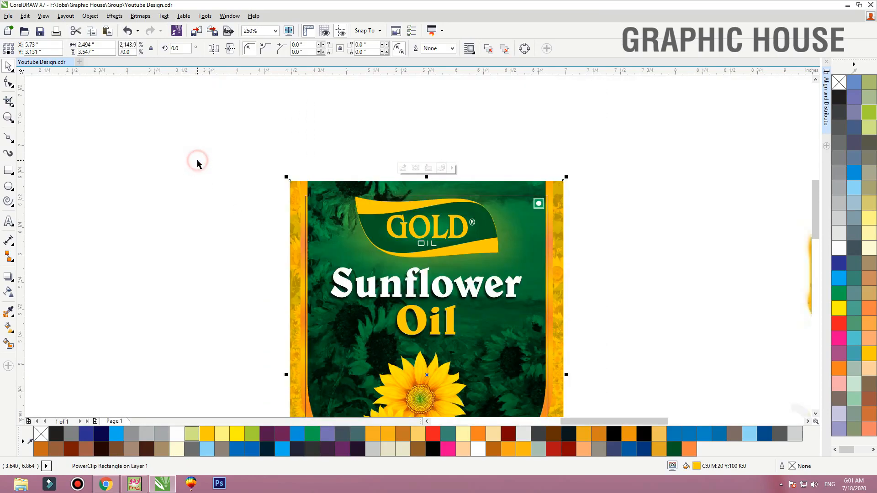
Reopen the green panel's clipped contents, enlarge the glow bitmap evenly about its centre, and finish editing
{"action": "left_click", "coordinate": [367, 175]}
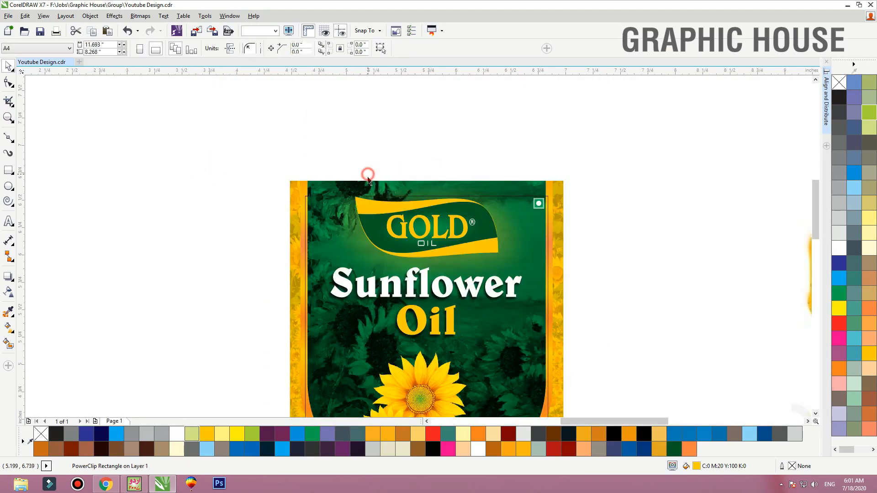
{"action": "left_click", "coordinate": [366, 185], "text": "ctrl"}
{"action": "left_click", "coordinate": [186, 163]}
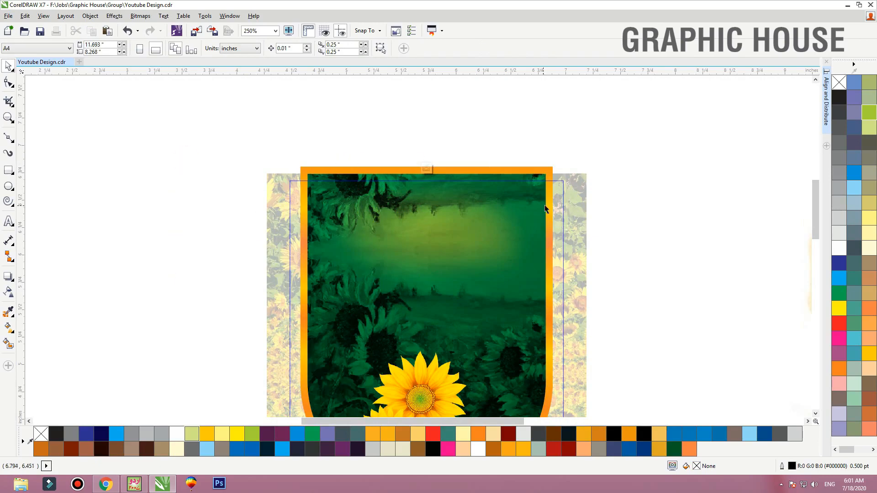
{"action": "left_click", "coordinate": [475, 232], "text": "ctrl"}
{"action": "left_click", "coordinate": [669, 141]}
{"action": "left_click", "coordinate": [407, 279]}
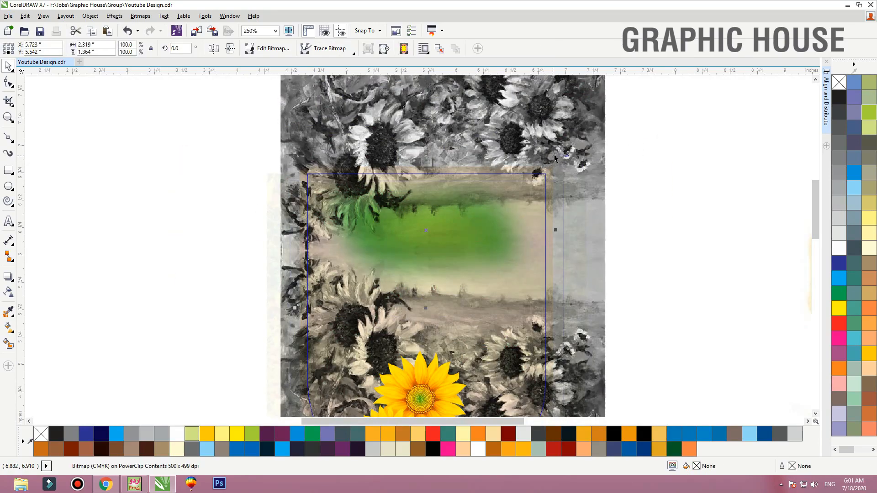
{"action": "left_click_drag", "start_coordinate": [555, 153], "coordinate": [588, 134]}
{"action": "left_click", "coordinate": [670, 162], "text": "ctrl"}
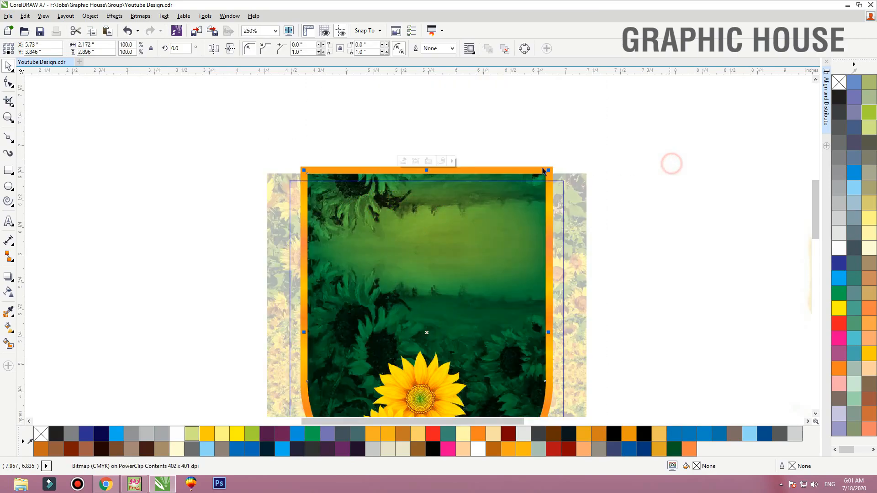
{"action": "left_click", "coordinate": [625, 171], "text": "ctrl"}
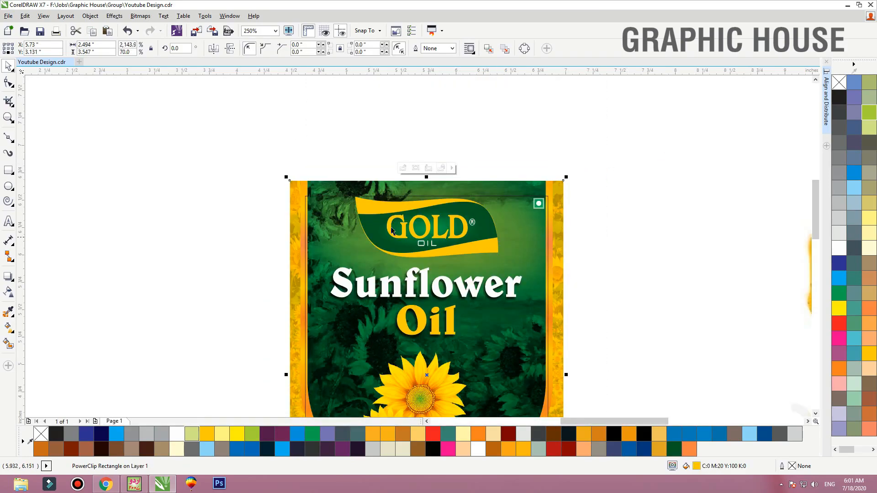
Add a drop shadow to the Gold Oil logo group with opacity 88 and feathering 5
{"action": "left_click", "coordinate": [474, 244]}
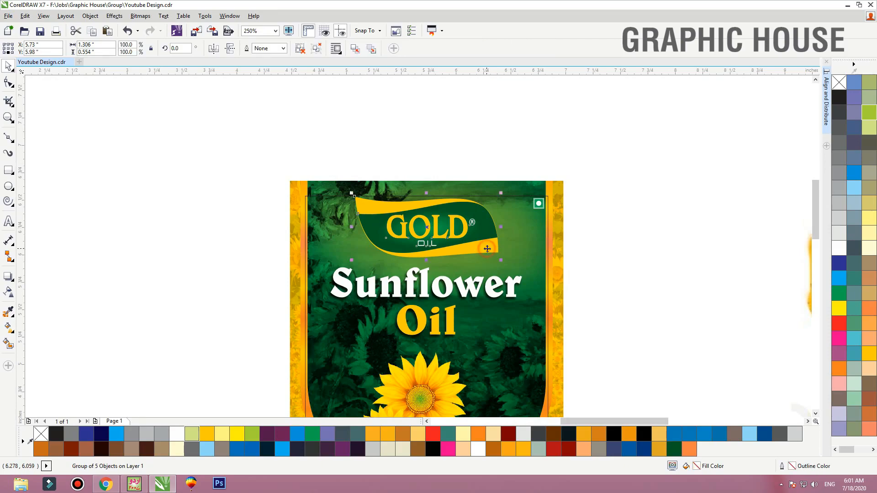
{"action": "key", "text": "shift+F2"}
{"action": "left_click", "coordinate": [8, 276]}
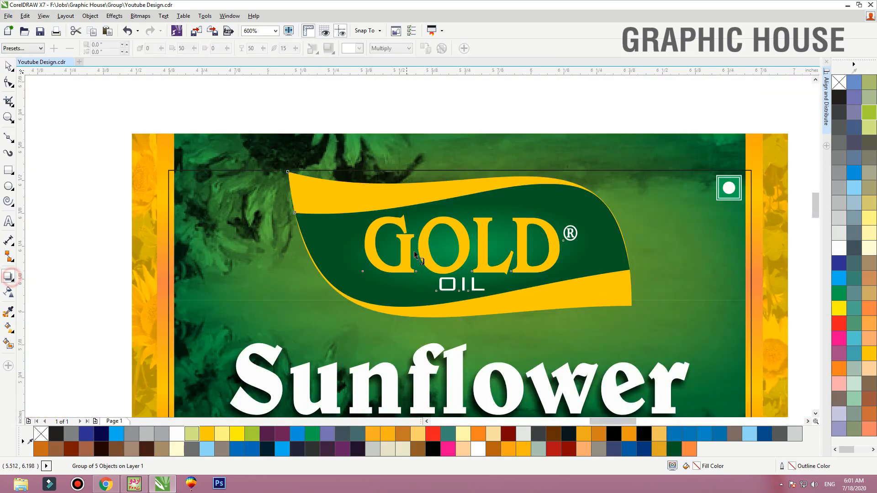
{"action": "left_click_drag", "start_coordinate": [459, 244], "coordinate": [448, 309]}
{"action": "double_click", "coordinate": [257, 49]}
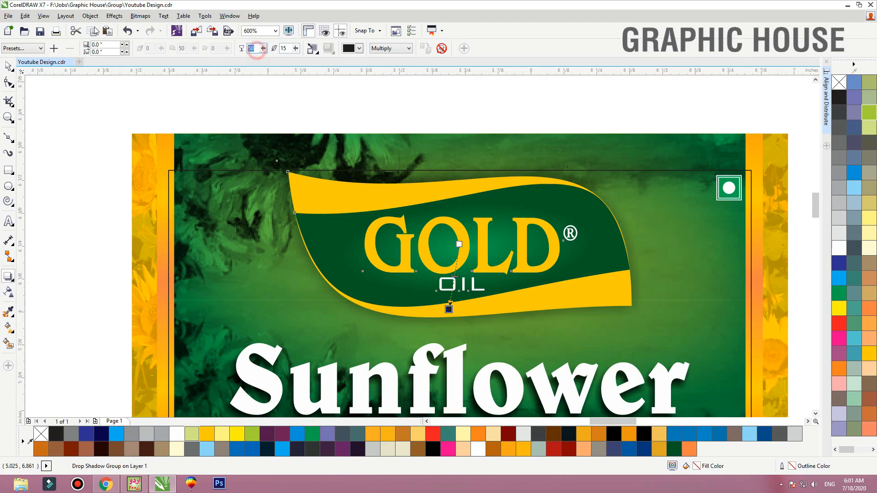
{"action": "type", "text": "88"}
{"action": "key", "text": "Tab"}
{"action": "type", "text": "5"}
{"action": "key", "text": "Return"}
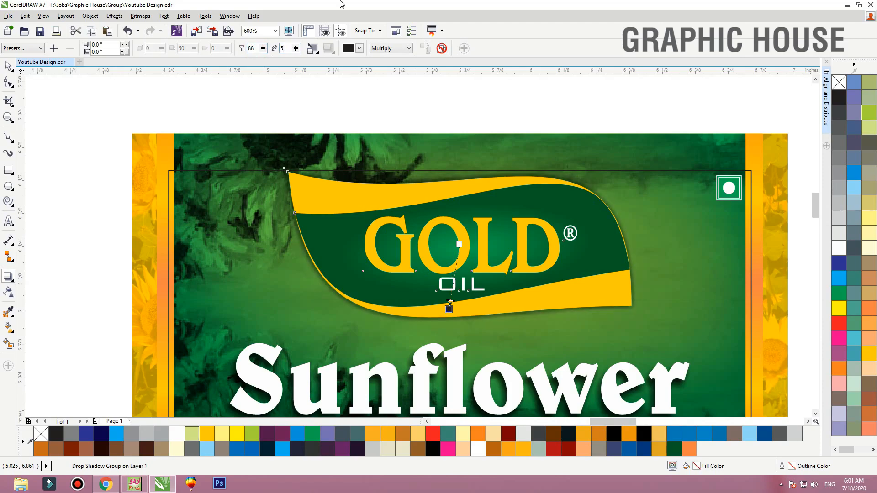
Set the logo shadow's blend mode to Normal and its colour to lime green
{"action": "left_click", "coordinate": [376, 48]}
{"action": "left_click", "coordinate": [373, 45]}
{"action": "left_click", "coordinate": [360, 48]}
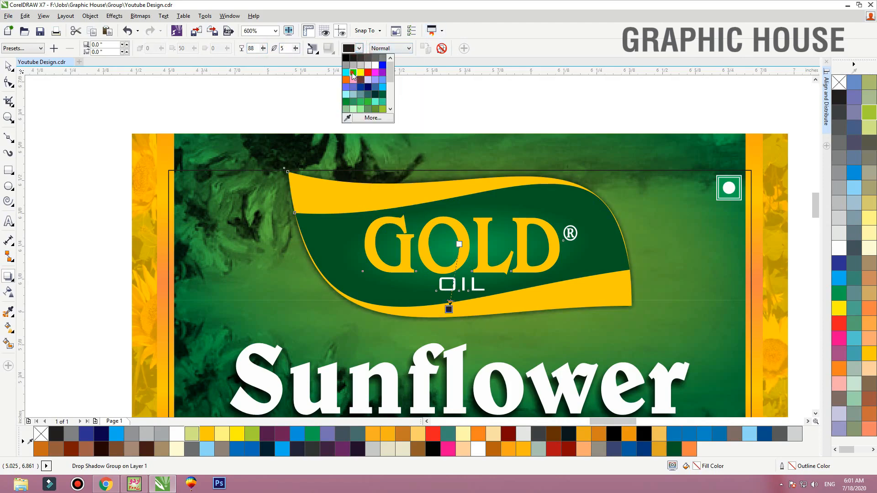
{"action": "left_click", "coordinate": [354, 73]}
{"action": "left_click", "coordinate": [359, 48]}
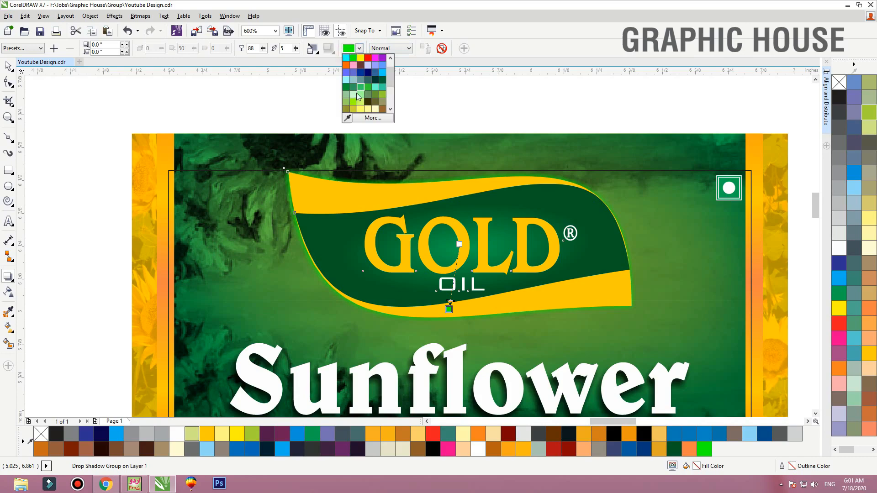
{"action": "left_click", "coordinate": [358, 94]}
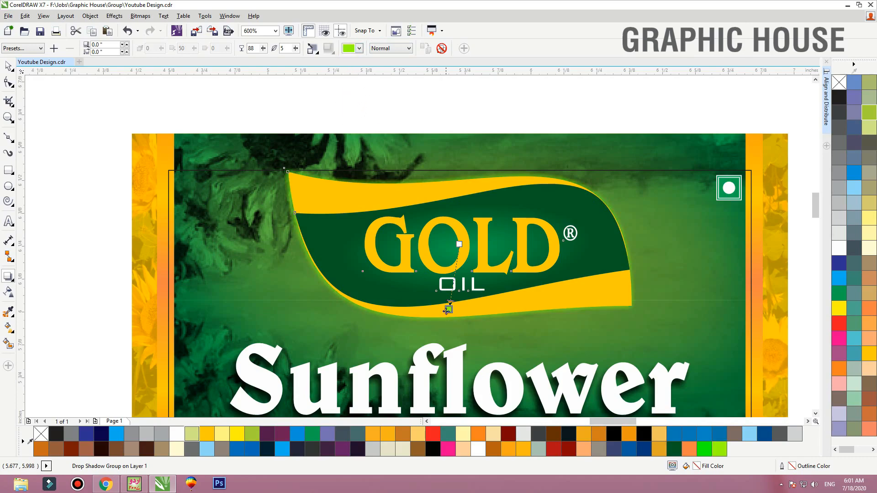
Reduce the logo shadow's opacity to 14 and offset it to about -0.009 by -0.028 inches
{"action": "left_click_drag", "start_coordinate": [447, 311], "coordinate": [460, 256]}
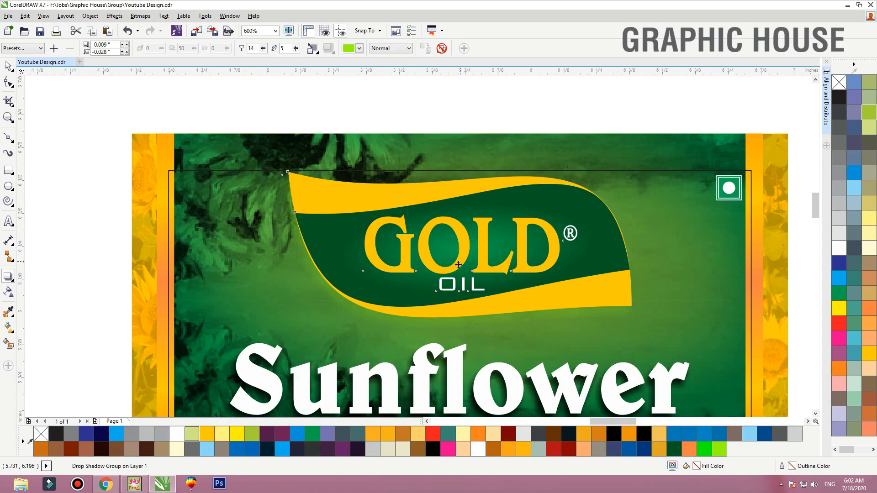
{"action": "key", "text": "space"}
{"action": "left_click", "coordinate": [504, 95]}
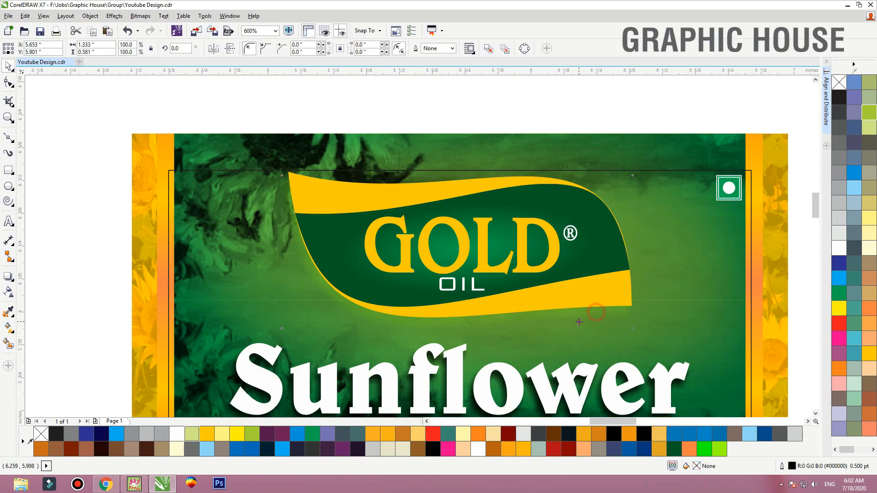
Send both grey painting images behind the glow within the green panel's clipped contents and finish editing the label
{"action": "left_click", "coordinate": [604, 147]}
{"action": "key", "text": "shift+F2"}
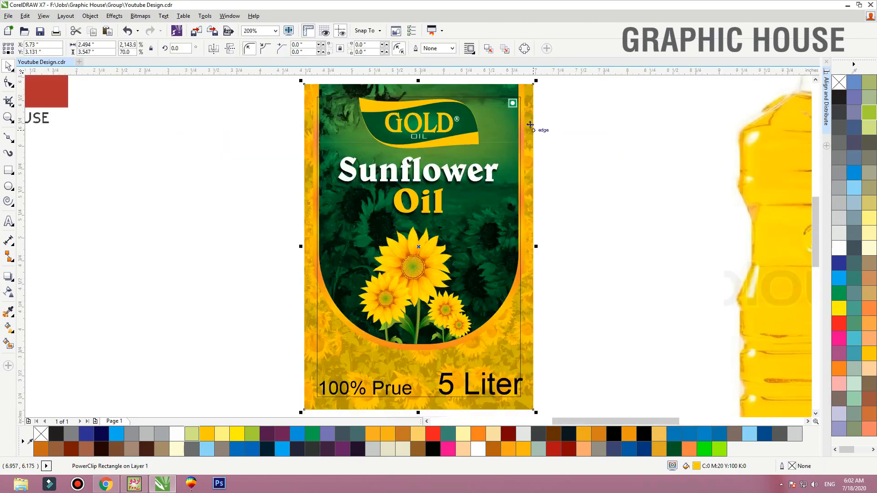
{"action": "left_click", "coordinate": [508, 91], "text": "ctrl"}
{"action": "left_click", "coordinate": [492, 91]}
{"action": "left_click", "coordinate": [490, 91], "text": "ctrl"}
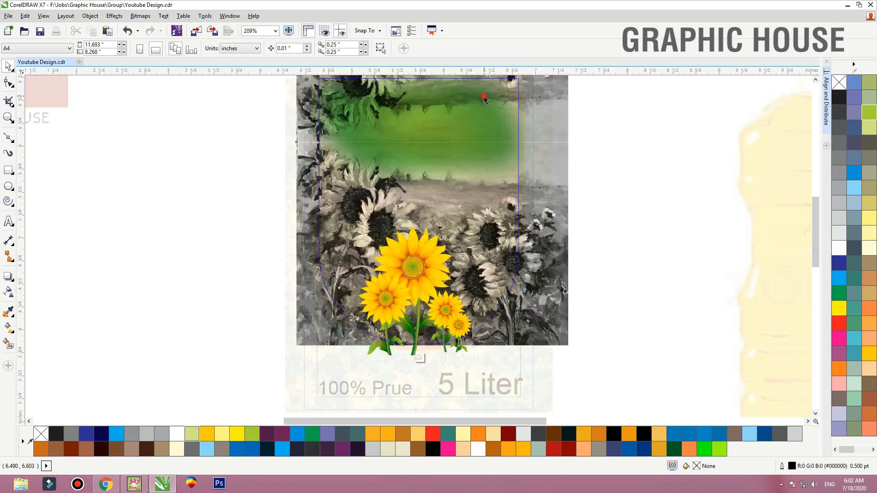
{"action": "left_click", "coordinate": [521, 223]}
{"action": "left_click", "coordinate": [521, 223], "text": "shift"}
{"action": "key", "text": "shift+Page_Down"}
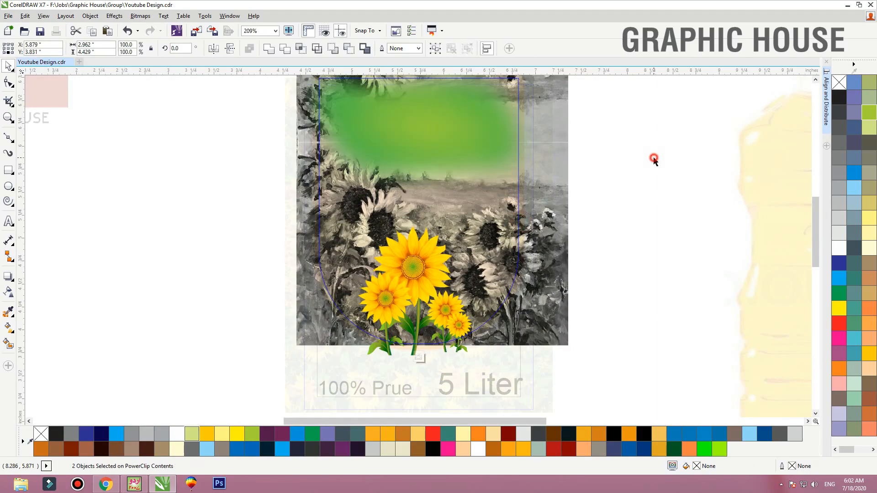
{"action": "left_click", "coordinate": [654, 159], "text": "ctrl"}
{"action": "left_click", "coordinate": [641, 139], "text": "ctrl"}
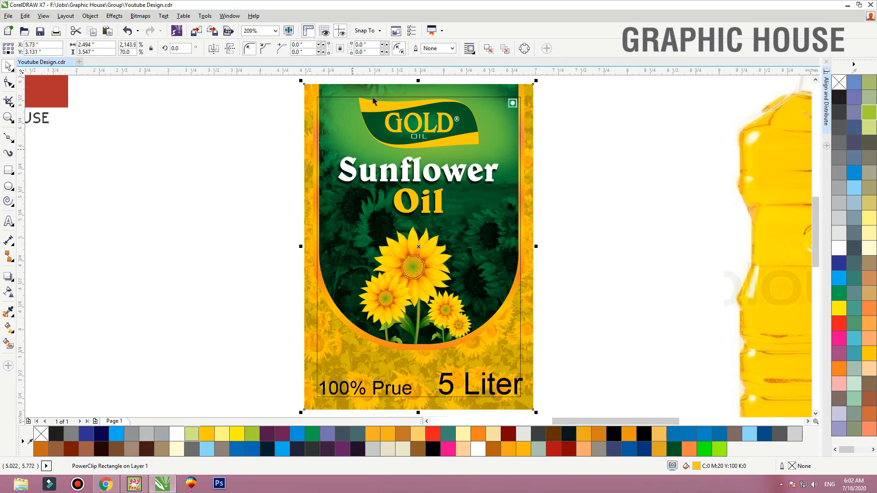
Bring the grey painting images in front of the glow inside the green panel's clipped contents and finish editing the label
{"action": "left_click", "coordinate": [517, 204], "text": "ctrl"}
{"action": "left_click", "coordinate": [522, 207], "text": "ctrl"}
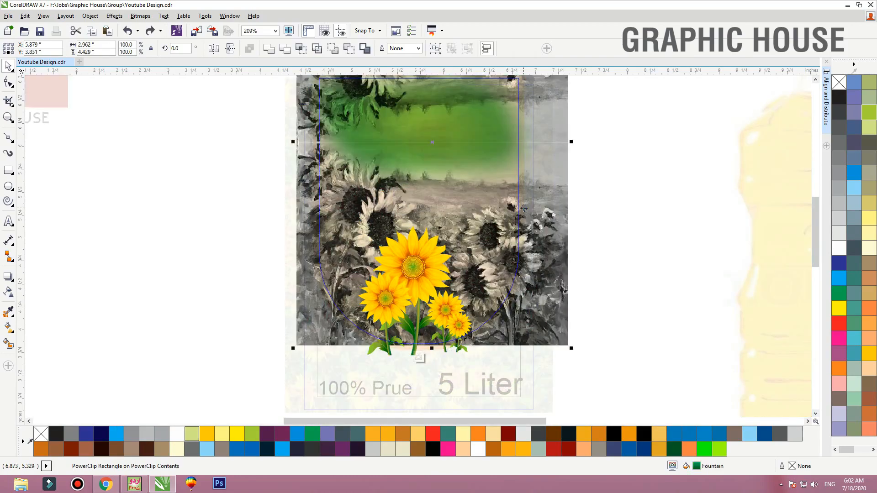
{"action": "left_click", "coordinate": [647, 158], "text": "ctrl"}
{"action": "left_click", "coordinate": [643, 156], "text": "ctrl"}
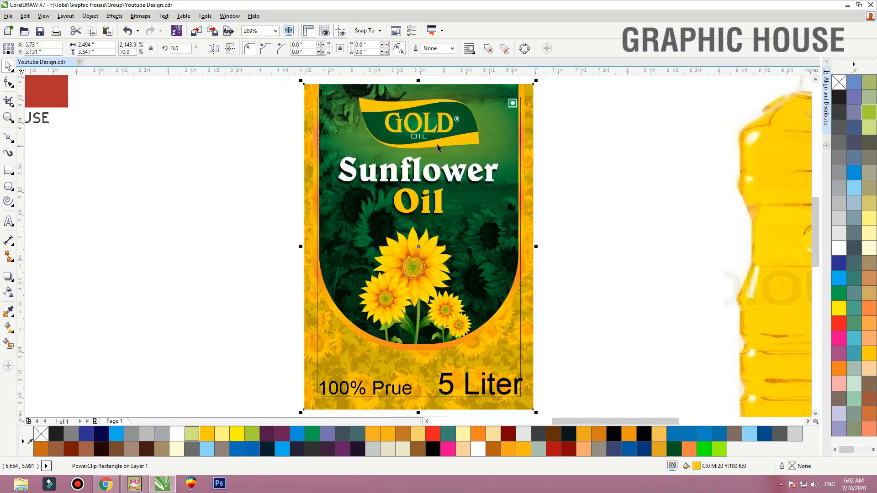
{"action": "left_click", "coordinate": [595, 171]}
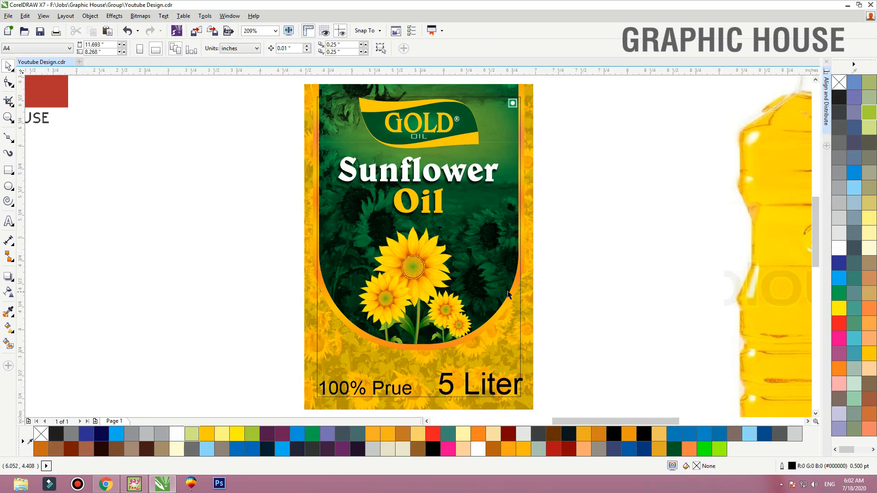
Set the "100% Prue" and "5 Liter" texts in bold Helvetica LT Std Cond
{"action": "scroll", "coordinate": [476, 308], "scroll_direction": "down", "scroll_amount": 2}
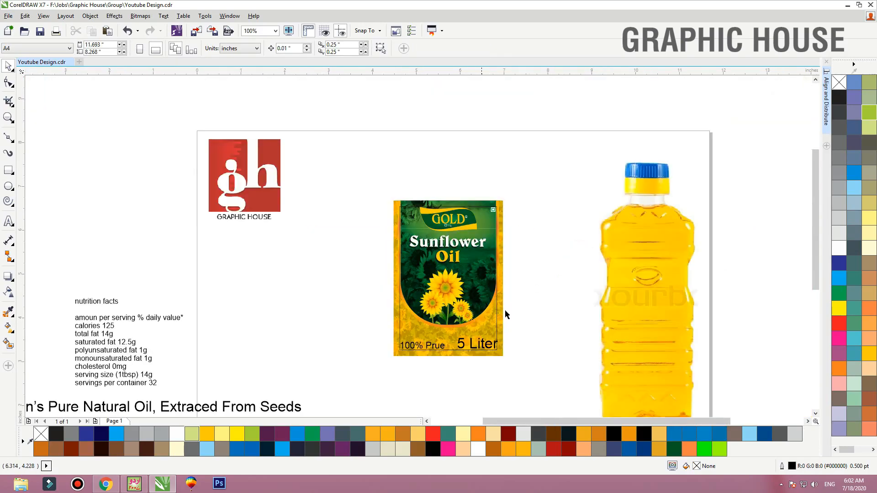
{"action": "key", "text": "F2"}
{"action": "left_click_drag", "start_coordinate": [533, 311], "coordinate": [349, 369]}
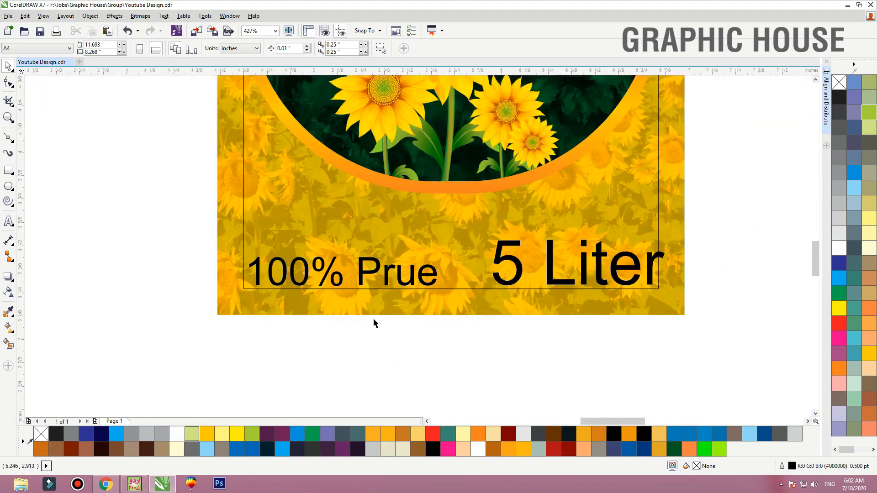
{"action": "left_click", "coordinate": [521, 274]}
{"action": "left_click_drag", "start_coordinate": [733, 201], "coordinate": [264, 332]}
{"action": "left_click", "coordinate": [244, 48]}
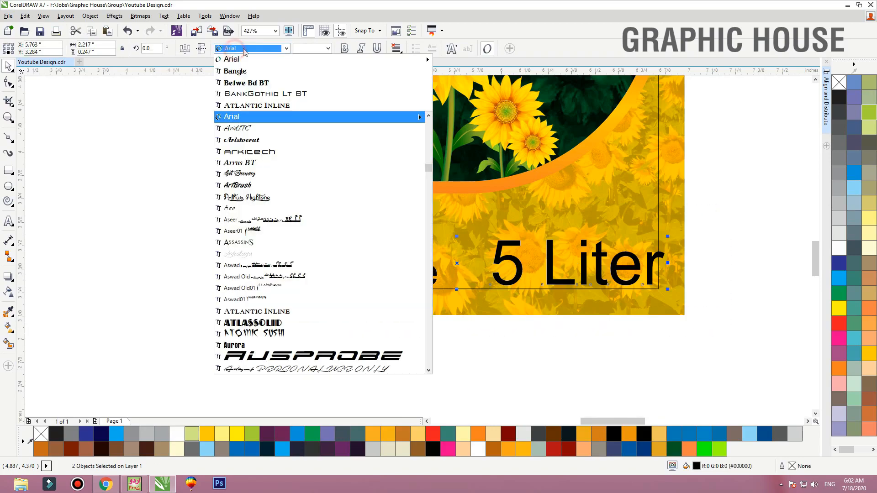
{"action": "type", "text": "he"}
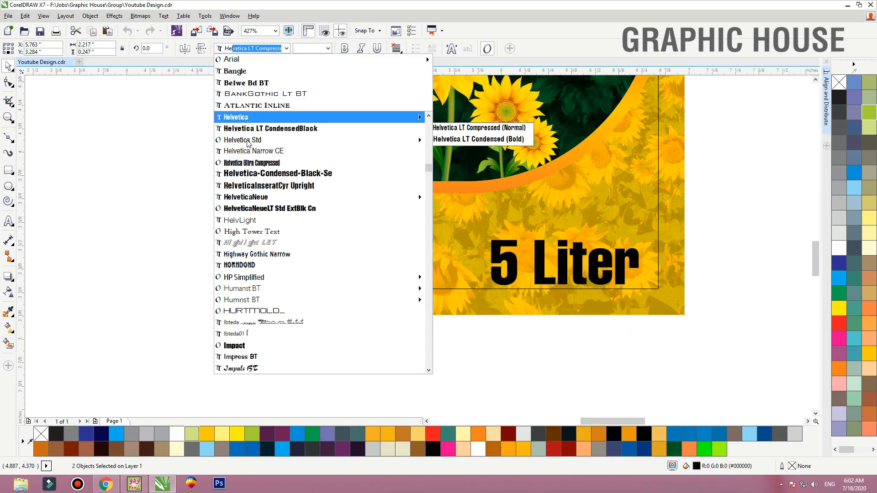
{"action": "left_click", "coordinate": [248, 142]}
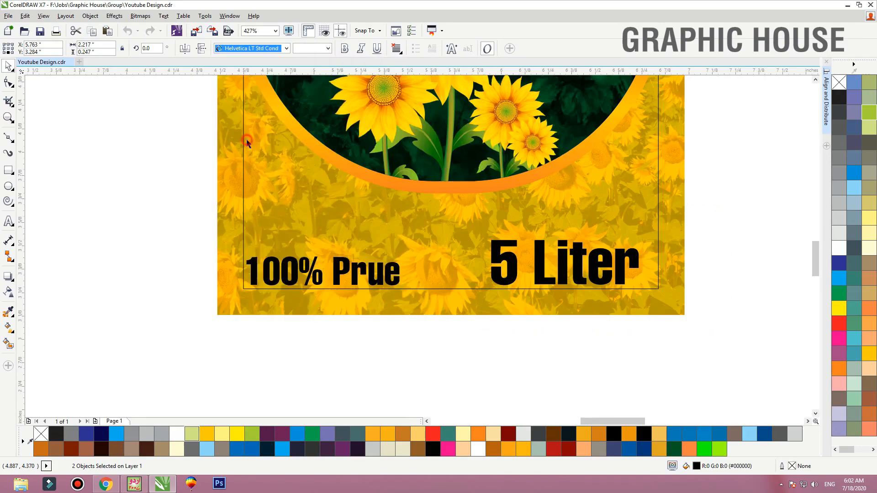
{"action": "left_click", "coordinate": [338, 49]}
Apply the Helvetica LT Std Cond font to the nutrition facts, ingredients and vitamin text blocks beside the page
{"action": "scroll", "coordinate": [578, 323], "scroll_direction": "down", "scroll_amount": 2}
{"action": "left_click_drag", "start_coordinate": [466, 227], "coordinate": [139, 411]}
{"action": "left_click", "coordinate": [286, 47]}
{"action": "left_click", "coordinate": [259, 73]}
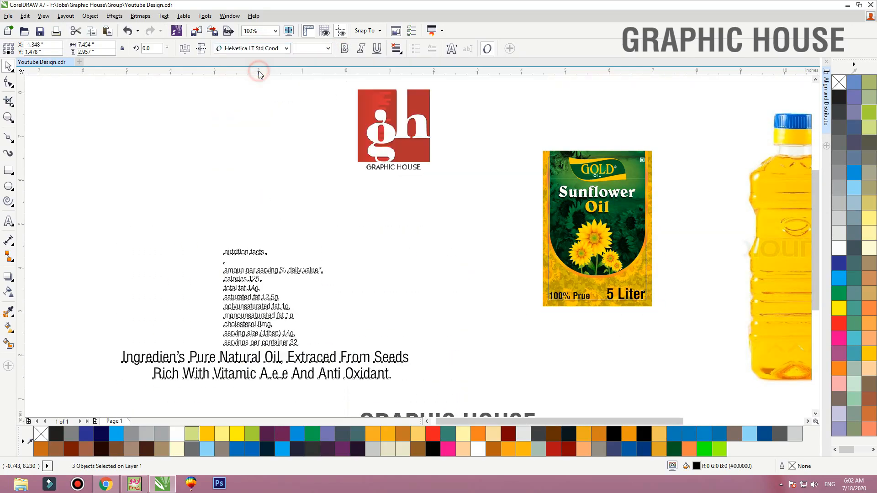
{"action": "left_click", "coordinate": [333, 176]}
Draw a rectangle about 1.105 by 0.317 inches over "5 Liter", fill it white and remove its outline
{"action": "key", "text": "z"}
{"action": "left_click_drag", "start_coordinate": [462, 182], "coordinate": [690, 341]}
{"action": "left_click_drag", "start_coordinate": [623, 382], "coordinate": [677, 383]}
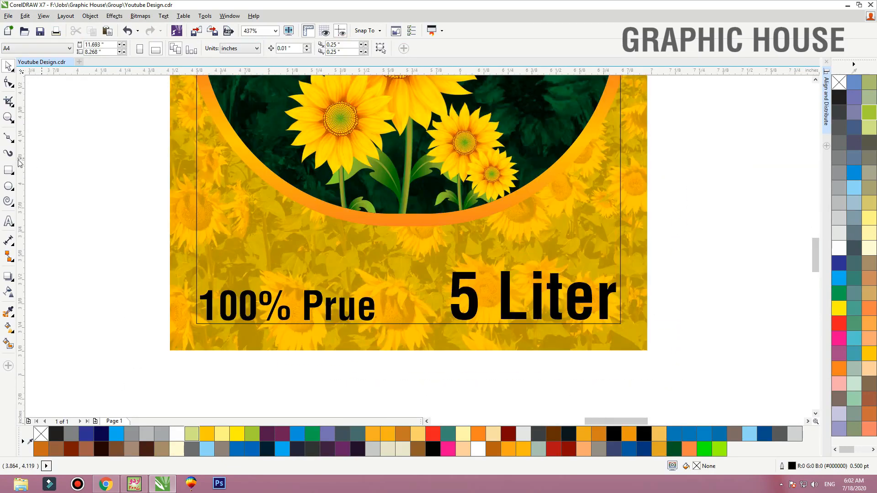
{"action": "left_click", "coordinate": [9, 171]}
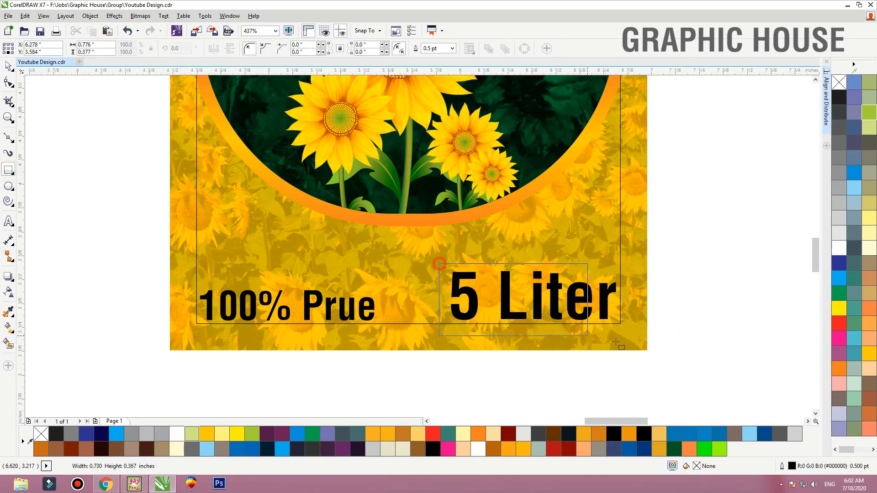
{"action": "left_click_drag", "start_coordinate": [439, 263], "coordinate": [651, 324]}
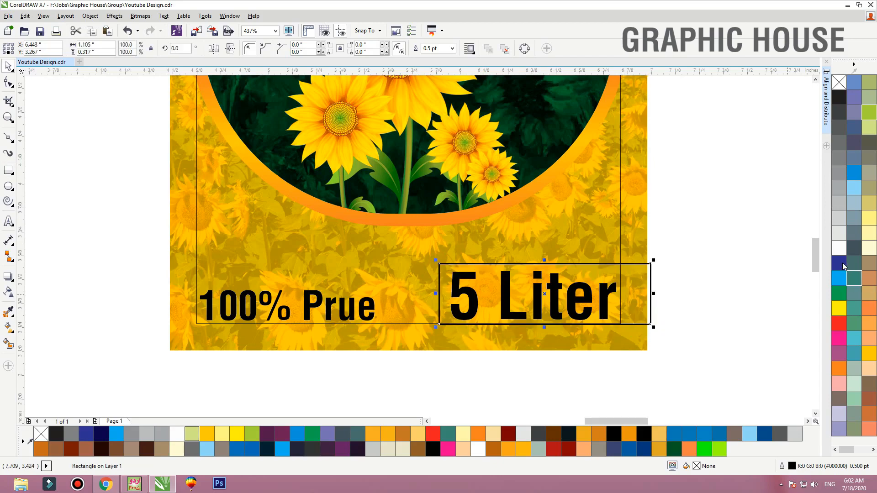
{"action": "left_click", "coordinate": [840, 249]}
{"action": "right_click", "coordinate": [836, 83]}
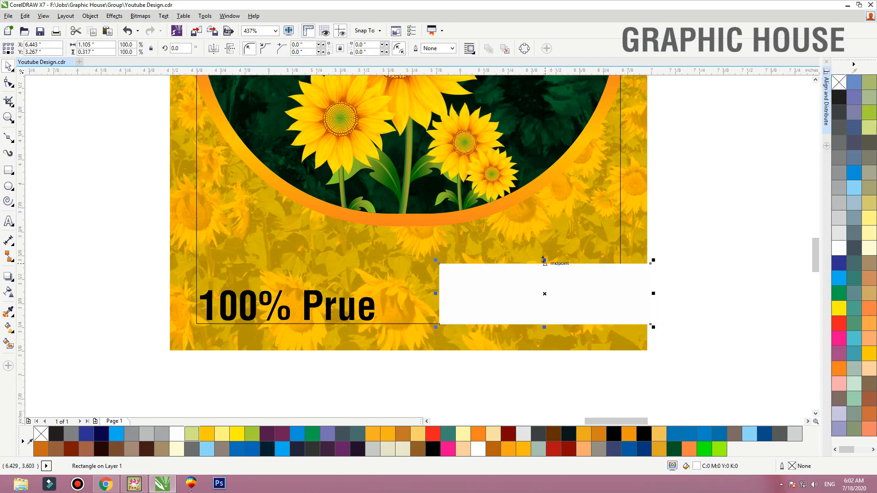
Shorten the white rectangle from its upper edge to about 0.251 inches high and bring the "5 Liter" text in front of it
{"action": "left_click_drag", "start_coordinate": [544, 260], "coordinate": [544, 276]}
{"action": "left_click_drag", "start_coordinate": [654, 254], "coordinate": [618, 241]}
{"action": "key", "text": "shift+Page_Up"}
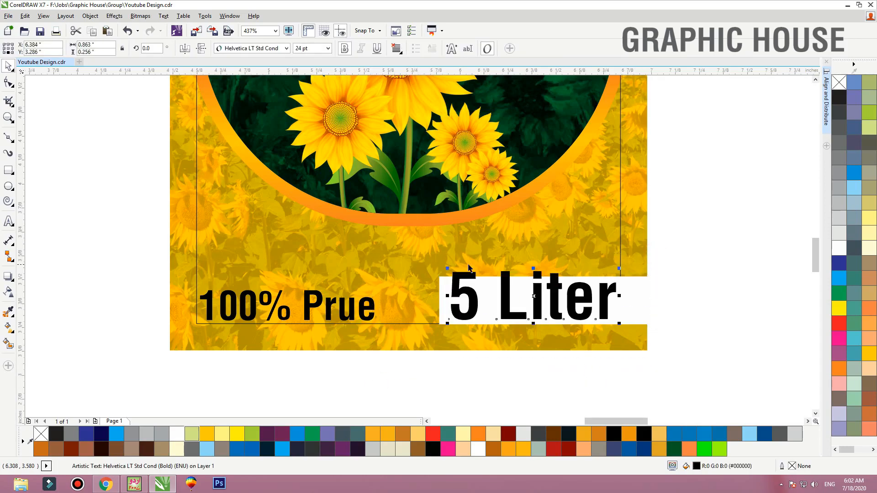
Scale the "5 Liter" text down to fit inside the white rectangle and centre it vertically there
{"action": "left_click_drag", "start_coordinate": [447, 268], "coordinate": [512, 285]}
{"action": "left_click", "coordinate": [511, 284], "text": "shift"}
{"action": "key", "text": "e"}
{"action": "left_click", "coordinate": [700, 268]}
Narrow the white rectangle from its left edge to about 0.804 inches wide and convert it to curves
{"action": "key", "text": "F2"}
{"action": "left_click_drag", "start_coordinate": [721, 250], "coordinate": [329, 376]}
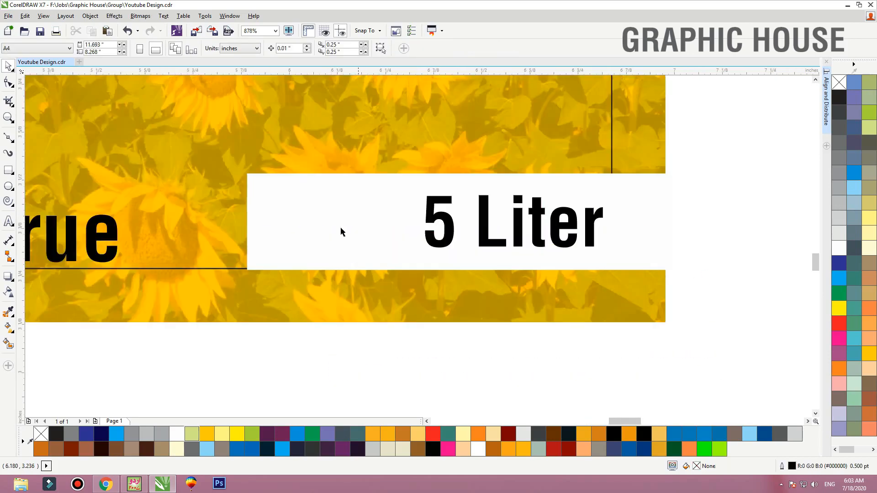
{"action": "left_click", "coordinate": [334, 221]}
{"action": "left_click_drag", "start_coordinate": [247, 223], "coordinate": [360, 223]}
{"action": "key", "text": "ctrl+q"}
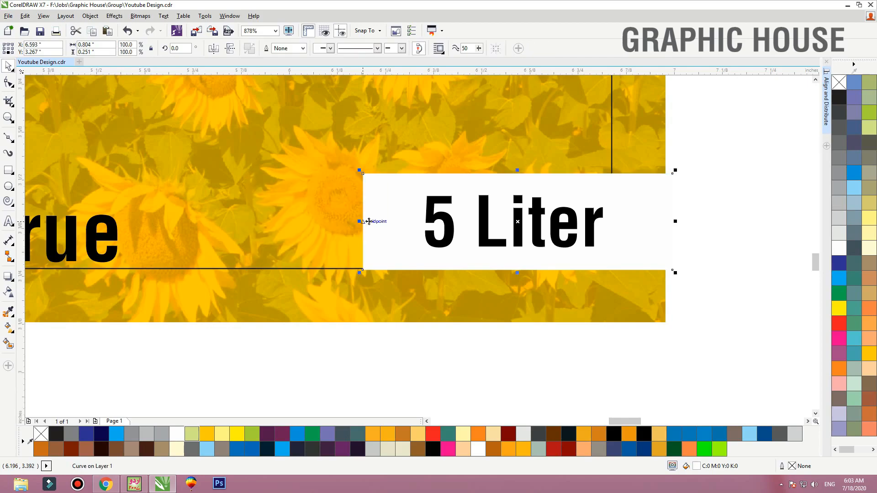
Move the white shape's lower left corner inward for a slanted edge and raise its bottom edge to about 0.227 inches high
{"action": "key", "text": "F10"}
{"action": "left_click_drag", "start_coordinate": [364, 271], "coordinate": [395, 271]}
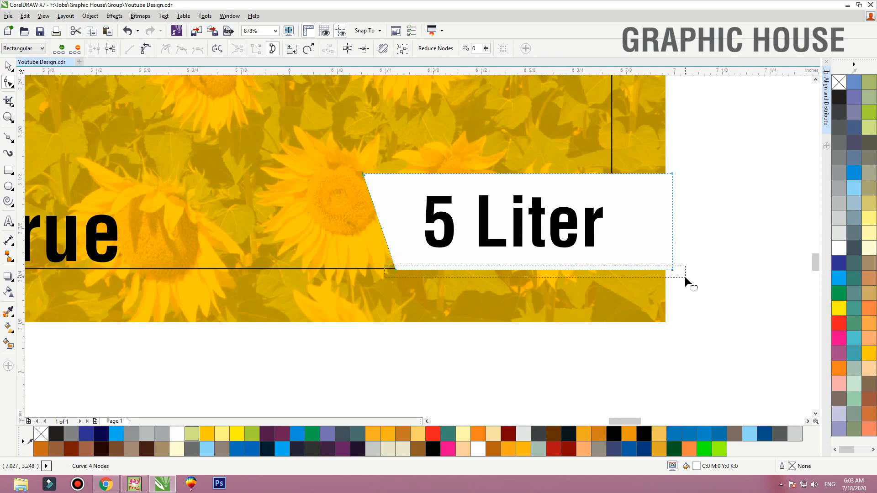
{"action": "left_click", "coordinate": [672, 270]}
{"action": "left_click_drag", "start_coordinate": [672, 270], "coordinate": [672, 261]}
{"action": "key", "text": "space"}
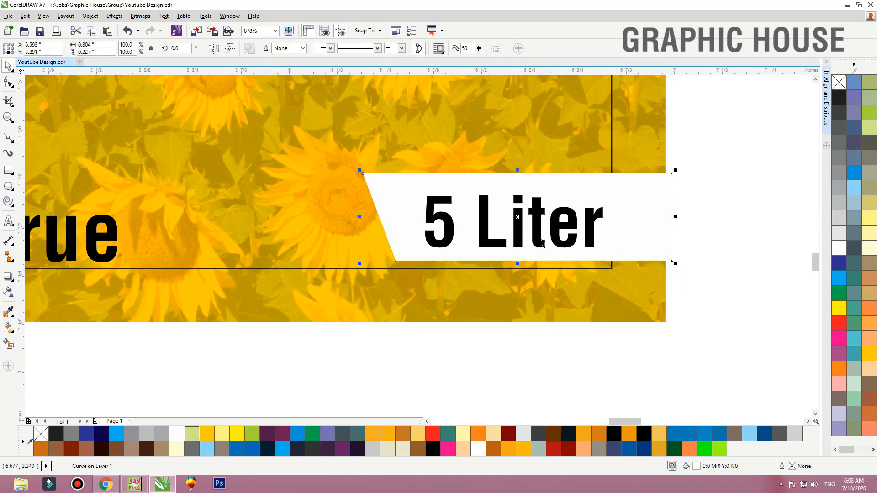
Centre the "5 Liter" text vertically on the slanted white shape and shift it slightly to the right
{"action": "left_click", "coordinate": [540, 243]}
{"action": "left_click", "coordinate": [610, 237], "text": "shift"}
{"action": "key", "text": "c"}
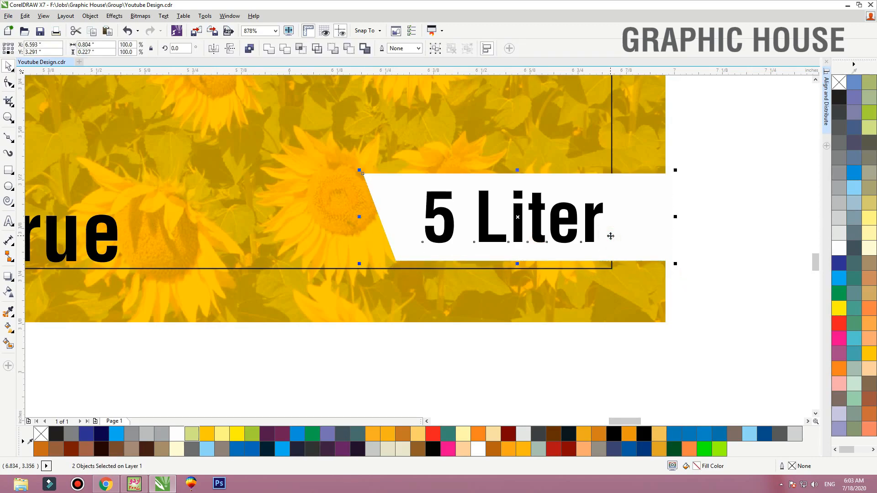
{"action": "left_click", "coordinate": [725, 202]}
{"action": "left_click", "coordinate": [600, 204]}
{"action": "left_click_drag", "start_coordinate": [595, 205], "coordinate": [600, 206]}
{"action": "left_click", "coordinate": [646, 209]}
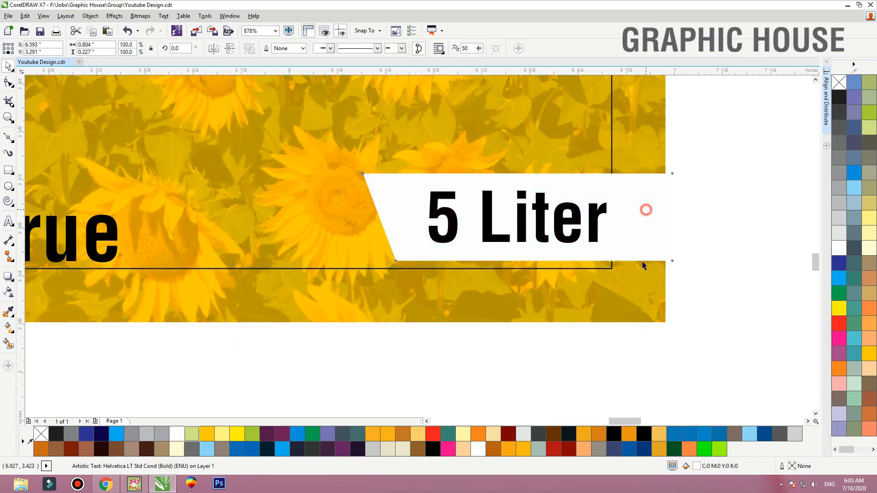
Nudge the "100% Prue" text left onto the label's margin outline
{"action": "scroll", "coordinate": [642, 284], "scroll_direction": "down", "scroll_amount": 3}
{"action": "left_click", "coordinate": [689, 266]}
{"action": "key", "text": "F2"}
{"action": "left_click_drag", "start_coordinate": [663, 227], "coordinate": [357, 307]}
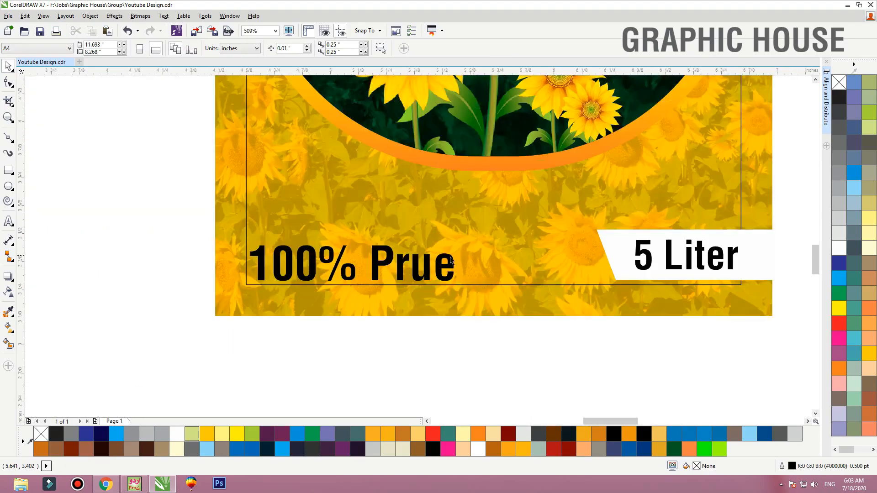
{"action": "left_click", "coordinate": [403, 268]}
{"action": "key", "text": "Left"}
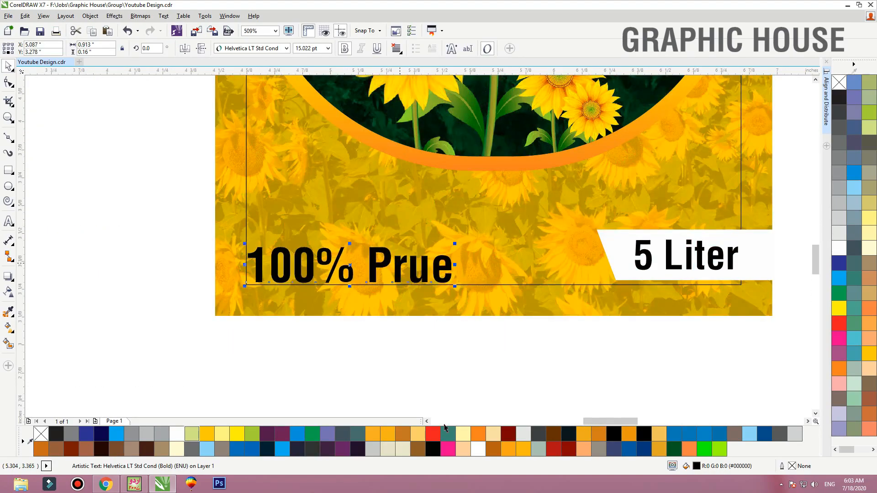
Try the Belwe Bd BT font on the "100% Prue" text
{"action": "left_click", "coordinate": [246, 48]}
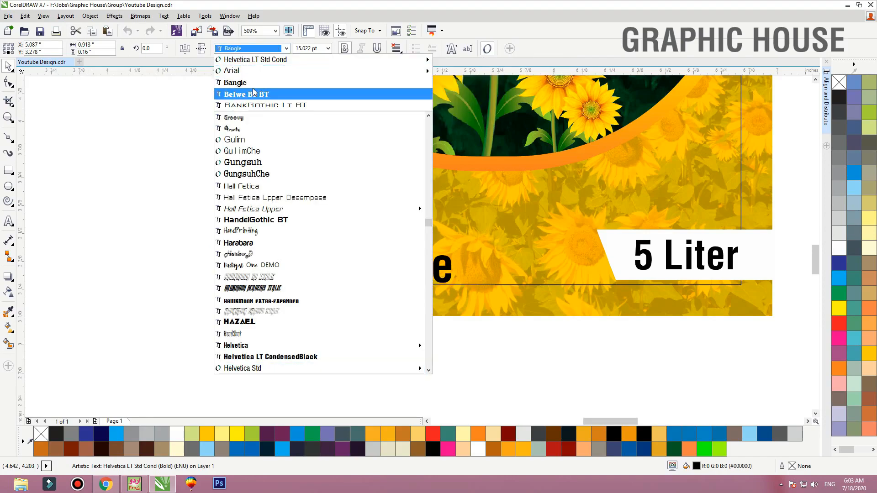
{"action": "left_click", "coordinate": [254, 94]}
{"action": "key", "text": "ctrl+z"}
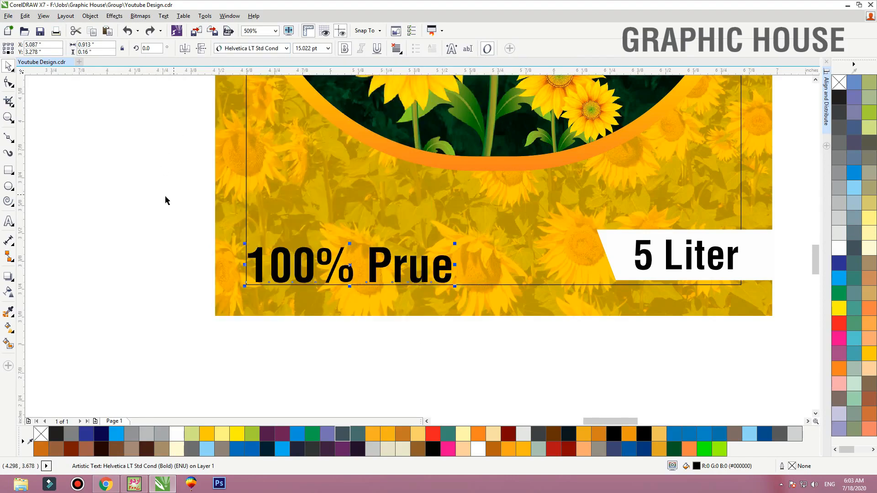
{"action": "left_click", "coordinate": [136, 198]}
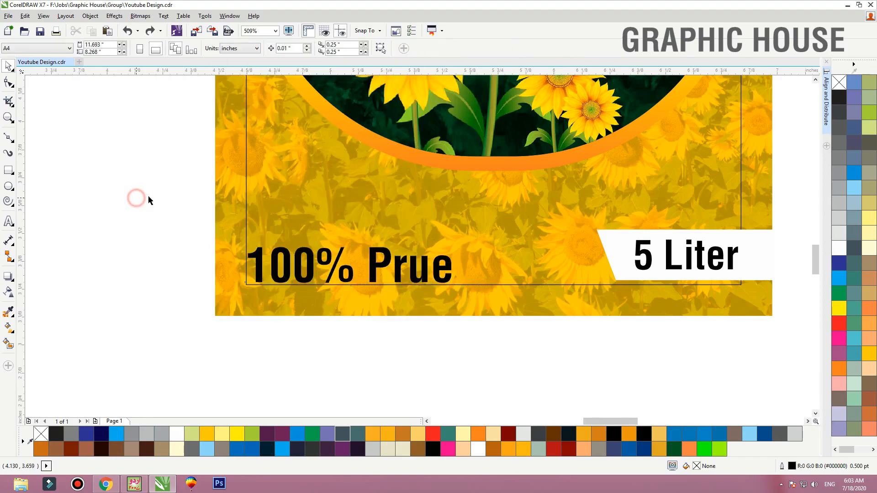
Draw a circle about 0.503 inches across and move it to the empty area left of the label
{"action": "left_click", "coordinate": [8, 186]}
{"action": "left_click_drag", "start_coordinate": [342, 136], "coordinate": [454, 249]}
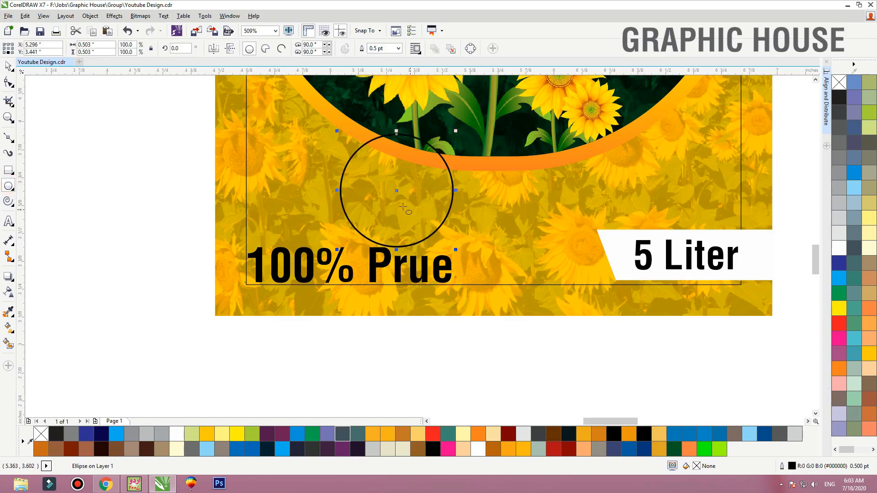
{"action": "key", "text": "space"}
{"action": "scroll", "coordinate": [397, 194], "scroll_direction": "down", "scroll_amount": 1}
{"action": "left_click_drag", "start_coordinate": [397, 193], "coordinate": [211, 197]}
{"action": "scroll", "coordinate": [110, 125], "scroll_direction": "up", "scroll_amount": 1}
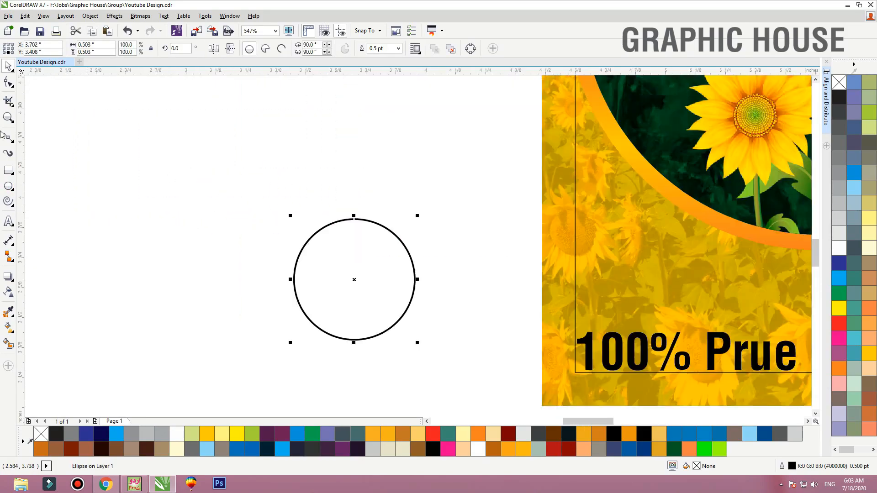
Draw a tall triangle from the circle's left and right quadrants to a point above it, and weld both shapes together
{"action": "left_click", "coordinate": [12, 136]}
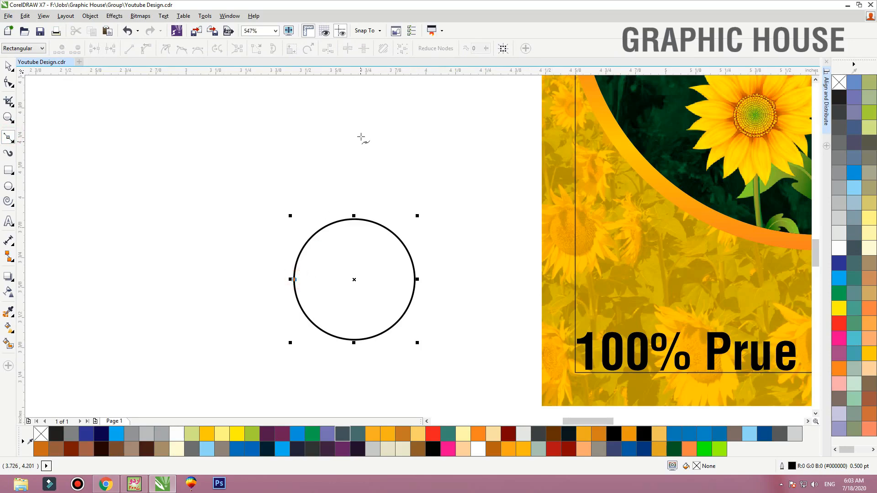
{"action": "left_click", "coordinate": [357, 118]}
{"action": "left_click", "coordinate": [415, 280]}
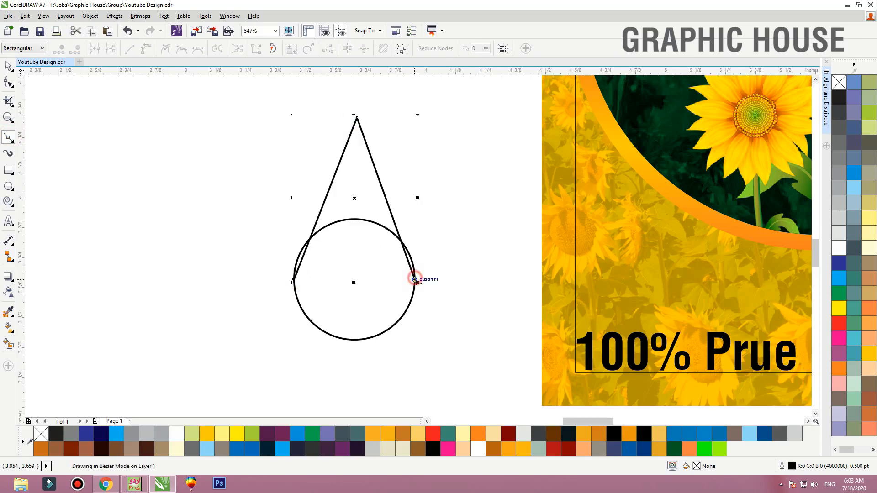
{"action": "left_click", "coordinate": [294, 280]}
{"action": "key", "text": "space"}
{"action": "left_click", "coordinate": [303, 311], "text": "shift"}
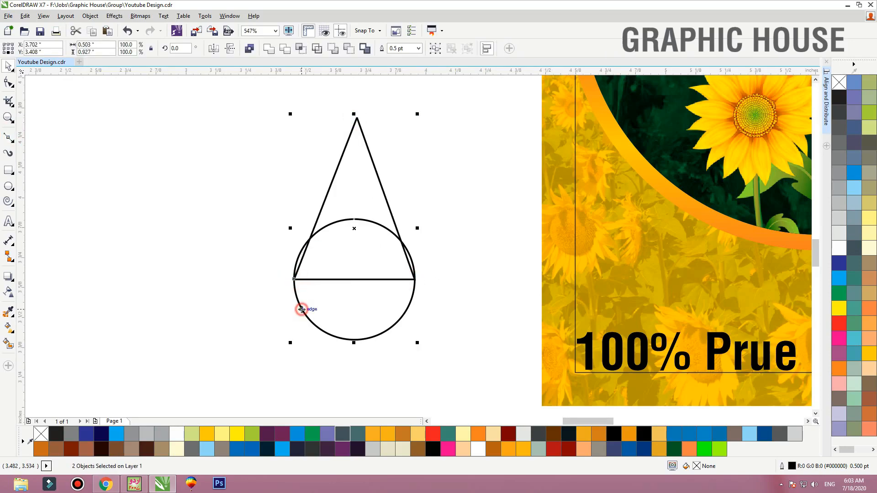
{"action": "left_click", "coordinate": [268, 49]}
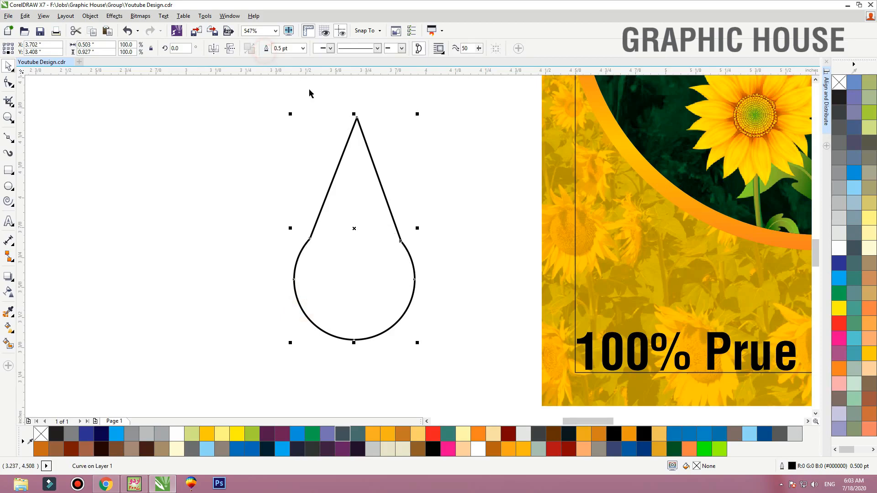
Smooth the drop shape by deleting its two junction nodes and shorten it to about 0.832 inches tall
{"action": "double_click", "coordinate": [394, 222]}
{"action": "left_click_drag", "start_coordinate": [450, 205], "coordinate": [252, 283]}
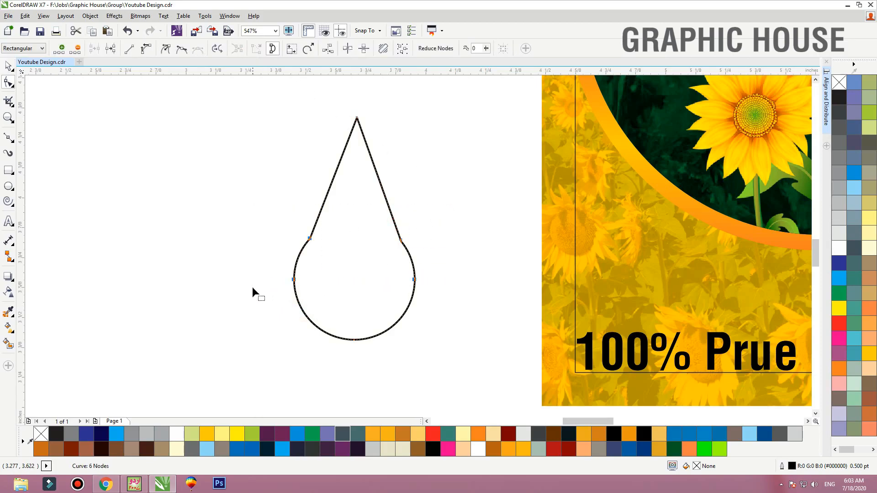
{"action": "key", "text": "Delete"}
{"action": "key", "text": "ctrl+z"}
{"action": "left_click_drag", "start_coordinate": [432, 212], "coordinate": [229, 256]}
{"action": "key", "text": "Delete"}
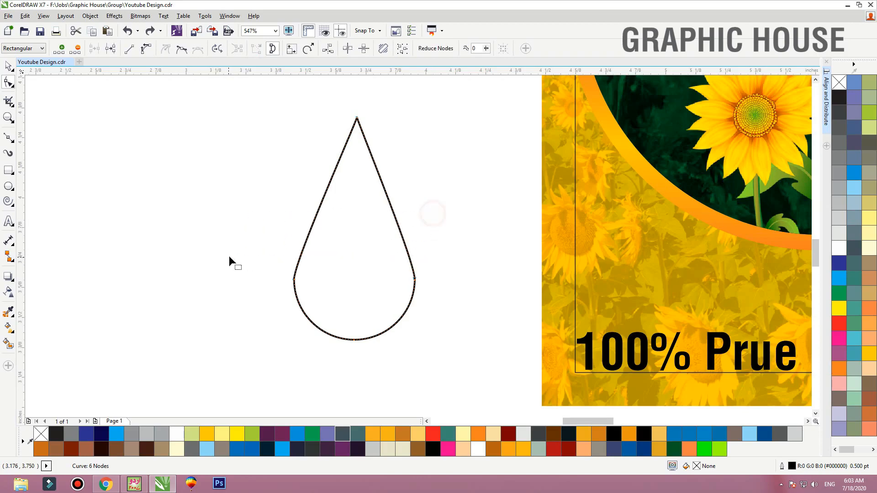
{"action": "key", "text": "space"}
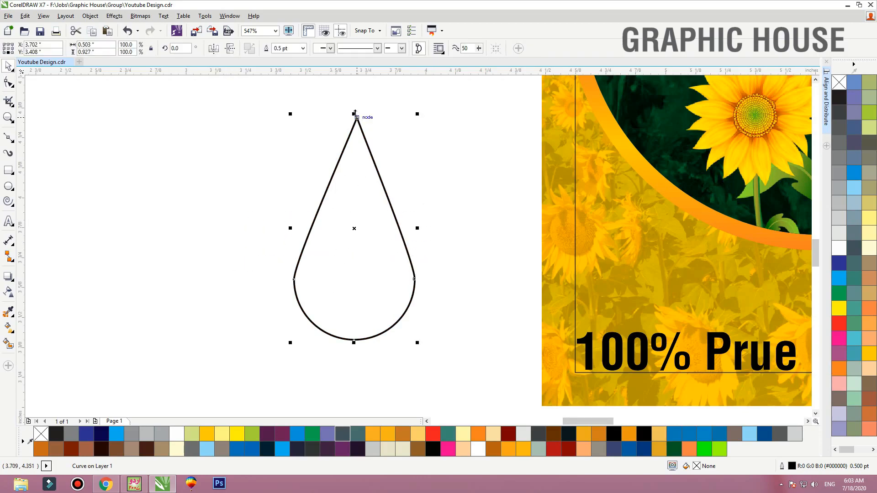
{"action": "left_click_drag", "start_coordinate": [354, 113], "coordinate": [349, 146]}
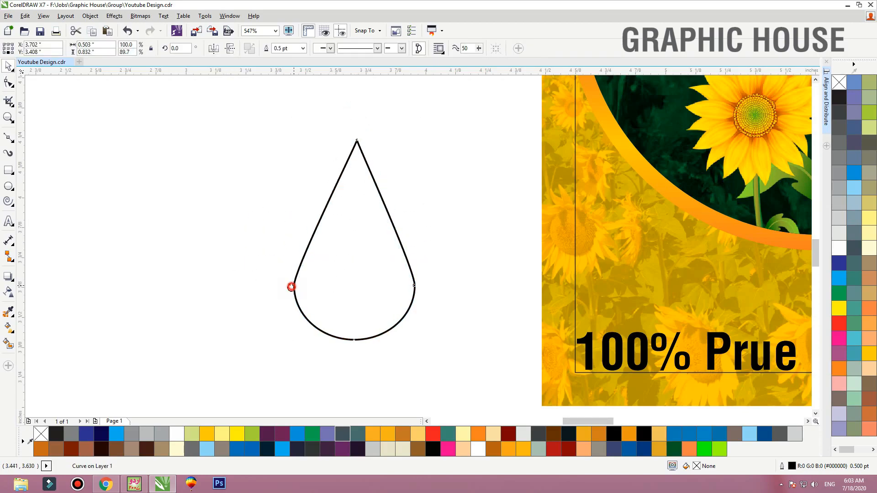
Try to round the drop by deleting its two side junction nodes, and undo the deletion
{"action": "key", "text": "space"}
{"action": "left_click_drag", "start_coordinate": [266, 270], "coordinate": [514, 305]}
{"action": "key", "text": "Delete"}
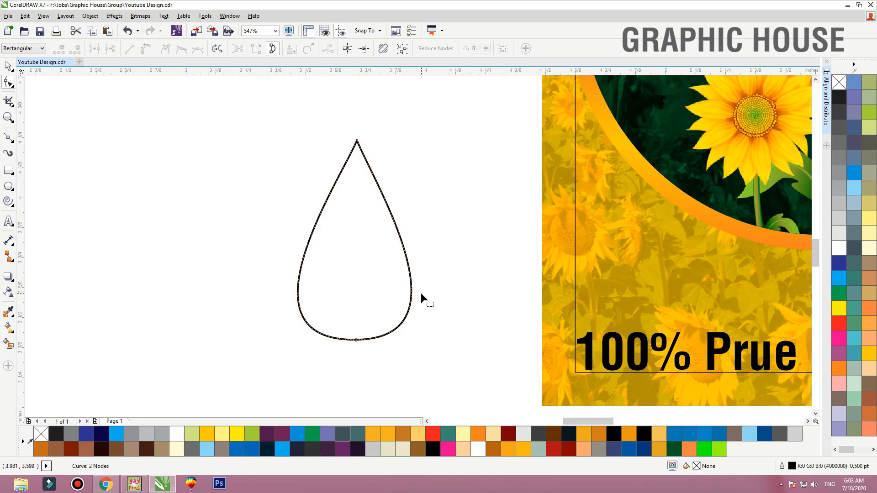
{"action": "key", "text": "ctrl+z"}
Add a node midway along each straight side of the drop and delete the two junction nodes to round its body
{"action": "left_click", "coordinate": [401, 242]}
{"action": "double_click", "coordinate": [400, 242]}
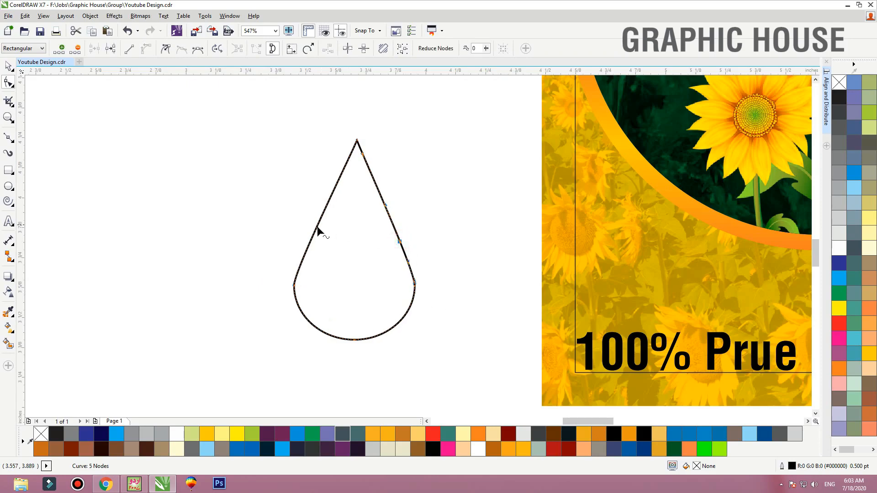
{"action": "double_click", "coordinate": [314, 231]}
{"action": "left_click_drag", "start_coordinate": [426, 253], "coordinate": [221, 304]}
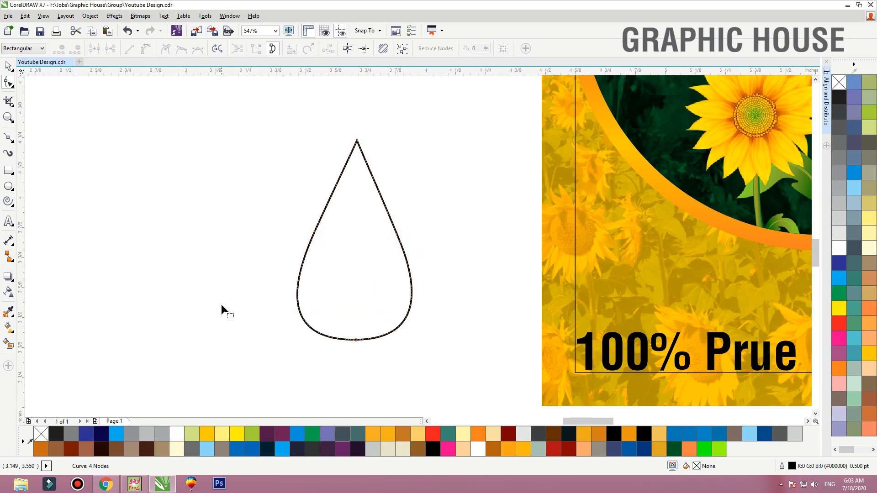
Place the drop on the label's lower centre below the sunflowers, fill it white and remove its outline
{"action": "key", "text": "space"}
{"action": "scroll", "coordinate": [351, 278], "scroll_direction": "down", "scroll_amount": 3}
{"action": "left_click_drag", "start_coordinate": [351, 278], "coordinate": [615, 271]}
{"action": "left_click", "coordinate": [840, 249]}
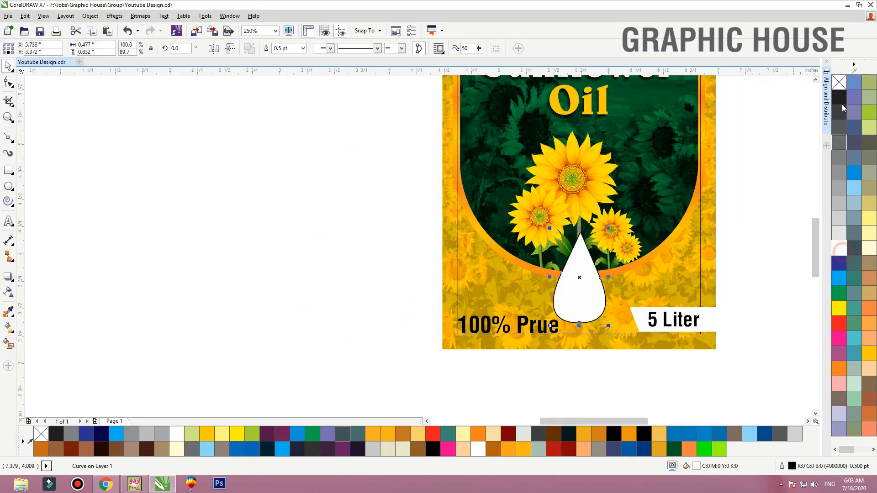
{"action": "right_click", "coordinate": [839, 82]}
{"action": "key", "text": "z"}
{"action": "left_click_drag", "start_coordinate": [374, 192], "coordinate": [800, 360]}
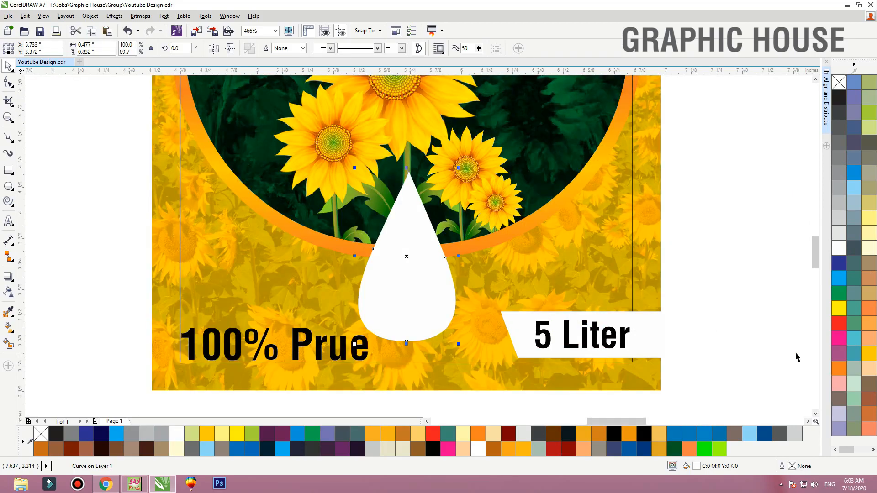
Delete the white drop from the label
{"action": "double_click", "coordinate": [405, 314]}
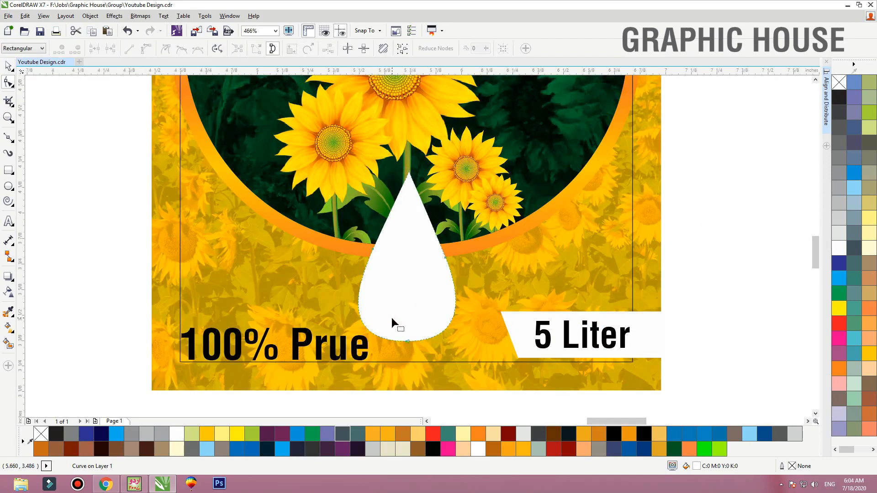
{"action": "key", "text": "space"}
{"action": "key", "text": "Delete"}
Move the "100% Prue" text onto the green panel below "Oil", in white and scaled down to about 0.47 inches wide
{"action": "left_click", "coordinate": [342, 355]}
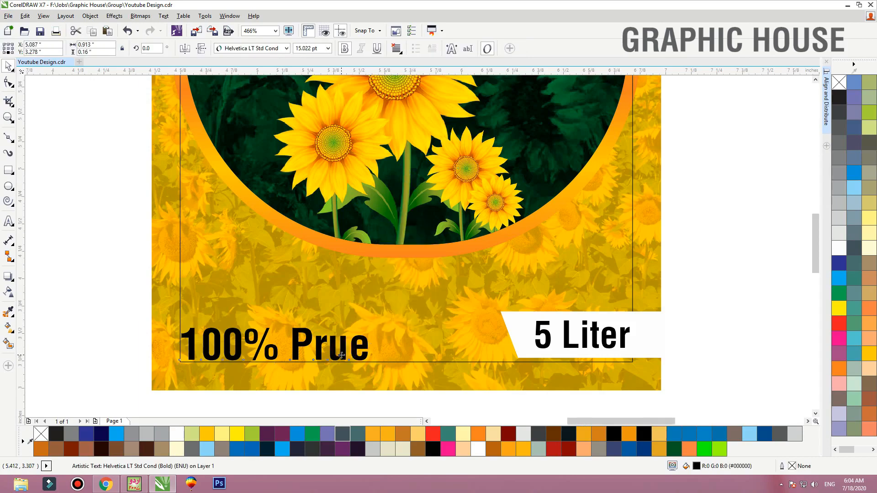
{"action": "scroll", "coordinate": [342, 355], "scroll_direction": "down", "scroll_amount": 2}
{"action": "left_click_drag", "start_coordinate": [342, 355], "coordinate": [463, 163]}
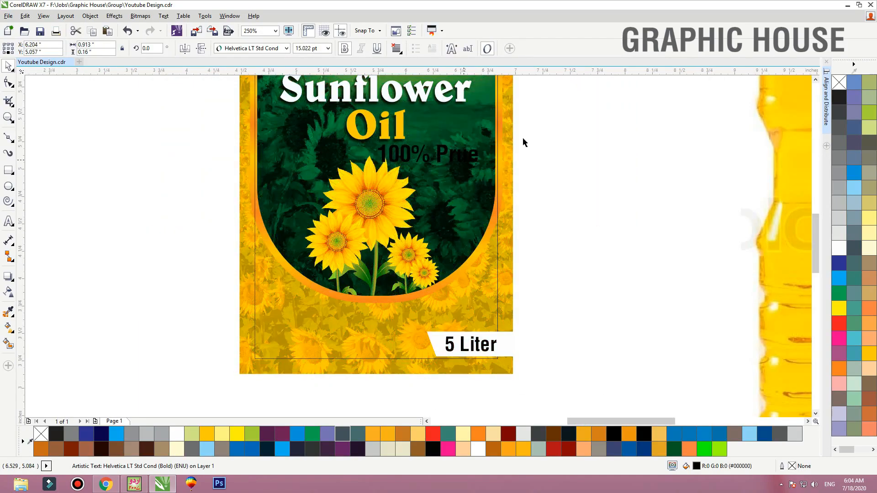
{"action": "key", "text": "F2"}
{"action": "left_click_drag", "start_coordinate": [567, 127], "coordinate": [279, 163]}
{"action": "left_click", "coordinate": [840, 248]}
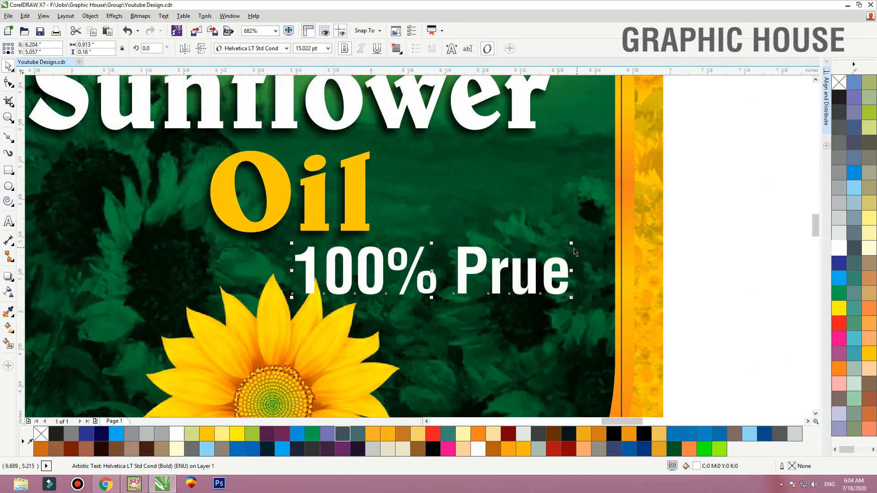
{"action": "left_click_drag", "start_coordinate": [570, 244], "coordinate": [505, 255]}
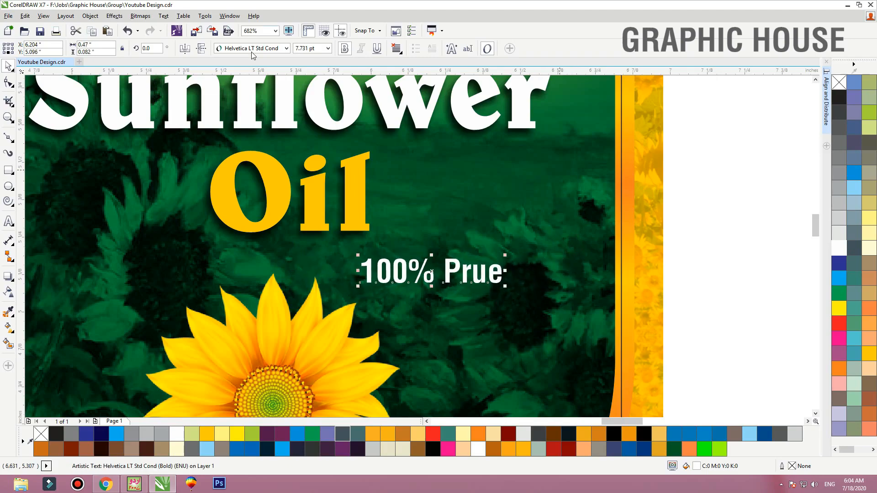
Set the "100% Prue" text in the TheNautiGal font and place it between "Oil" and the tallest sunflower
{"action": "left_click", "coordinate": [251, 48]}
{"action": "type", "text": "t"}
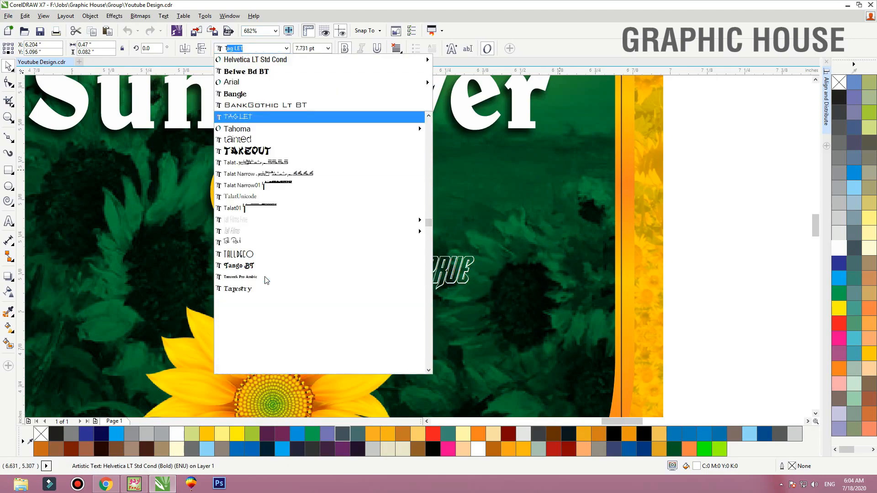
{"action": "type", "text": "hen"}
{"action": "key", "text": "Return"}
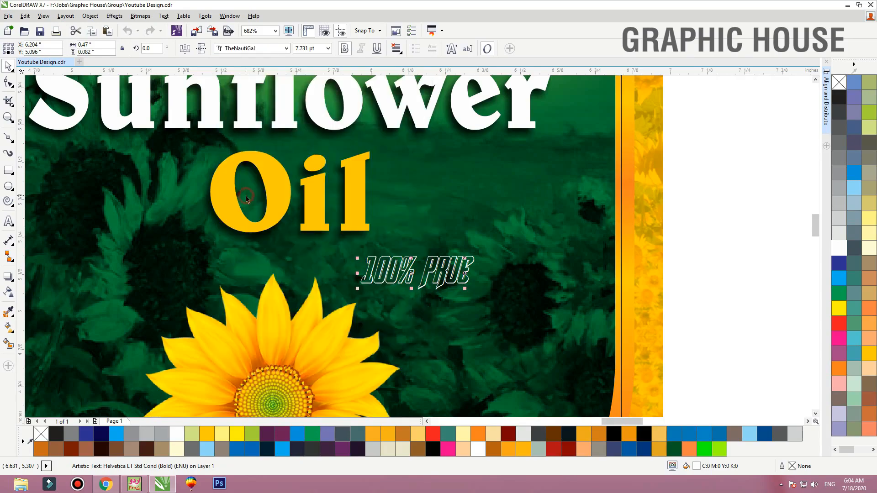
{"action": "left_click_drag", "start_coordinate": [397, 286], "coordinate": [295, 265]}
{"action": "scroll", "coordinate": [357, 277], "scroll_direction": "down", "scroll_amount": 2}
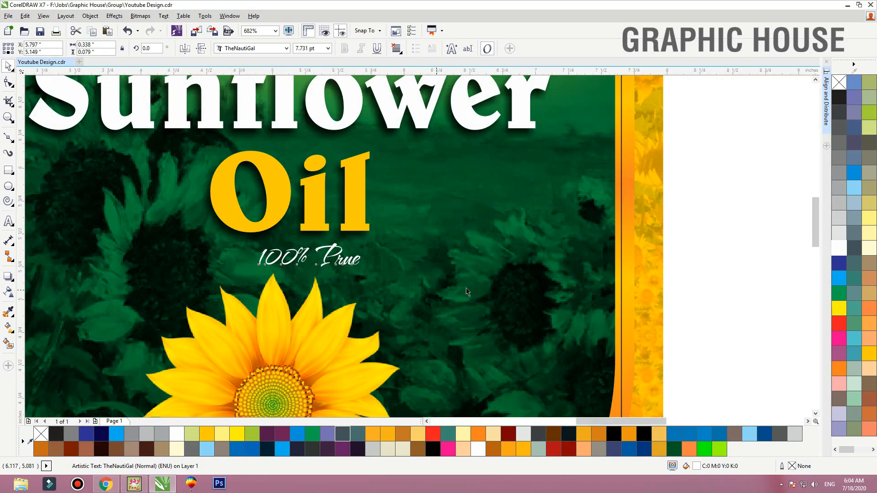
Move the two ingredients text lines onto the label's bottom area and shrink them to about 6.04 pt
{"action": "left_click", "coordinate": [538, 263]}
{"action": "scroll", "coordinate": [503, 260], "scroll_direction": "down", "scroll_amount": 1}
{"action": "key", "text": "F2"}
{"action": "left_click_drag", "start_coordinate": [548, 278], "coordinate": [194, 424]}
{"action": "left_click", "coordinate": [258, 283]}
{"action": "left_click", "coordinate": [259, 311], "text": "shift"}
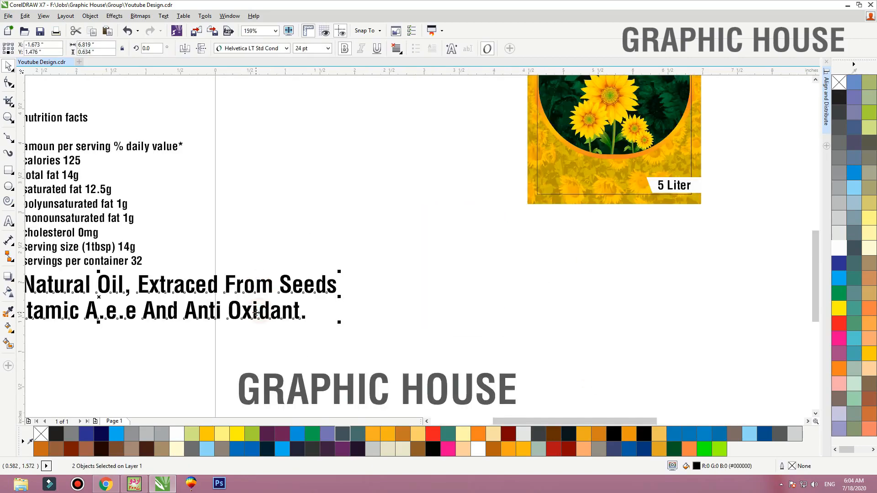
{"action": "left_click_drag", "start_coordinate": [257, 313], "coordinate": [755, 193]}
{"action": "key", "text": "shift+F2"}
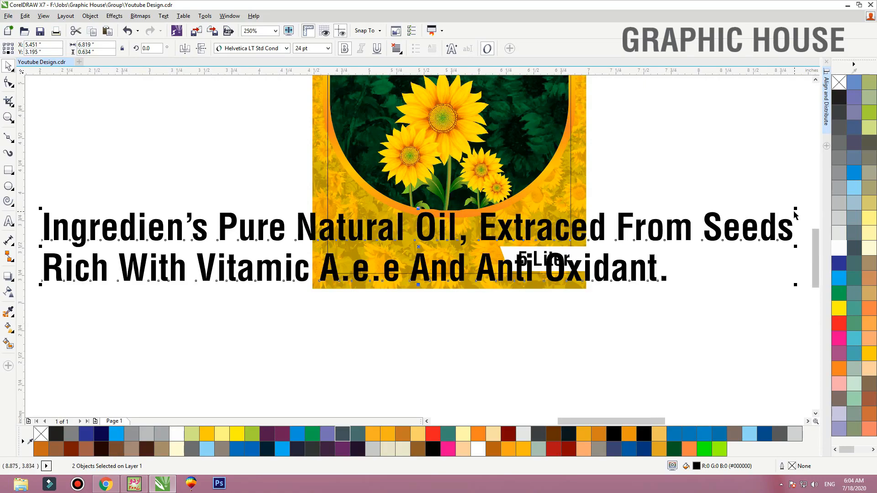
{"action": "left_click_drag", "start_coordinate": [720, 211], "coordinate": [540, 254]}
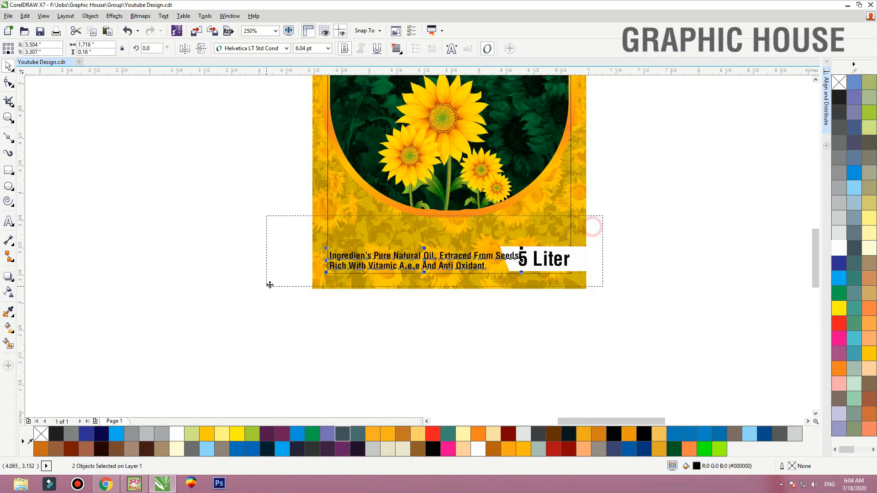
Remove bold from the two ingredients lines and scale them down to end before the "5 Liter" tag
{"action": "scroll", "coordinate": [447, 255], "scroll_direction": "up", "scroll_amount": 3}
{"action": "left_click", "coordinate": [344, 48]}
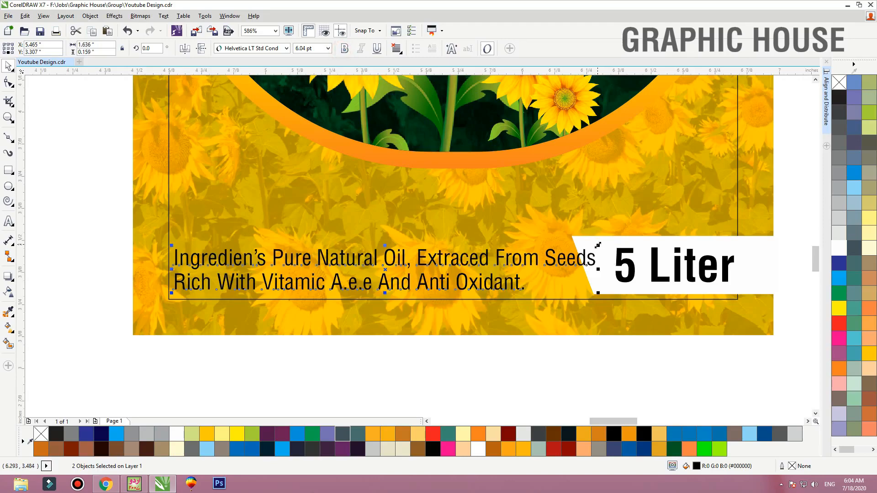
{"action": "left_click_drag", "start_coordinate": [598, 245], "coordinate": [559, 249]}
{"action": "left_click", "coordinate": [562, 307]}
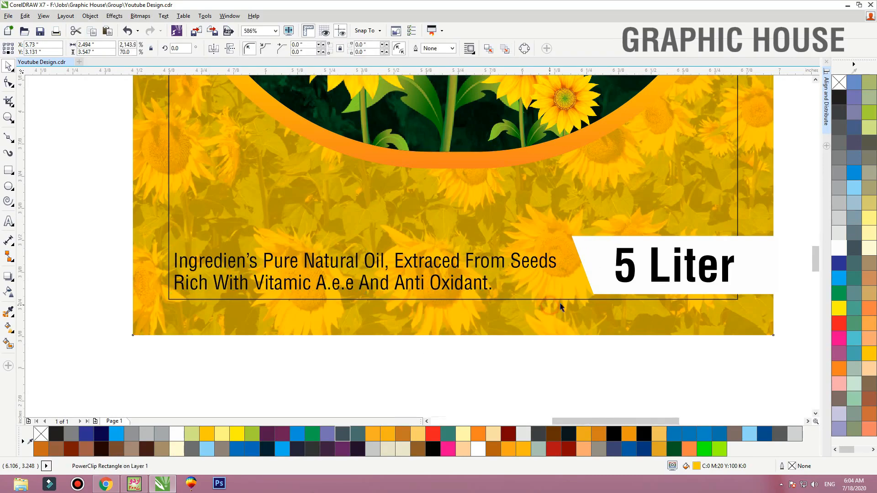
Remove the outline of the thin hairline margin frame on the label
{"action": "key", "text": "shift+F2"}
{"action": "left_click", "coordinate": [522, 207]}
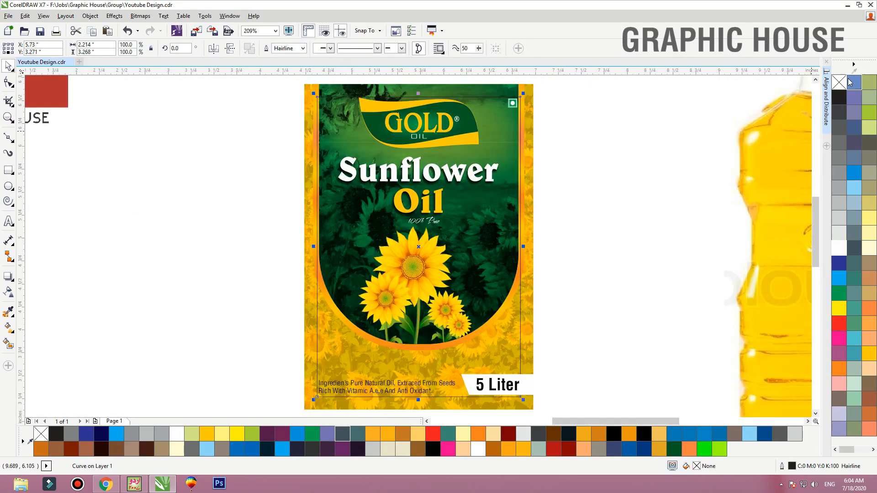
{"action": "right_click", "coordinate": [845, 82]}
{"action": "left_click", "coordinate": [654, 190]}
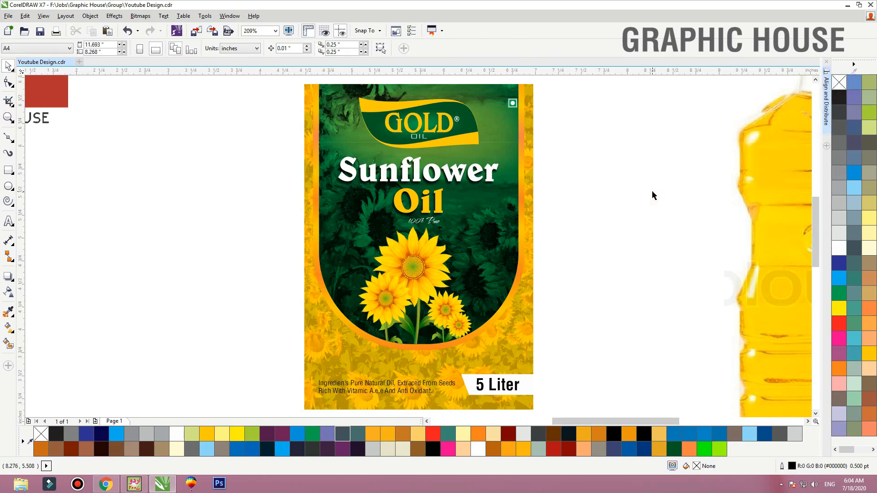
{"action": "left_click", "coordinate": [648, 185]}
Select the whole label and place a duplicate of it to the left of the original
{"action": "key", "text": "F4"}
{"action": "left_click_drag", "start_coordinate": [556, 314], "coordinate": [415, 133]}
{"action": "left_click_drag", "start_coordinate": [463, 233], "coordinate": [526, 239]}
{"action": "left_click_drag", "start_coordinate": [526, 238], "coordinate": [398, 240]}
Clear the copied label by deleting its green panel, sunflowers, title texts and small vegetarian mark, keeping the logo and bottom texts
{"action": "left_click", "coordinate": [310, 236]}
{"action": "double_click", "coordinate": [452, 237]}
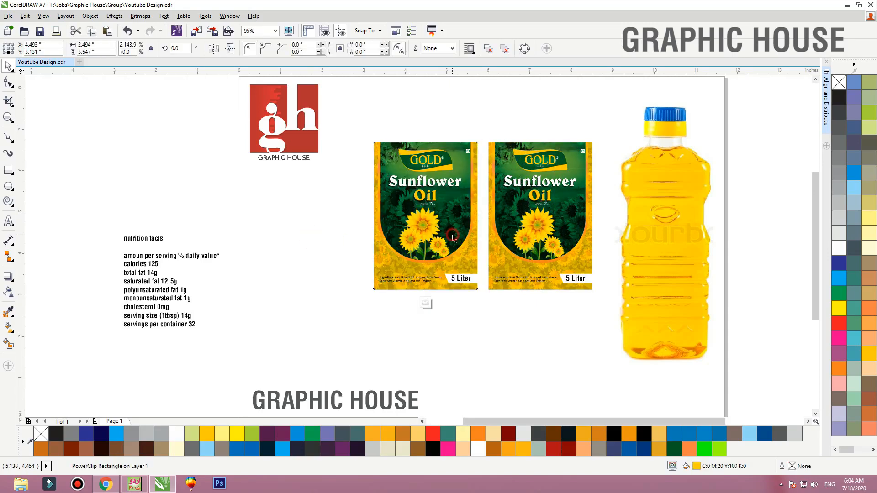
{"action": "left_click", "coordinate": [331, 222], "text": "ctrl"}
{"action": "left_click_drag", "start_coordinate": [327, 220], "coordinate": [478, 169]}
{"action": "key", "text": "Delete"}
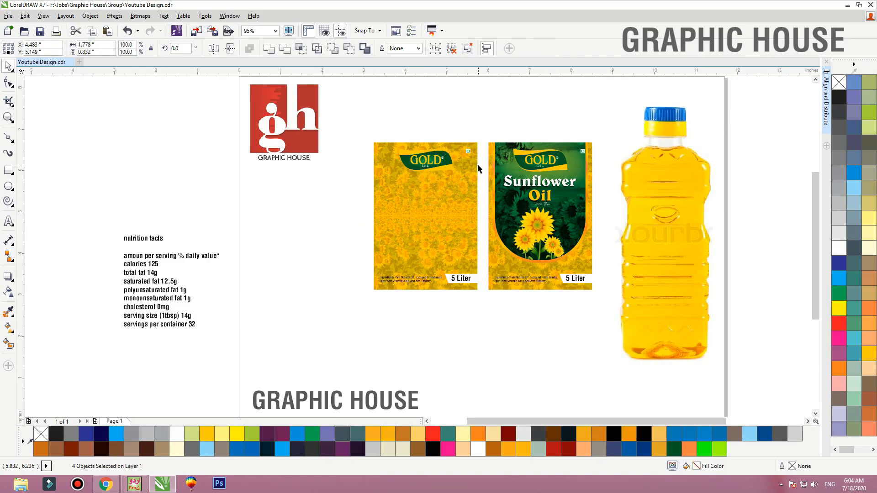
{"action": "left_click_drag", "start_coordinate": [346, 189], "coordinate": [478, 116]}
{"action": "left_click", "coordinate": [468, 151]}
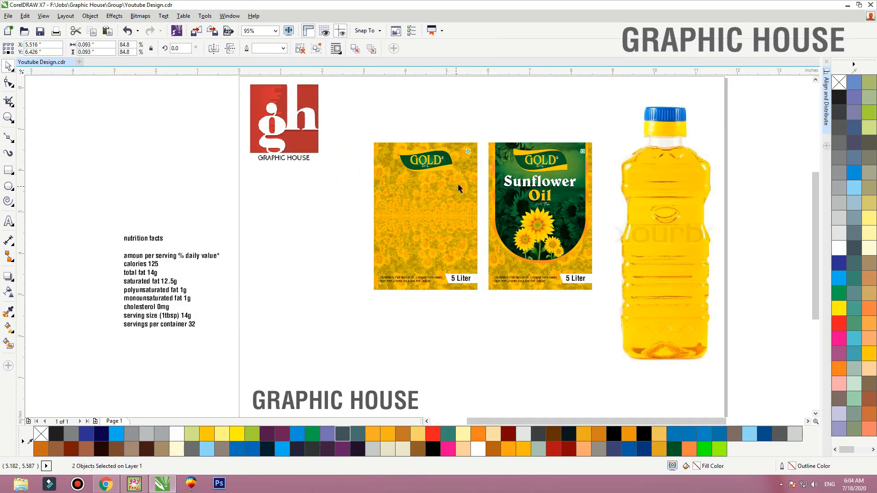
{"action": "key", "text": "Delete"}
Move the nutrition facts text block next to the copied label
{"action": "left_click_drag", "start_coordinate": [279, 210], "coordinate": [119, 336]}
{"action": "left_click_drag", "start_coordinate": [158, 287], "coordinate": [308, 237]}
{"action": "key", "text": "F2"}
{"action": "left_click_drag", "start_coordinate": [225, 188], "coordinate": [603, 281]}
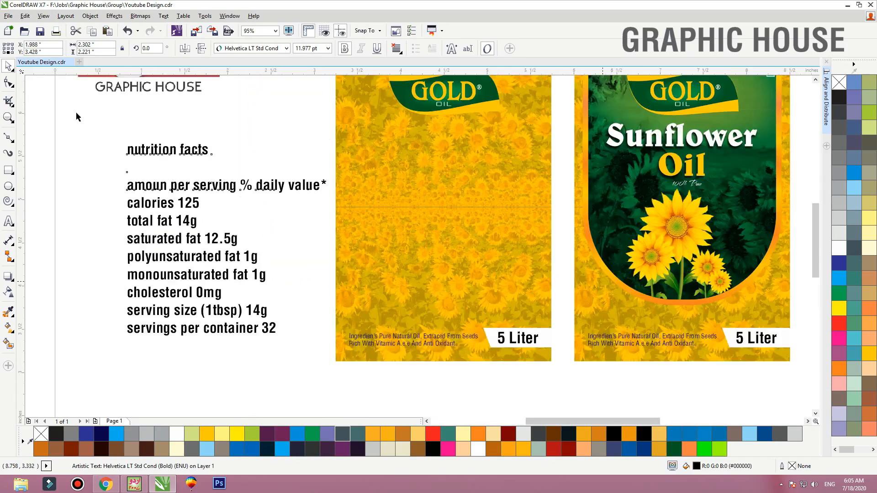
Draw a rounded rectangle about 1.928 by 2.15 inches below the copy's logo, filled white without an outline
{"action": "left_click", "coordinate": [8, 170]}
{"action": "mouse_move", "coordinate": [363, 133]}
{"action": "left_mouse_down"}
{"action": "mouse_move", "coordinate": [525, 276]}
{"action": "mouse_move", "coordinate": [530, 313]}
{"action": "left_mouse_up"}
{"action": "key", "text": "F10"}
{"action": "key", "text": "space"}
{"action": "left_click", "coordinate": [839, 249]}
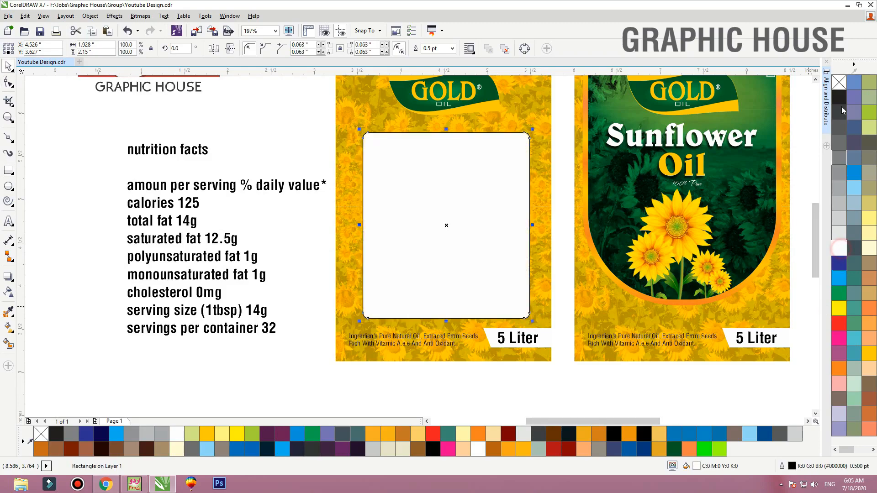
{"action": "right_click", "coordinate": [838, 84]}
Break the nutrition text into separate lines and place its heading in Title Case, centred at the top of the white box
{"action": "left_click", "coordinate": [194, 191]}
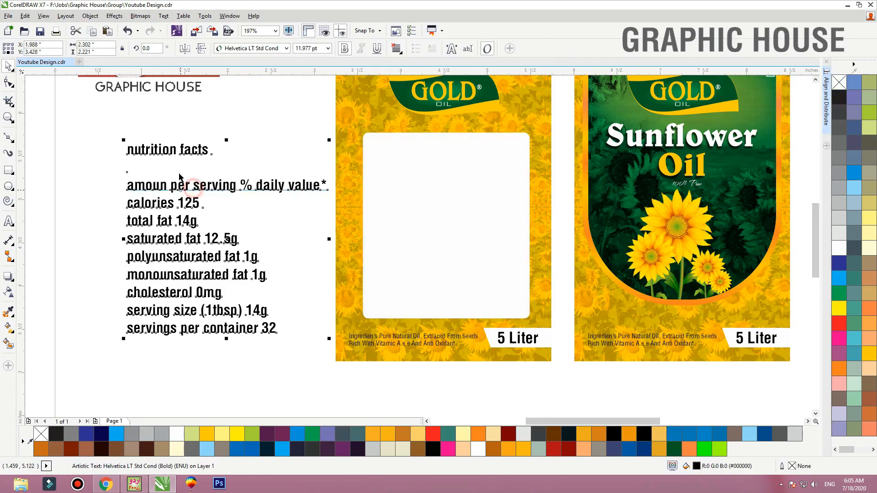
{"action": "left_click_drag", "start_coordinate": [193, 155], "coordinate": [459, 151]}
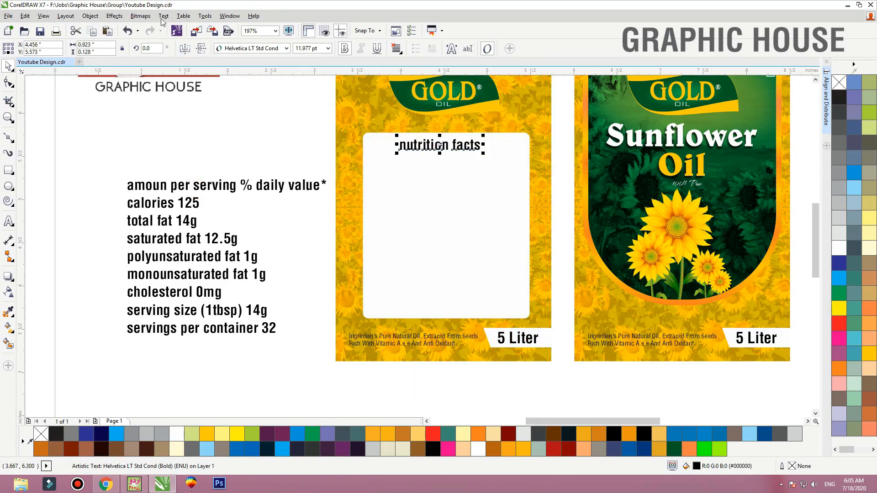
{"action": "left_click", "coordinate": [163, 16]}
{"action": "left_click", "coordinate": [191, 308]}
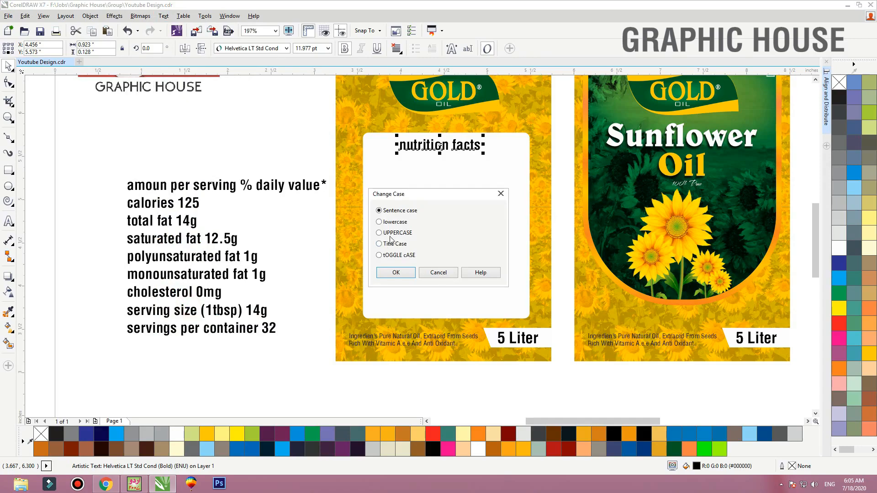
{"action": "left_click", "coordinate": [395, 273]}
{"action": "left_click", "coordinate": [458, 192]}
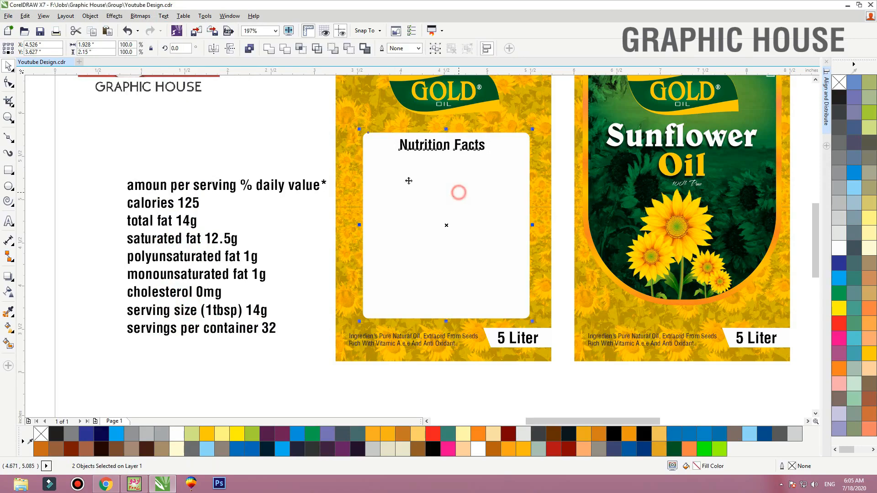
{"action": "left_click", "coordinate": [232, 116]}
Move the nine remaining nutrition lines together into the white box below the "Nutrition Facts" heading
{"action": "mouse_move", "coordinate": [229, 187]}
{"action": "left_mouse_down"}
{"action": "mouse_move", "coordinate": [329, 167]}
{"action": "mouse_move", "coordinate": [311, 167]}
{"action": "left_mouse_up"}
{"action": "key", "text": "ctrl+z"}
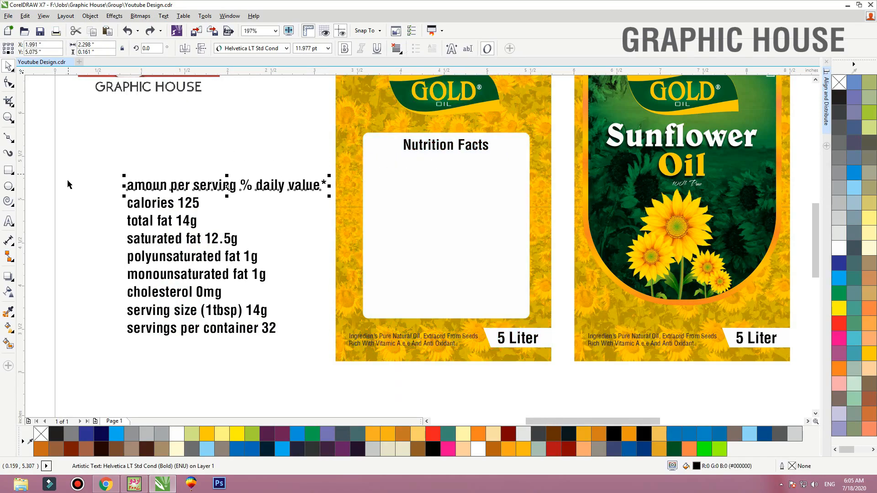
{"action": "mouse_move", "coordinate": [68, 177]}
{"action": "left_mouse_down"}
{"action": "mouse_move", "coordinate": [214, 262]}
{"action": "mouse_move", "coordinate": [298, 337]}
{"action": "left_mouse_up"}
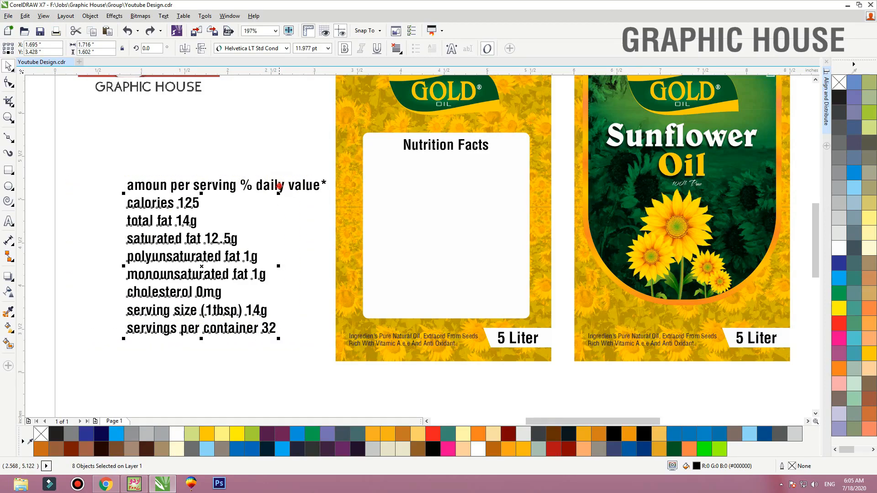
{"action": "left_click_drag", "start_coordinate": [275, 186], "coordinate": [521, 158]}
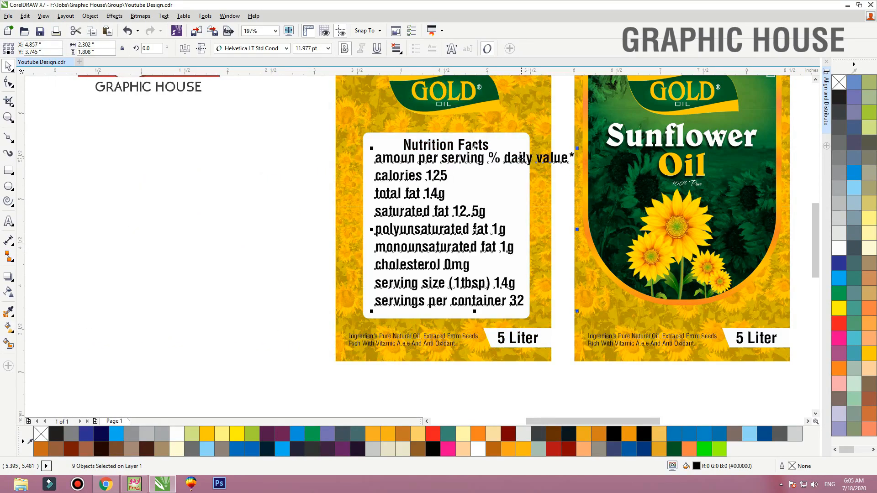
Change the nine nutrition lines to Title Case
{"action": "left_click", "coordinate": [174, 20]}
{"action": "left_click", "coordinate": [186, 314]}
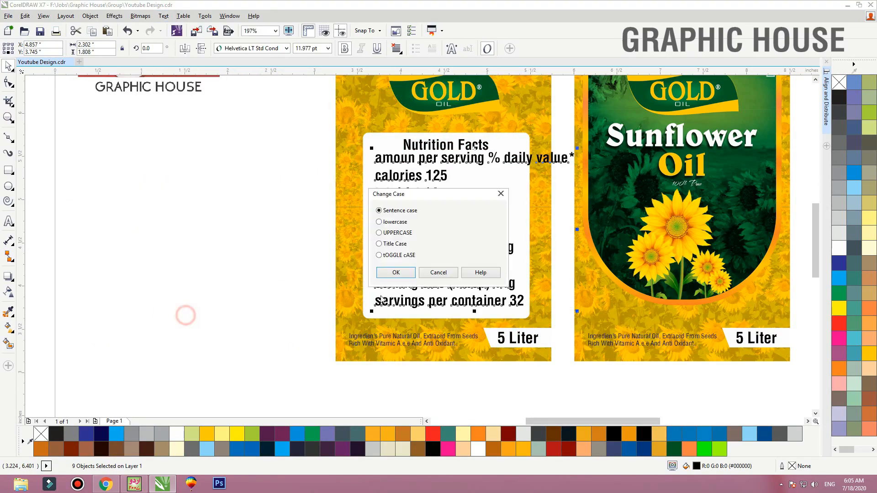
{"action": "left_click", "coordinate": [394, 244]}
{"action": "left_click", "coordinate": [397, 273]}
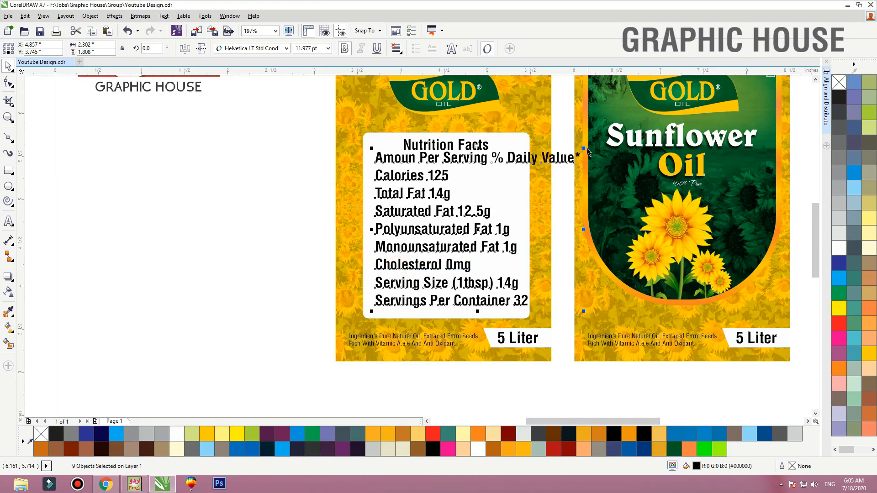
Scale the nine nutrition lines down proportionally towards the width of the white box
{"action": "left_click_drag", "start_coordinate": [584, 150], "coordinate": [536, 190]}
{"action": "left_click_drag", "start_coordinate": [499, 274], "coordinate": [244, 83]}
{"action": "scroll", "coordinate": [389, 212], "scroll_direction": "up", "scroll_amount": 1}
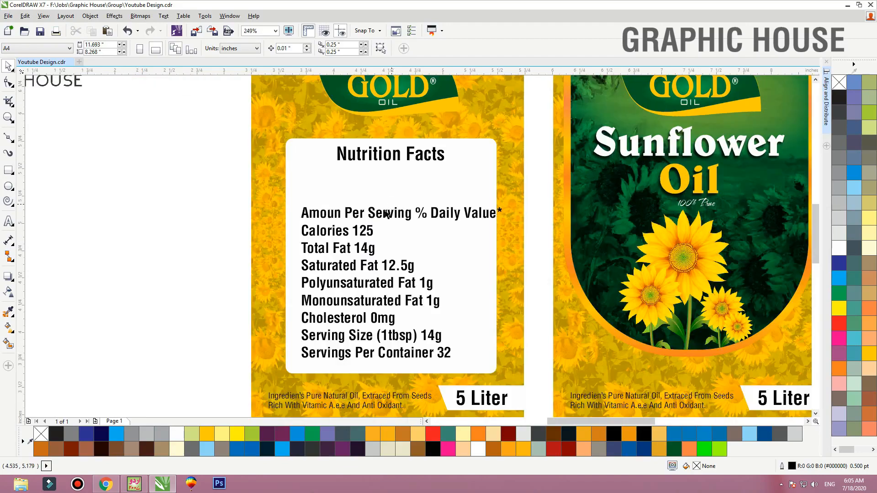
Move the "Amoun Per Serving % Daily Value*" line up below the heading and nudge the eight lines below it up slightly
{"action": "left_click_drag", "start_coordinate": [379, 212], "coordinate": [379, 185]}
{"action": "left_click", "coordinate": [361, 232]}
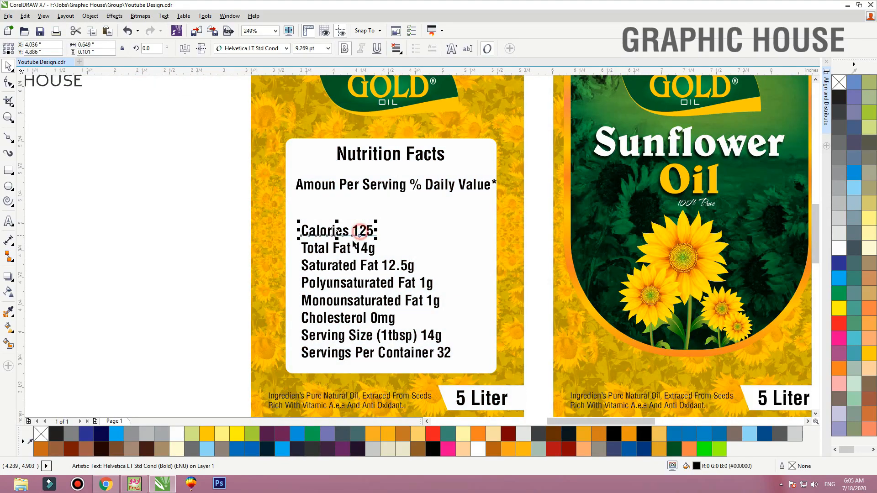
{"action": "left_click", "coordinate": [342, 250], "text": "shift"}
{"action": "left_click", "coordinate": [340, 267], "text": "shift"}
{"action": "left_click", "coordinate": [361, 283], "text": "shift"}
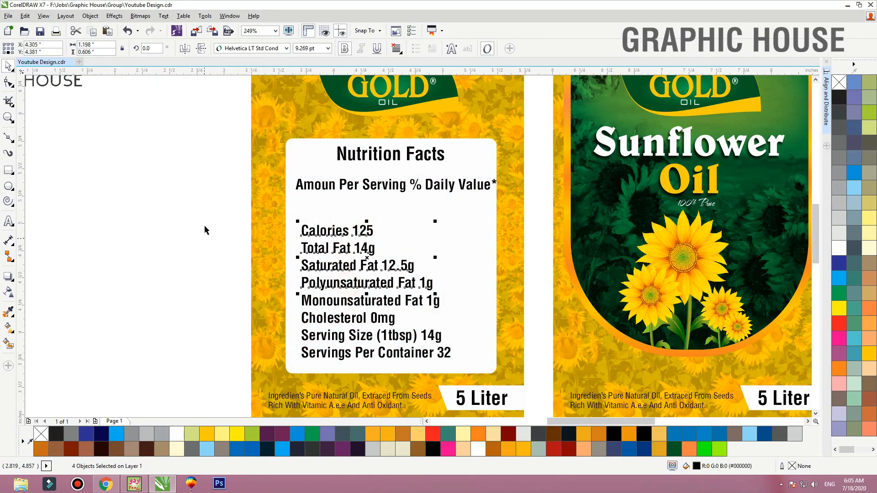
{"action": "left_click_drag", "start_coordinate": [203, 204], "coordinate": [463, 373]}
{"action": "key", "text": "Up"}
{"action": "key", "text": "Up"}
{"action": "key", "text": "Up"}
{"action": "key", "text": "Up"}
{"action": "key", "text": "Up"}
{"action": "key", "text": "Up"}
{"action": "key", "text": "Up"}
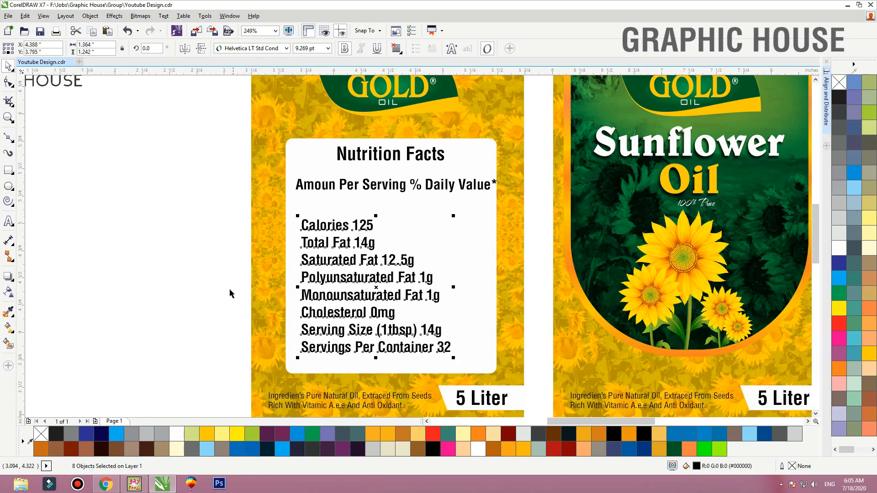
{"action": "left_click", "coordinate": [182, 254]}
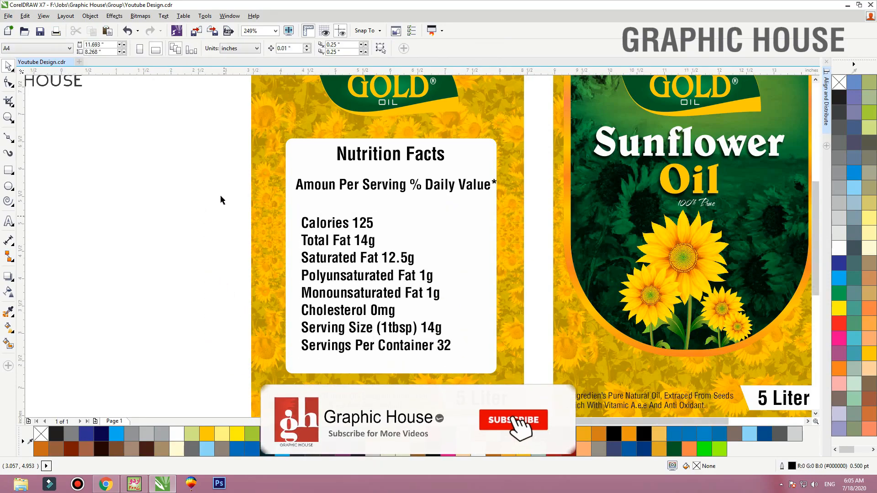
Draw a horizontal line about 1.96 inches long under the "Calories 125" row and copy it beneath each following row down to "Serving Size"
{"action": "scroll", "coordinate": [222, 197], "scroll_direction": "down", "scroll_amount": 2}
{"action": "scroll", "coordinate": [254, 115], "scroll_direction": "up", "scroll_amount": 3}
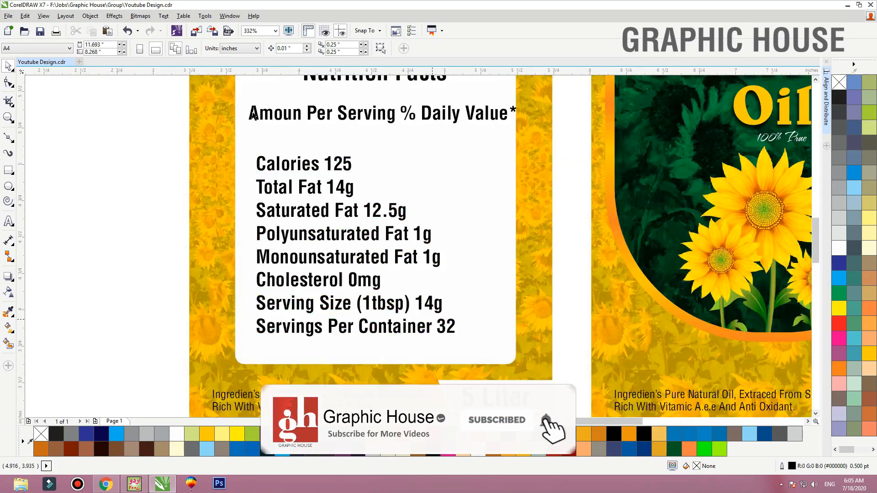
{"action": "left_click", "coordinate": [9, 138]}
{"action": "left_click", "coordinate": [44, 136]}
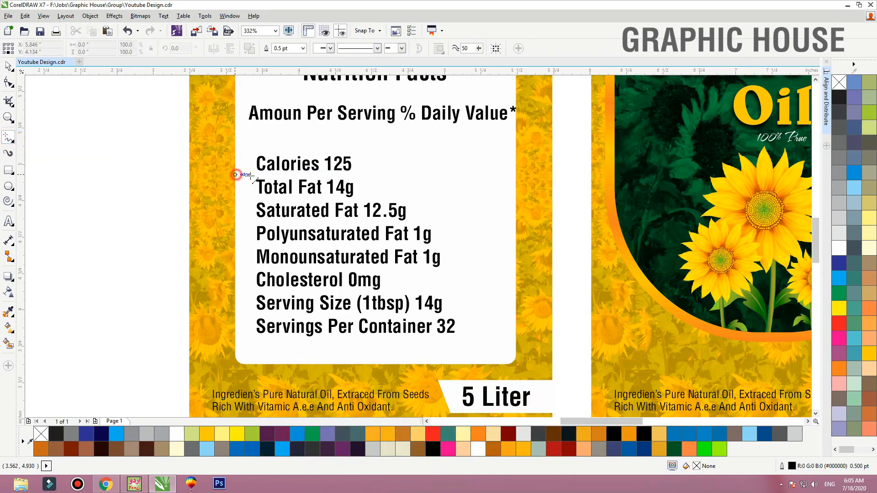
{"action": "left_click", "coordinate": [236, 174]}
{"action": "left_click", "coordinate": [521, 176]}
{"action": "key", "text": "space"}
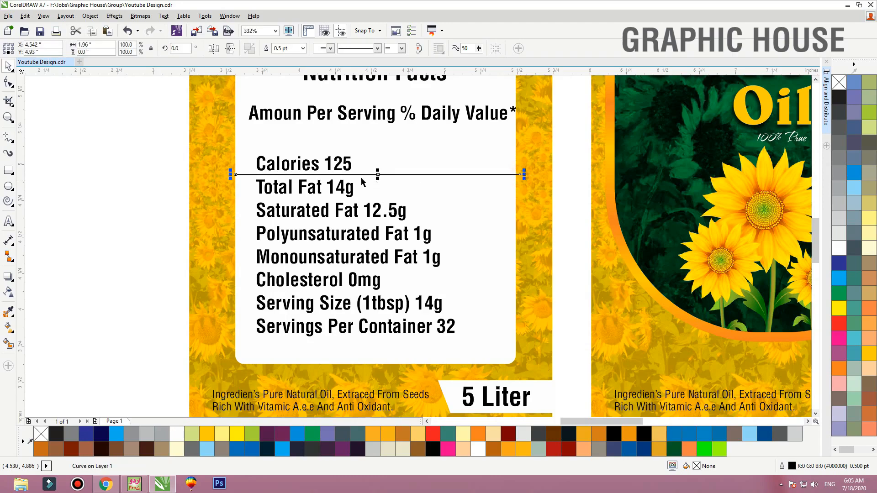
{"action": "left_click_drag", "start_coordinate": [362, 175], "coordinate": [371, 222]}
{"action": "left_click_drag", "start_coordinate": [372, 222], "coordinate": [374, 315]}
Distribute the seven horizontal divider lines in the white box with equal vertical spacing
{"action": "left_click", "coordinate": [501, 292], "text": "shift"}
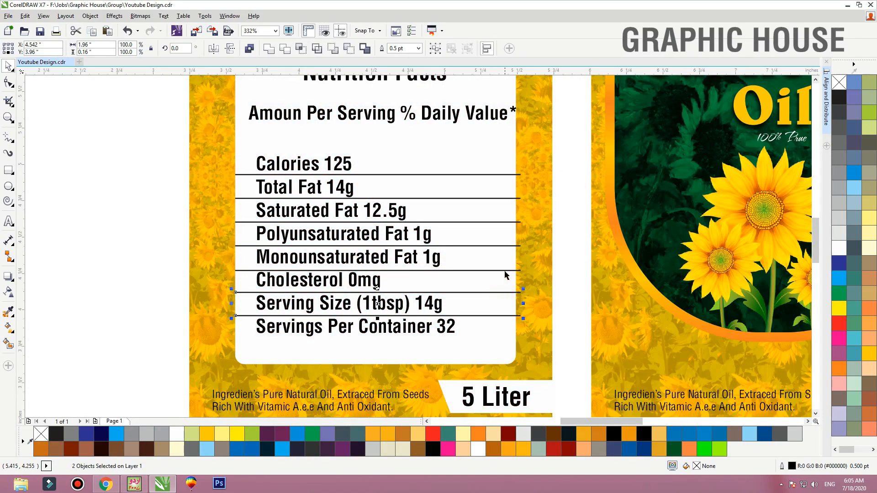
{"action": "left_click", "coordinate": [504, 270], "text": "shift"}
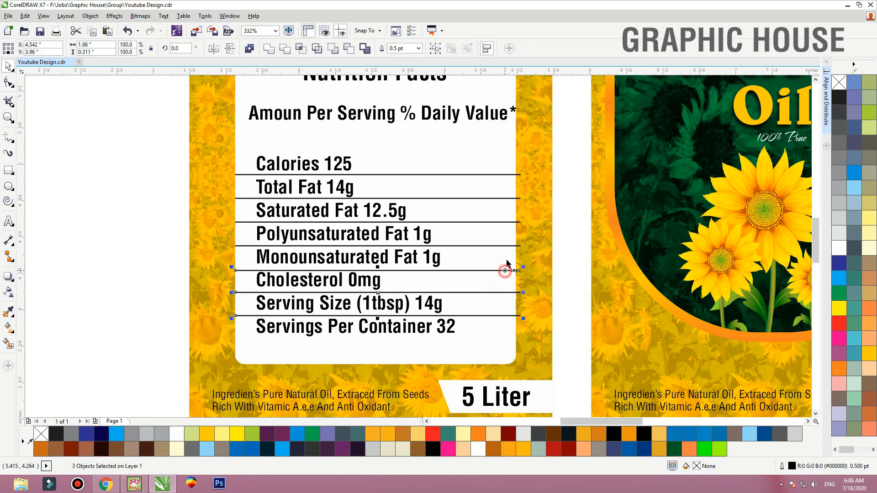
{"action": "left_click", "coordinate": [512, 223], "text": "shift"}
{"action": "left_click", "coordinate": [513, 198], "text": "shift"}
{"action": "left_click", "coordinate": [491, 49]}
{"action": "left_click", "coordinate": [490, 48]}
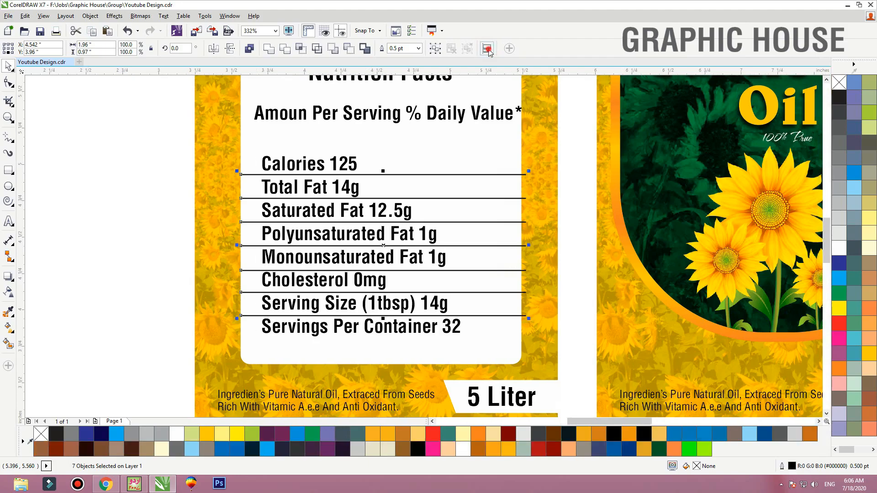
{"action": "left_click", "coordinate": [829, 87]}
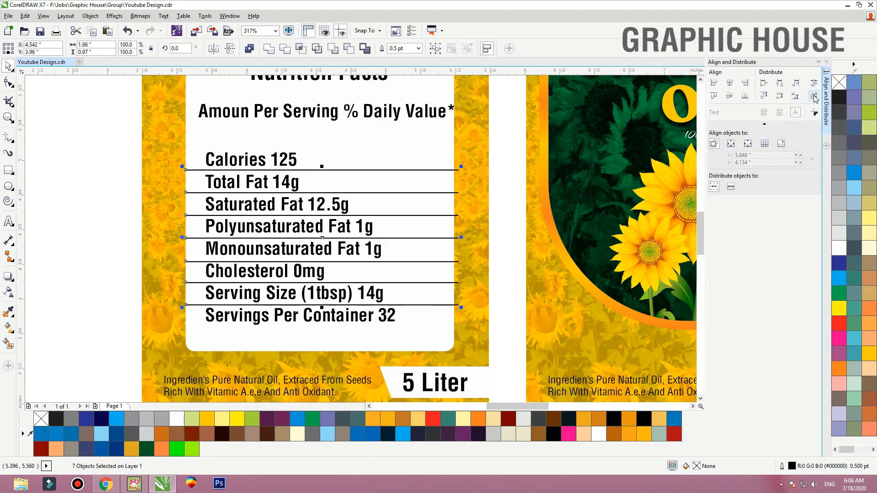
{"action": "left_click", "coordinate": [815, 97]}
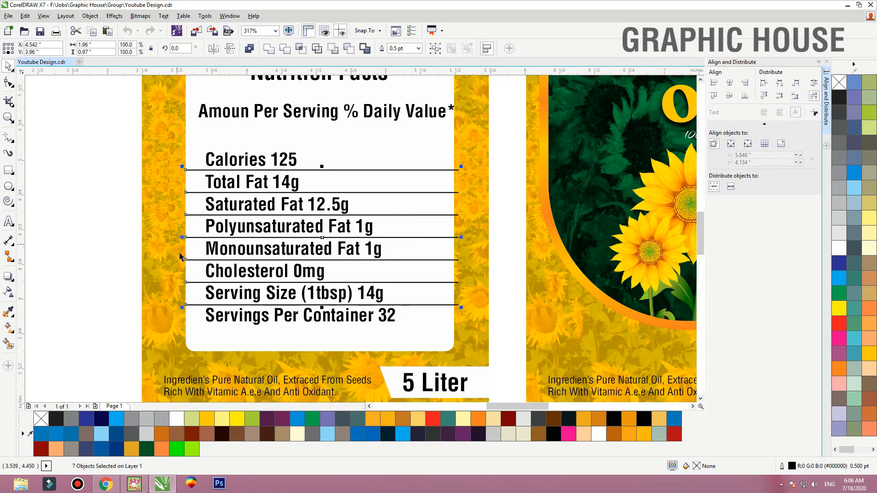
{"action": "left_click", "coordinate": [78, 186]}
Split the values 14g and 12.5g from the "Total Fat" and "Saturated Fat" labels and align their right edges near the box's right side
{"action": "left_click", "coordinate": [294, 186]}
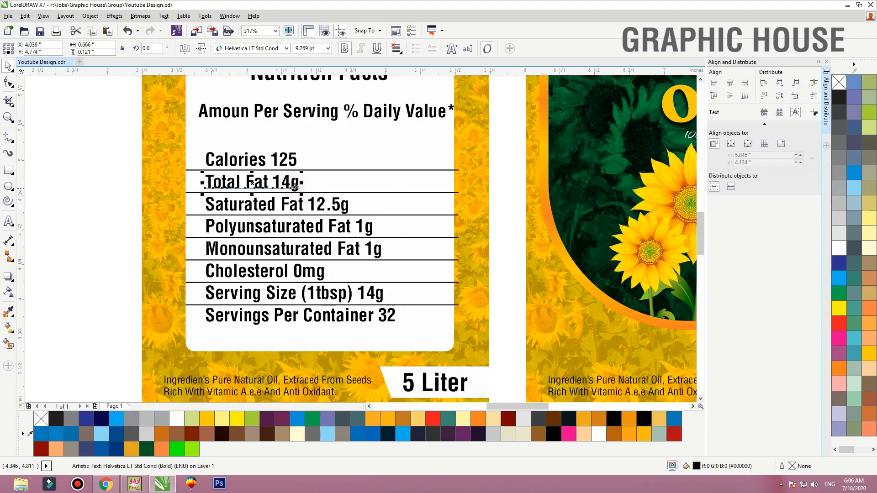
{"action": "key", "text": "ctrl+k"}
{"action": "left_click_drag", "start_coordinate": [294, 187], "coordinate": [432, 188]}
{"action": "left_click", "coordinate": [347, 206]}
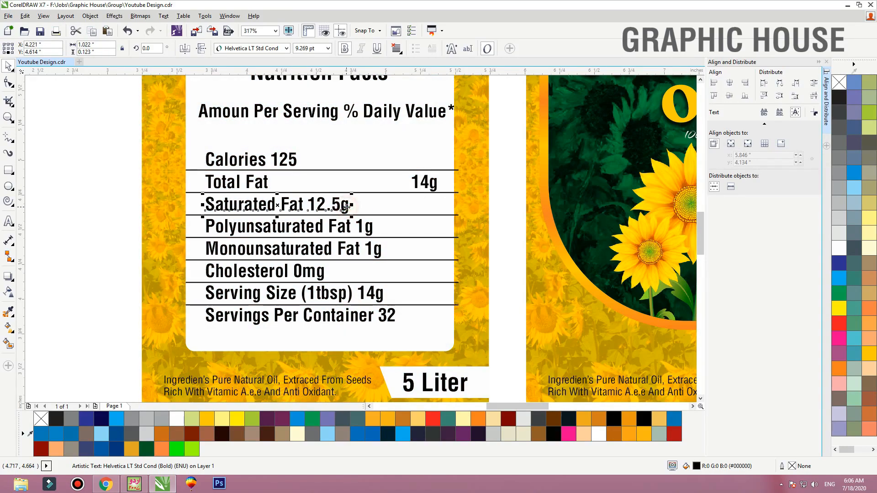
{"action": "key", "text": "ctrl+k"}
{"action": "left_click_drag", "start_coordinate": [347, 205], "coordinate": [424, 205]}
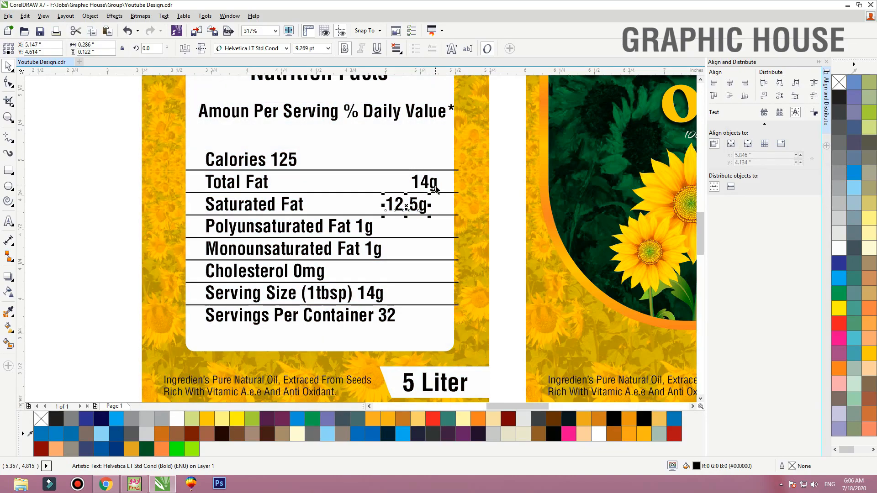
{"action": "left_click", "coordinate": [436, 189], "text": "shift"}
{"action": "key", "text": "r"}
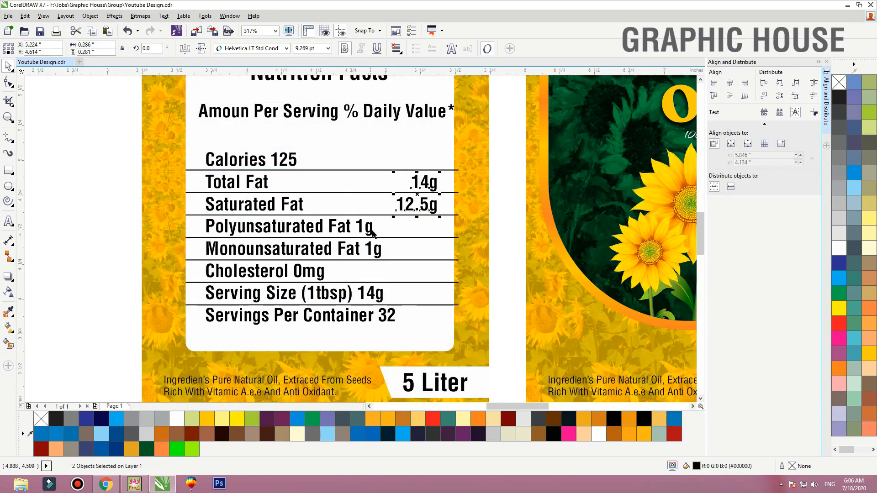
Split the value 1g from the "Polyunsaturated Fat" label and right-align it with the 12.5g value above
{"action": "left_click", "coordinate": [371, 231]}
{"action": "key", "text": "ctrl+k"}
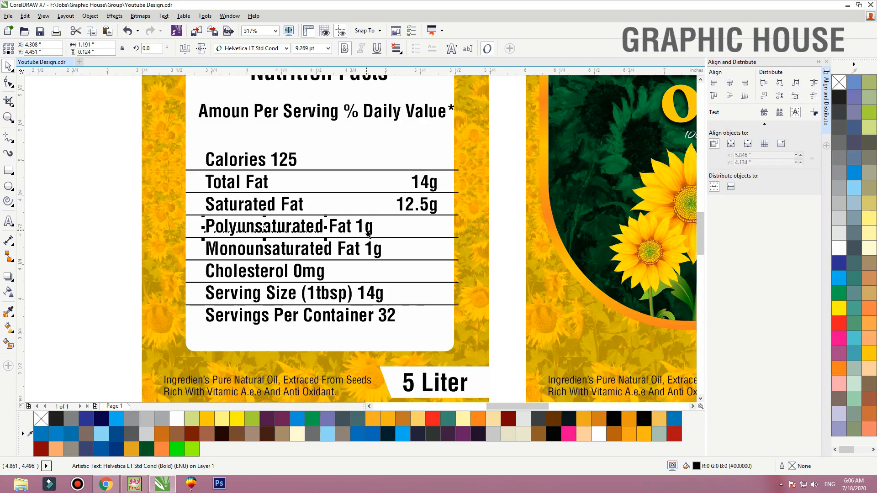
{"action": "left_click", "coordinate": [370, 231]}
{"action": "left_click", "coordinate": [437, 210], "text": "shift"}
{"action": "key", "text": "r"}
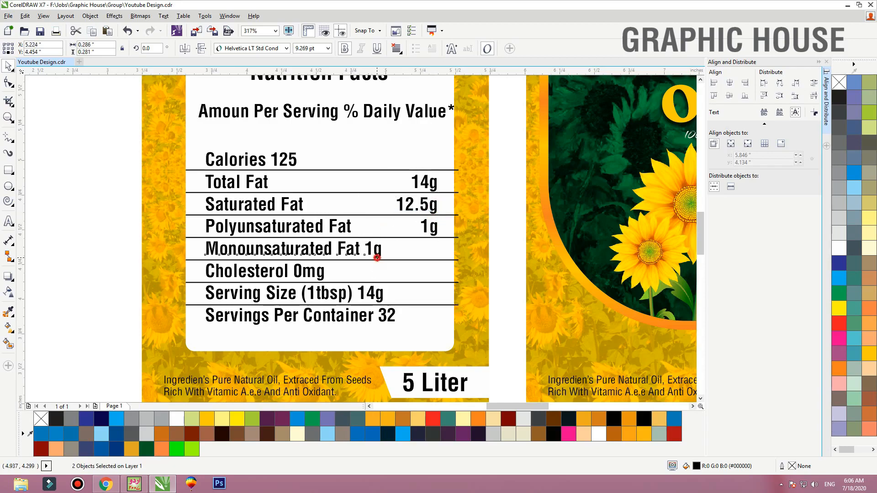
Split the value 1g from the "Monounsaturated Fat" label and right-align it with the "Polyunsaturated Fat" value
{"action": "left_click", "coordinate": [380, 256]}
{"action": "key", "text": "ctrl+k"}
{"action": "left_click", "coordinate": [379, 253]}
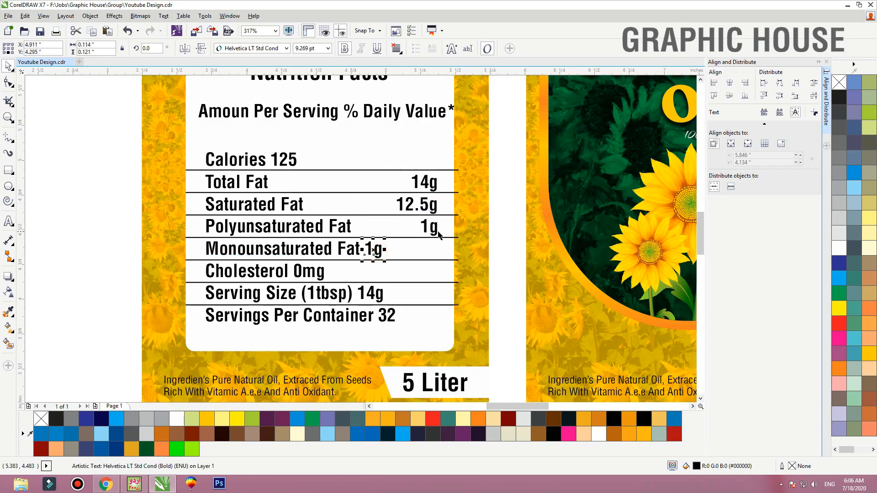
{"action": "left_click", "coordinate": [438, 232], "text": "shift"}
{"action": "left_click", "coordinate": [437, 231]}
{"action": "left_click", "coordinate": [373, 249]}
{"action": "left_click", "coordinate": [435, 231], "text": "shift"}
{"action": "key", "text": "r"}
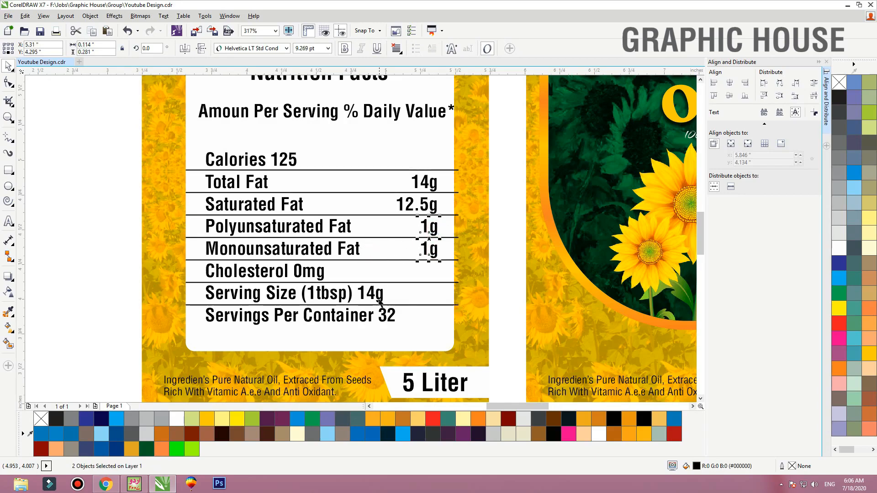
Split the value 14g from the "Serving Size (1tbsp)" label and right-align it with the value column
{"action": "left_click", "coordinate": [380, 298]}
{"action": "key", "text": "ctrl+k"}
{"action": "left_click", "coordinate": [380, 299]}
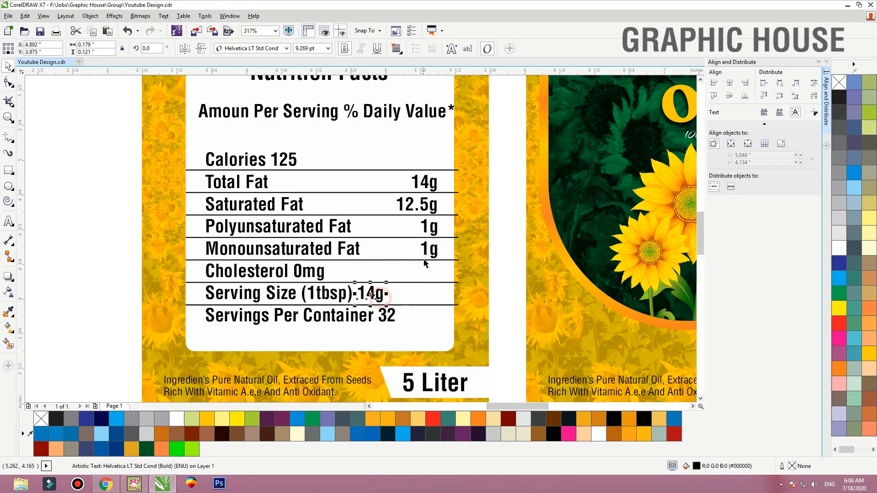
{"action": "left_click", "coordinate": [434, 254], "text": "shift"}
{"action": "key", "text": "r"}
Split the value 32 from the "Servings Per Container" label and right-align it with the 14g value above
{"action": "left_click", "coordinate": [389, 317]}
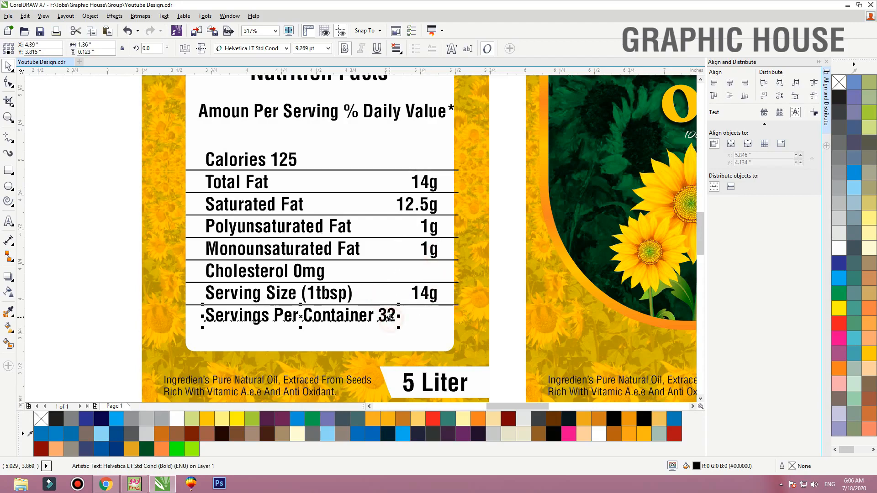
{"action": "key", "text": "ctrl+k"}
{"action": "left_click", "coordinate": [389, 317]}
{"action": "left_click", "coordinate": [431, 295], "text": "shift"}
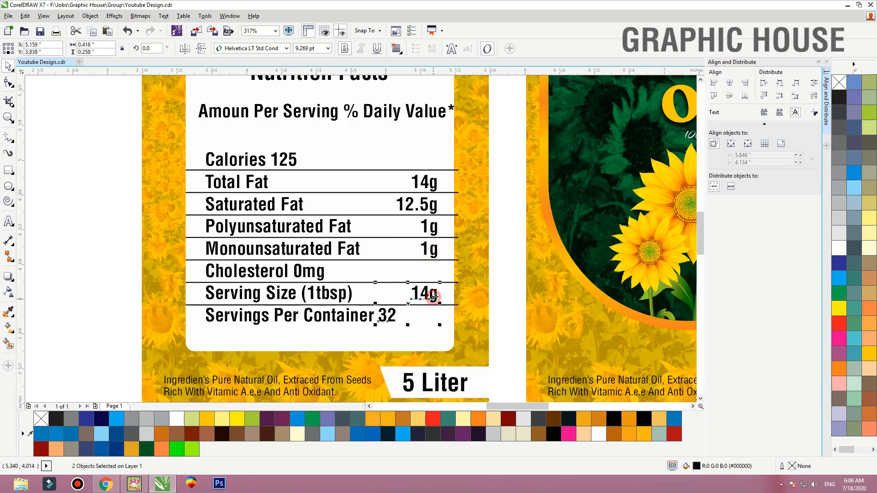
{"action": "key", "text": "r"}
{"action": "left_click", "coordinate": [504, 267]}
PowerClip the seven horizontal divider lines inside the white rounded box so they end at its edges
{"action": "left_click", "coordinate": [458, 170]}
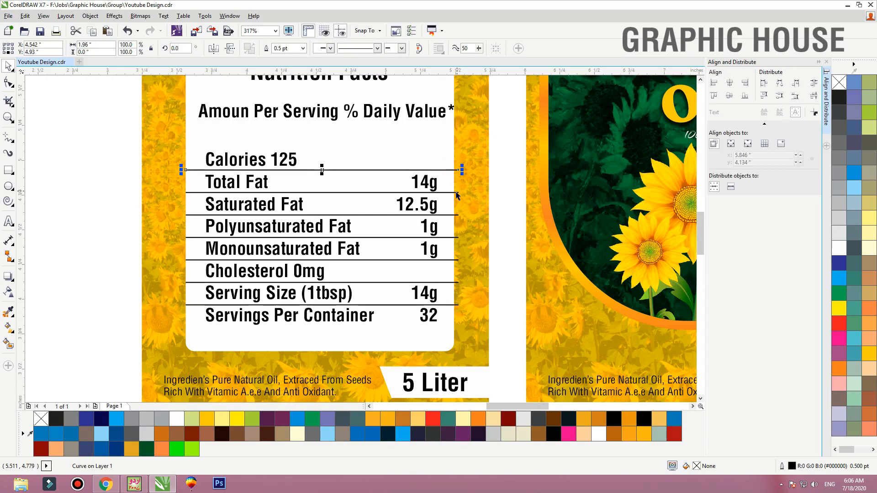
{"action": "left_click", "coordinate": [456, 193], "text": "shift"}
{"action": "left_click", "coordinate": [458, 215], "text": "shift"}
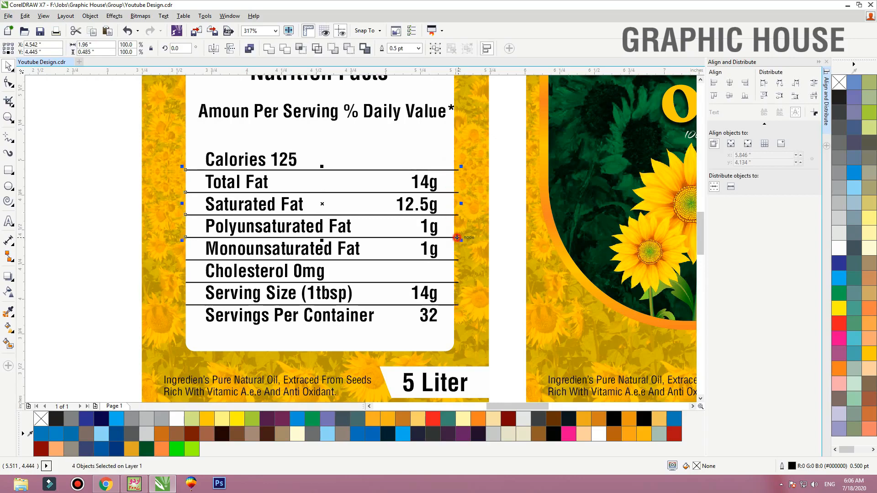
{"action": "left_click", "coordinate": [459, 237], "text": "shift"}
{"action": "left_click", "coordinate": [458, 260], "text": "shift"}
{"action": "left_click", "coordinate": [458, 283], "text": "shift"}
{"action": "left_click", "coordinate": [456, 305], "text": "shift"}
{"action": "right_click", "coordinate": [456, 304]}
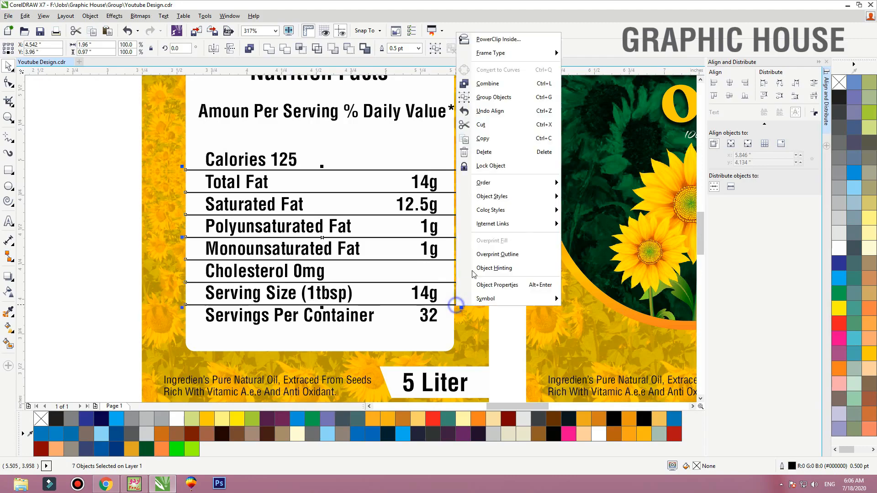
{"action": "left_click", "coordinate": [481, 41]}
{"action": "left_click", "coordinate": [448, 142]}
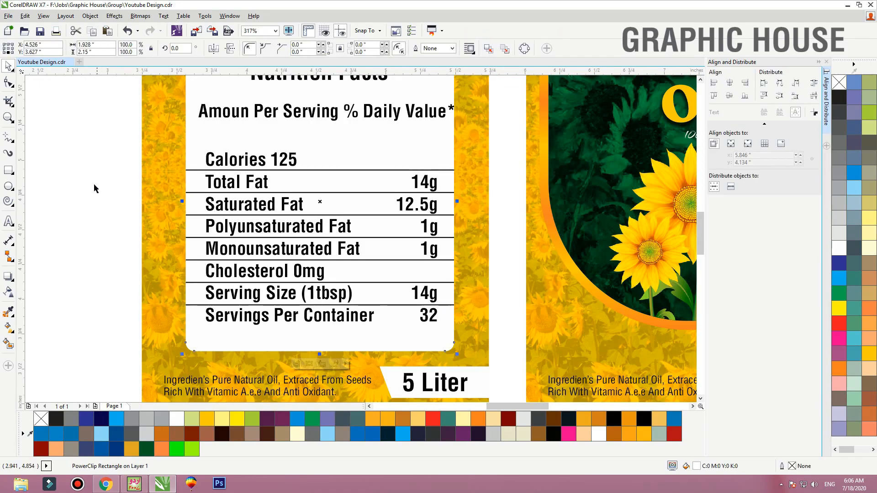
Break the "Amoun Per Serving % Daily Value*" text into two lines after "Serving"
{"action": "scroll", "coordinate": [321, 319], "scroll_direction": "down", "scroll_amount": 1}
{"action": "key", "text": "F2"}
{"action": "left_click_drag", "start_coordinate": [189, 183], "coordinate": [480, 343]}
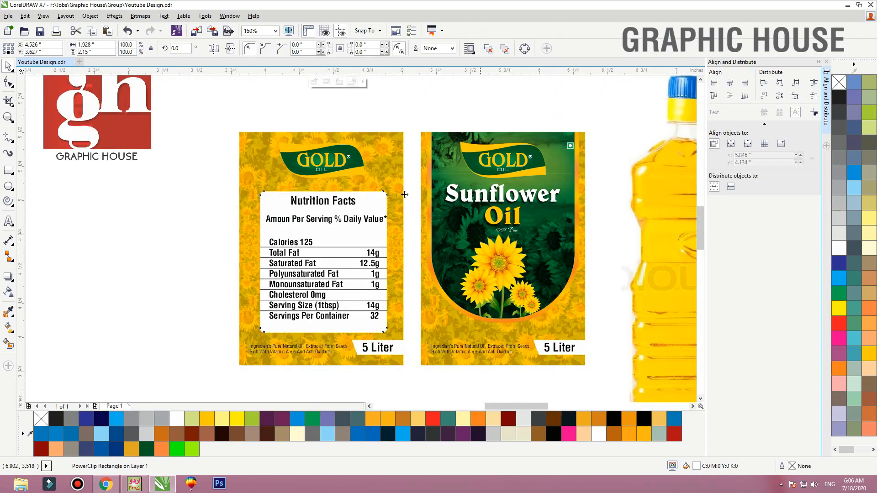
{"action": "double_click", "coordinate": [356, 153]}
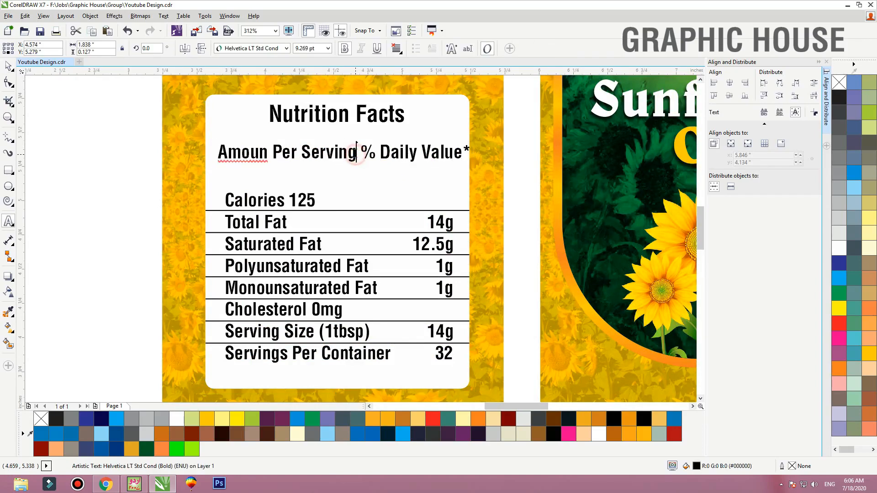
{"action": "key", "text": "Return"}
{"action": "key", "text": "ctrl+space"}
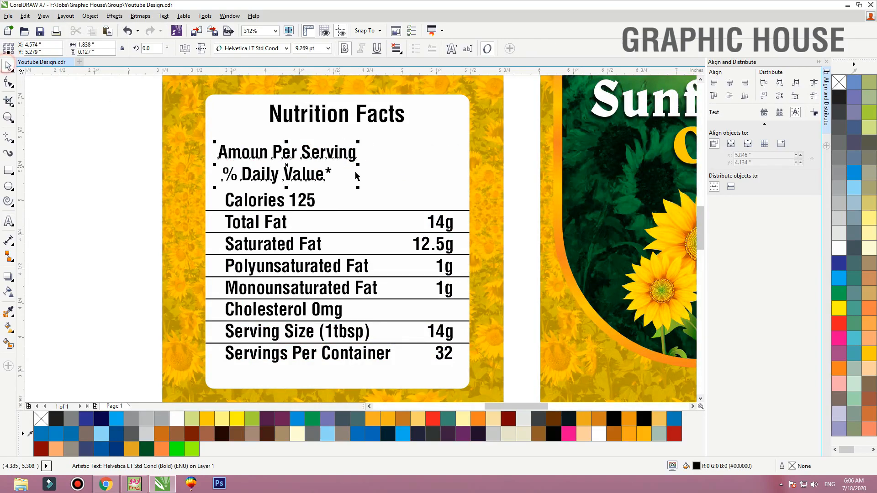
Centre-align the two-line serving text, centre it horizontally in the white box and nudge it up slightly
{"action": "left_click", "coordinate": [395, 49]}
{"action": "left_click", "coordinate": [419, 162], "text": "shift"}
{"action": "key", "text": "c"}
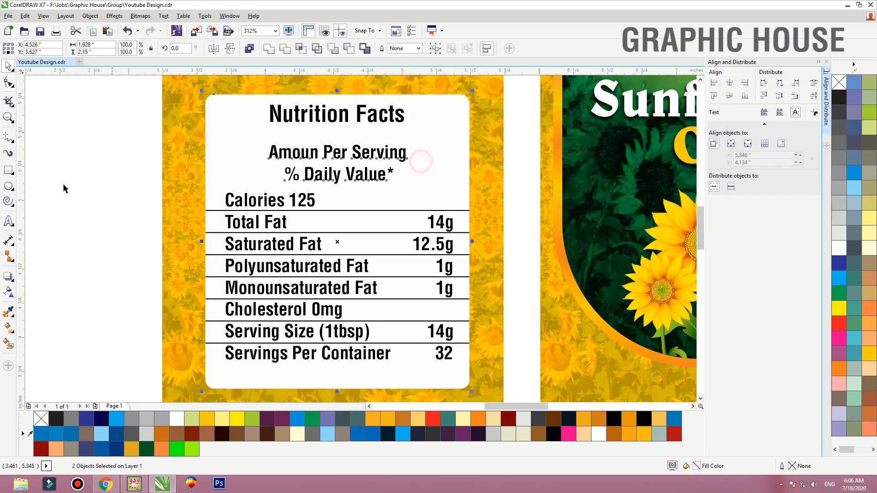
{"action": "left_click", "coordinate": [61, 186]}
{"action": "left_click", "coordinate": [316, 177]}
{"action": "key", "text": "Up"}
{"action": "key", "text": "Up"}
Draw a rectangle about 2.1 by 0.35 inches over the "Nutrition Facts" heading, extending past both sides of the white box
{"action": "left_click", "coordinate": [357, 116]}
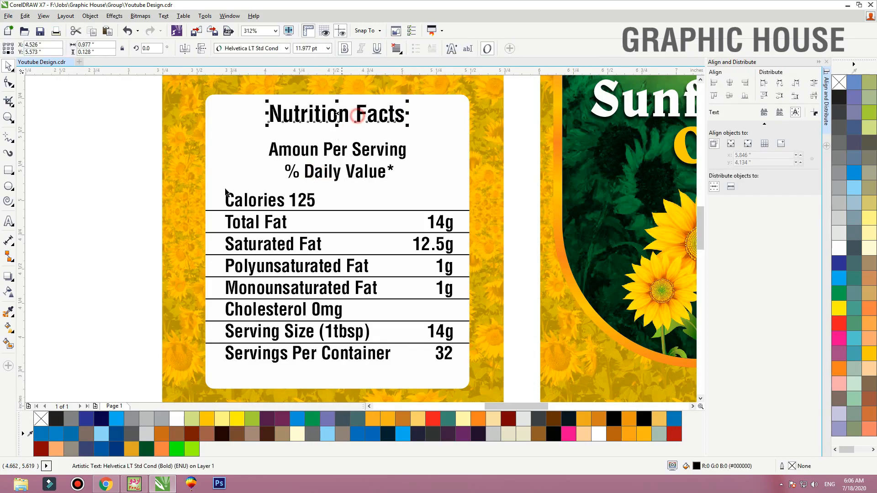
{"action": "key", "text": "F2"}
{"action": "left_click_drag", "start_coordinate": [164, 221], "coordinate": [577, 110]}
{"action": "left_click", "coordinate": [6, 170]}
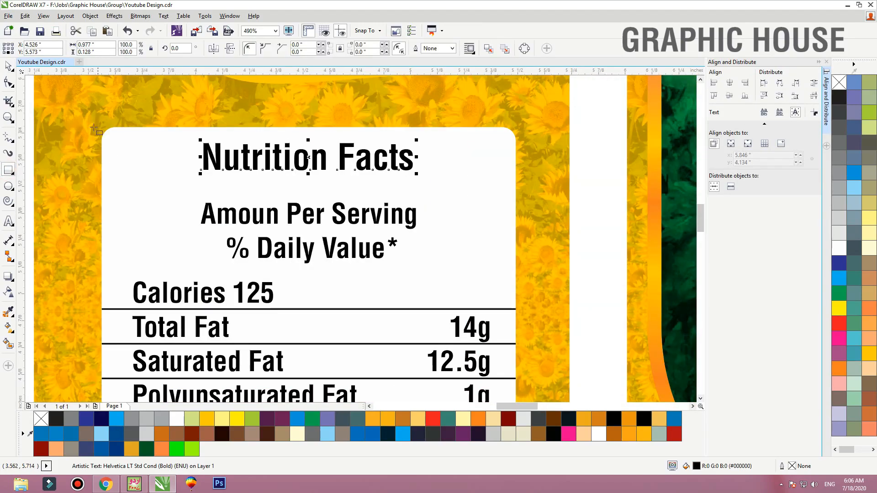
{"action": "left_click_drag", "start_coordinate": [85, 119], "coordinate": [537, 193]}
{"action": "key", "text": "space"}
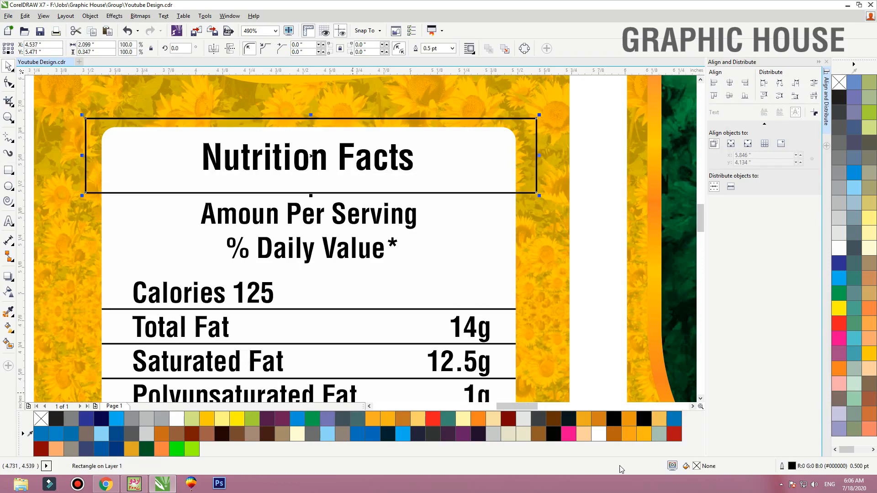
Fill the heading rectangle with a vertical linear gradient from dark green C100 M0 Y100 K60 at the bottom to lighter green at the top
{"action": "left_click", "coordinate": [146, 450]}
{"action": "key", "text": "g"}
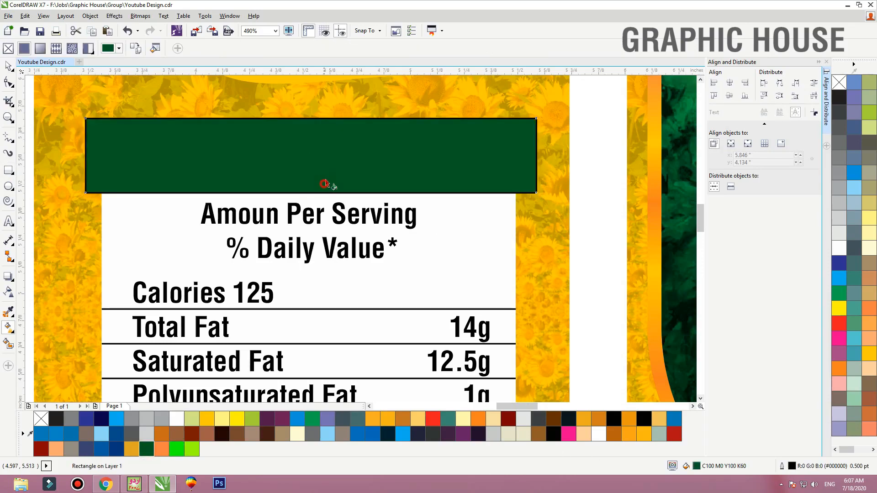
{"action": "left_click_drag", "start_coordinate": [325, 183], "coordinate": [323, 118]}
{"action": "left_click", "coordinate": [839, 292]}
{"action": "key", "text": "space"}
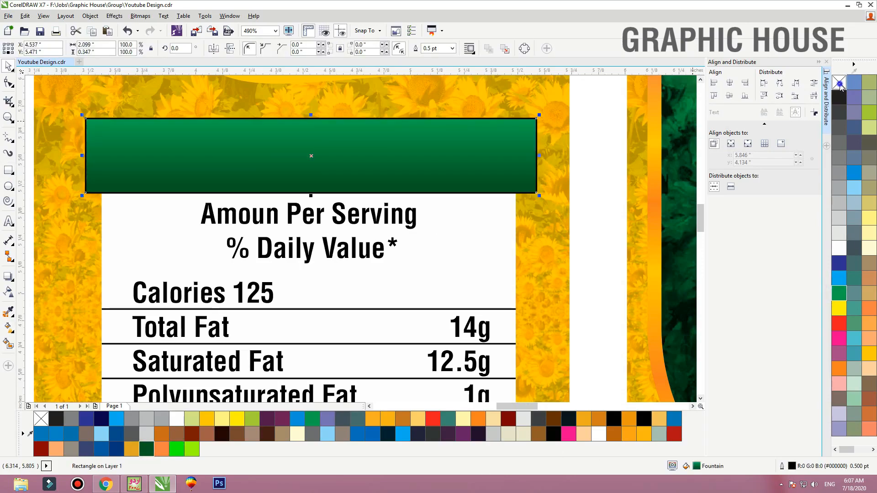
Remove the gradient rectangle's outline and PowerClip it inside the rounded white box as the green header
{"action": "right_click", "coordinate": [839, 82]}
{"action": "right_click", "coordinate": [509, 137]}
{"action": "left_click", "coordinate": [544, 143]}
Nudge the "Nutrition Facts" heading down within the green header and fill its text with white
{"action": "left_click", "coordinate": [502, 210]}
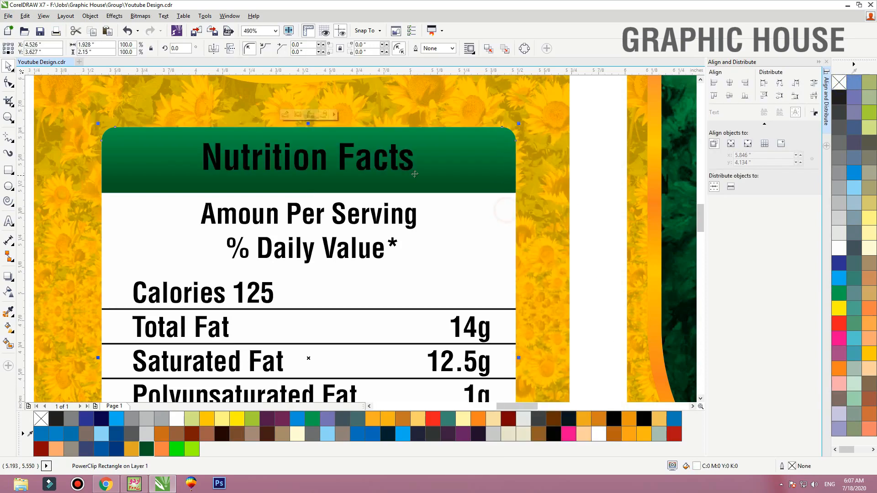
{"action": "left_click", "coordinate": [395, 165]}
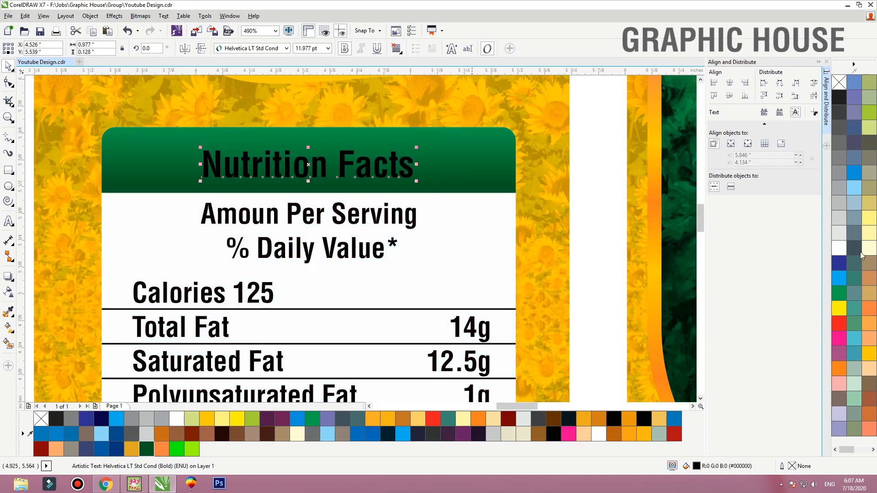
{"action": "left_click", "coordinate": [846, 250]}
Scale the serving text down to about 8.3 pt and rejoin its two lines into one
{"action": "left_click", "coordinate": [363, 223]}
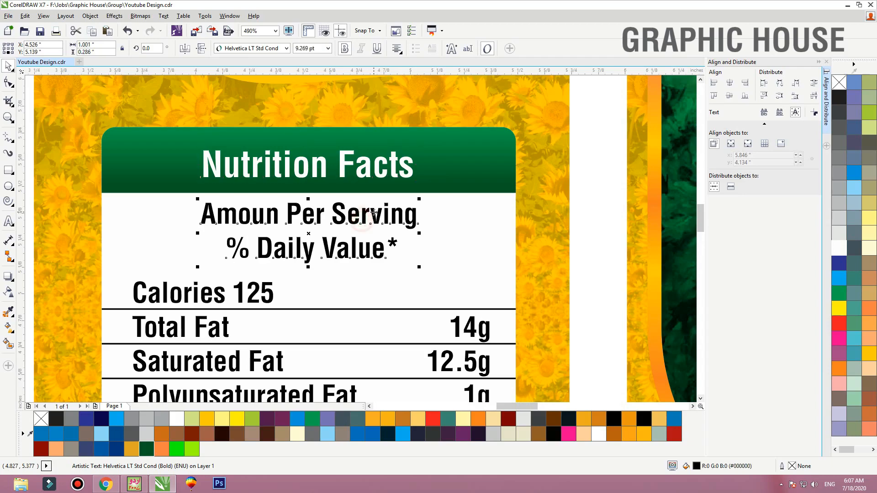
{"action": "left_click_drag", "start_coordinate": [419, 200], "coordinate": [408, 202]}
{"action": "double_click", "coordinate": [237, 243]}
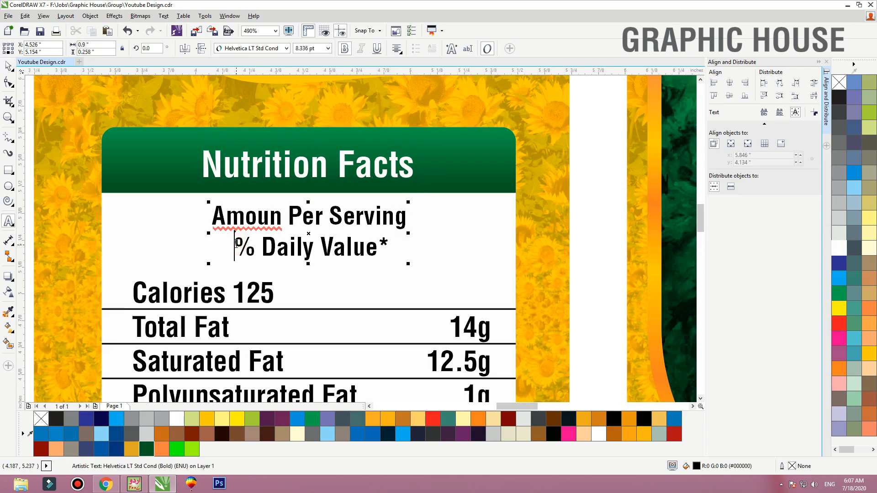
{"action": "key", "text": "BackSpace"}
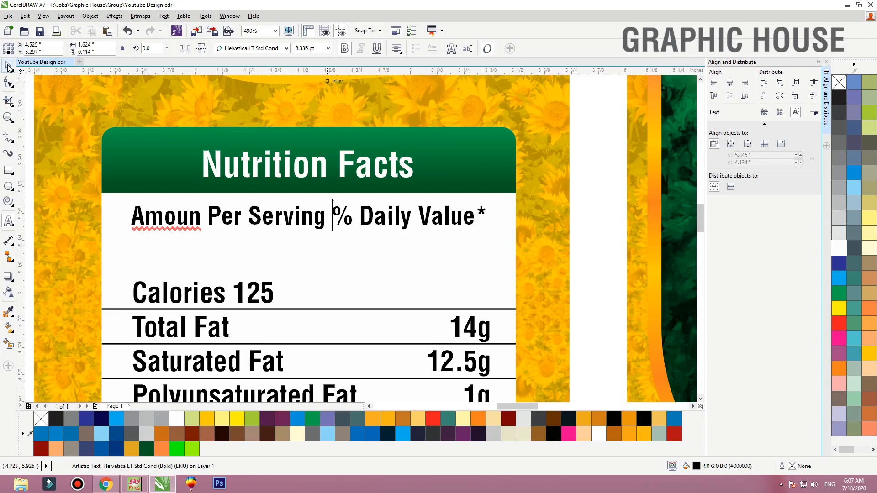
Centre the single-line serving text horizontally on the white box
{"action": "key", "text": "ctrl+space"}
{"action": "key", "text": "Escape"}
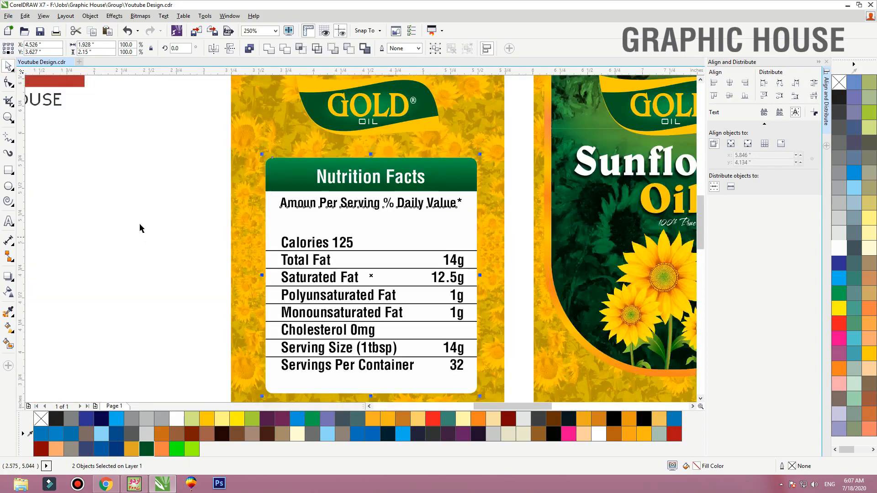
{"action": "scroll", "coordinate": [307, 361], "scroll_direction": "down", "scroll_amount": 3}
{"action": "left_click", "coordinate": [402, 236]}
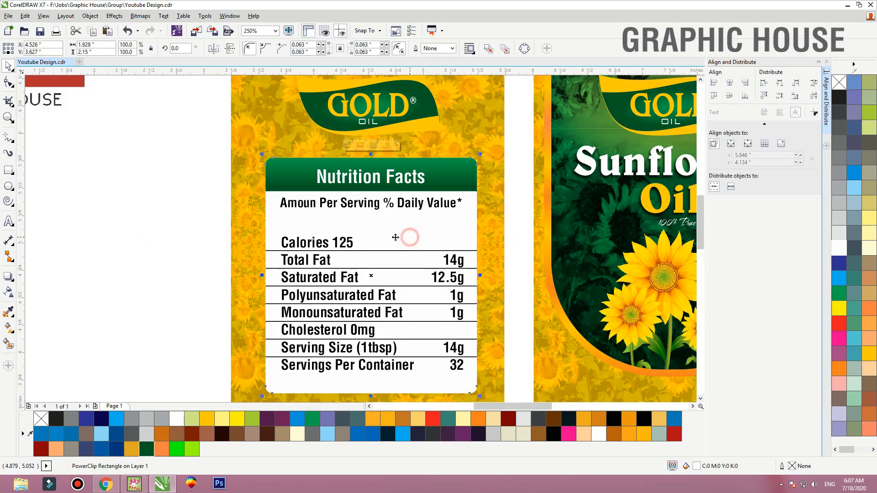
Select the nutrition rows from "Calories 125" to "Servings Per Container" and PowerClip them inside the white box
{"action": "scroll", "coordinate": [340, 229], "scroll_direction": "down", "scroll_amount": 2}
{"action": "left_click_drag", "start_coordinate": [457, 298], "coordinate": [555, 336]}
{"action": "left_click_drag", "start_coordinate": [100, 351], "coordinate": [477, 206]}
{"action": "right_click", "coordinate": [298, 216]}
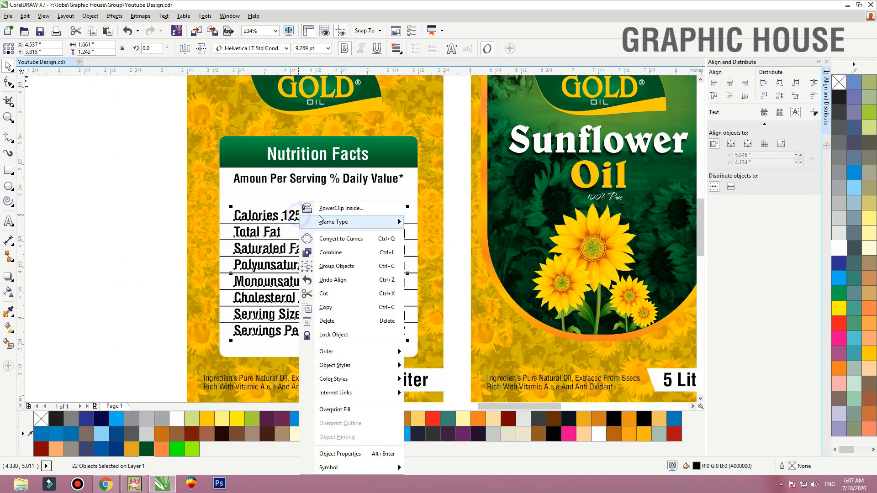
{"action": "left_click", "coordinate": [325, 207]}
{"action": "left_click", "coordinate": [262, 203]}
Edit the box's PowerClip contents to move the nutrition rows and ruling lines up together, then finish editing
{"action": "left_click", "coordinate": [262, 204], "text": "ctrl"}
{"action": "left_click_drag", "start_coordinate": [68, 182], "coordinate": [474, 351]}
{"action": "key", "text": "Up"}
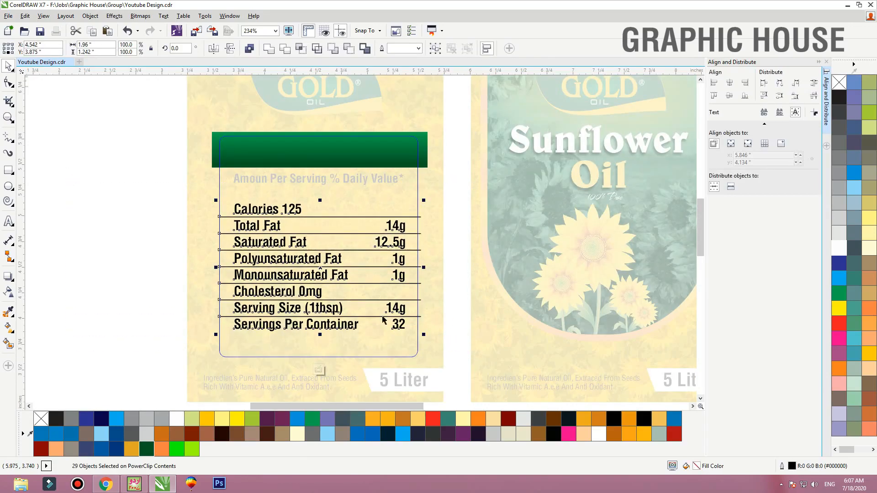
{"action": "left_click", "coordinate": [80, 253], "text": "ctrl"}
Nudge the "Amoun Per Serving % Daily Value*" line down slightly between the header and the Calories row
{"action": "left_click_drag", "start_coordinate": [111, 228], "coordinate": [441, 164]}
{"action": "key", "text": "Down"}
{"action": "key", "text": "Down"}
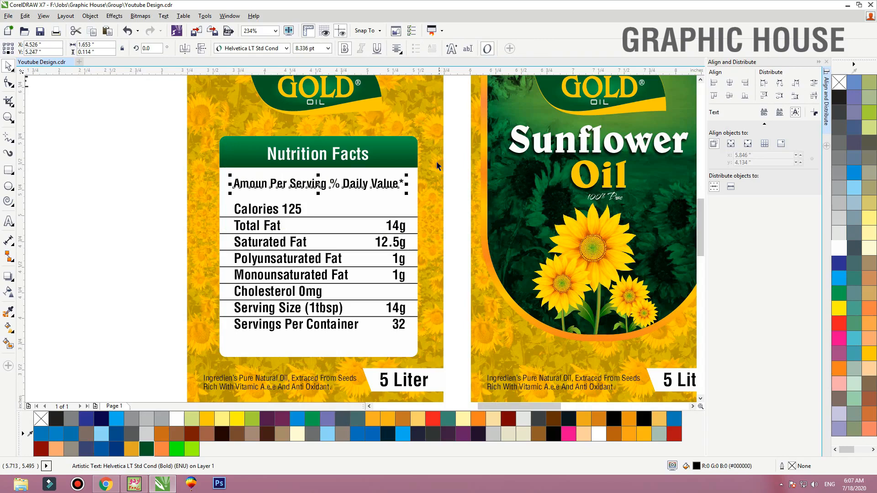
{"action": "left_click", "coordinate": [122, 274]}
{"action": "scroll", "coordinate": [114, 297], "scroll_direction": "down", "scroll_amount": 5}
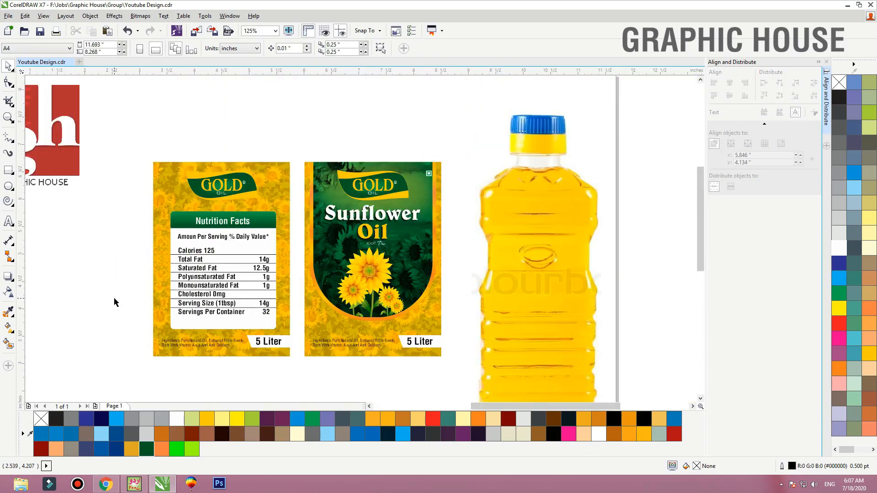
Try moving the back label's Gold logo slightly down, then undo the move
{"action": "left_click_drag", "start_coordinate": [242, 118], "coordinate": [529, 291]}
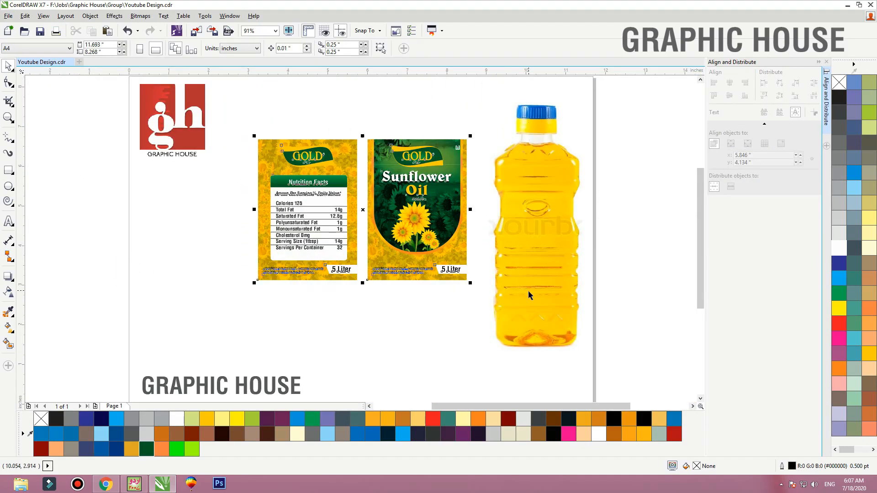
{"action": "key", "text": "shift+F2"}
{"action": "left_click", "coordinate": [87, 146]}
{"action": "left_click_drag", "start_coordinate": [295, 138], "coordinate": [297, 144]}
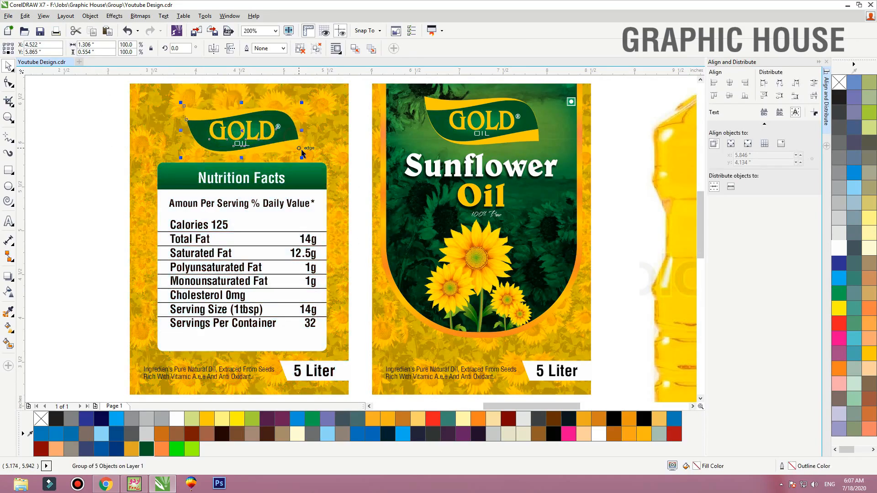
{"action": "key", "text": "ctrl+z"}
Add a drop shadow to the back label's Gold logo, offset about -0.027 inches vertically, with opacity 28 and feathering 15
{"action": "left_click", "coordinate": [8, 278]}
{"action": "left_click_drag", "start_coordinate": [239, 121], "coordinate": [237, 147]}
{"action": "key", "text": "F2"}
{"action": "left_click_drag", "start_coordinate": [347, 175], "coordinate": [108, 44]}
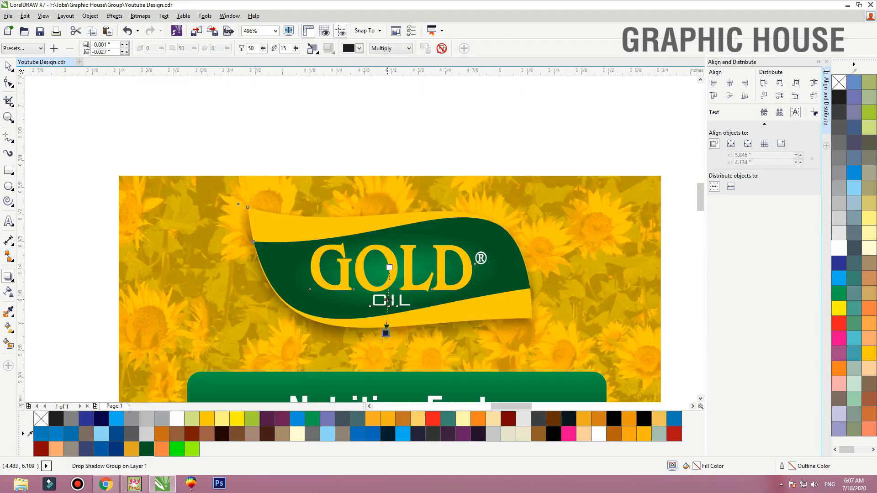
{"action": "left_click_drag", "start_coordinate": [389, 291], "coordinate": [391, 295]}
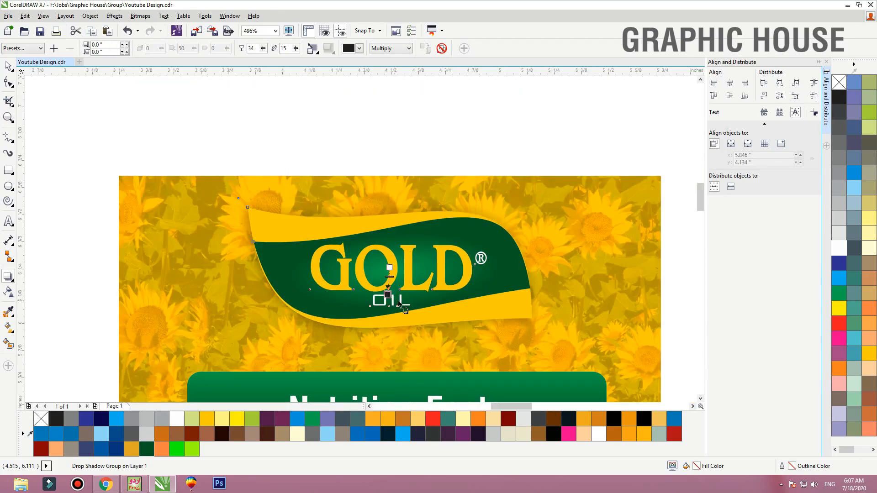
{"action": "key", "text": "ctrl+z"}
{"action": "key", "text": "space"}
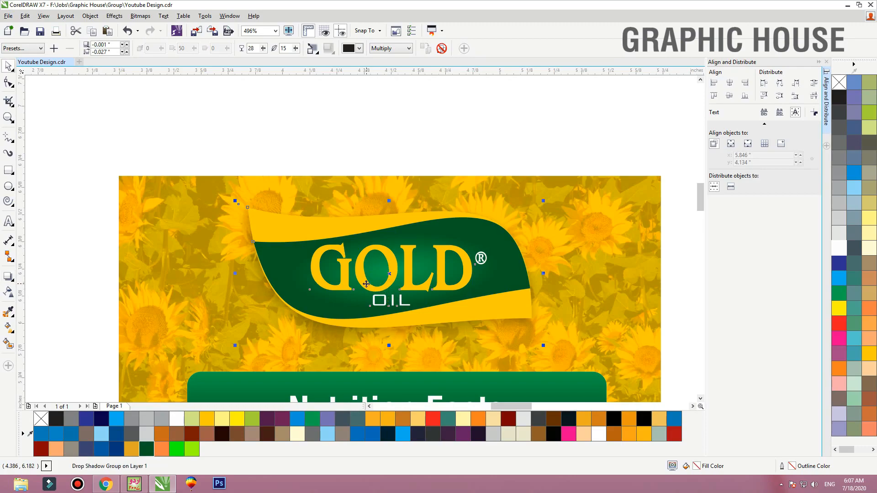
Break the drop shadow apart from the back label's Gold logo, keeping the logo in place
{"action": "key", "text": "ctrl+k"}
{"action": "left_click", "coordinate": [352, 135]}
{"action": "left_click_drag", "start_coordinate": [356, 233], "coordinate": [443, 188]}
{"action": "key", "text": "ctrl+z"}
{"action": "left_click", "coordinate": [375, 188]}
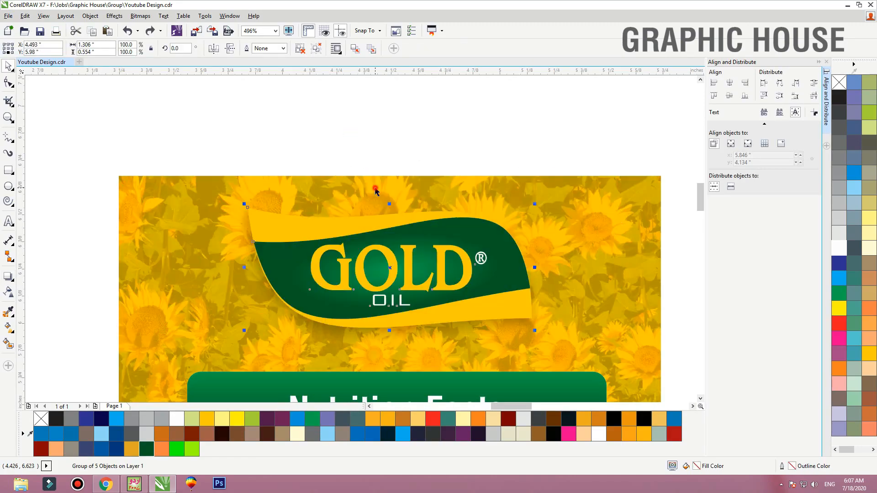
Check both labels side by side and save the design file
{"action": "key", "text": "shift+F2"}
{"action": "left_click", "coordinate": [118, 208]}
{"action": "key", "text": "F4"}
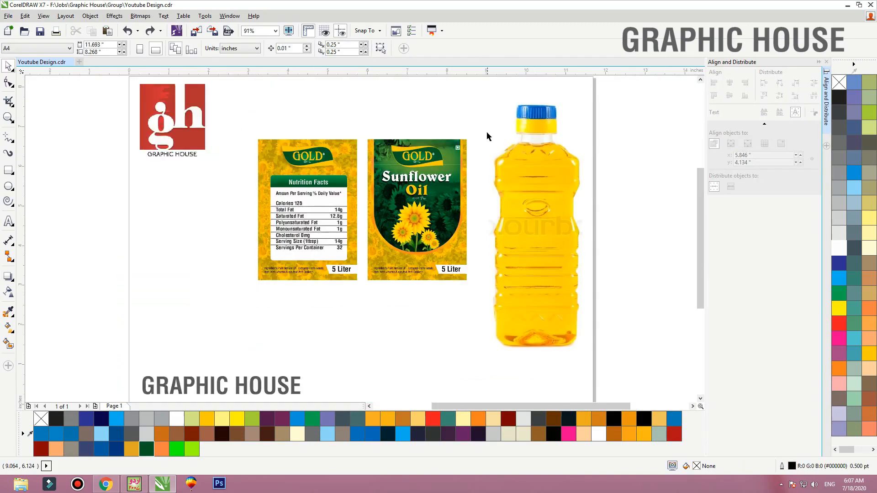
{"action": "left_click_drag", "start_coordinate": [491, 109], "coordinate": [265, 306]}
{"action": "key", "text": "shift+F2"}
{"action": "left_click", "coordinate": [110, 248]}
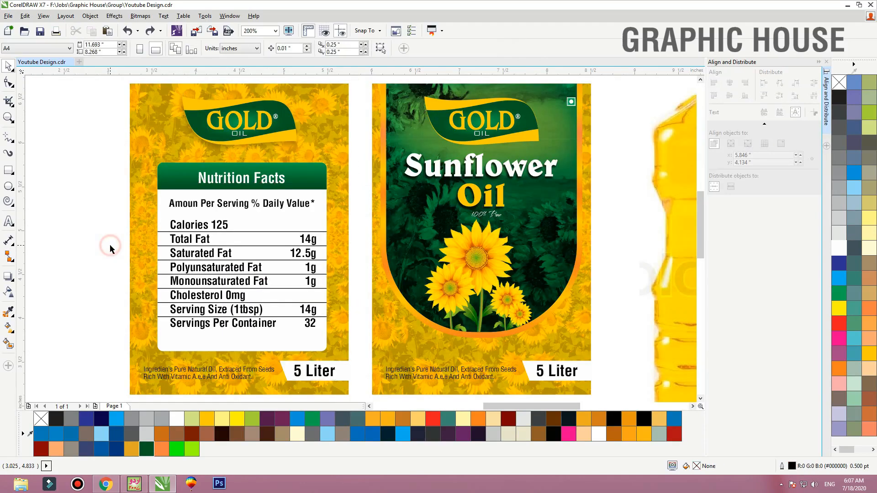
{"action": "key", "text": "ctrl+s"}
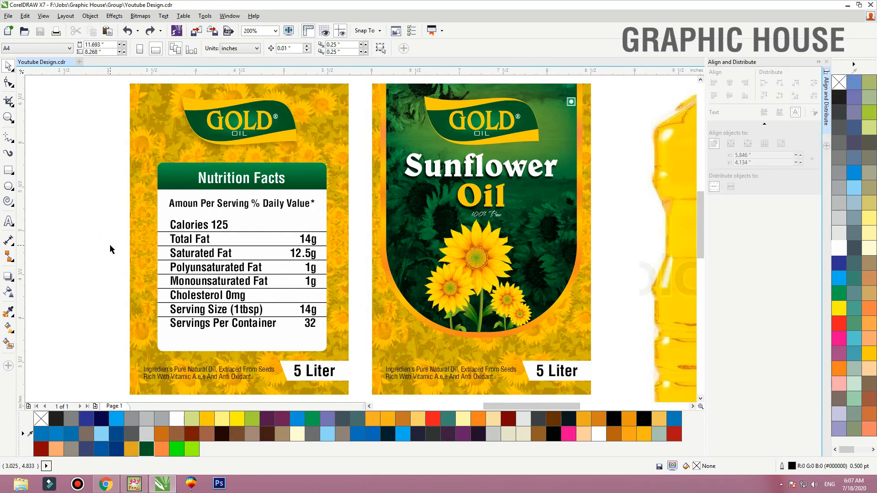